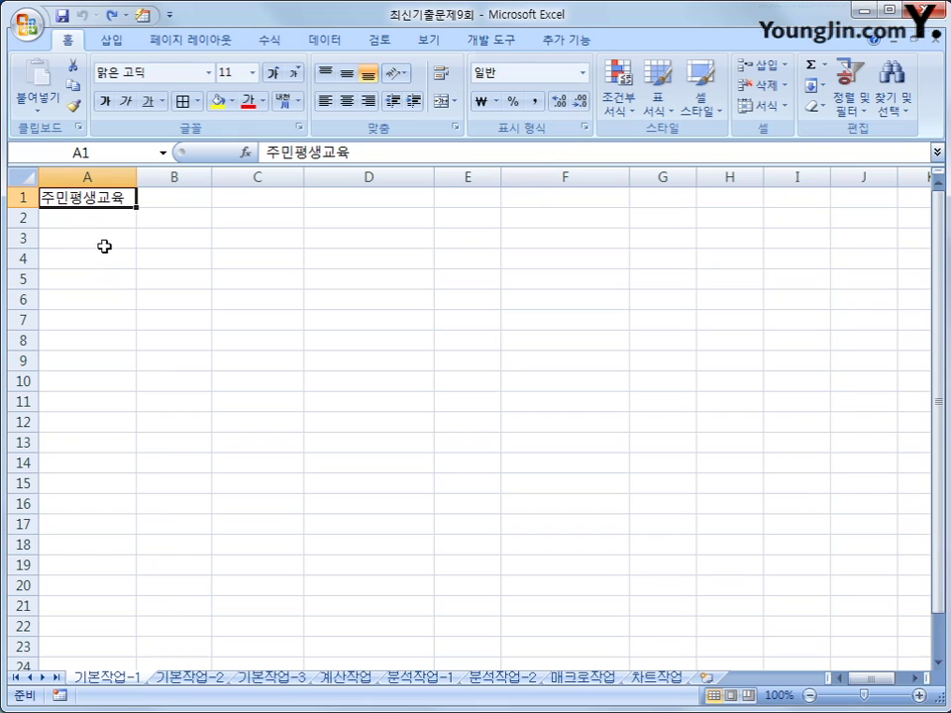
On the 기본작업-2 sheet, merge and center the title across A1:I1 and align it vertically to the middle.
click(104, 247)
click(190, 678)
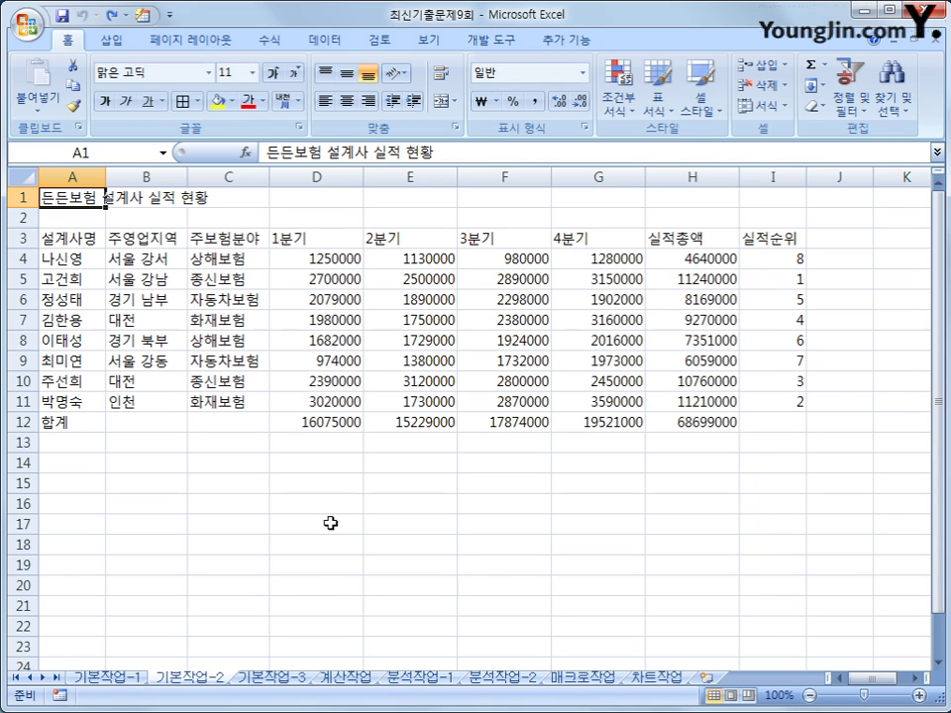
drag(68, 195, 756, 191)
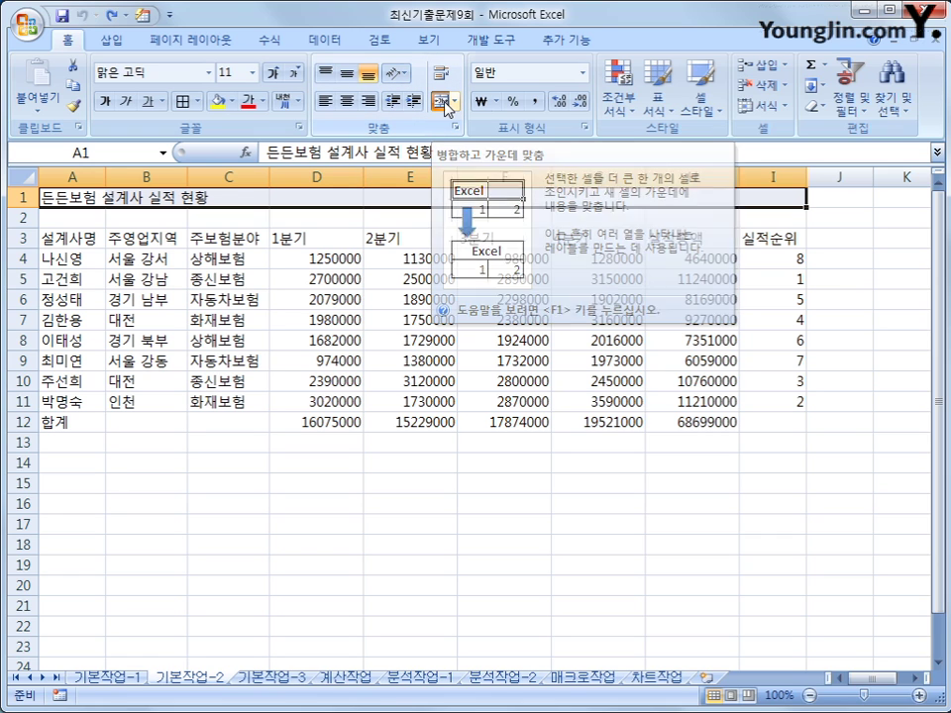
click(445, 105)
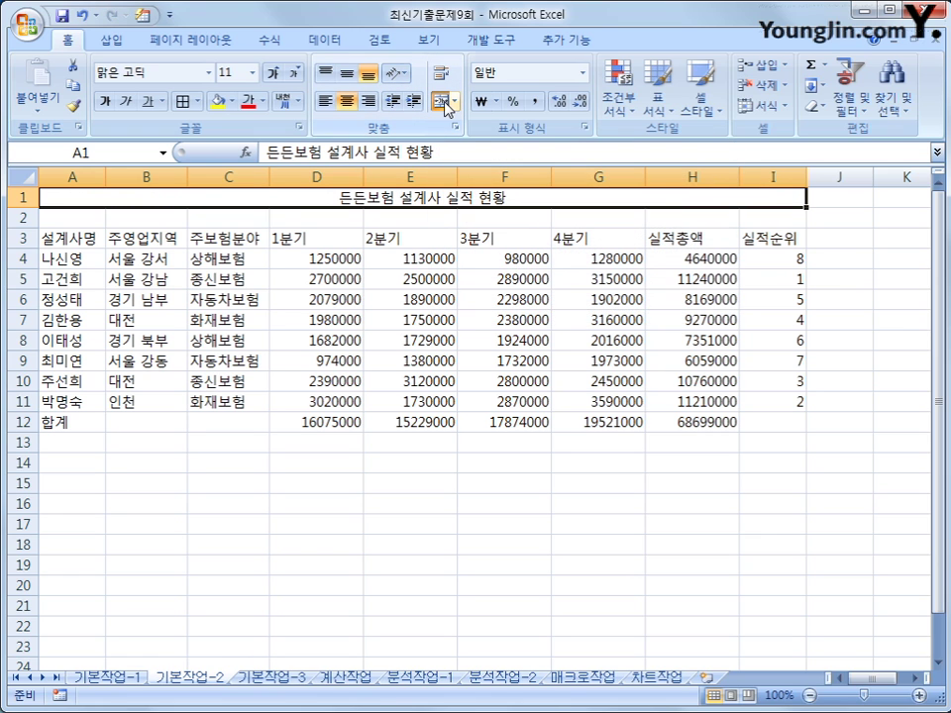
click(345, 80)
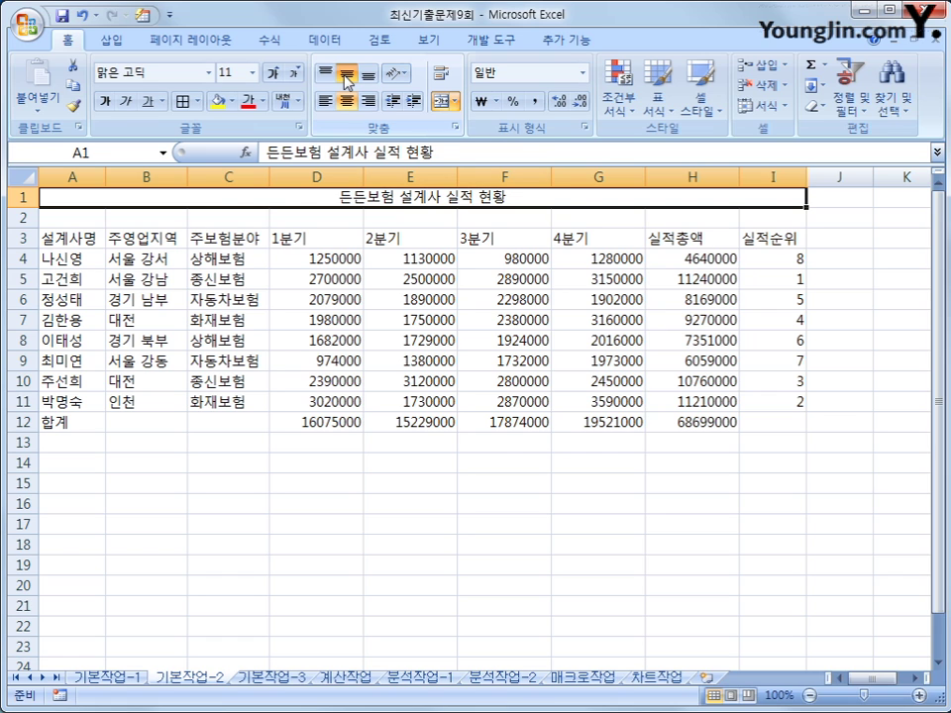
Examine the merged title's text alignment settings in the Format Cells dialog without changing them.
right_click(344, 196)
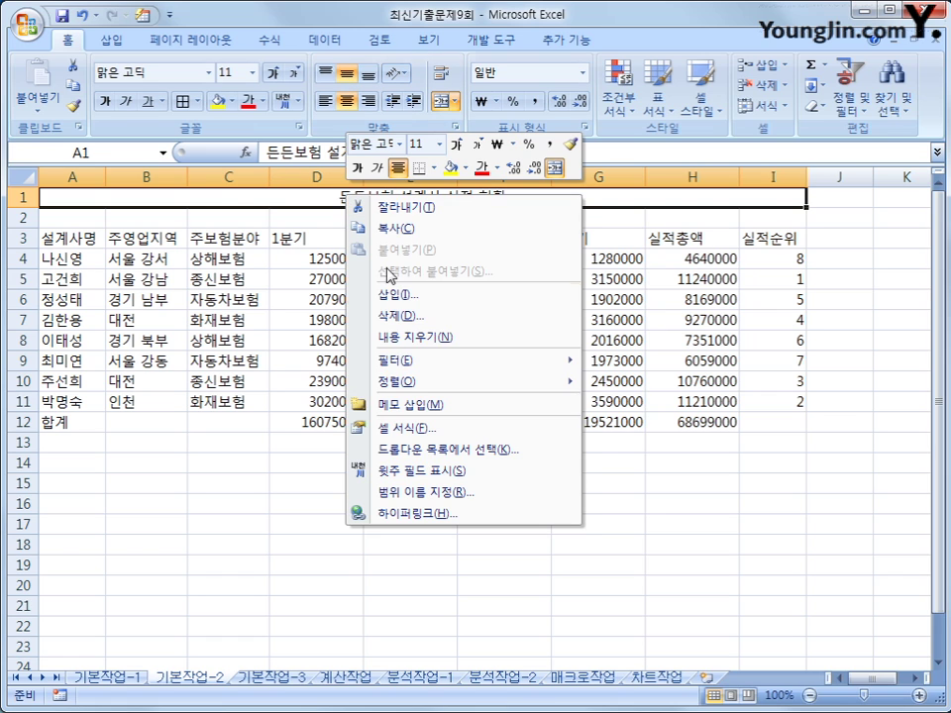
click(385, 425)
click(223, 255)
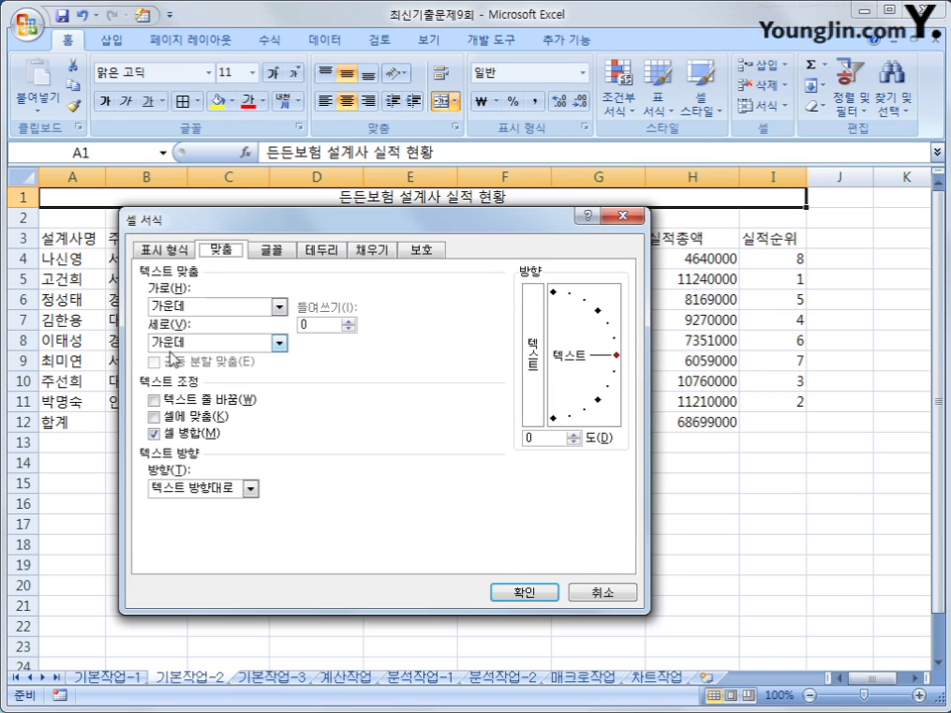
click(592, 598)
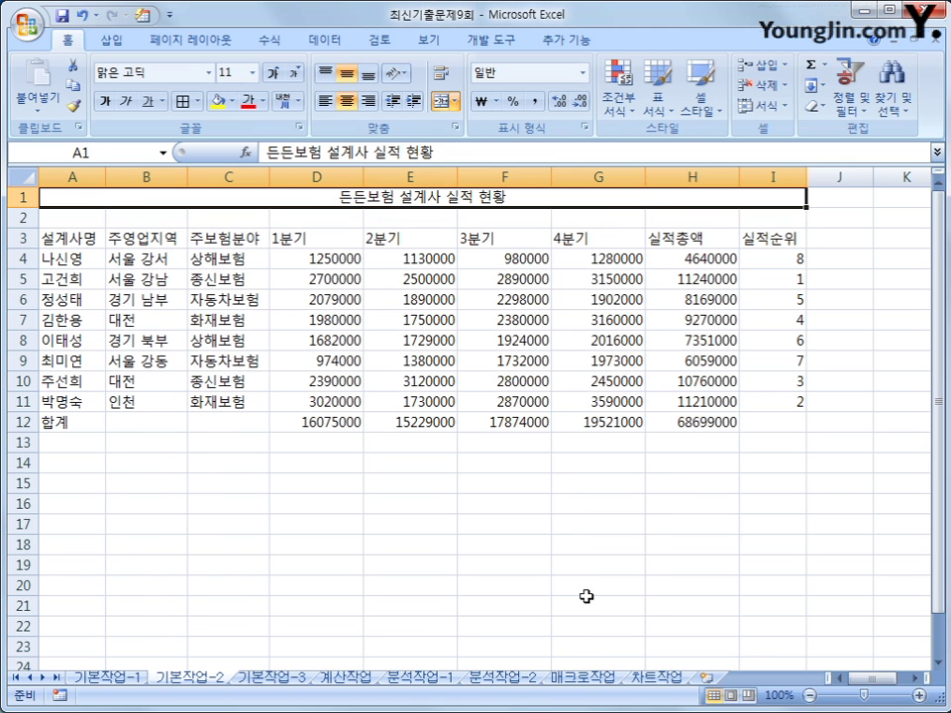
Format the merged title in A1 with the 궁서체 font, size 15 and an underline.
click(209, 79)
drag(349, 114, 350, 188)
click(228, 290)
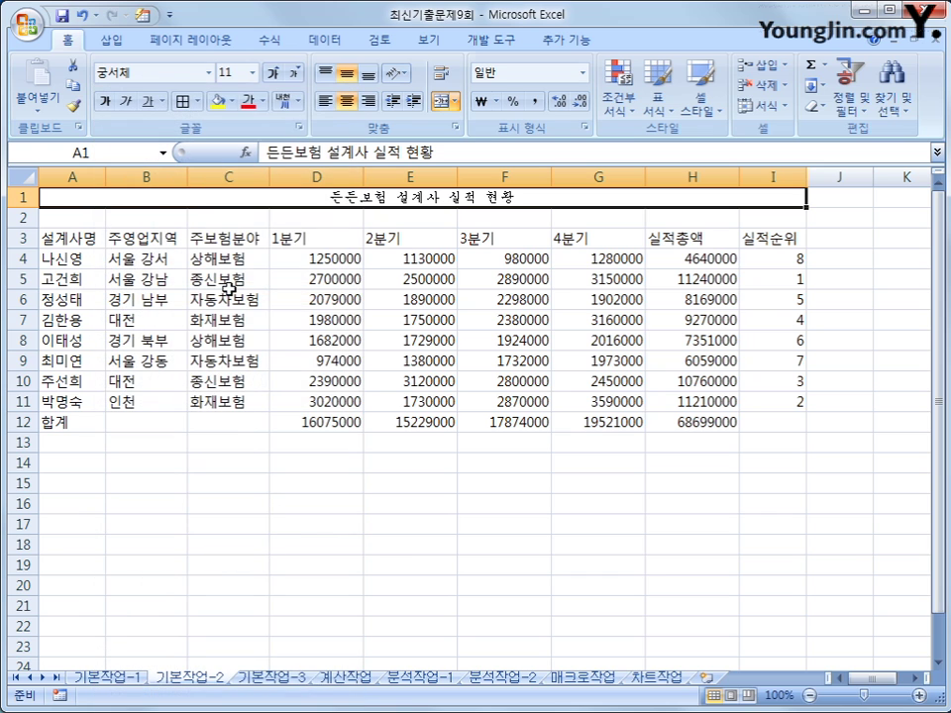
click(252, 73)
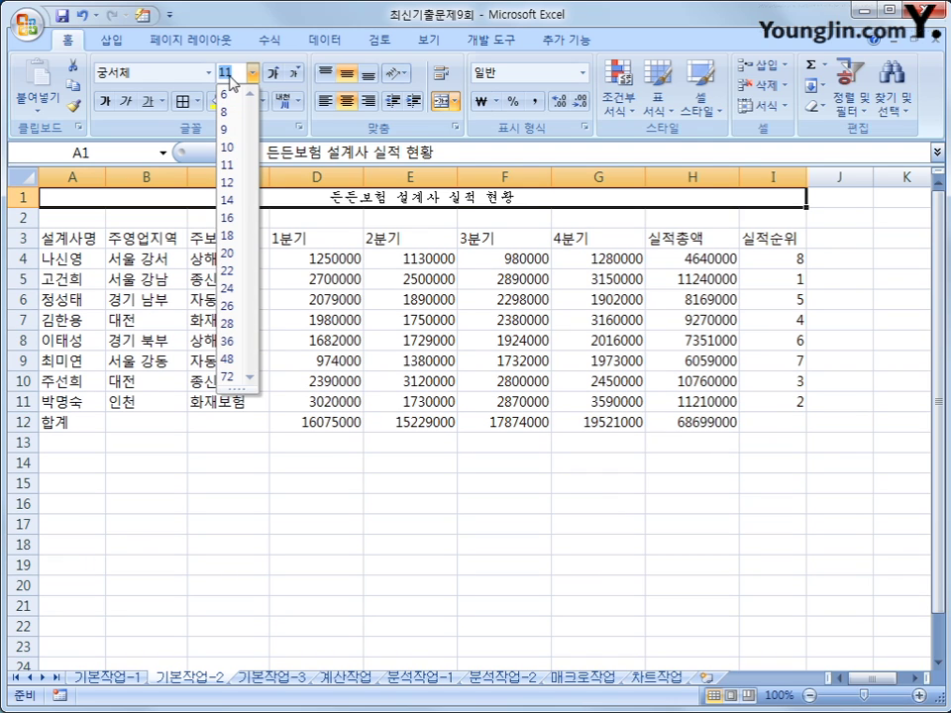
text(15)
key(Return)
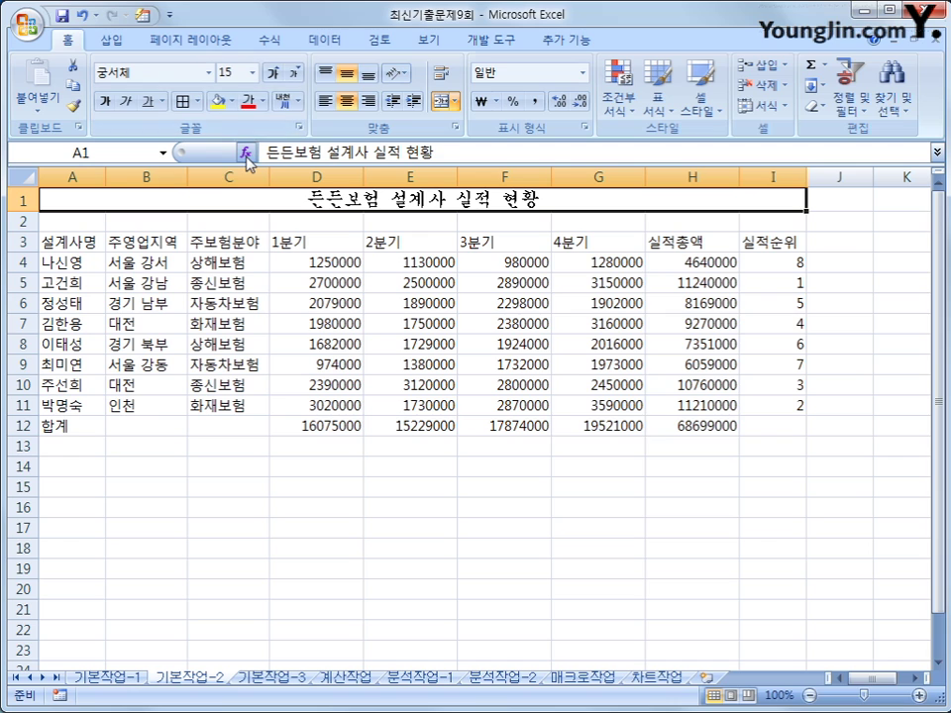
click(150, 101)
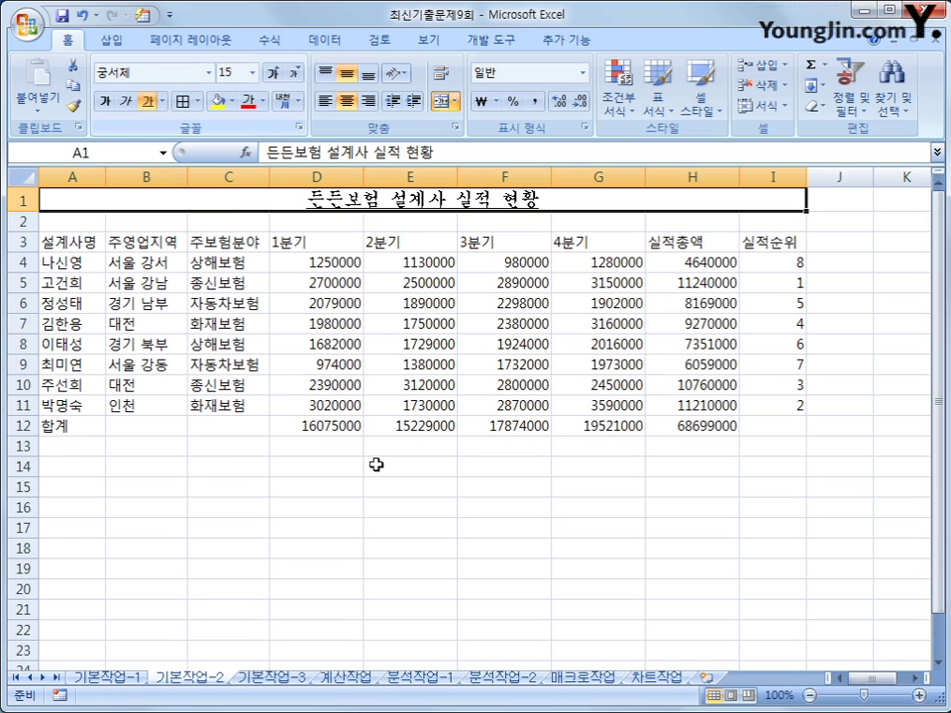
click(404, 521)
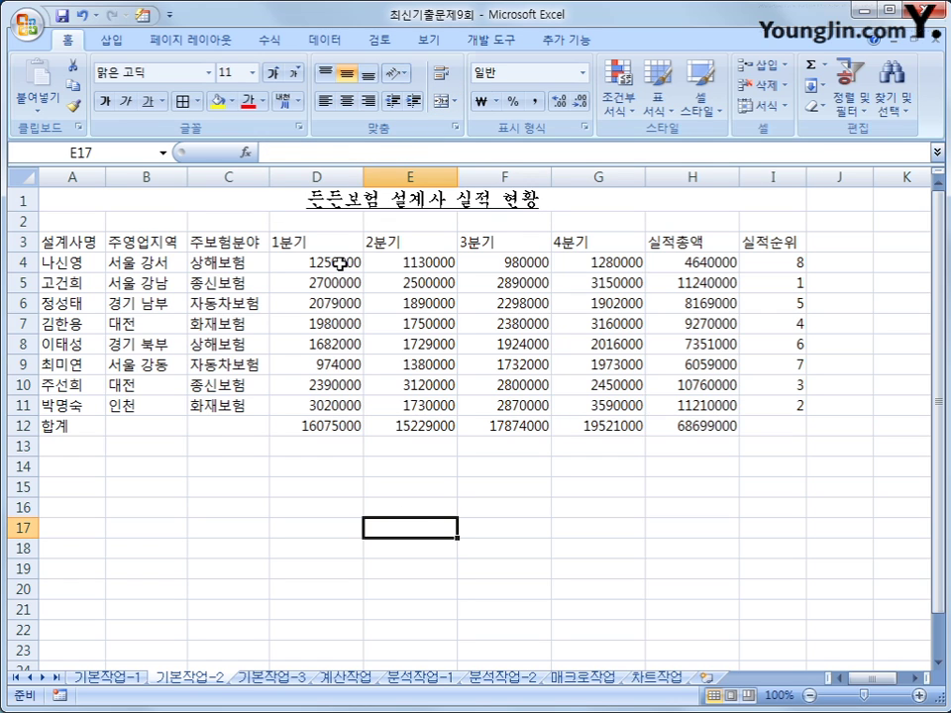
Apply the custom number format #,###,"천원" to the quarterly and total amounts in D4:H12.
drag(342, 262, 733, 431)
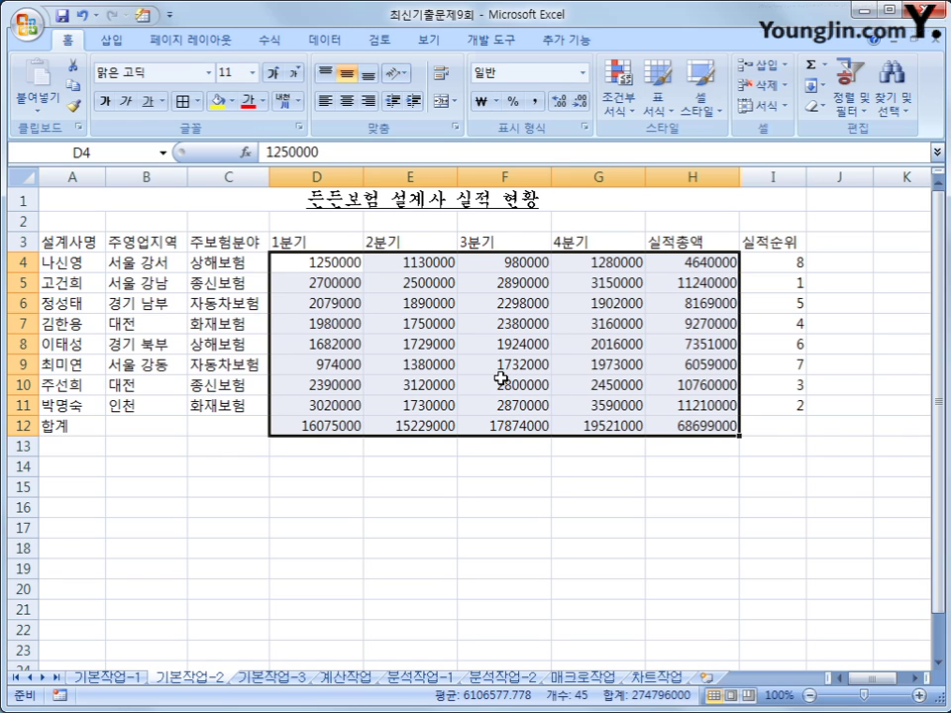
right_click(485, 312)
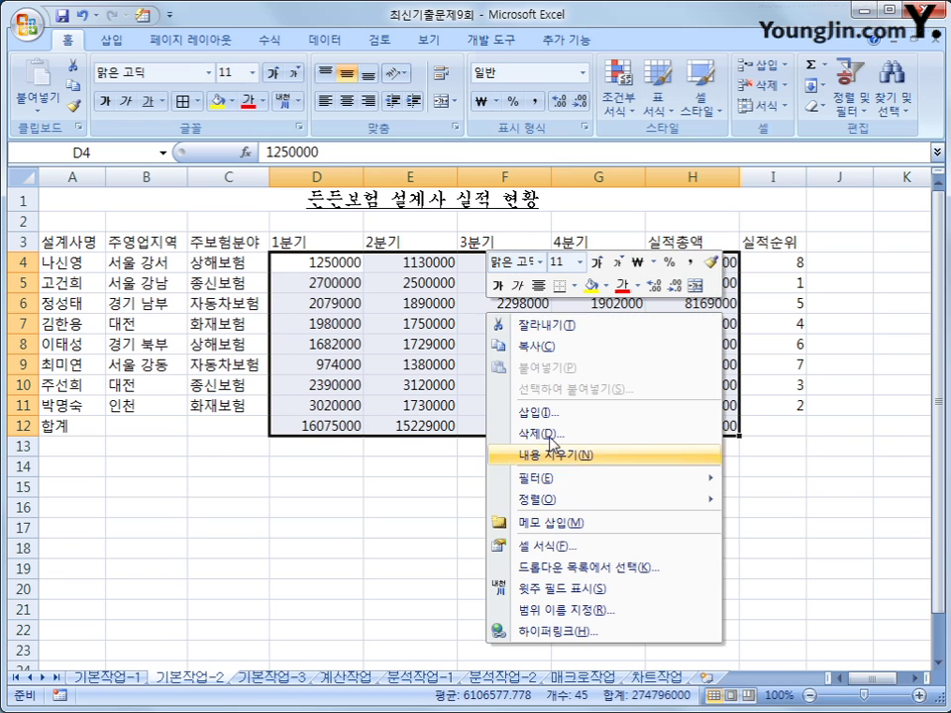
click(574, 548)
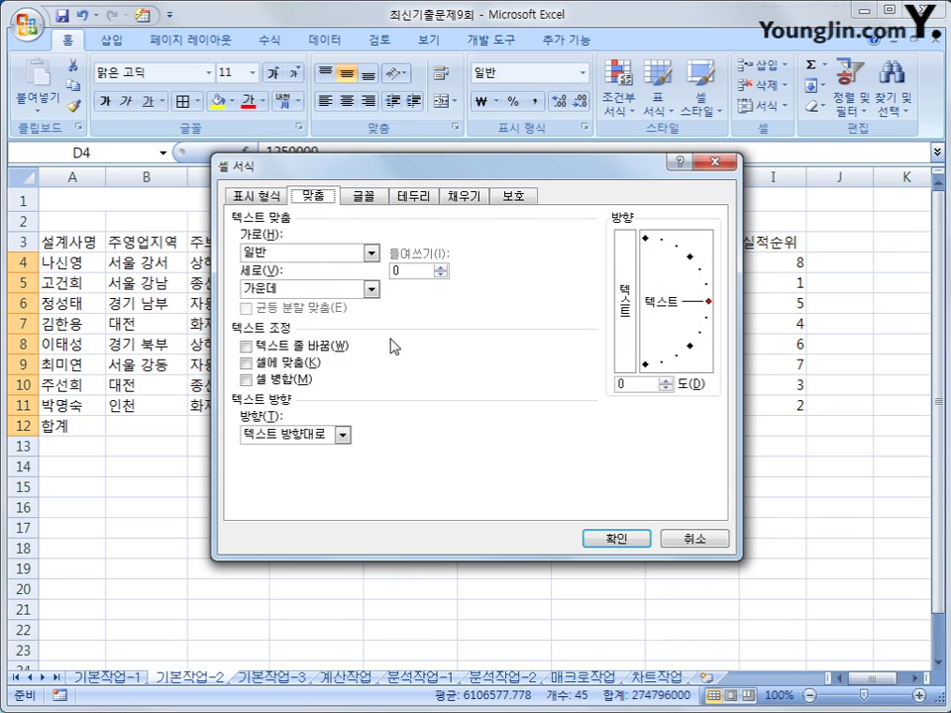
click(255, 196)
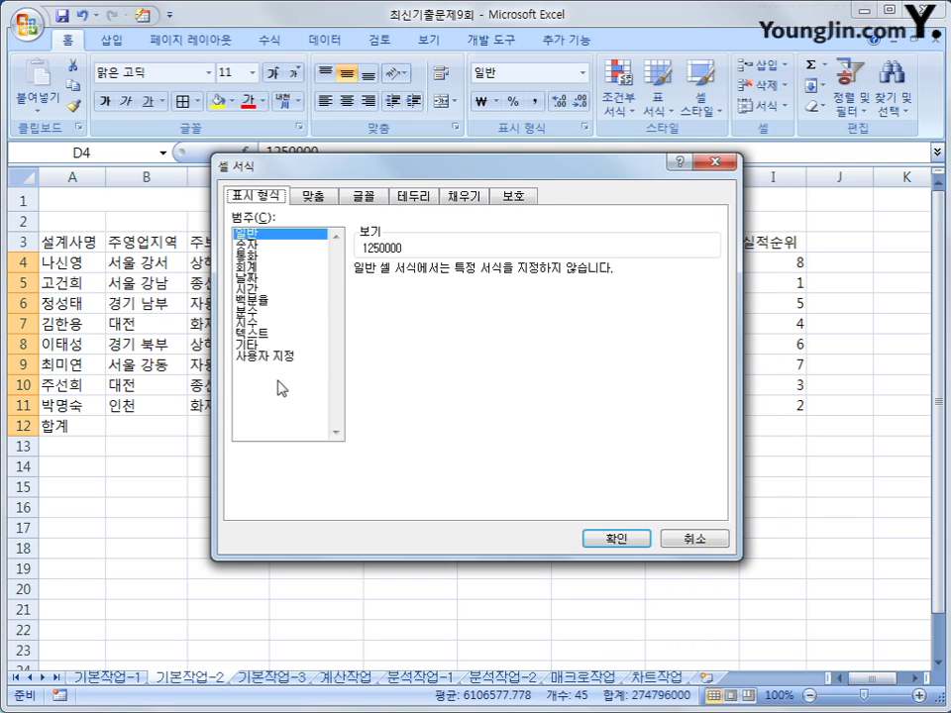
click(292, 359)
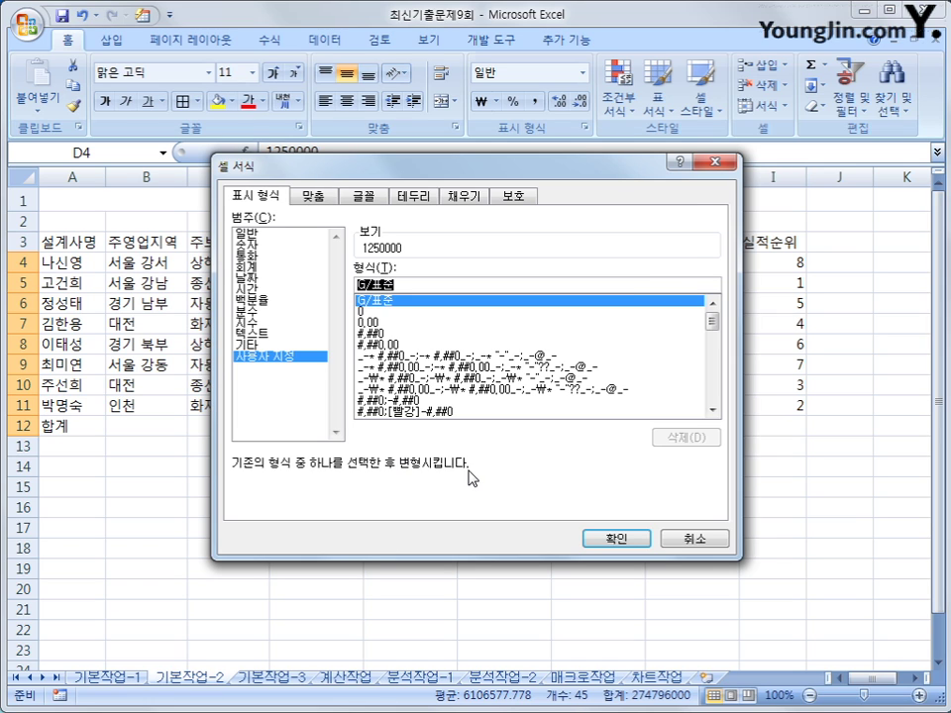
text(#,###)
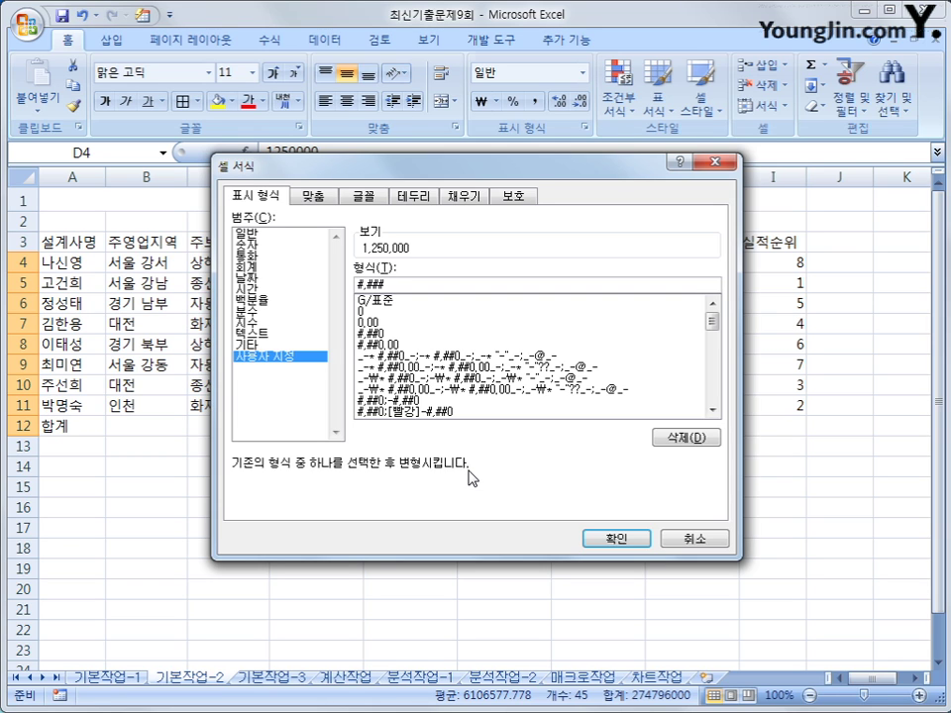
text(,)
key(BackSpace)
text(,"천원")
click(616, 538)
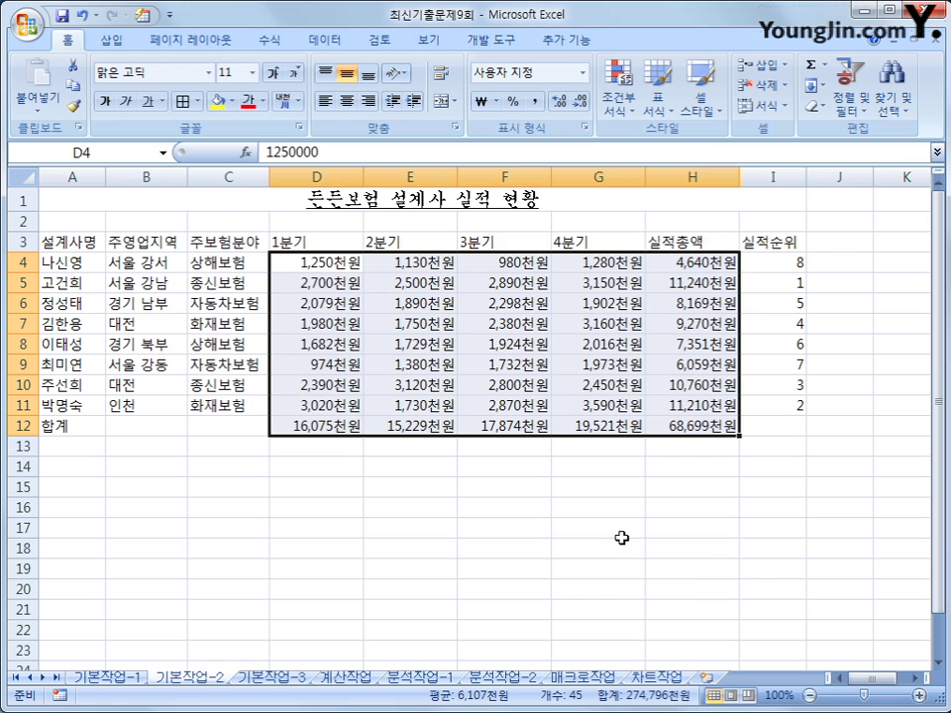
Define the name 설계사명 for the range A4:A11.
drag(67, 263, 70, 393)
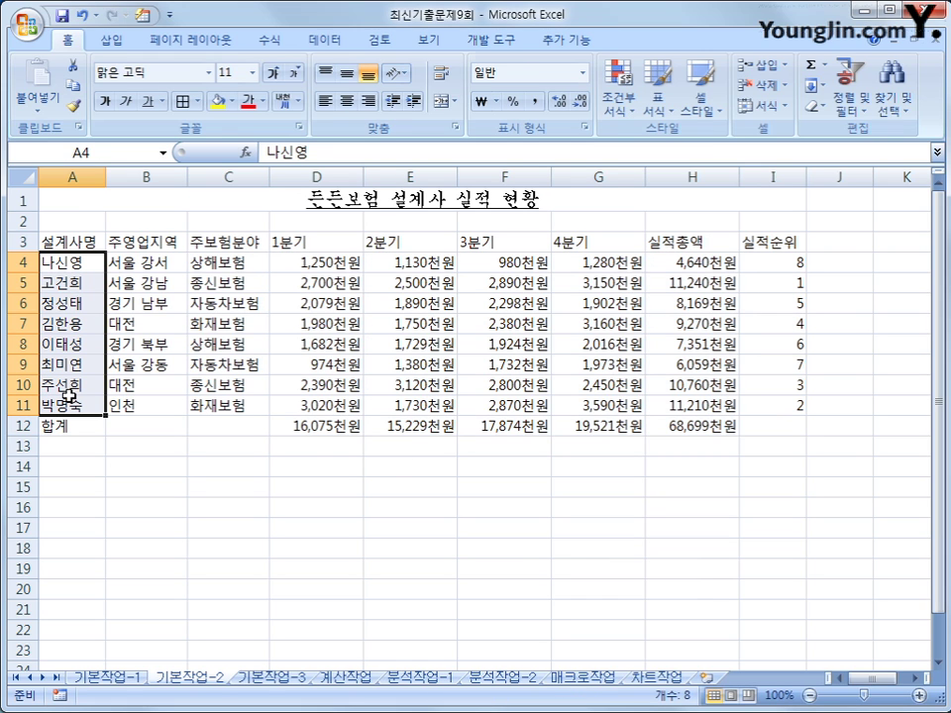
click(104, 149)
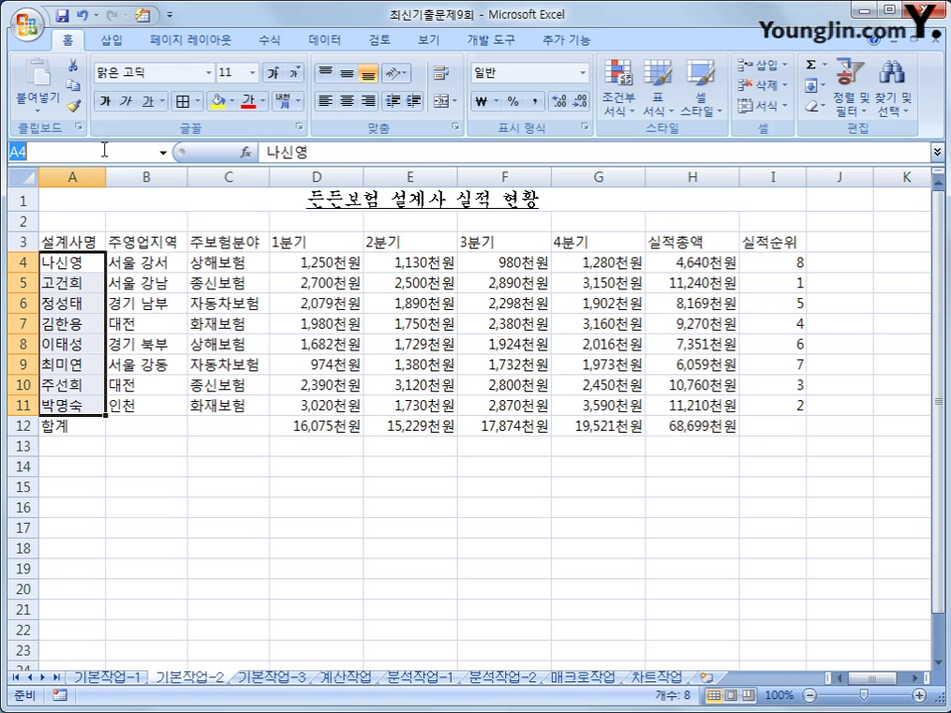
text(설계사명)
key(Return)
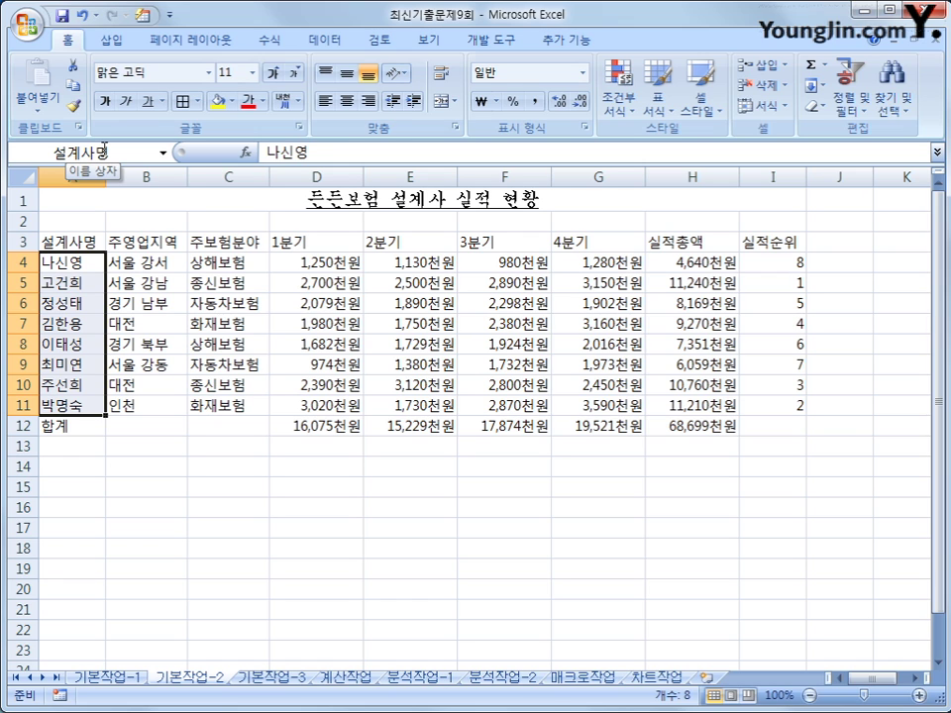
Format the header row A3:I3 as horizontally centered bold text in standard blue with a standard yellow fill.
drag(87, 241, 774, 243)
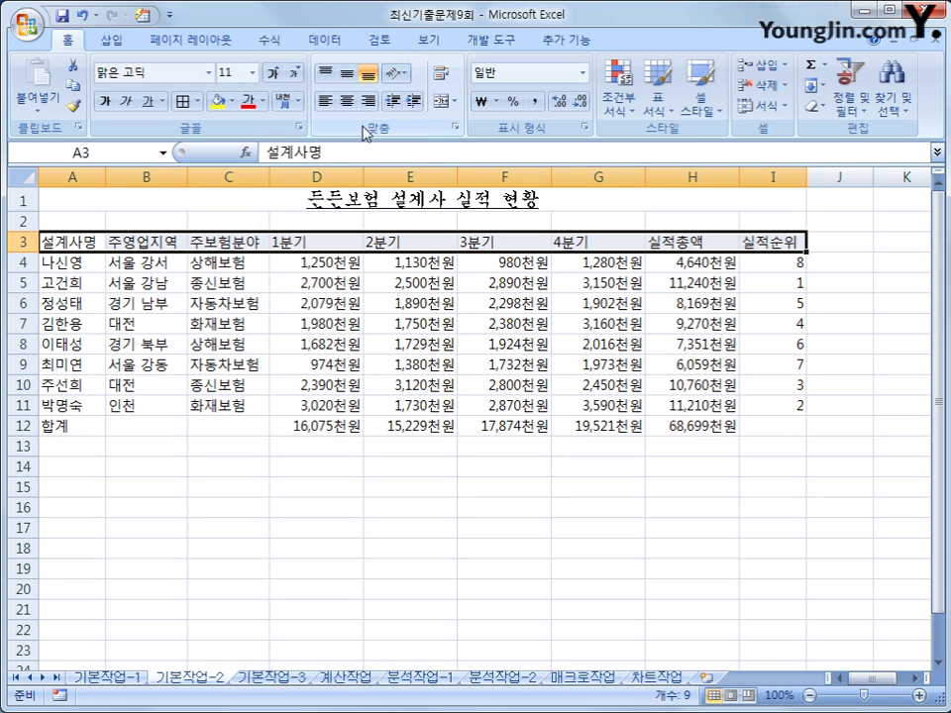
click(347, 101)
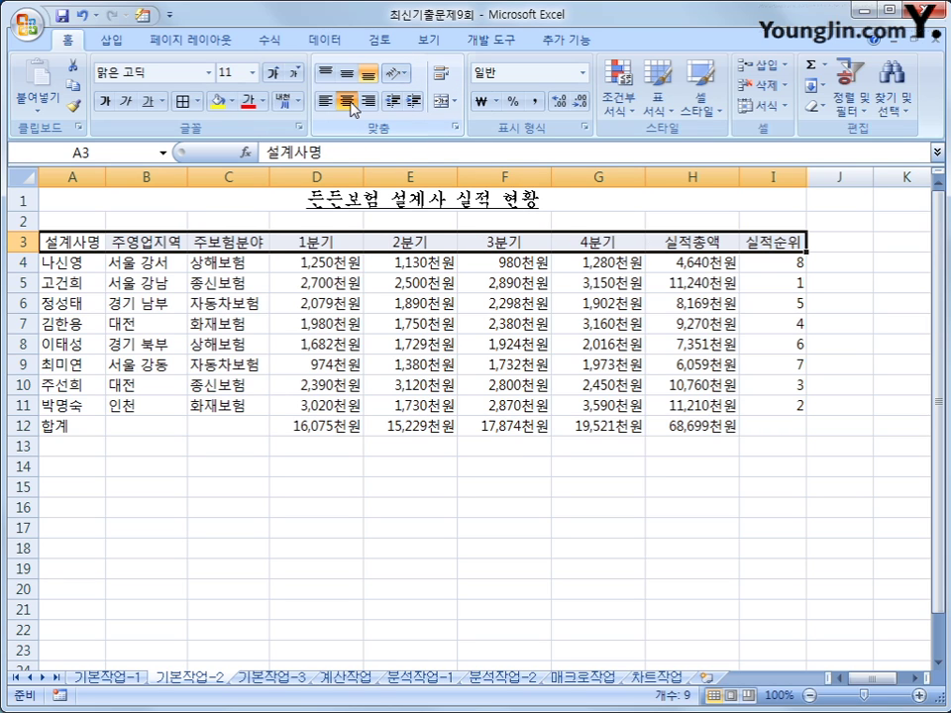
click(105, 102)
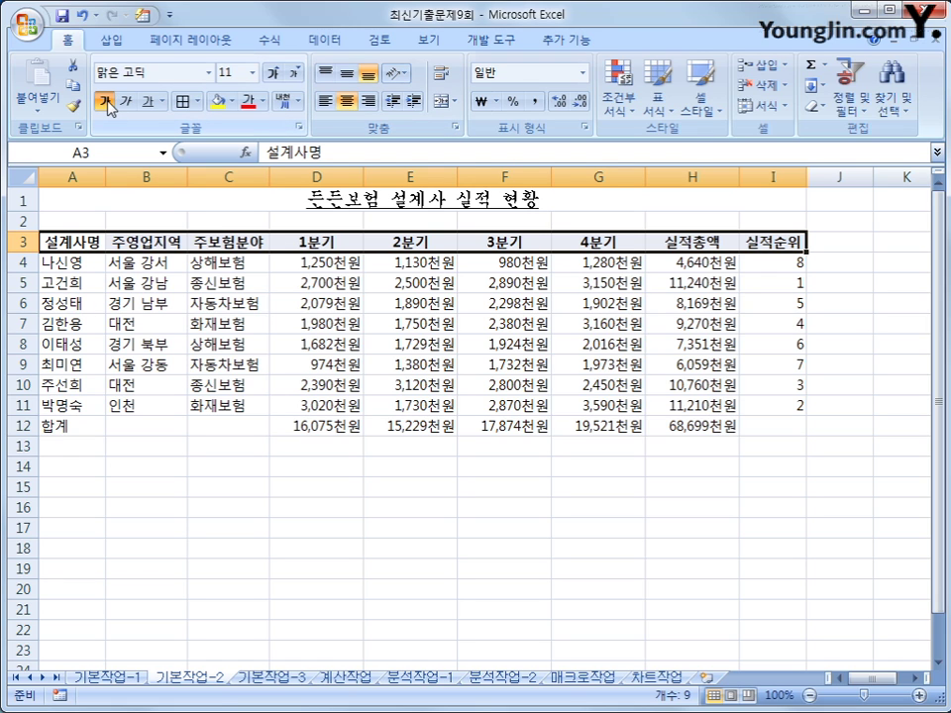
click(263, 101)
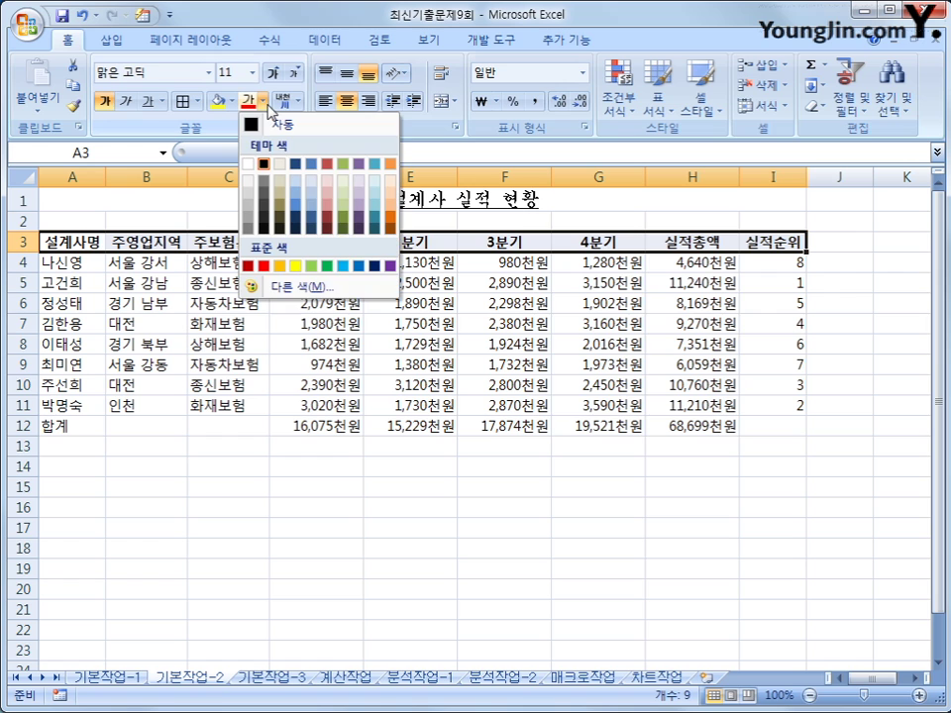
click(360, 268)
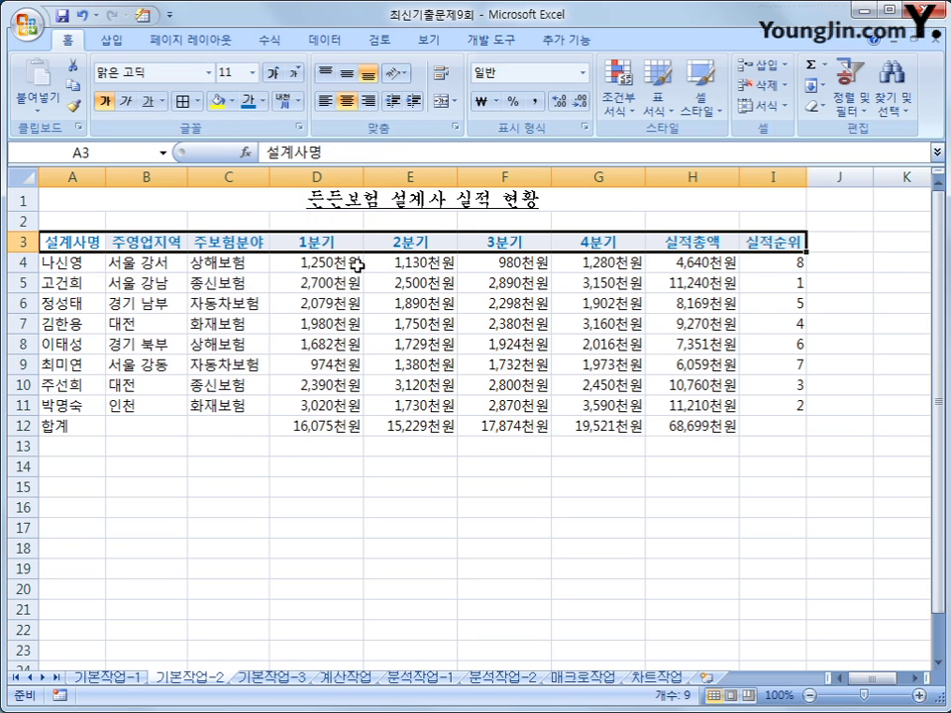
click(232, 101)
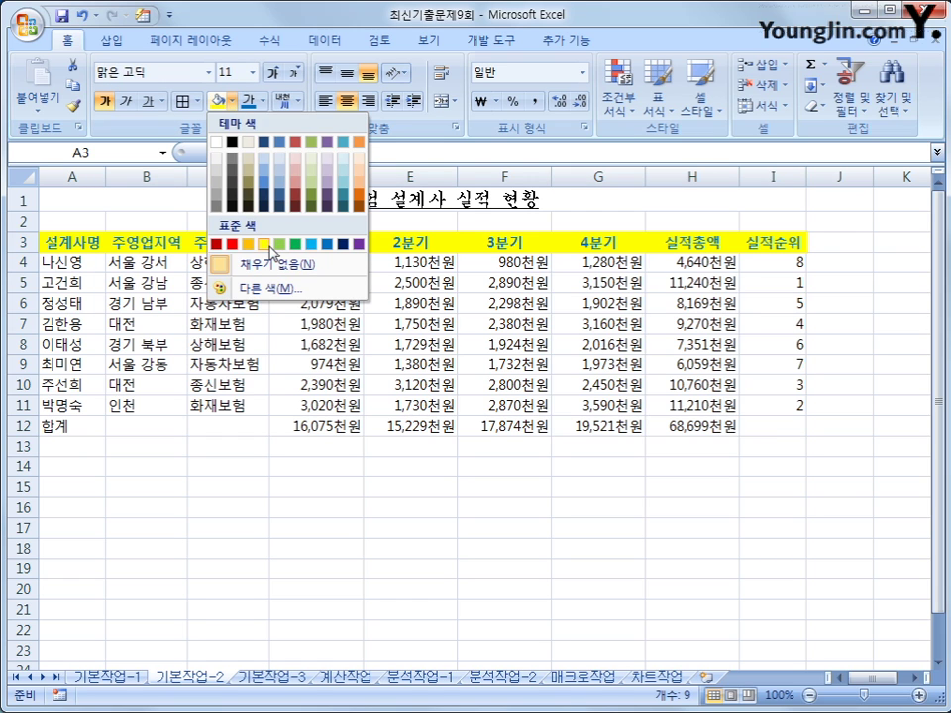
click(263, 244)
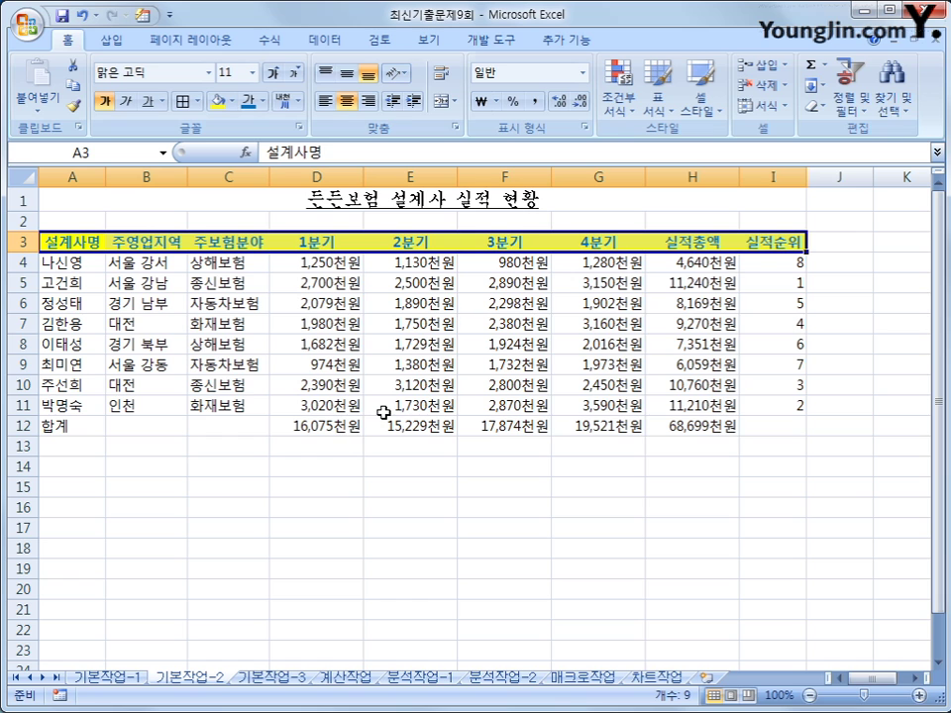
Apply all borders to the table range A3:I12.
drag(43, 241, 777, 423)
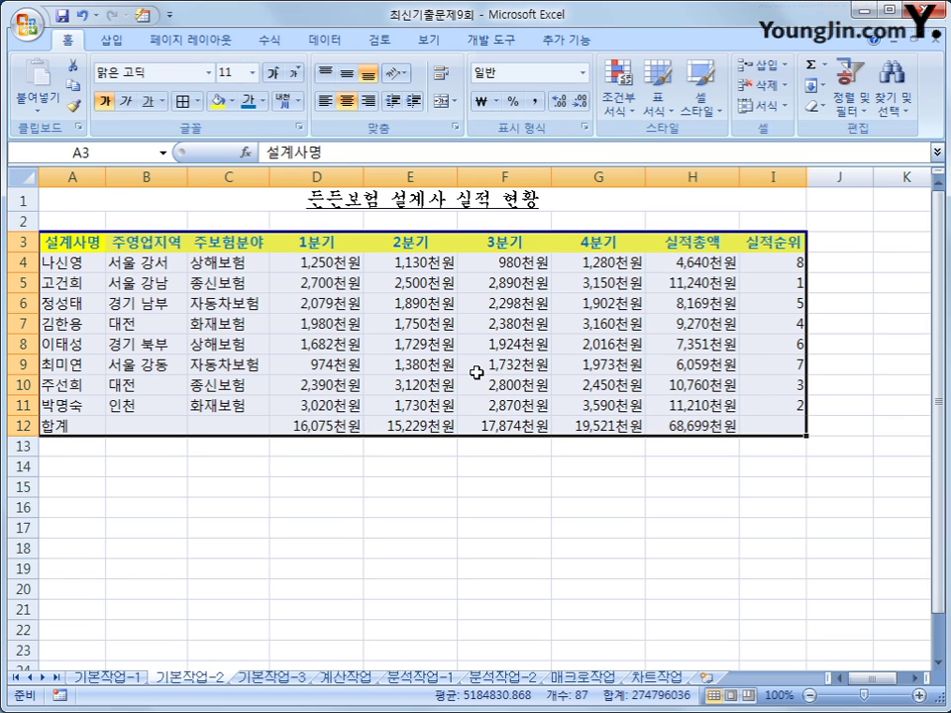
click(197, 103)
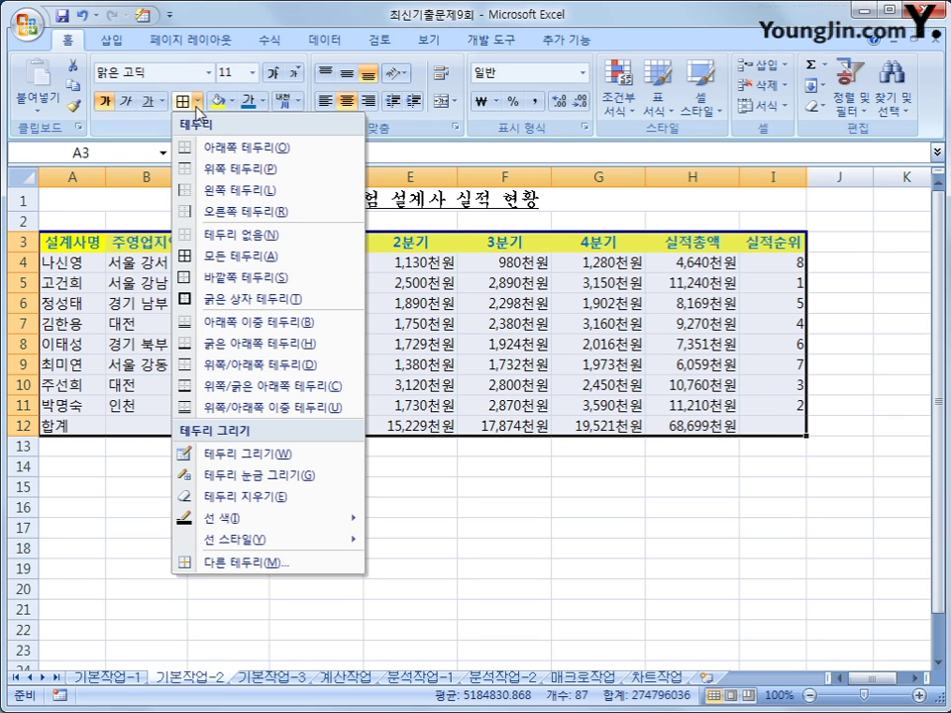
click(237, 258)
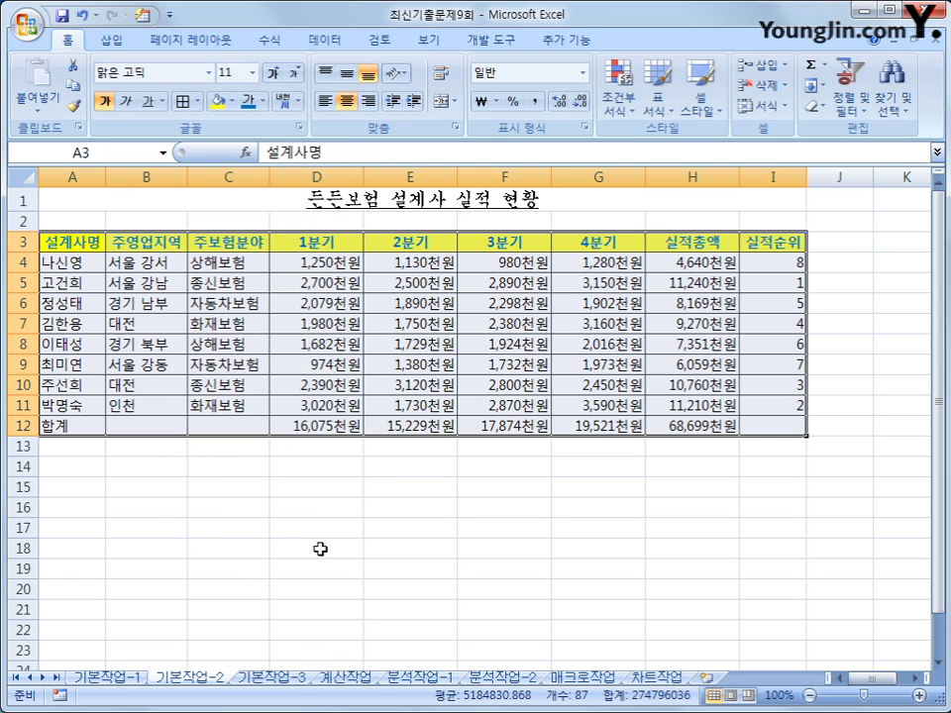
Add both diagonal borders, forming an X, to the empty total-row cells B12:C12 and I12.
click(148, 425)
drag(149, 425, 237, 425)
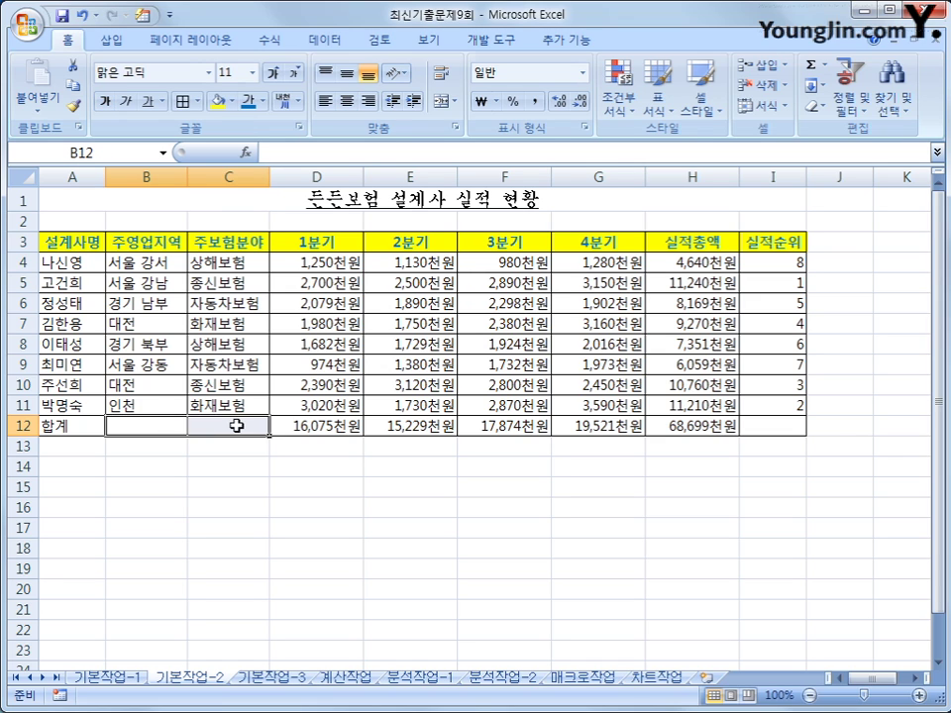
click(778, 433)
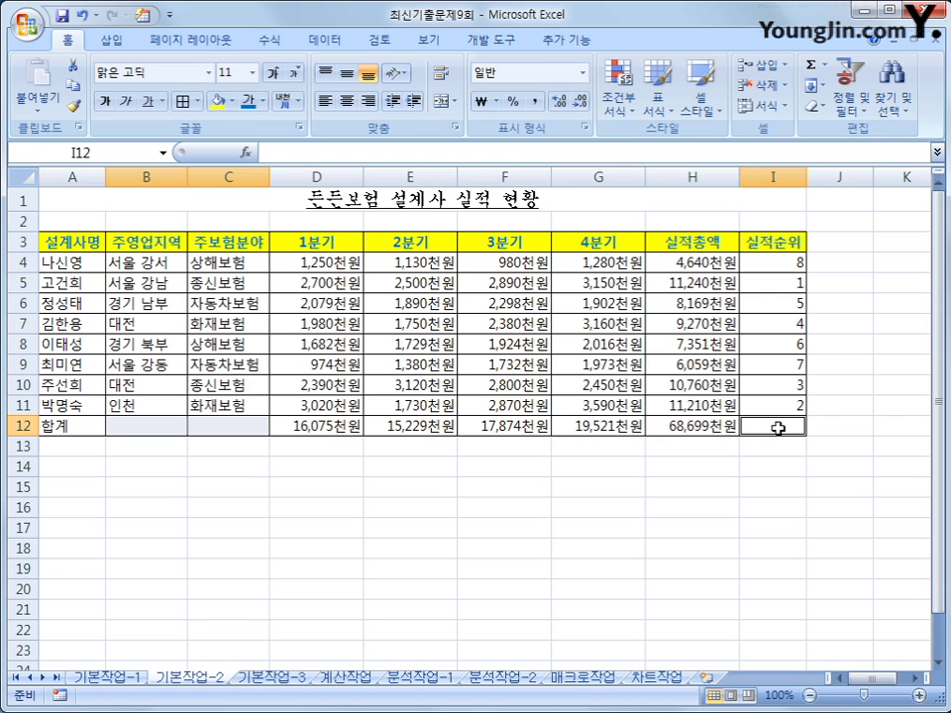
right_click(243, 425)
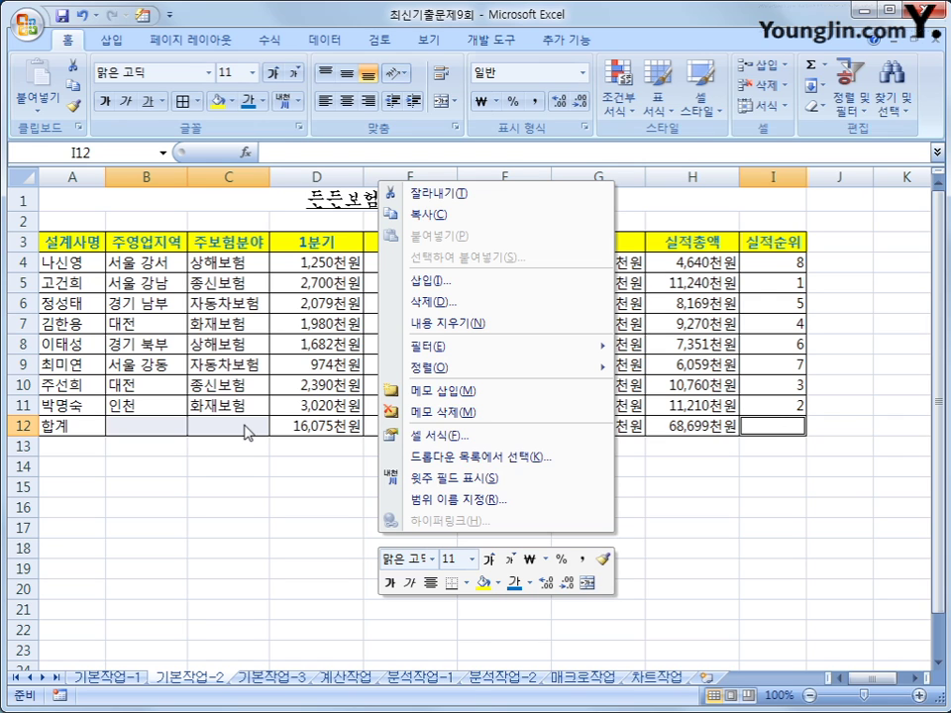
click(476, 440)
click(409, 268)
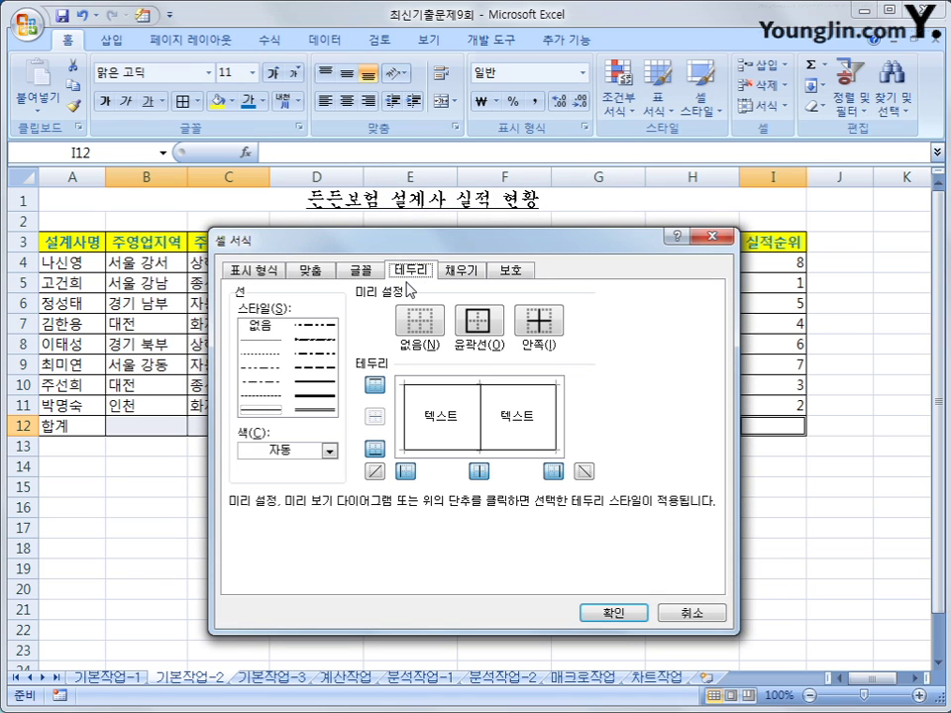
click(373, 475)
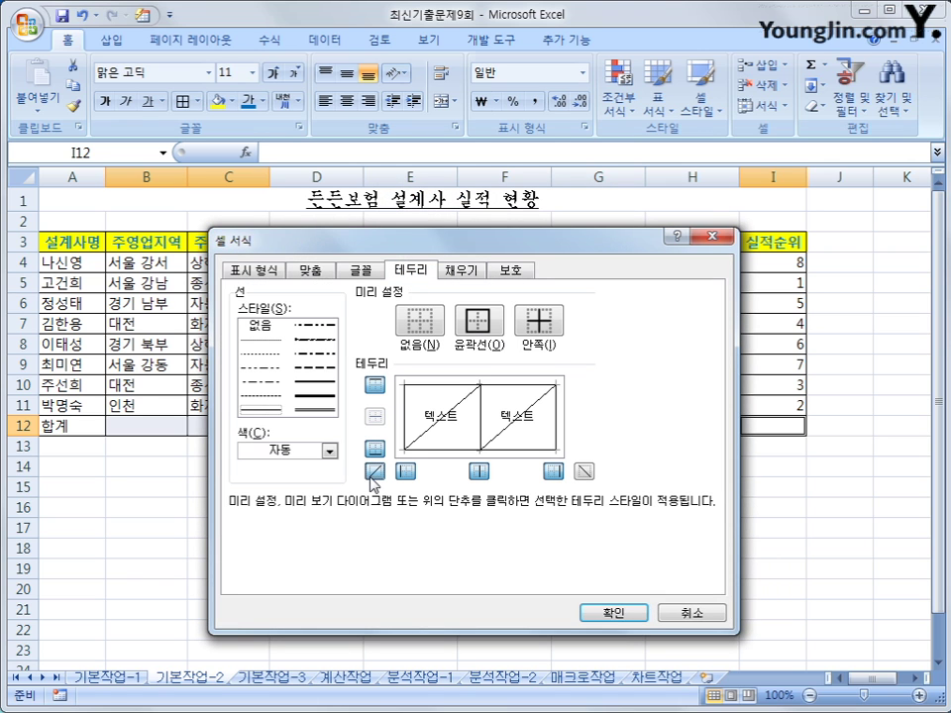
click(585, 472)
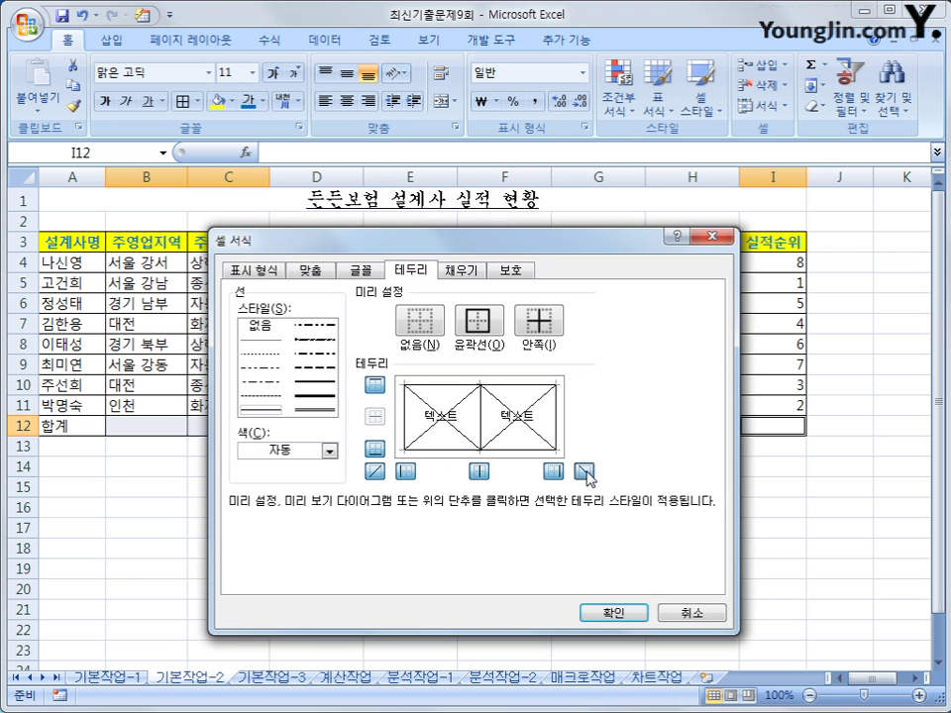
click(617, 613)
click(825, 568)
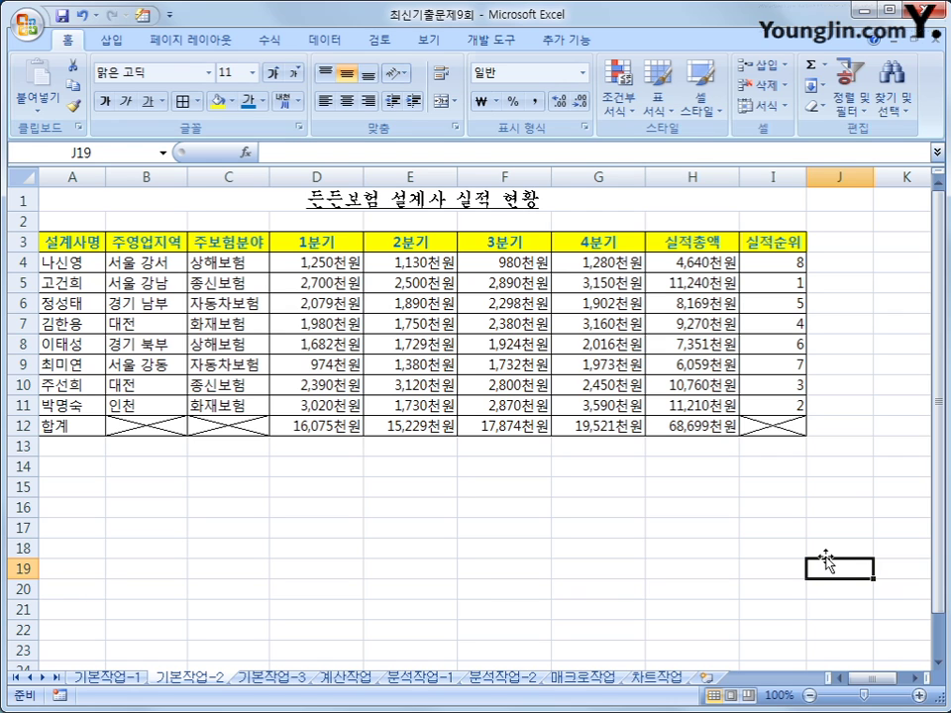
On the 기본작업-3 sheet, start a new formula-based conditional formatting rule for the data range A4:H11.
click(281, 680)
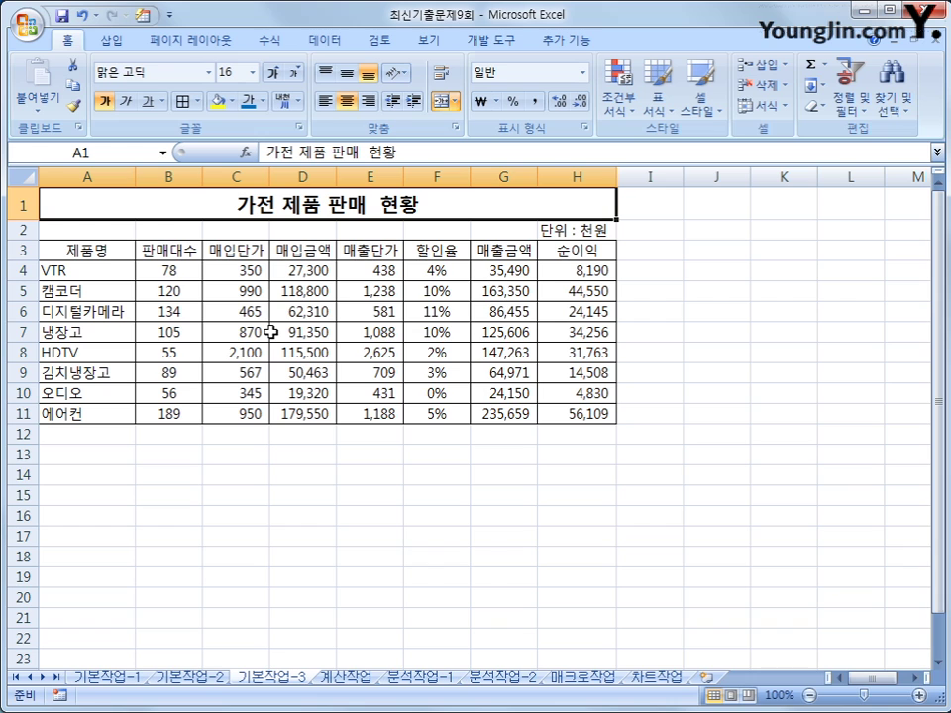
drag(64, 250, 552, 251)
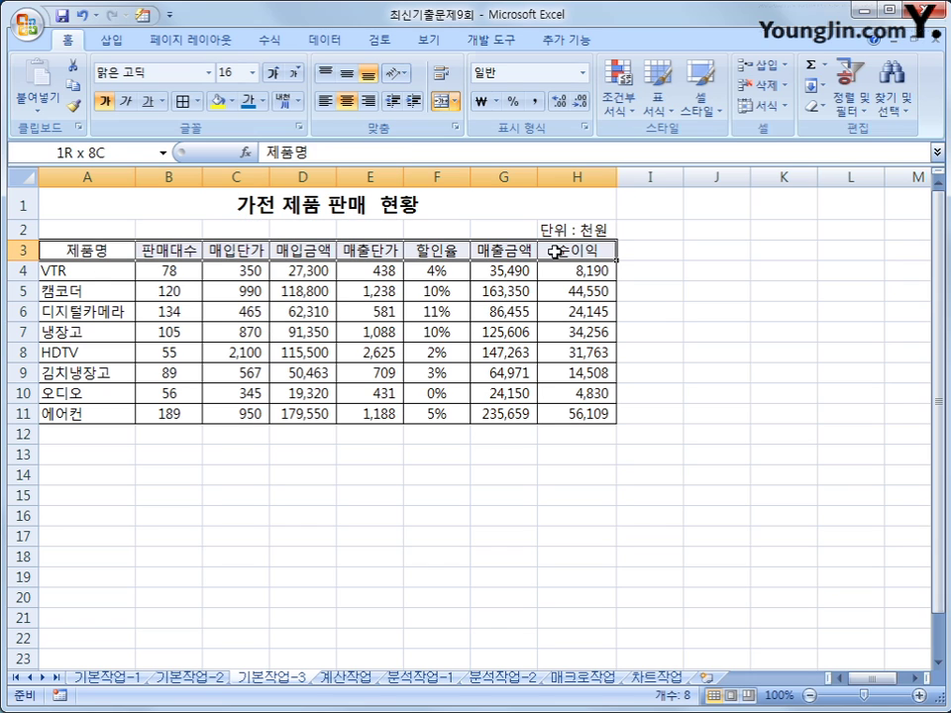
click(104, 273)
drag(104, 274, 560, 411)
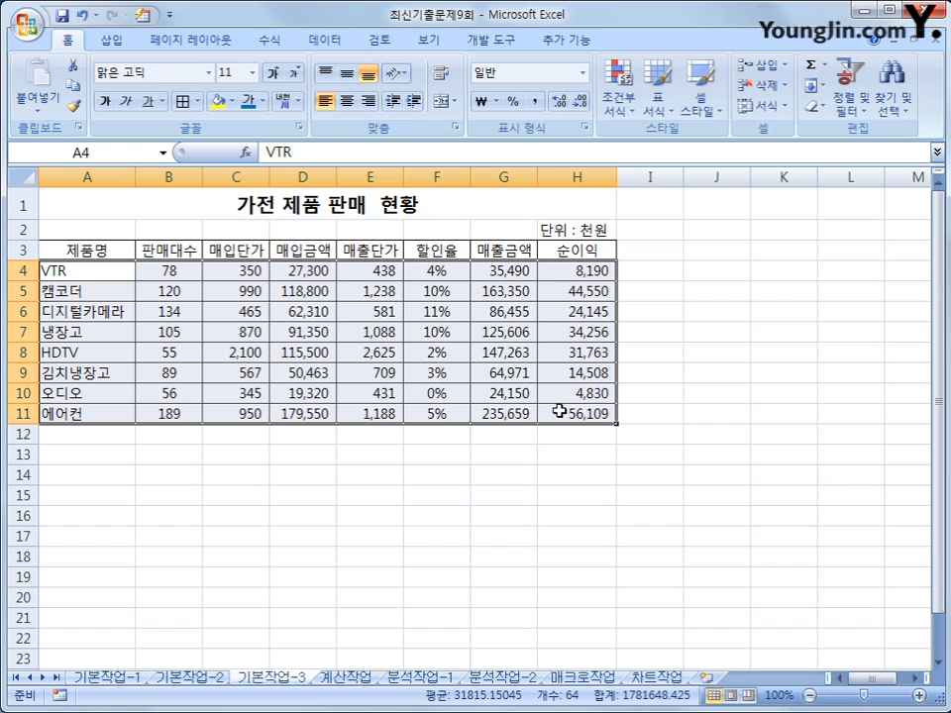
click(621, 109)
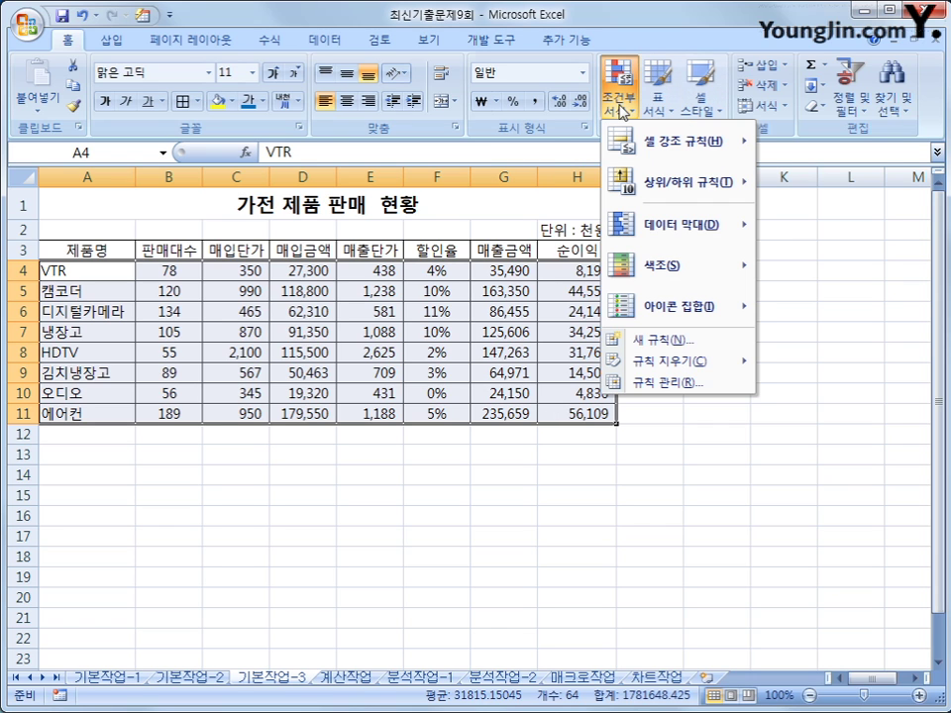
click(664, 341)
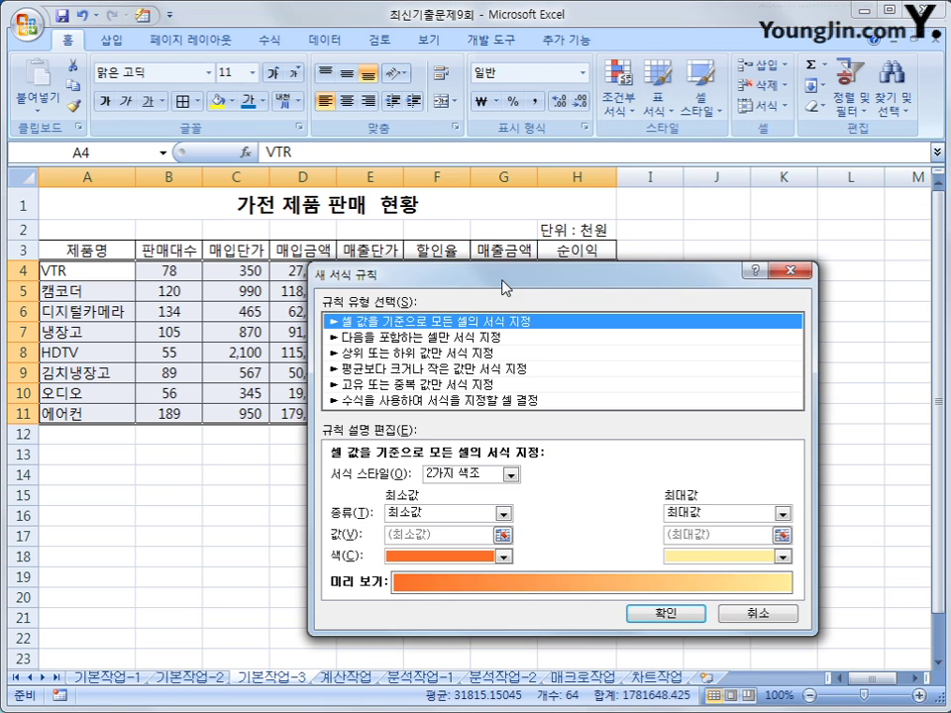
drag(502, 287, 506, 276)
click(472, 389)
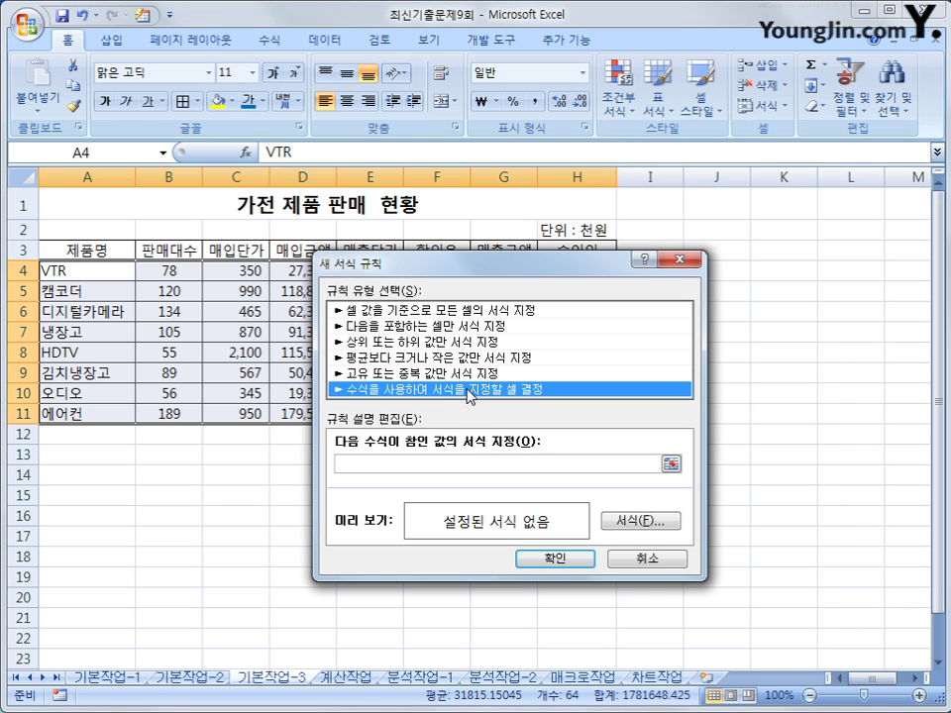
Begin the rule formula with an AND function whose first condition is net profit at least 10000: =and($H4>=10000,.
click(421, 469)
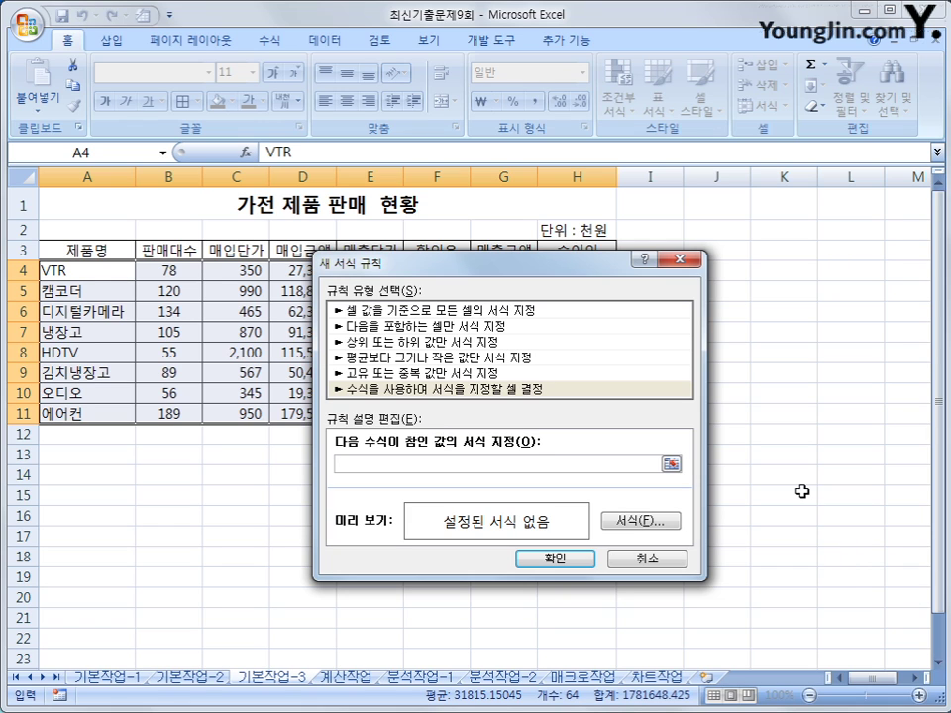
text(ㅋ)
key(BackSpace)
text(=and()
drag(569, 266, 579, 309)
click(577, 276)
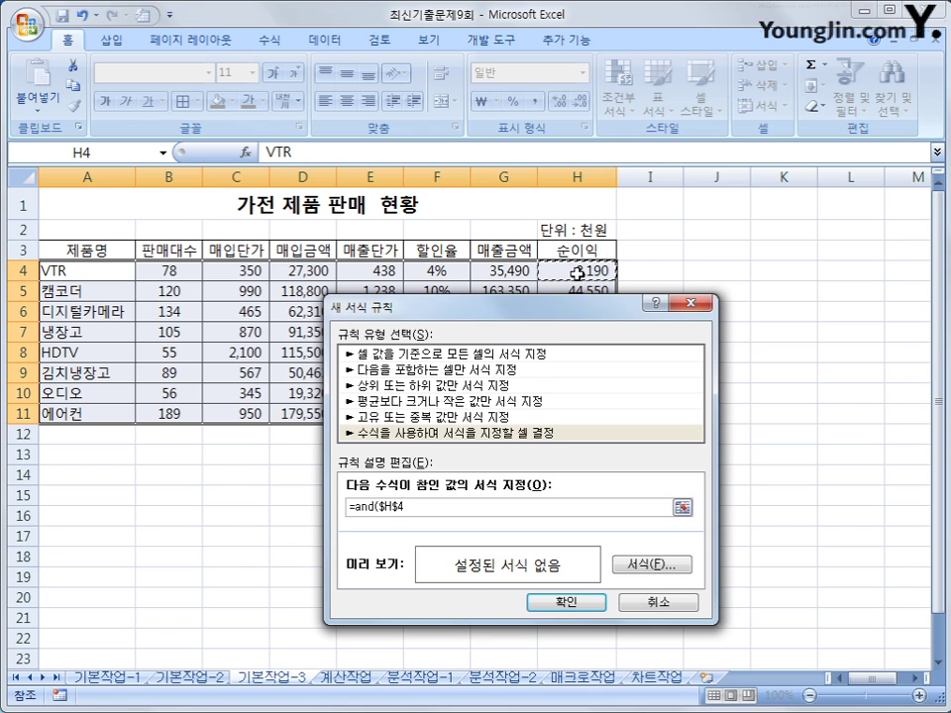
key(F4)
key(F4)
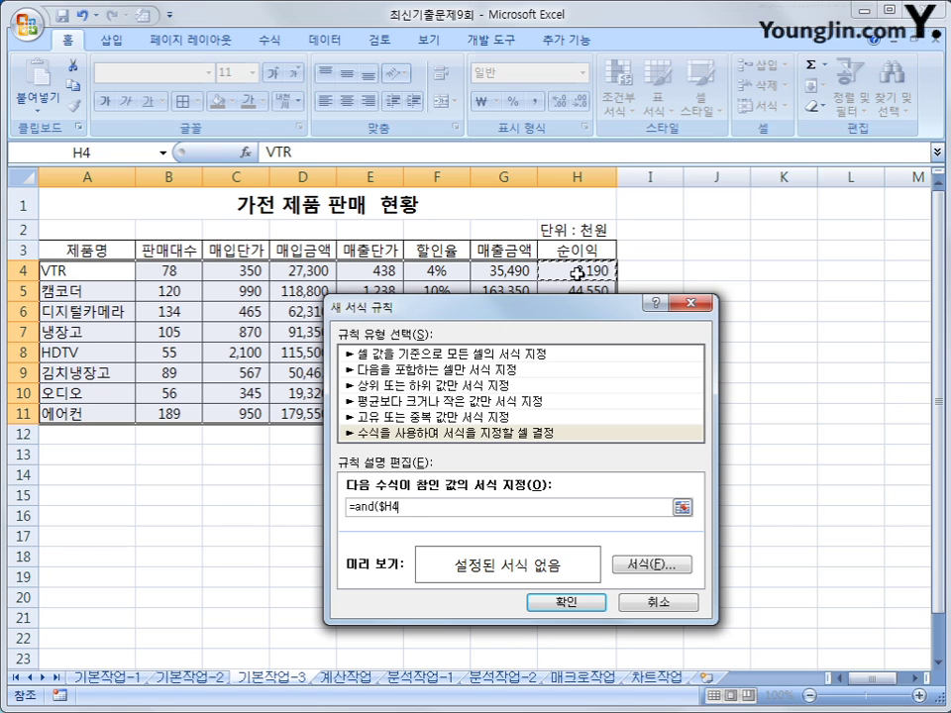
text(>=)
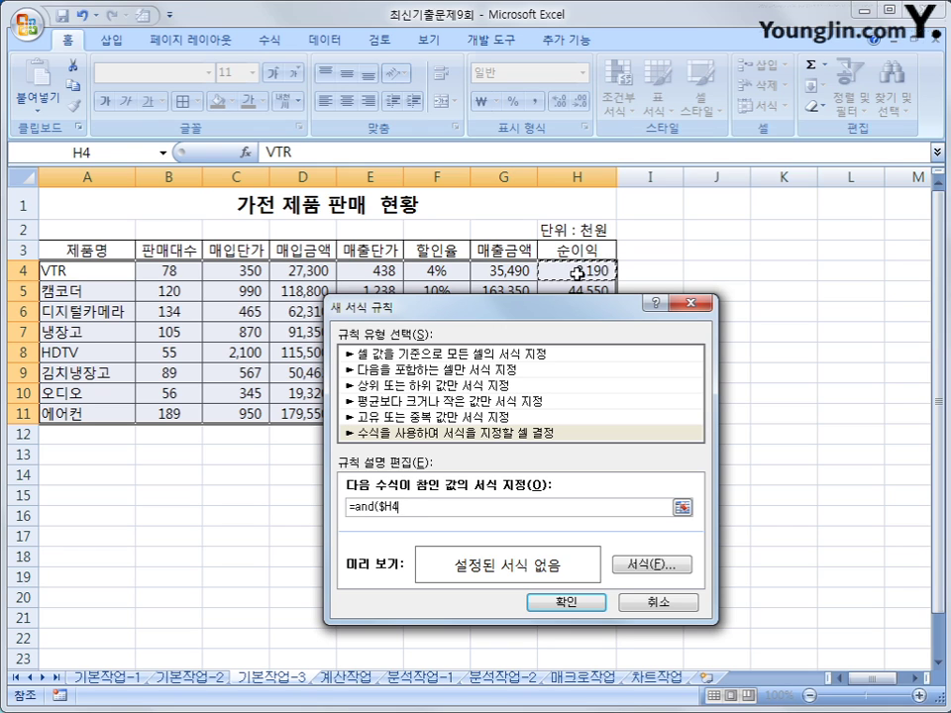
text(1000)
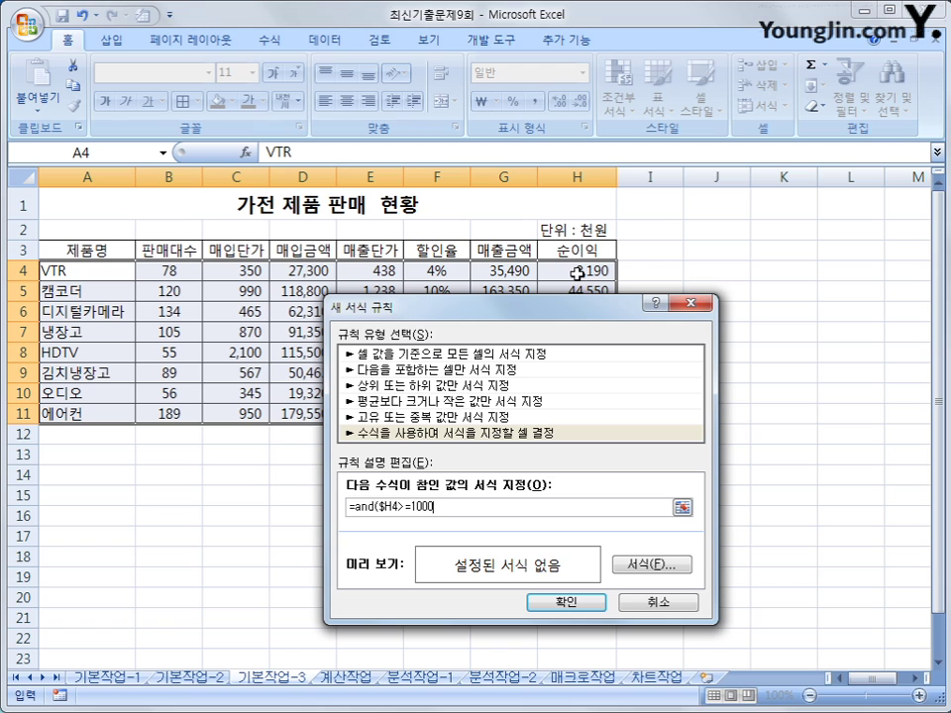
text(0,)
Complete the rule formula with the conditions $H4<=40000 and $F4>=10%, closing the AND function.
click(577, 273)
key(F4)
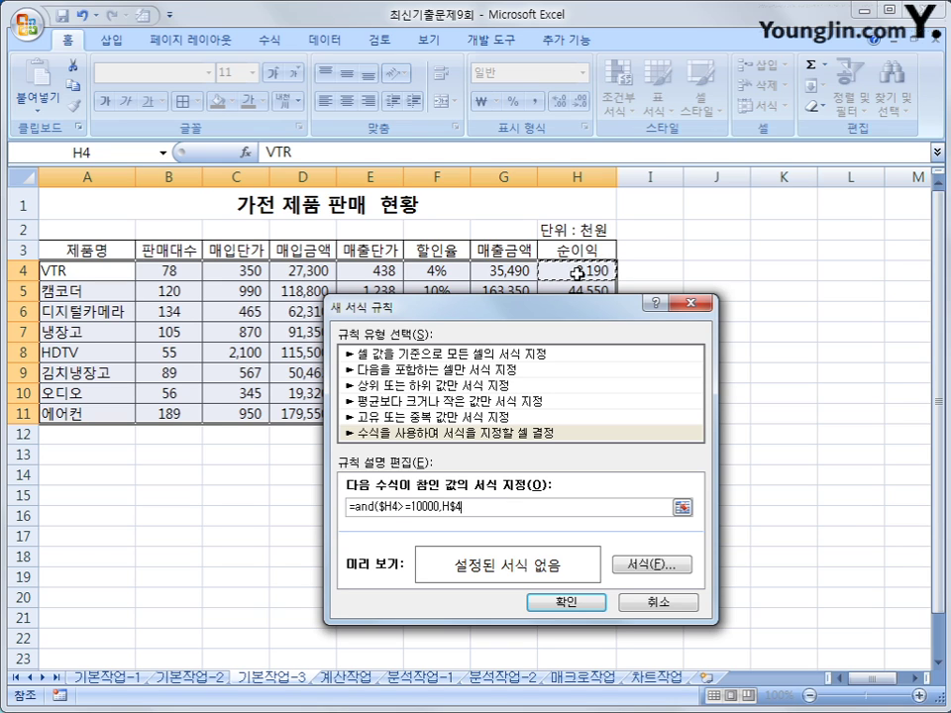
key(F4)
text(<=4000)
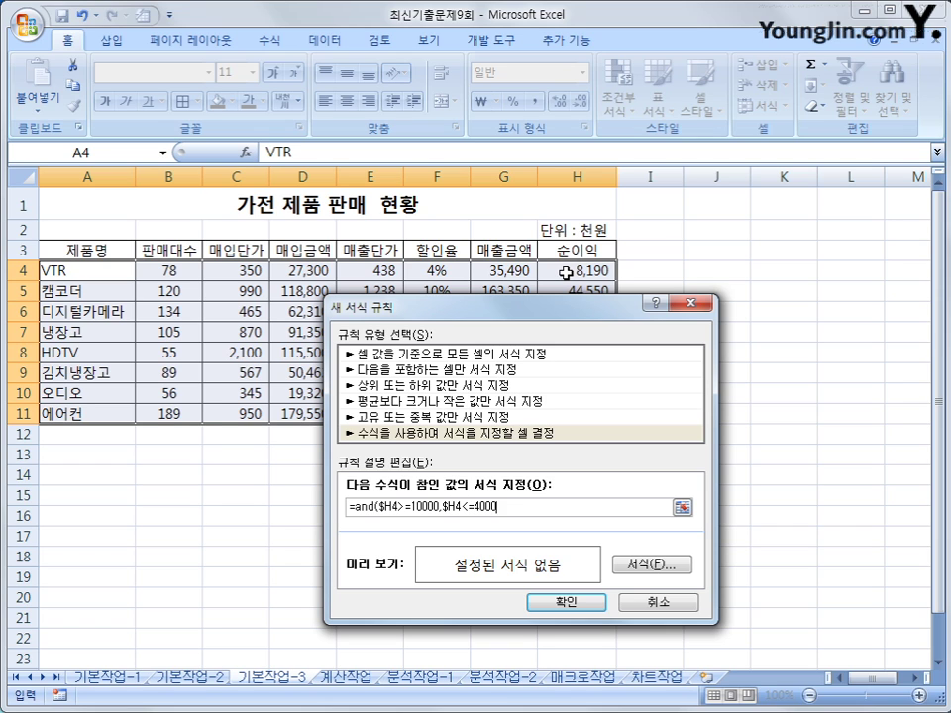
text(0,)
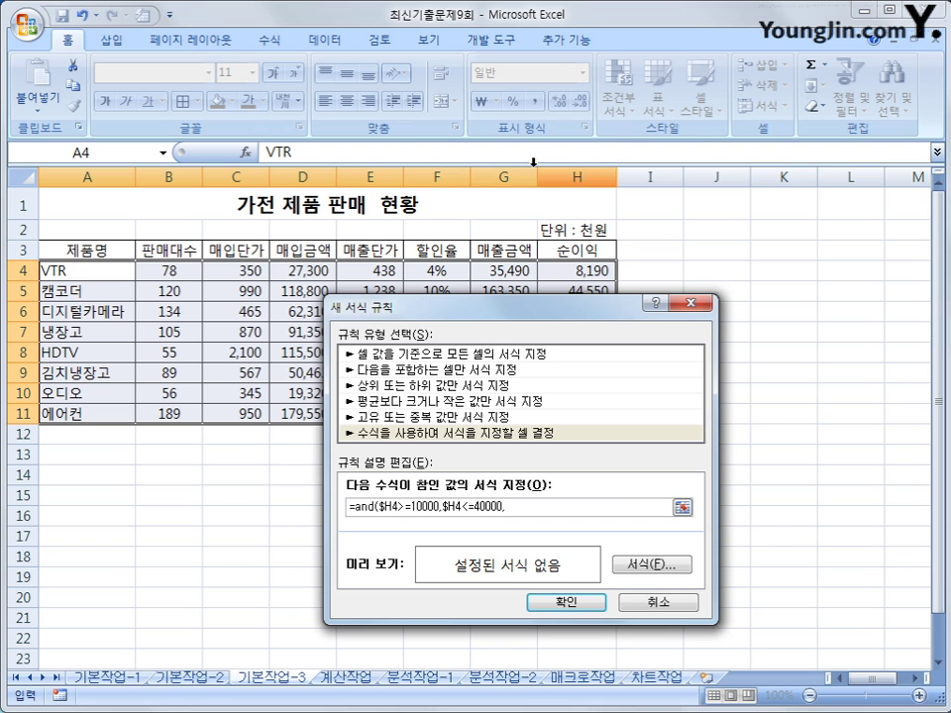
click(447, 272)
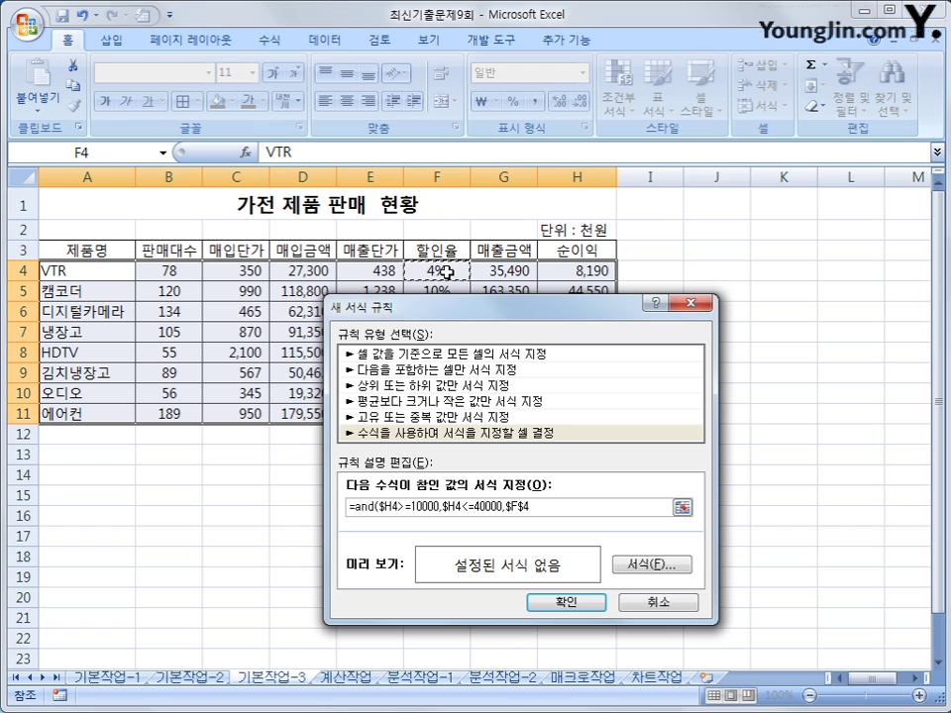
key(F4)
key(F4)
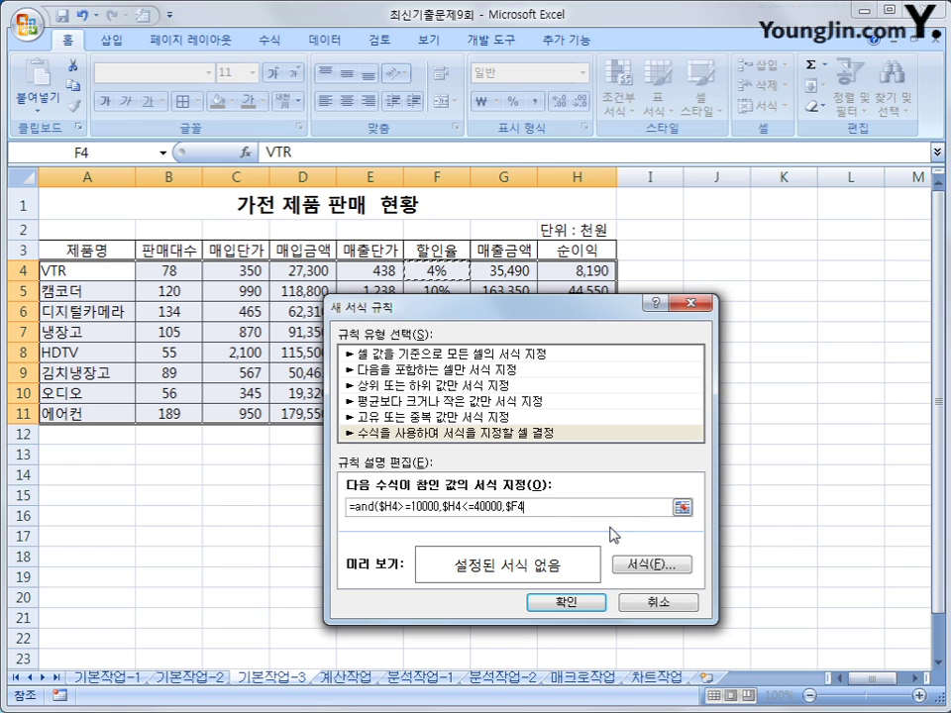
text(>=10%))
Give the rule a standard blue font color and italic style (기울임꼴), and apply it to the data range.
click(685, 561)
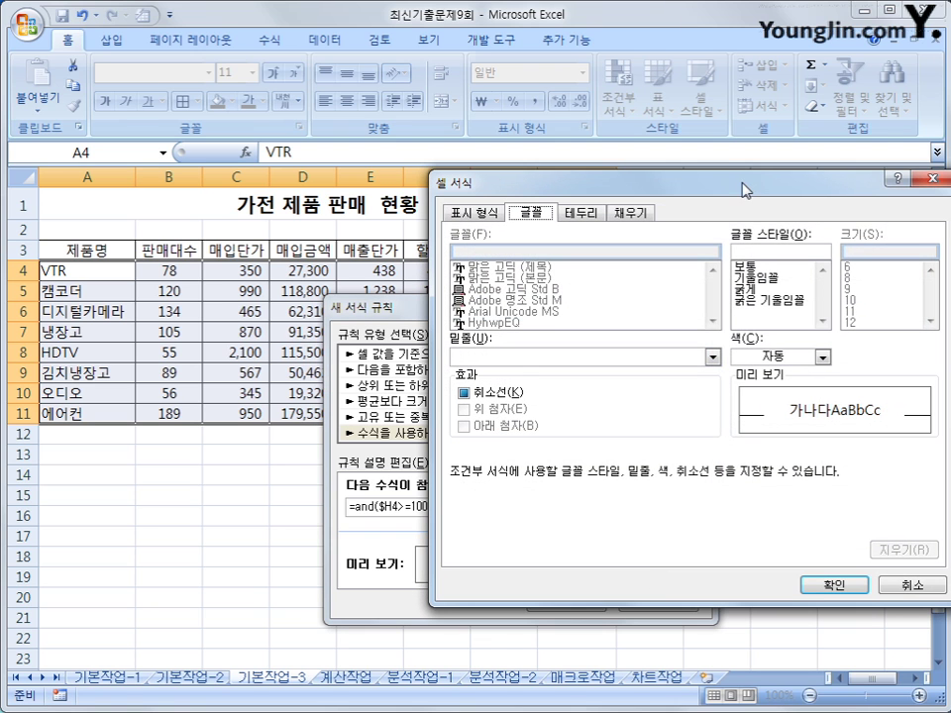
drag(745, 189, 508, 121)
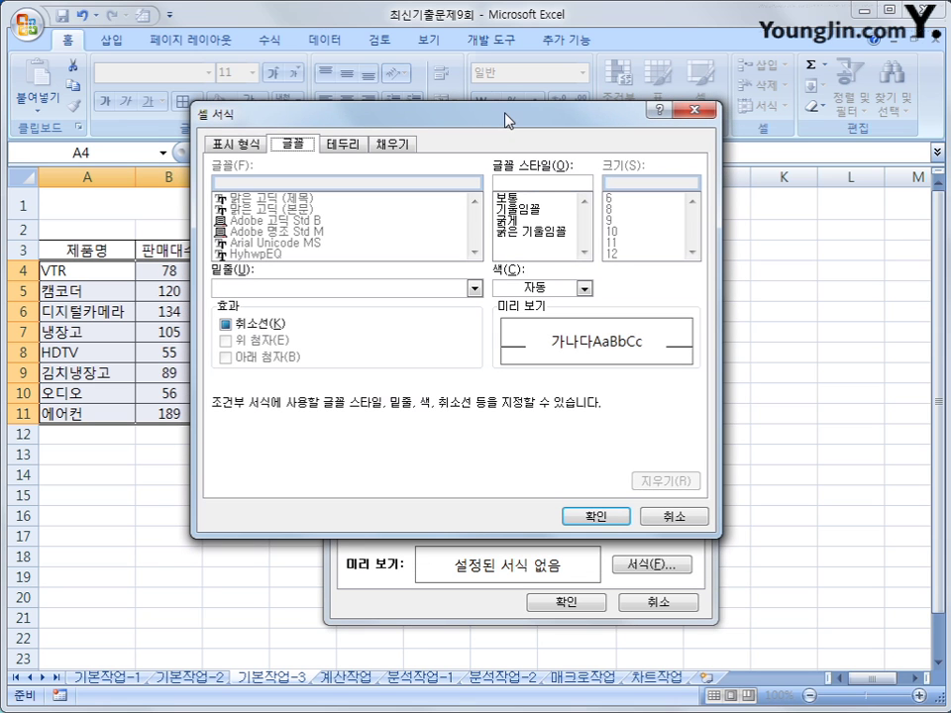
click(585, 288)
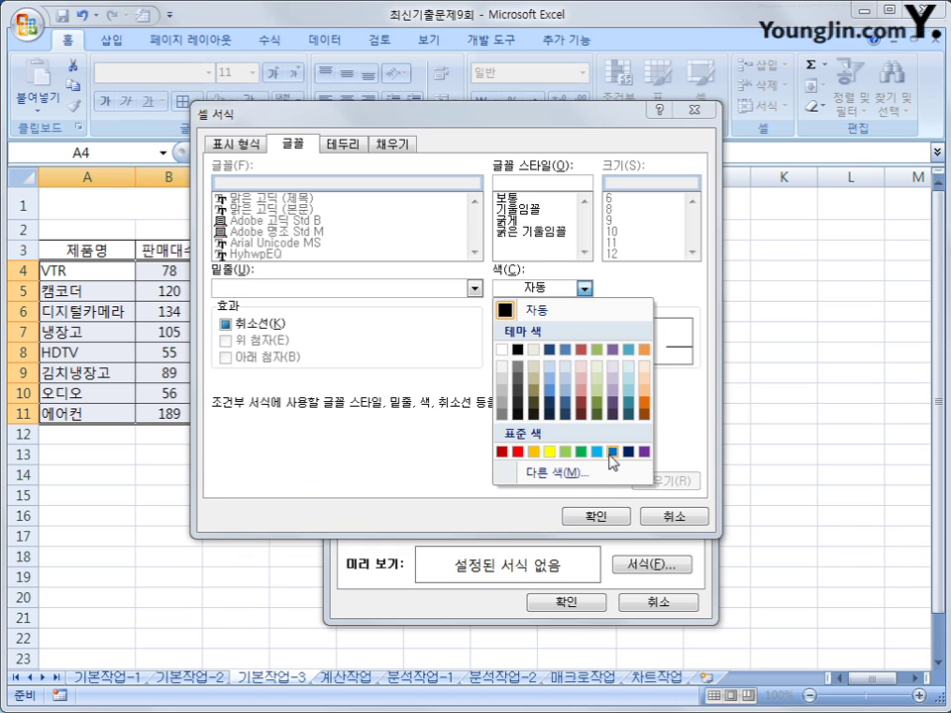
click(612, 452)
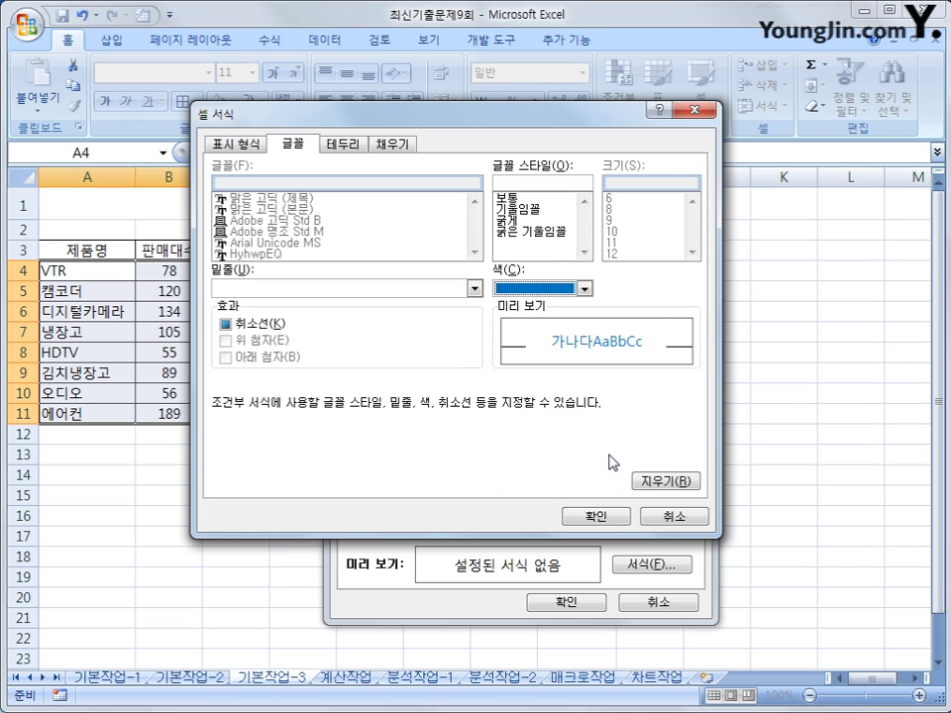
click(525, 210)
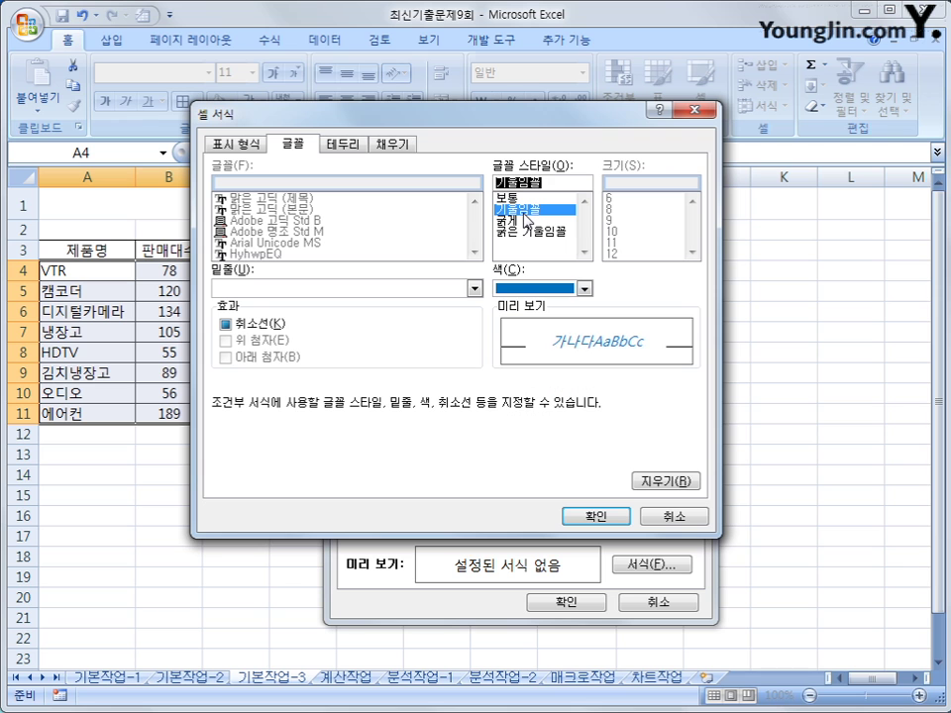
click(596, 515)
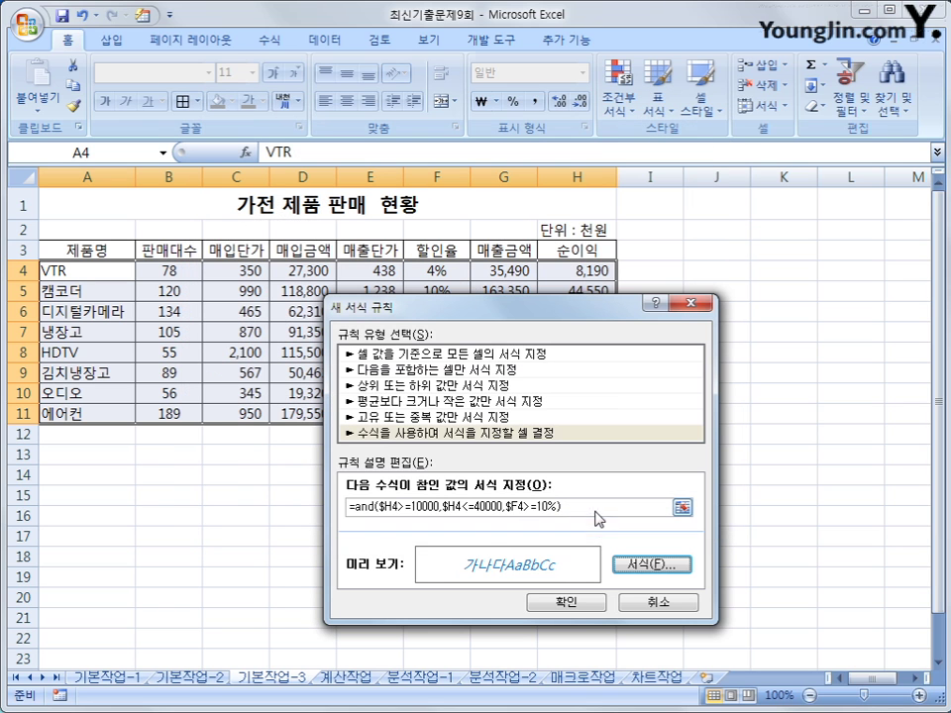
click(572, 602)
click(591, 413)
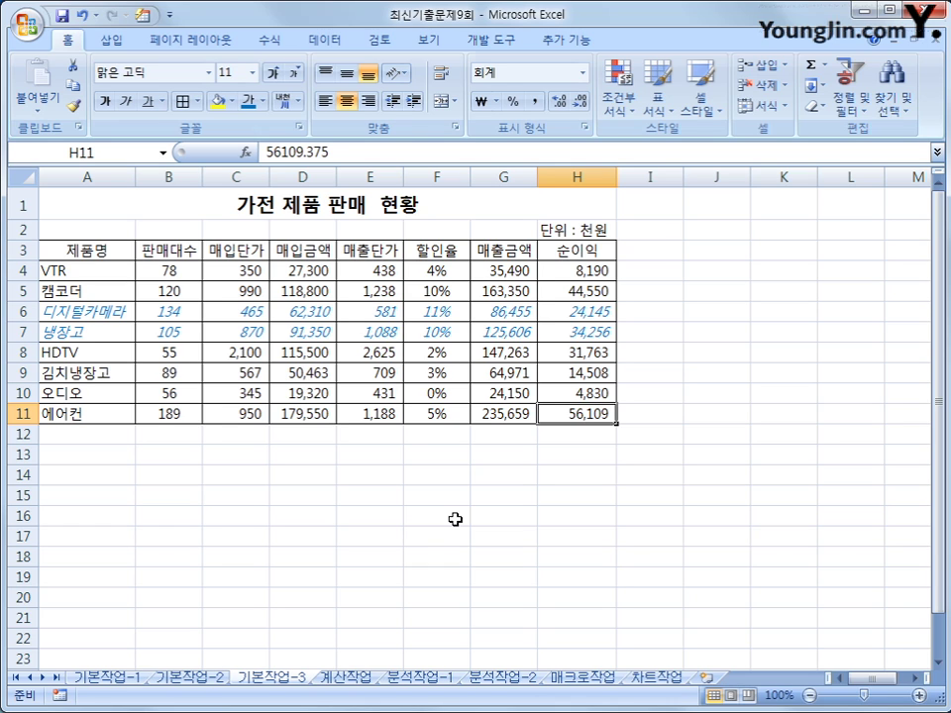
On the 계산작업 sheet, begin a VLOOKUP formula in D3 with the last character of the product code as lookup value: =VLOOKUP(right(A3,1).
click(353, 682)
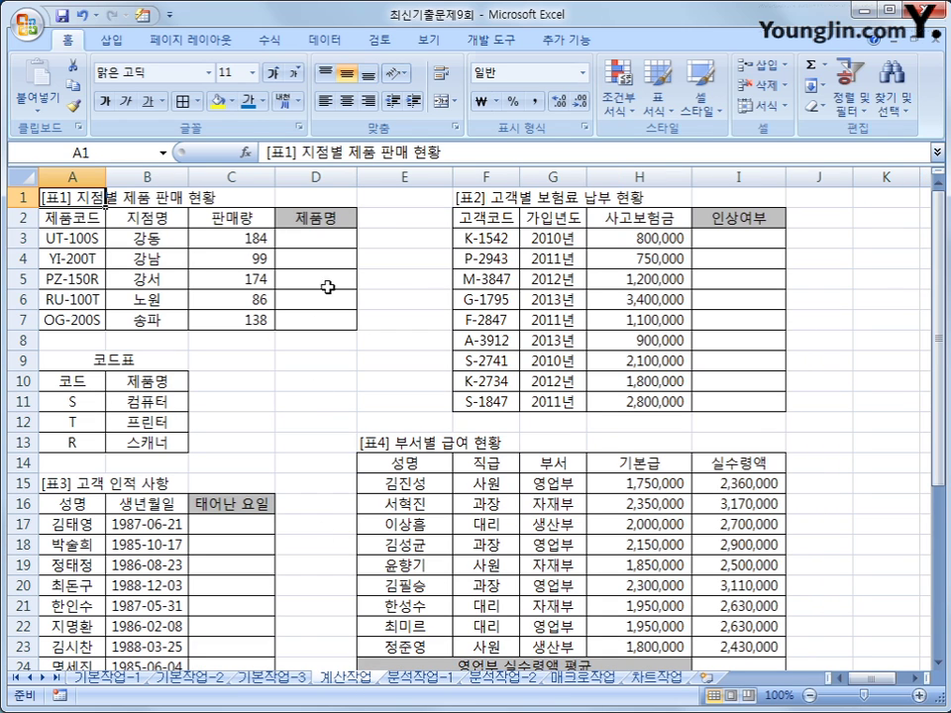
click(327, 236)
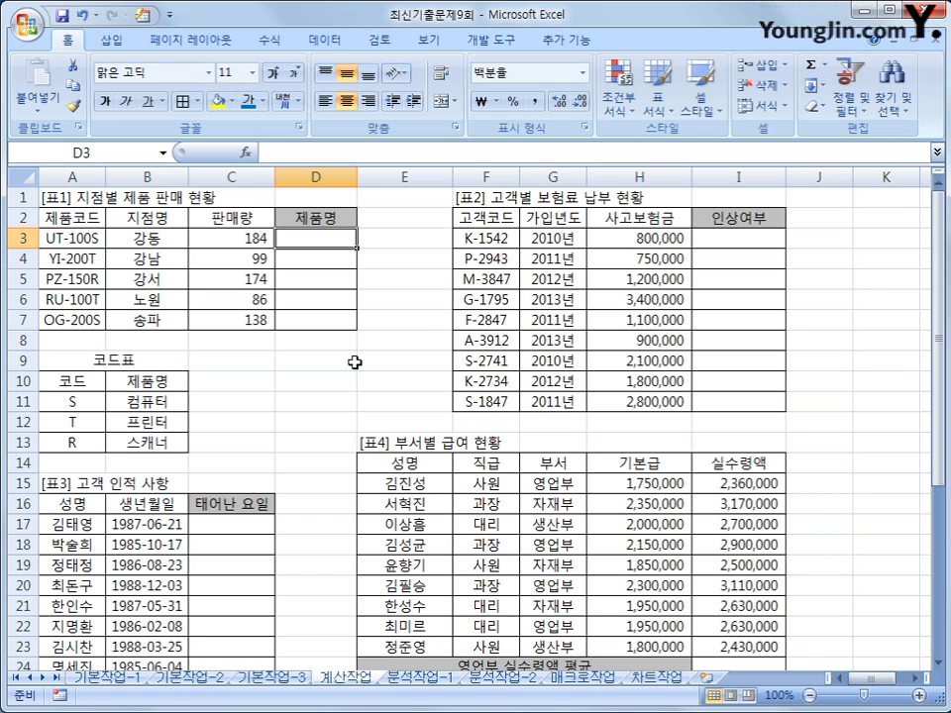
drag(71, 381, 144, 440)
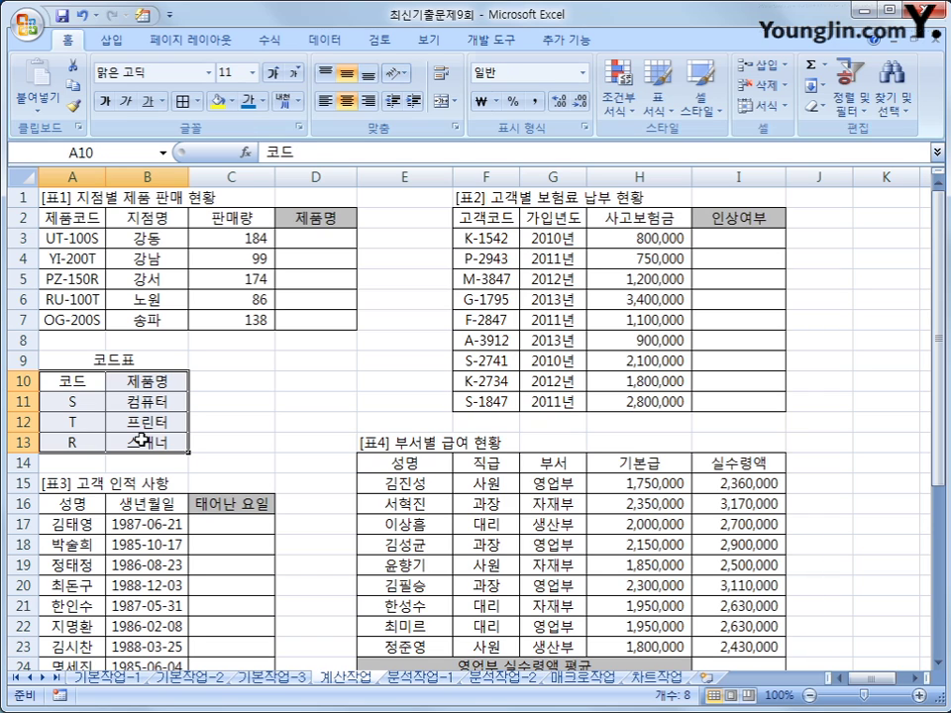
click(61, 239)
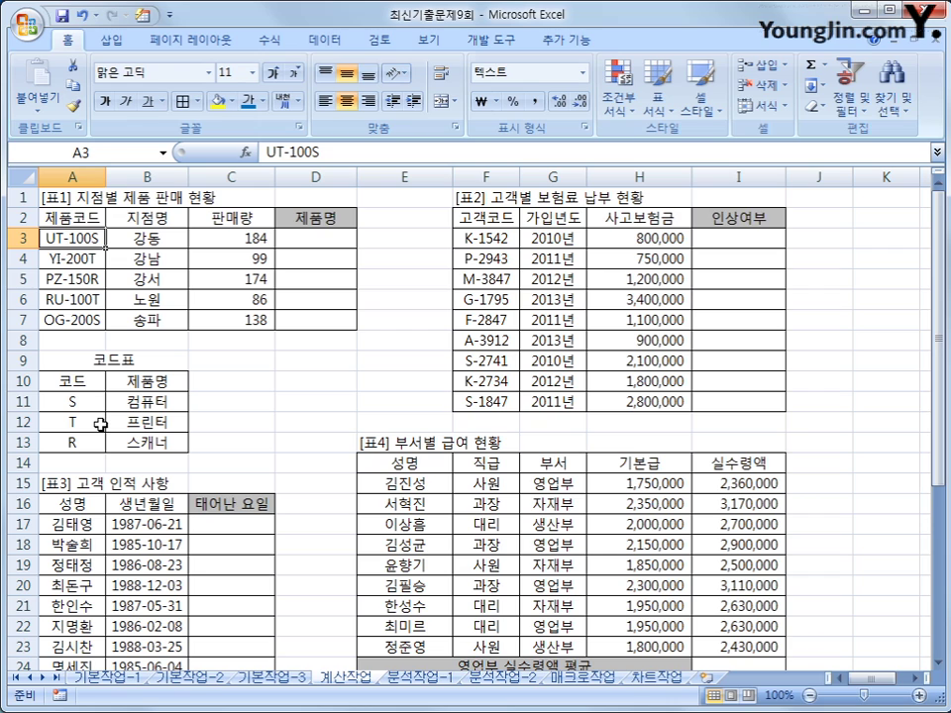
click(305, 237)
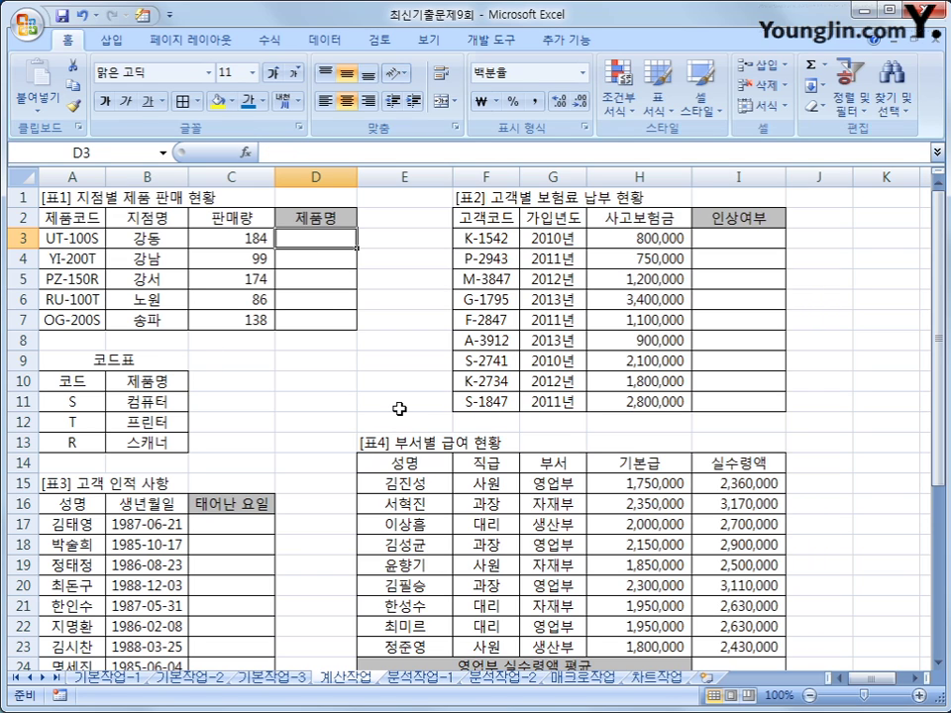
text(=vl)
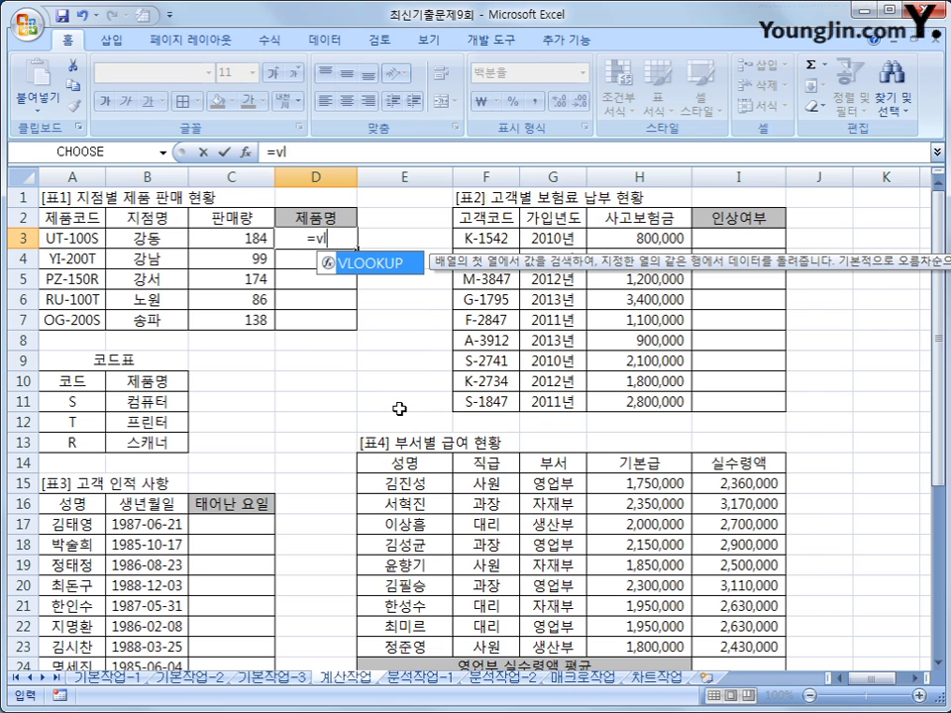
key(Tab)
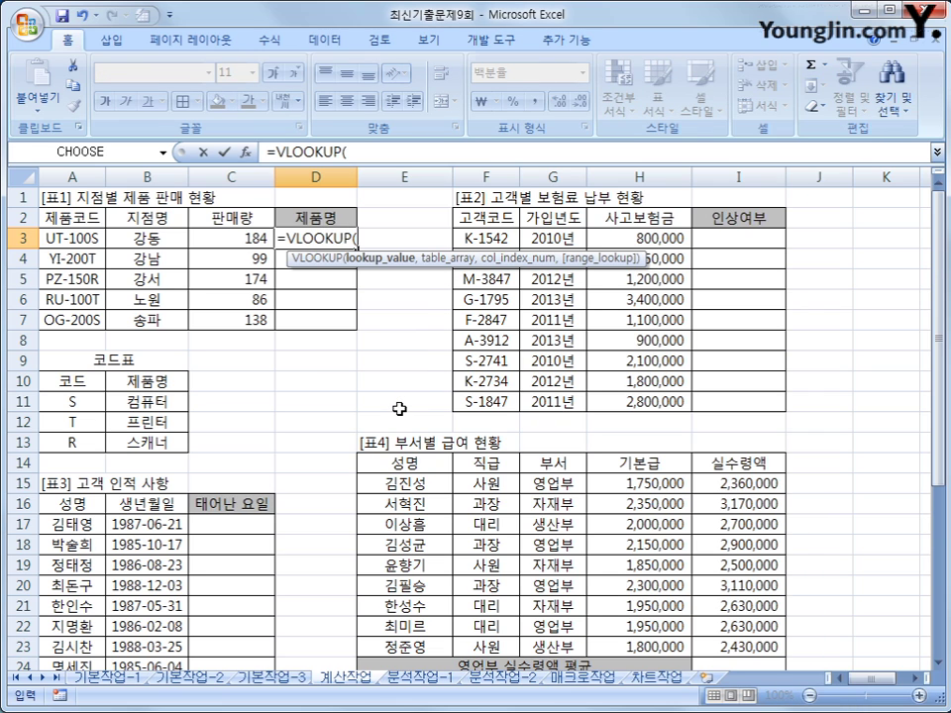
text(right()
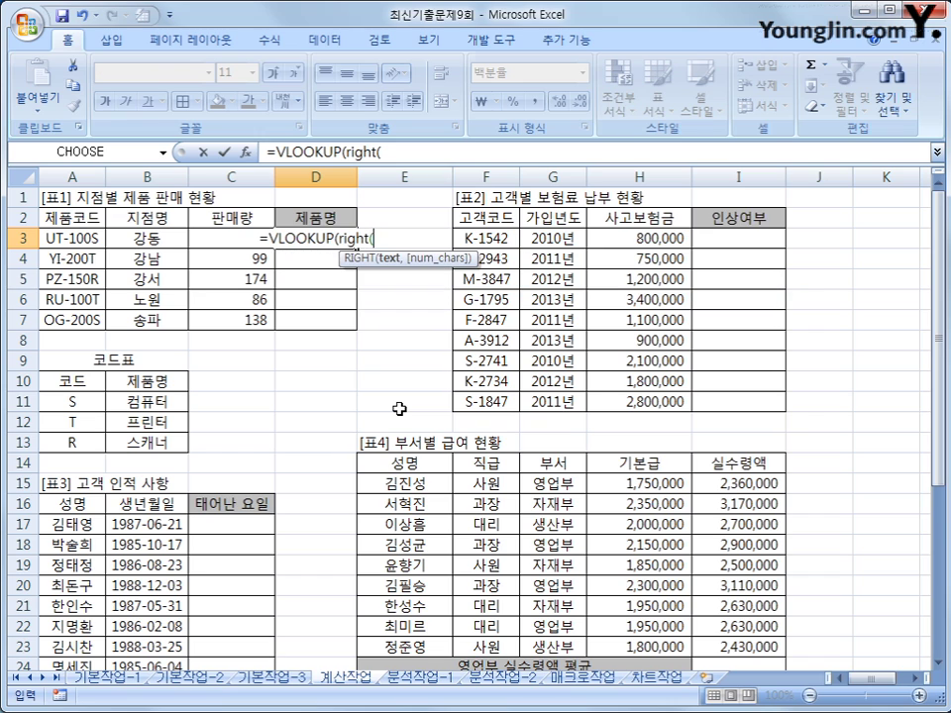
click(80, 239)
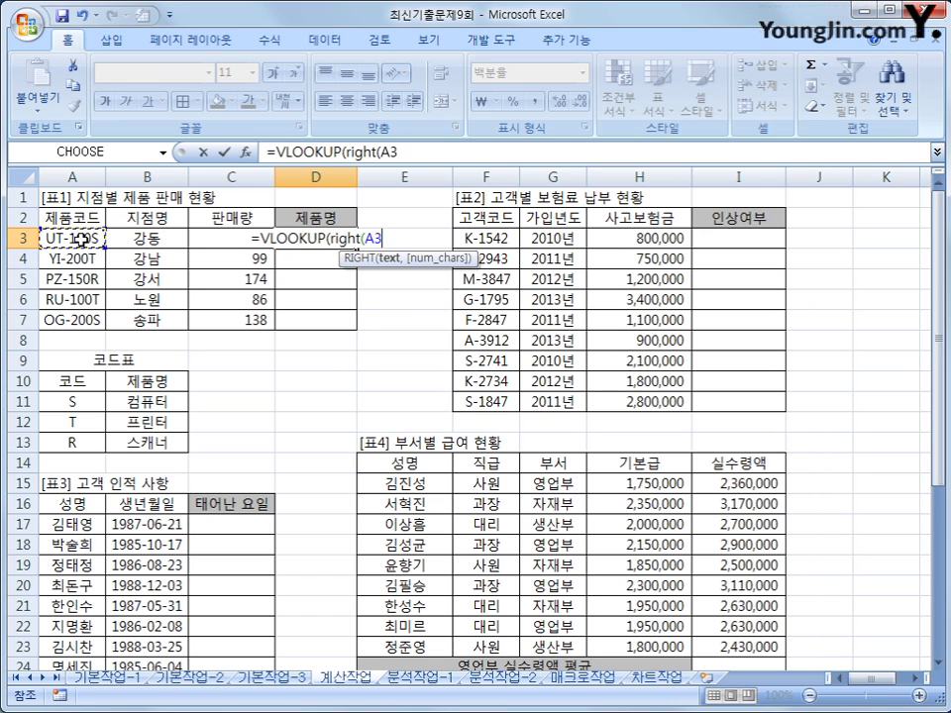
text(,)
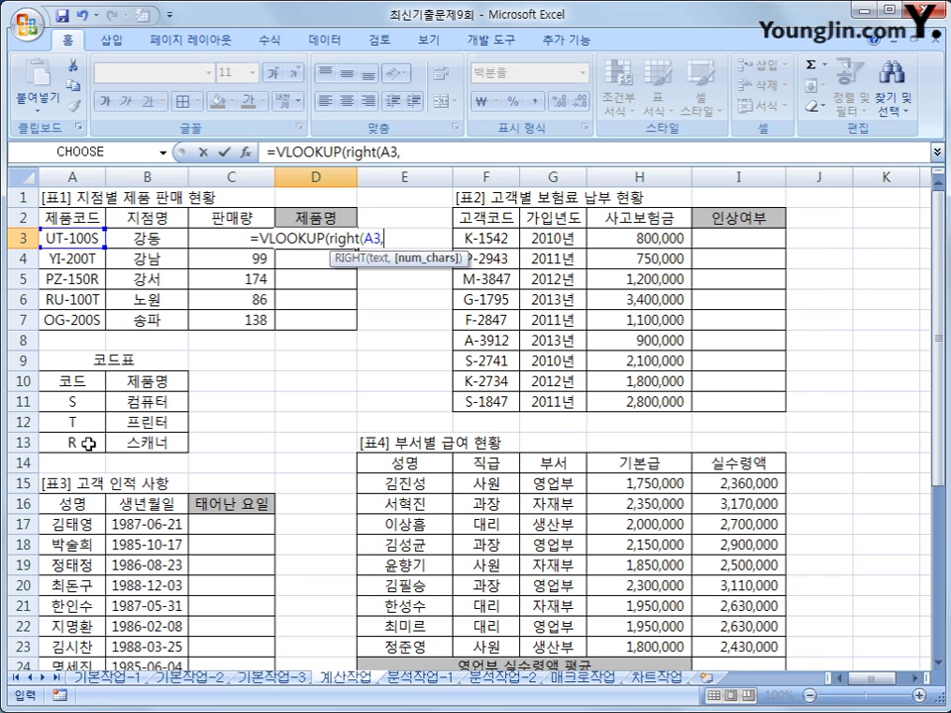
text(1)
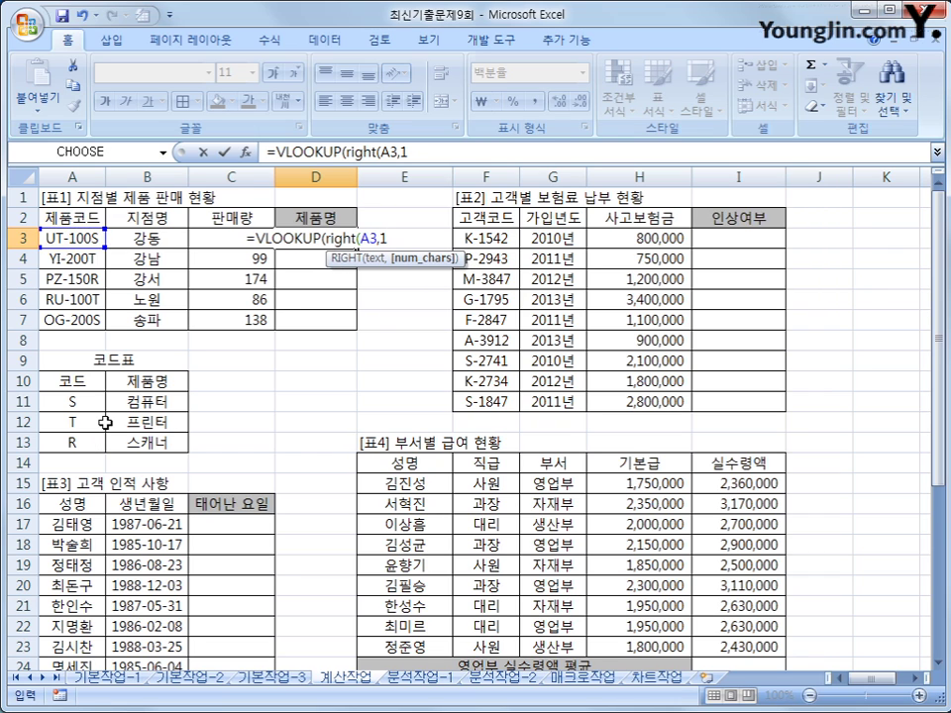
text())
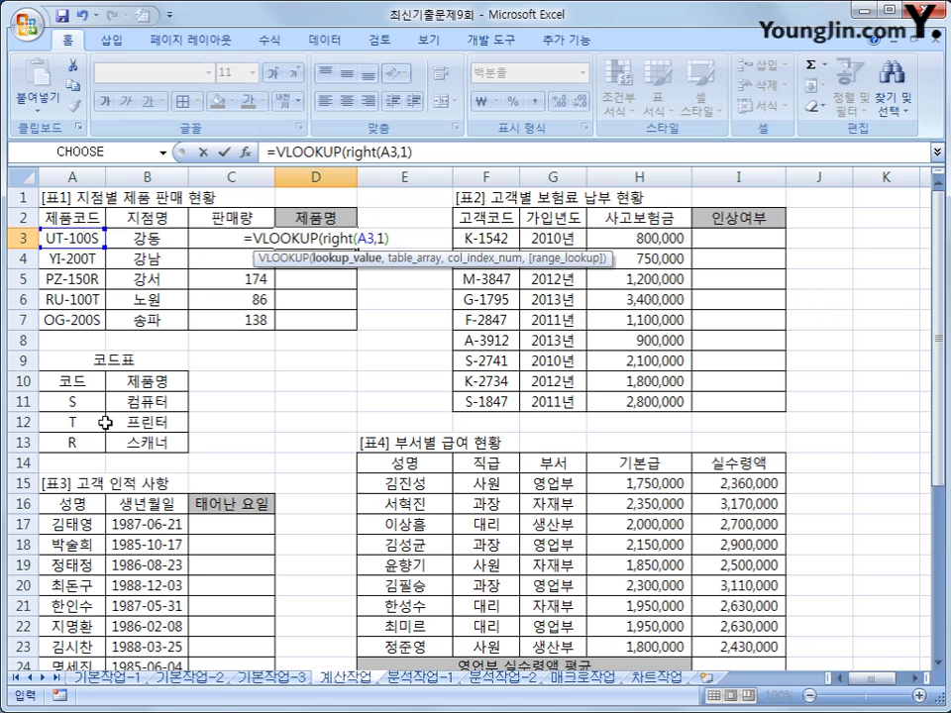
Complete the VLOOKUP formula in D3 with the absolute code table range $A$11:$B$13, column 2 and exact match FALSE.
text(,)
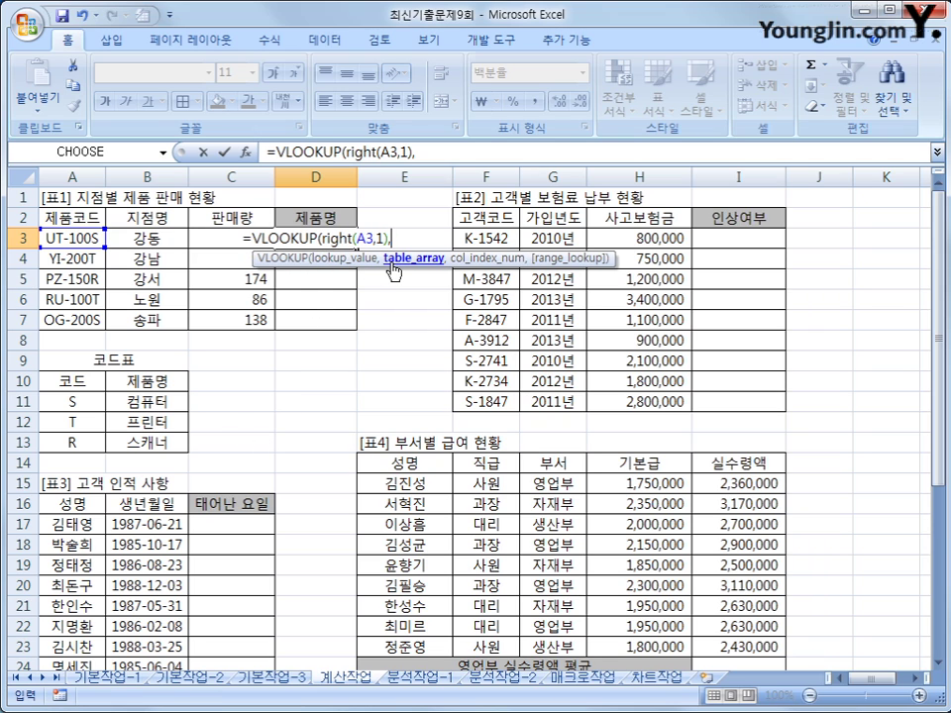
drag(74, 400, 123, 445)
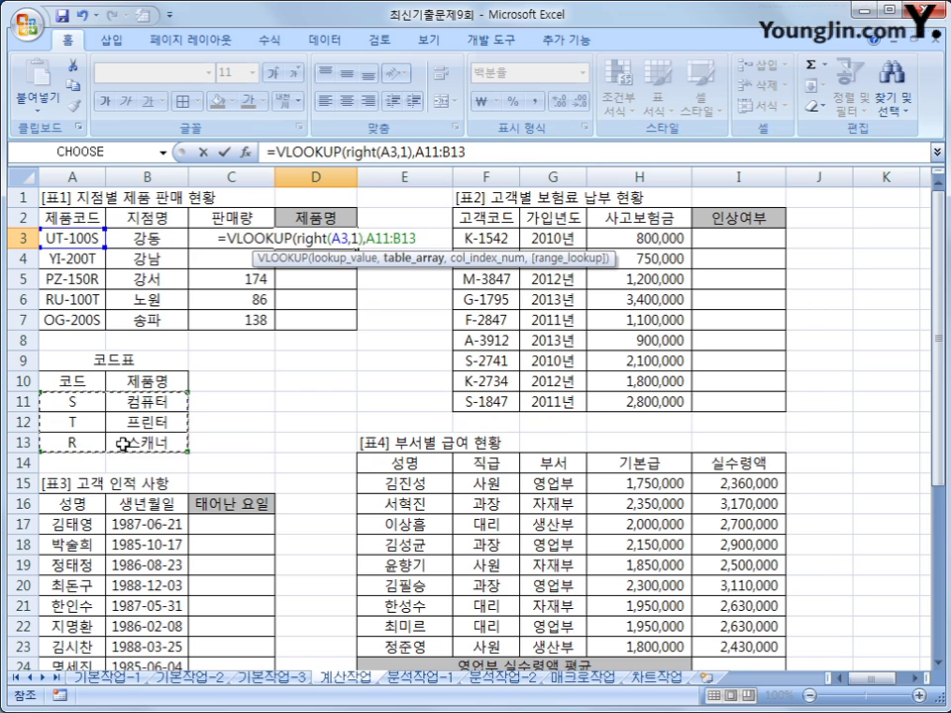
key(F4)
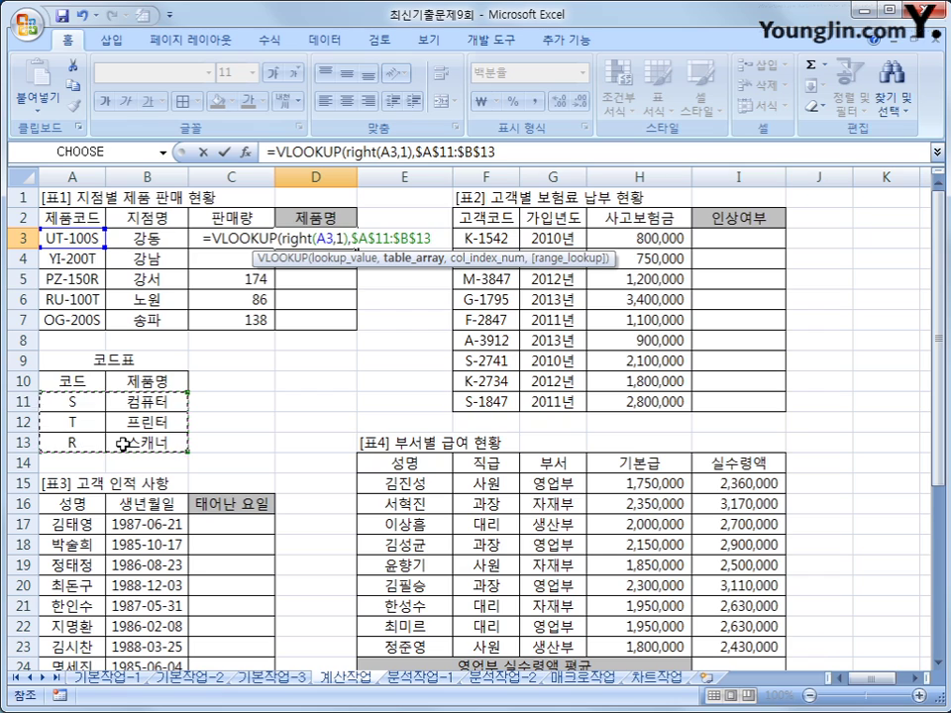
text(,)
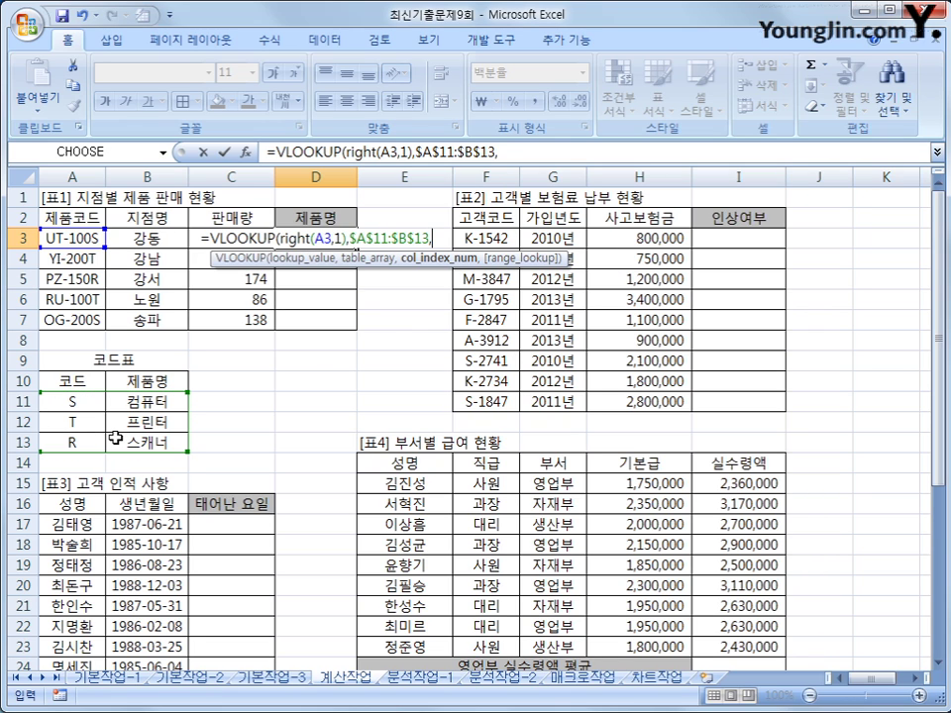
text(2)
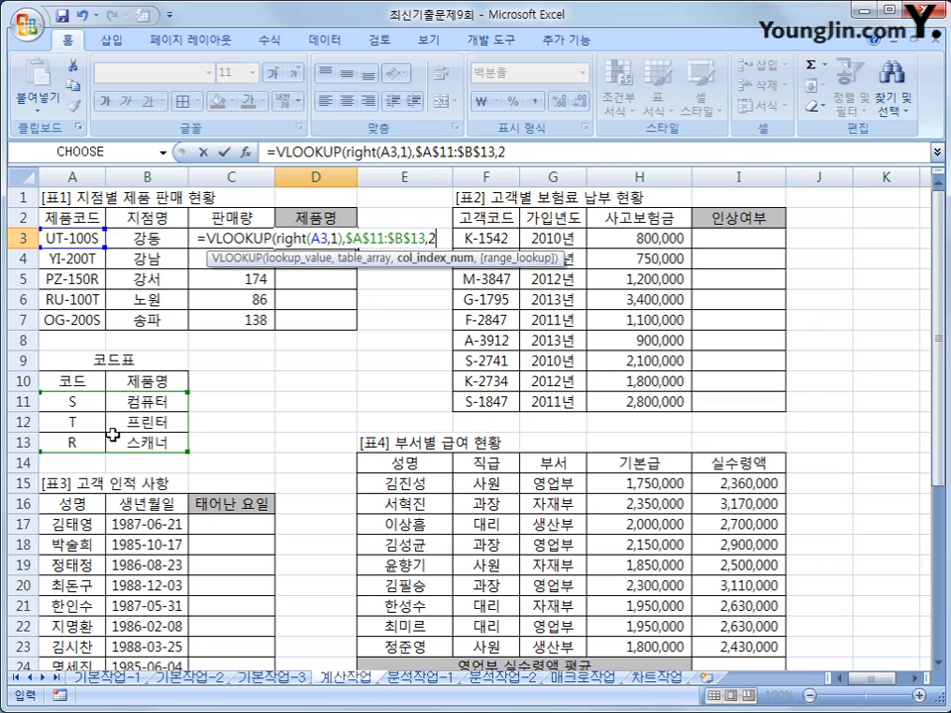
text(,)
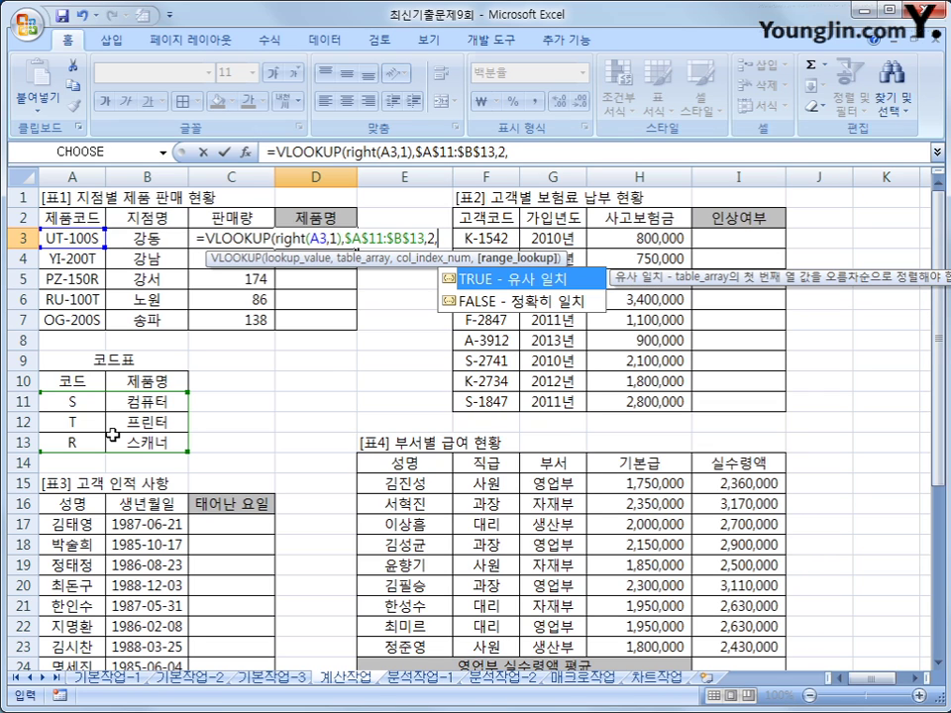
double_click(503, 302)
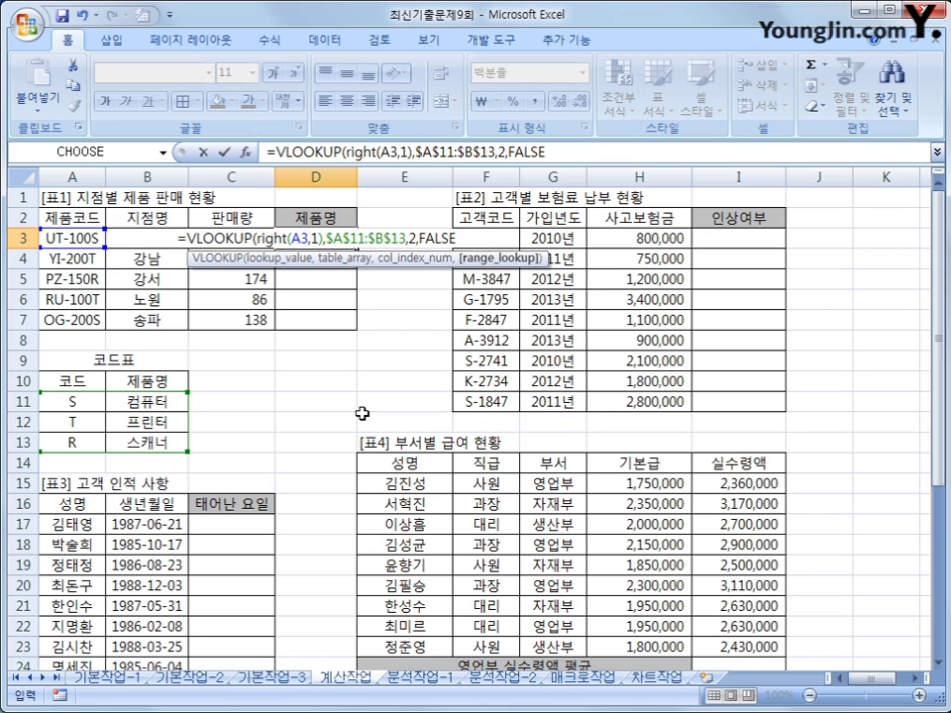
text())
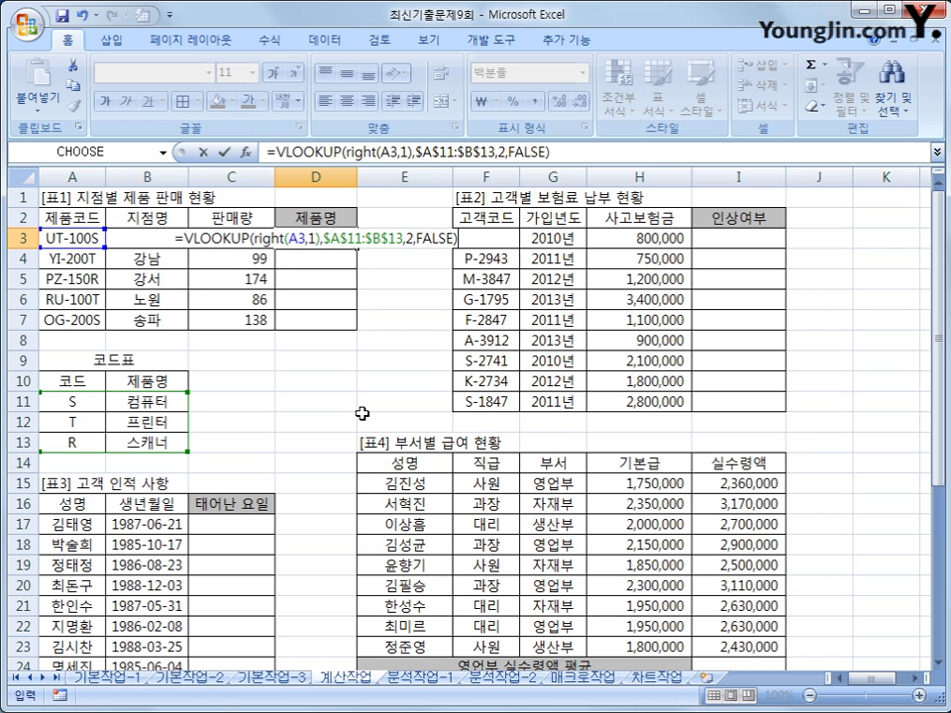
key(Return)
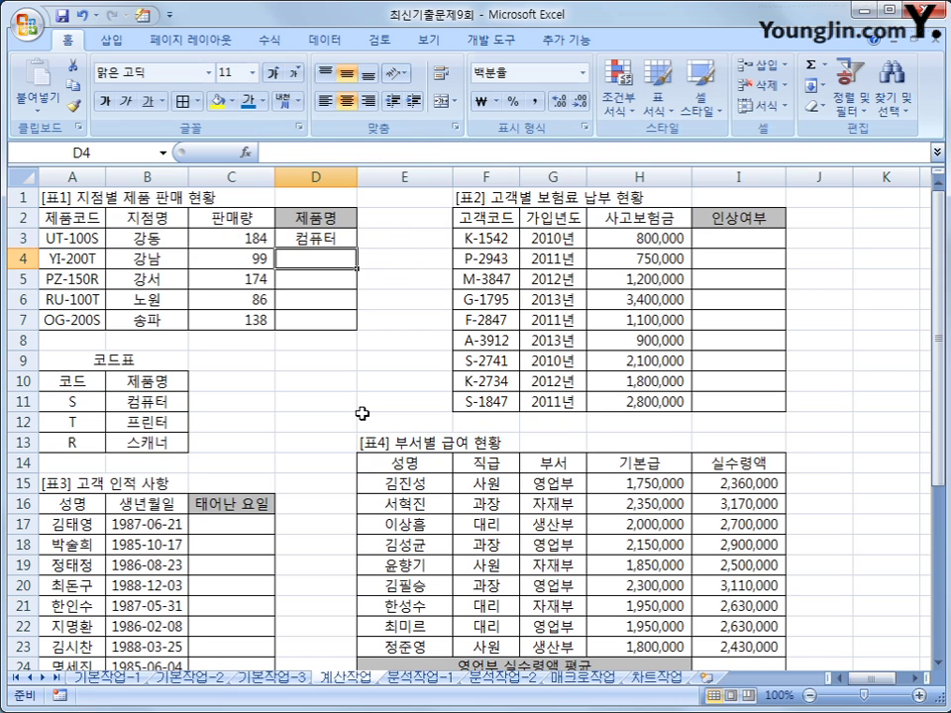
Copy the product name formula from D3 down through D7.
click(301, 241)
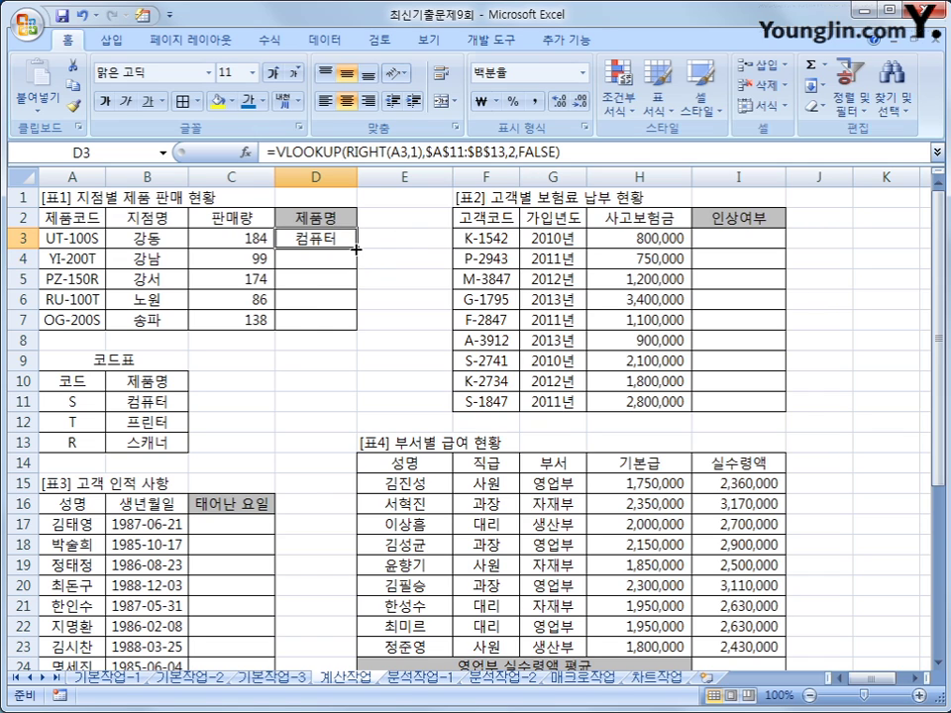
drag(355, 249, 356, 331)
click(349, 320)
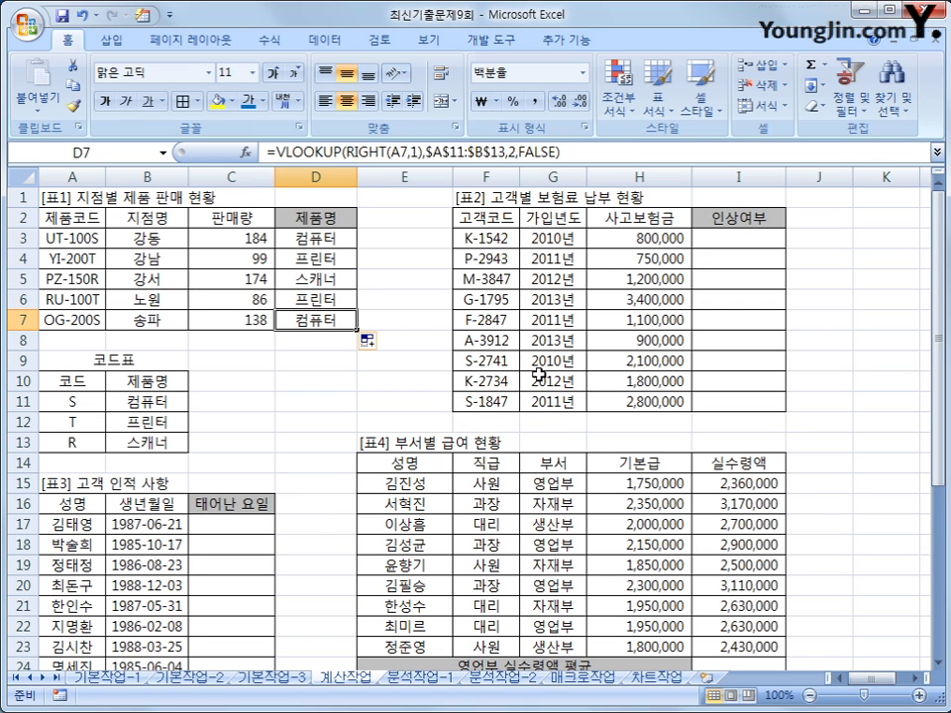
In I3, begin an IF formula that ranks the accident insurance amount within the absolute range: =if(rank(H3,$H$3:$H$11).
click(758, 244)
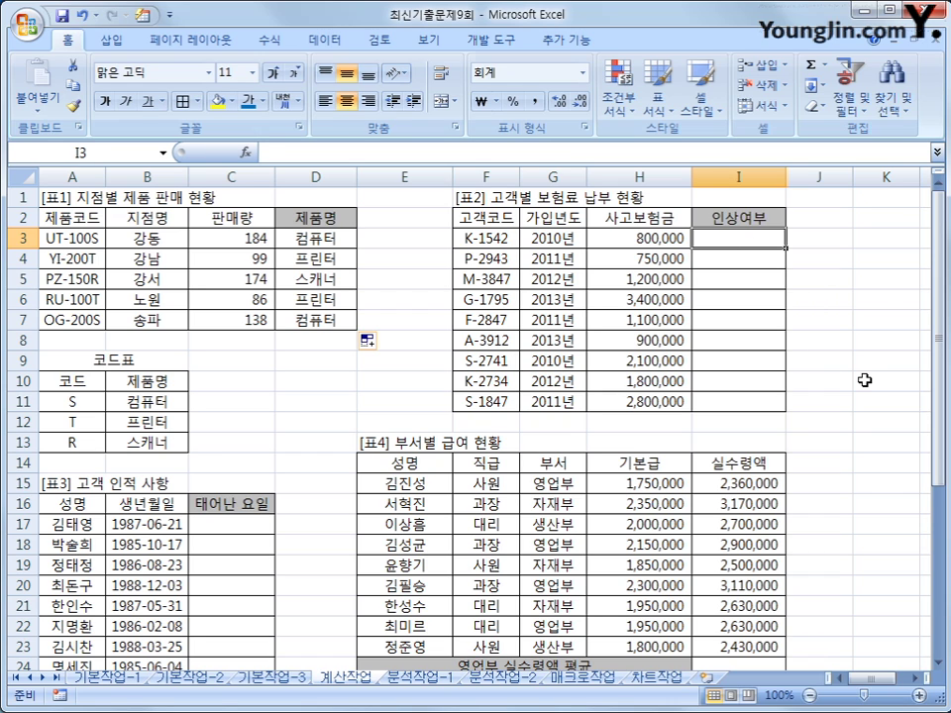
text(=)
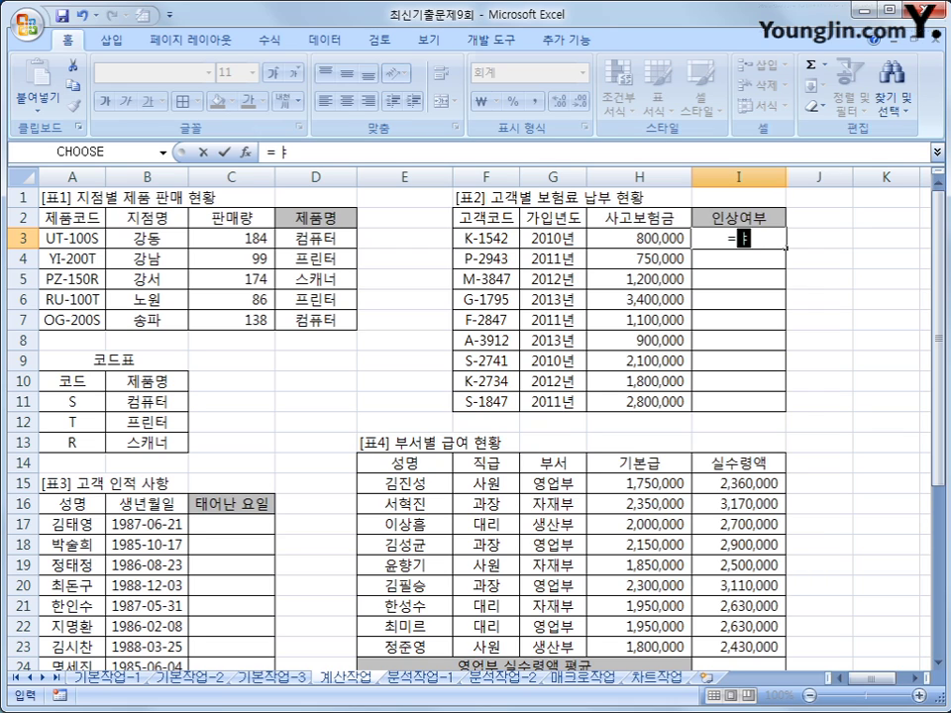
text(if()
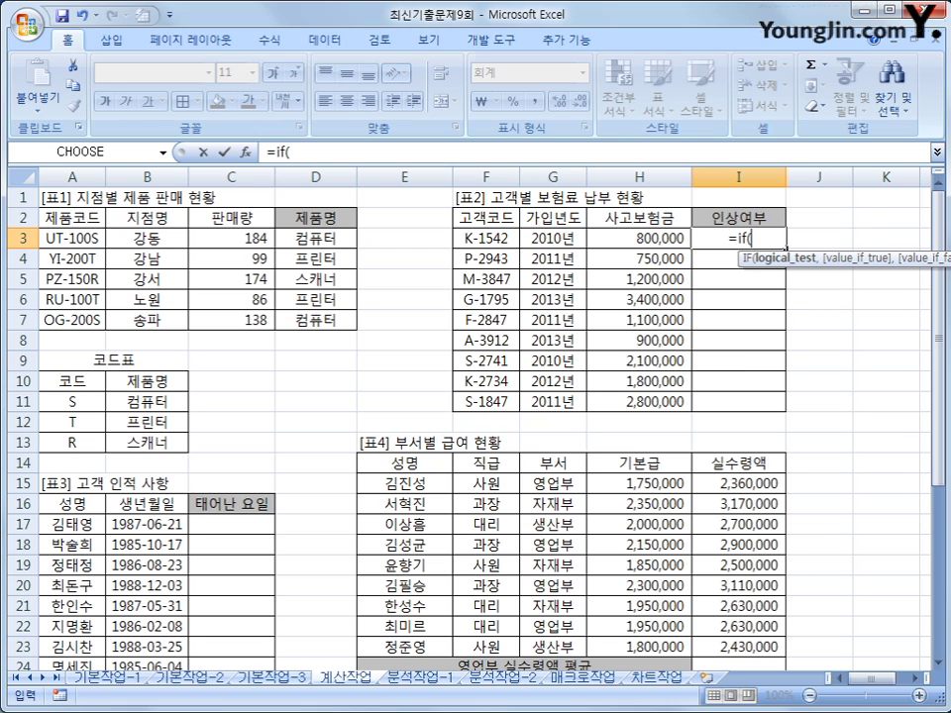
text(rank()
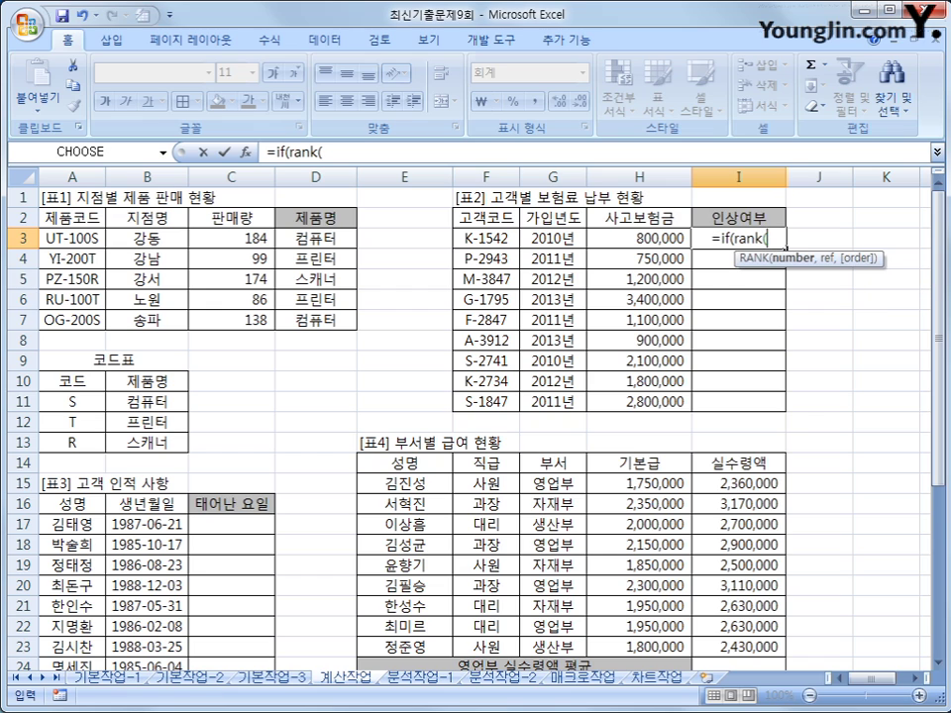
click(658, 238)
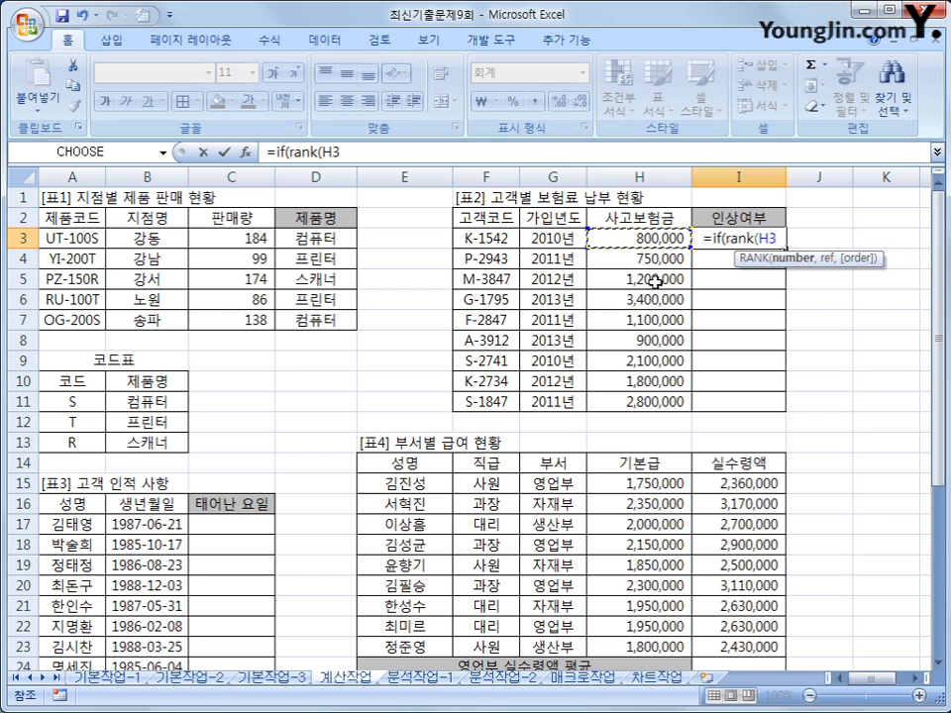
text(,)
drag(639, 237, 645, 401)
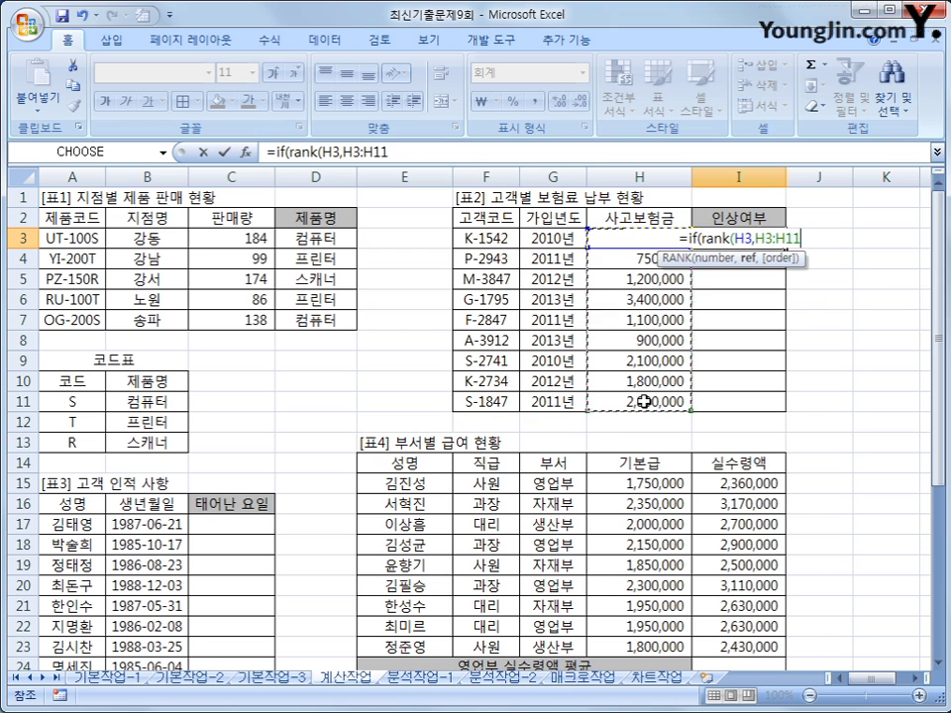
key(F4)
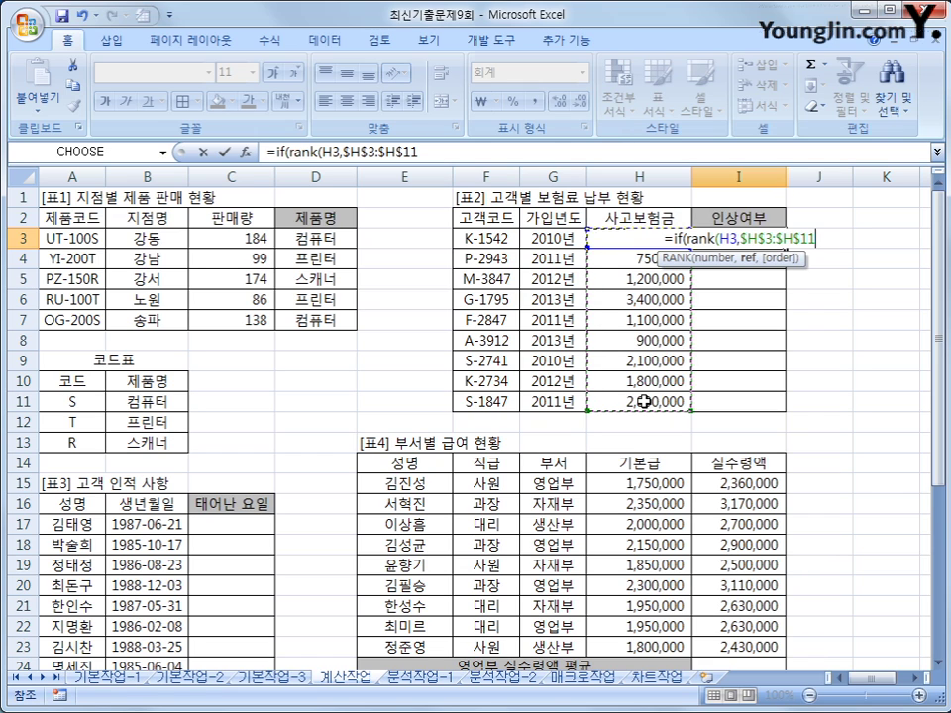
text())
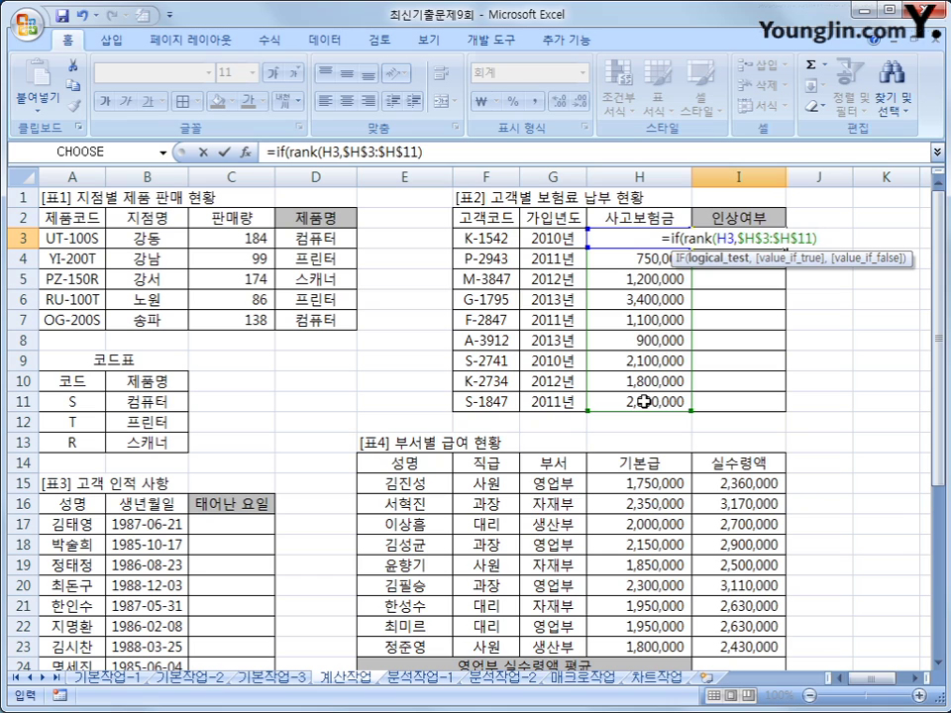
Extend the IF formula in I3 with the condition <=5 on the rank and "보험료인상" as the value if true.
text(<=)
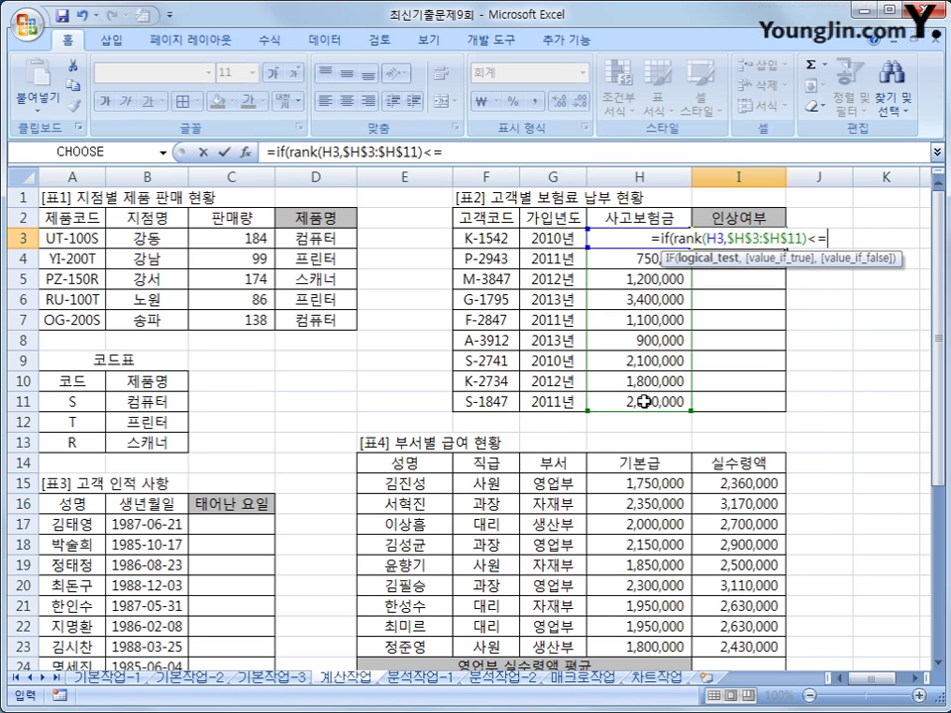
text(5)
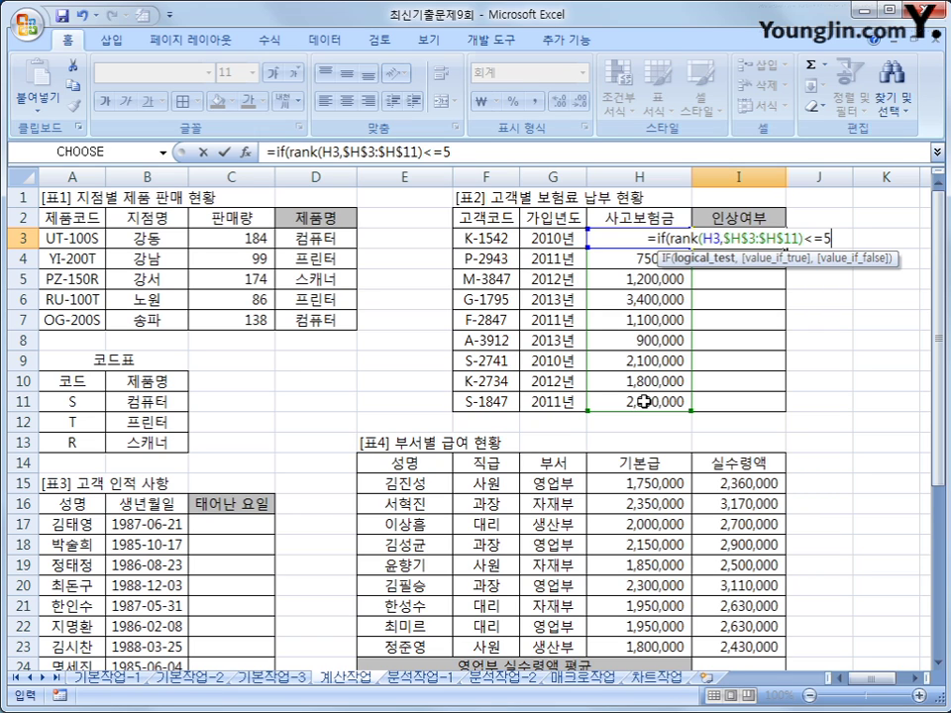
text(,)
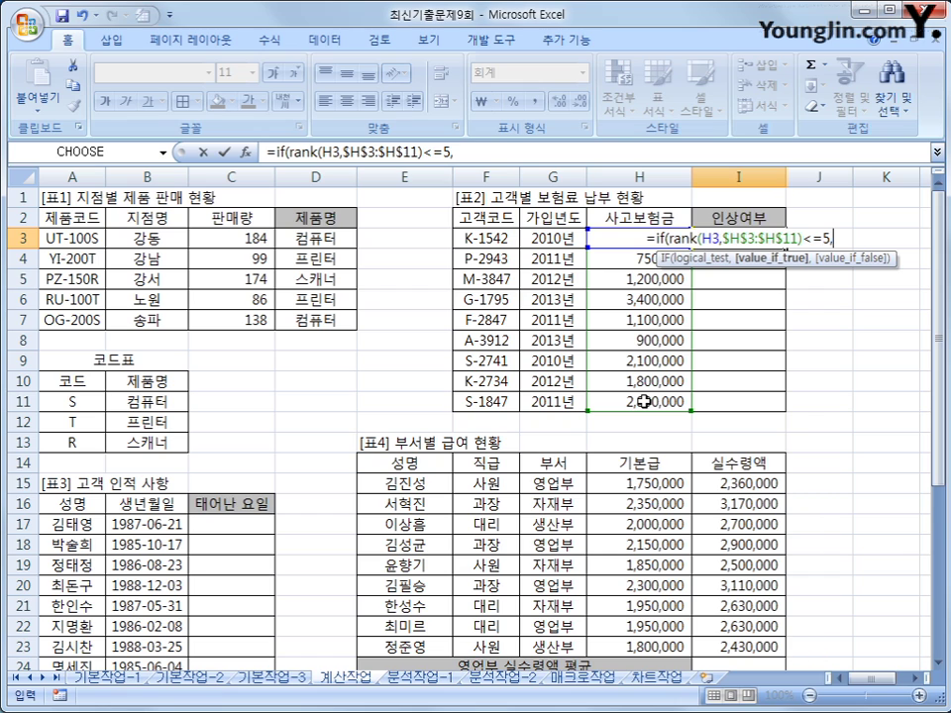
text(")
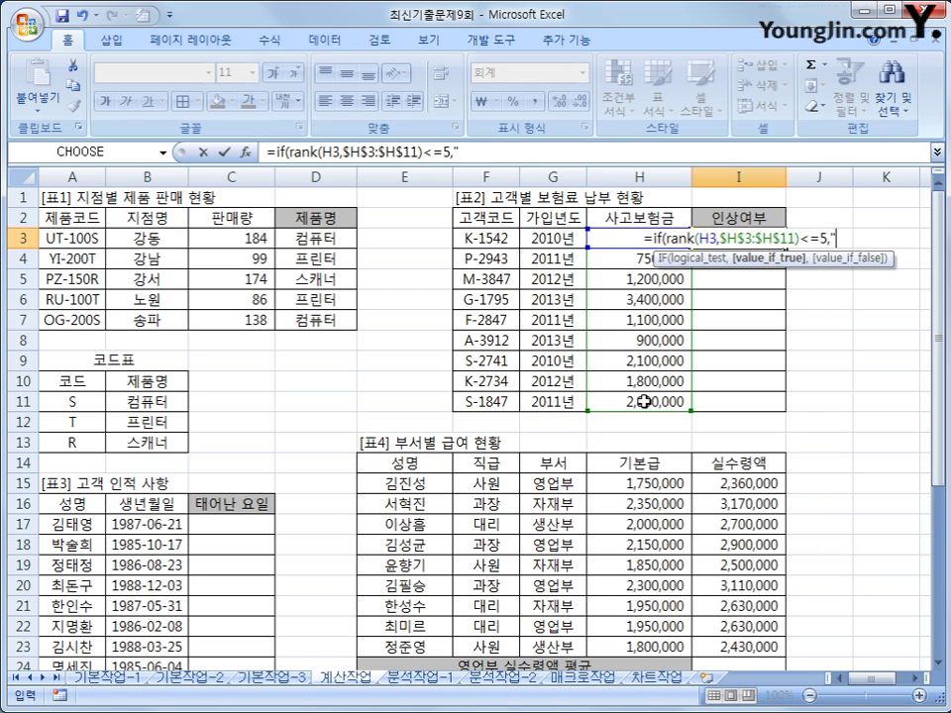
text(q)
key(BackSpace)
text(보)
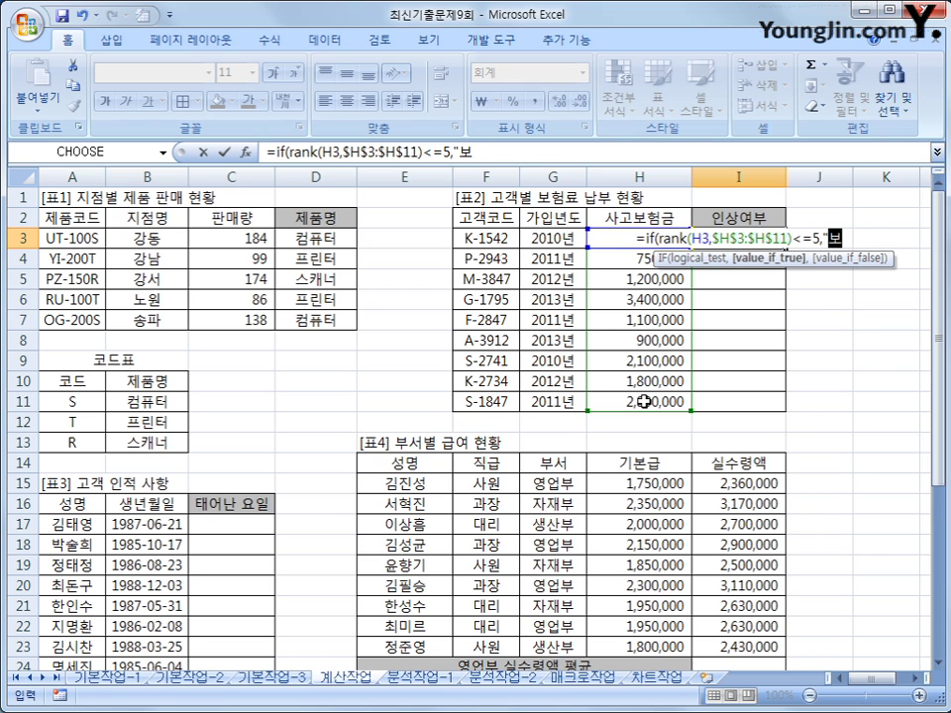
text(험료인상")
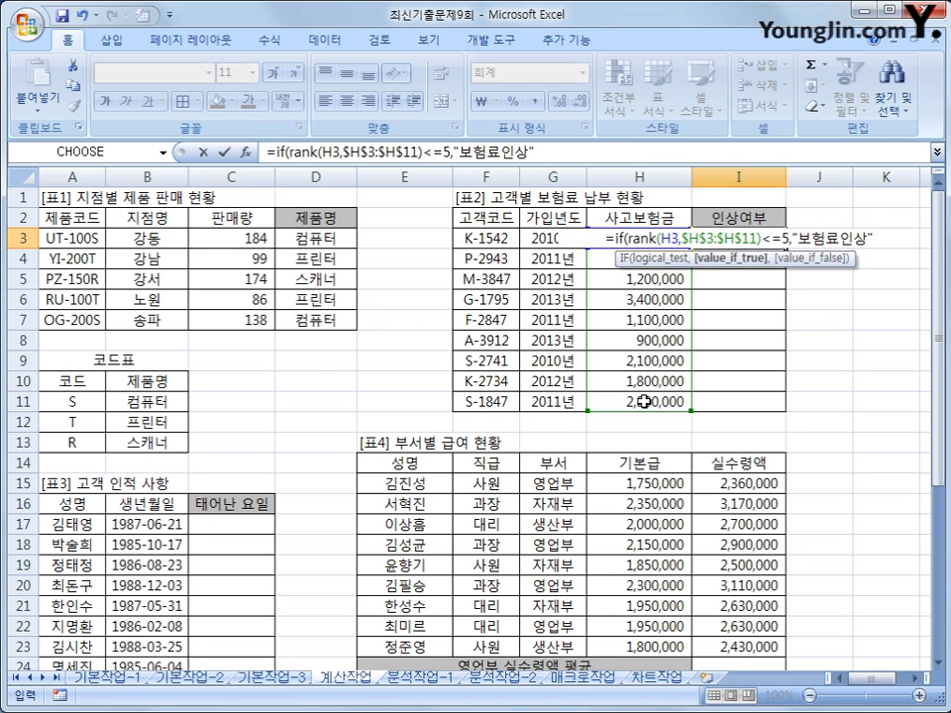
Finish the IF formula in I3 with an empty string "" as the false value and copy it down through I11.
text(,)
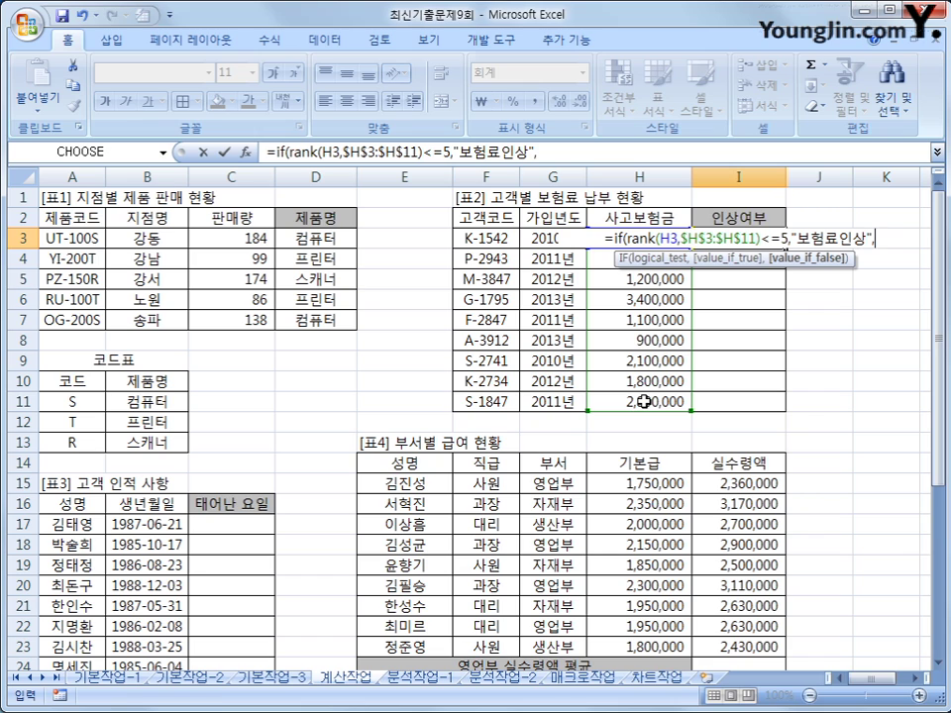
text("")
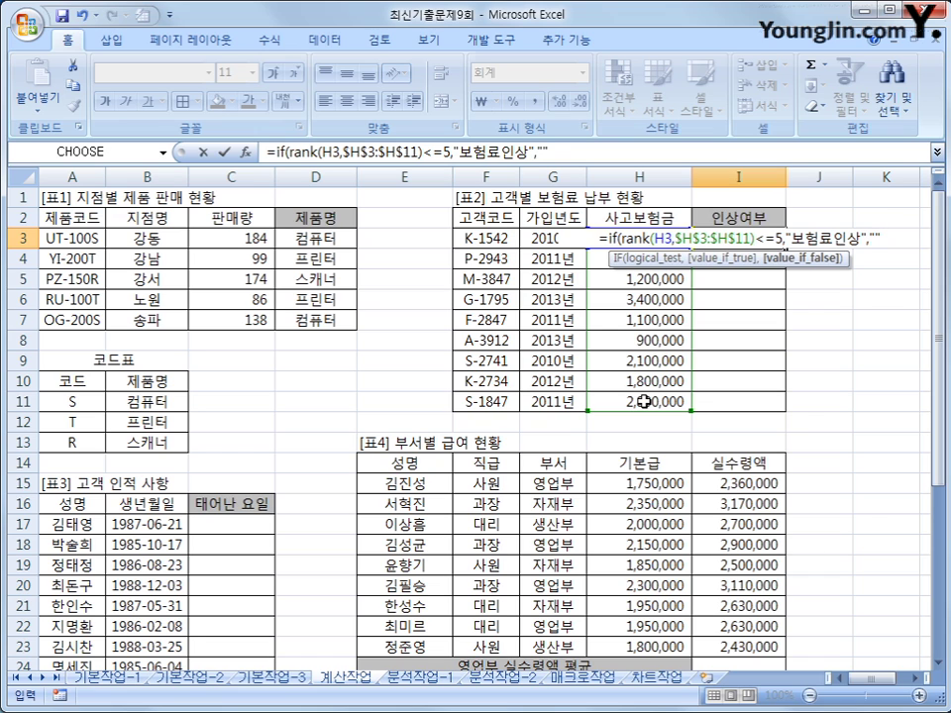
text())
key(Return)
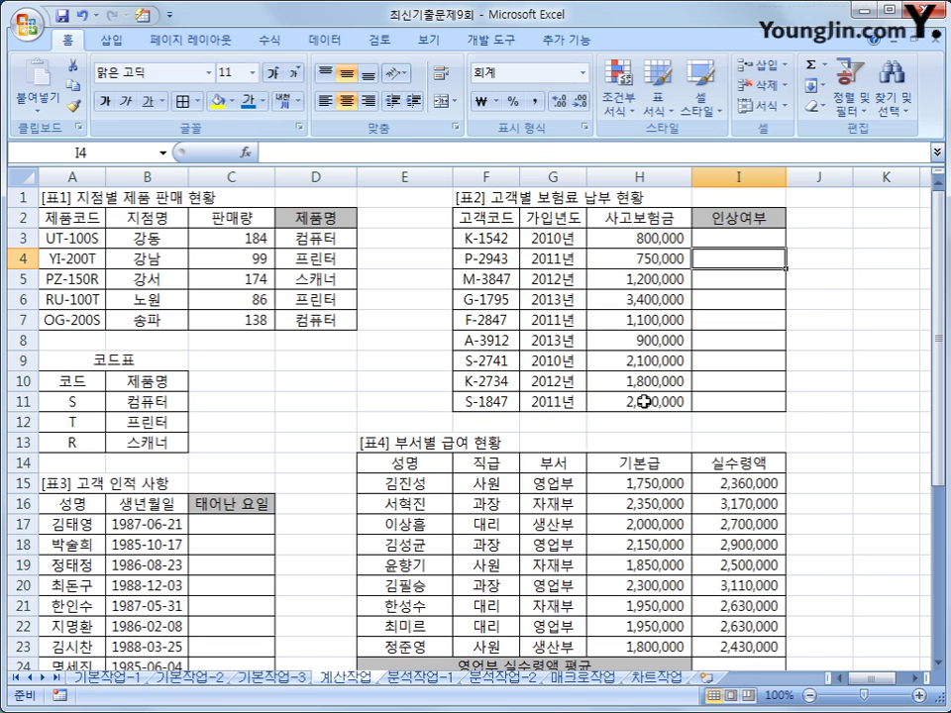
click(733, 239)
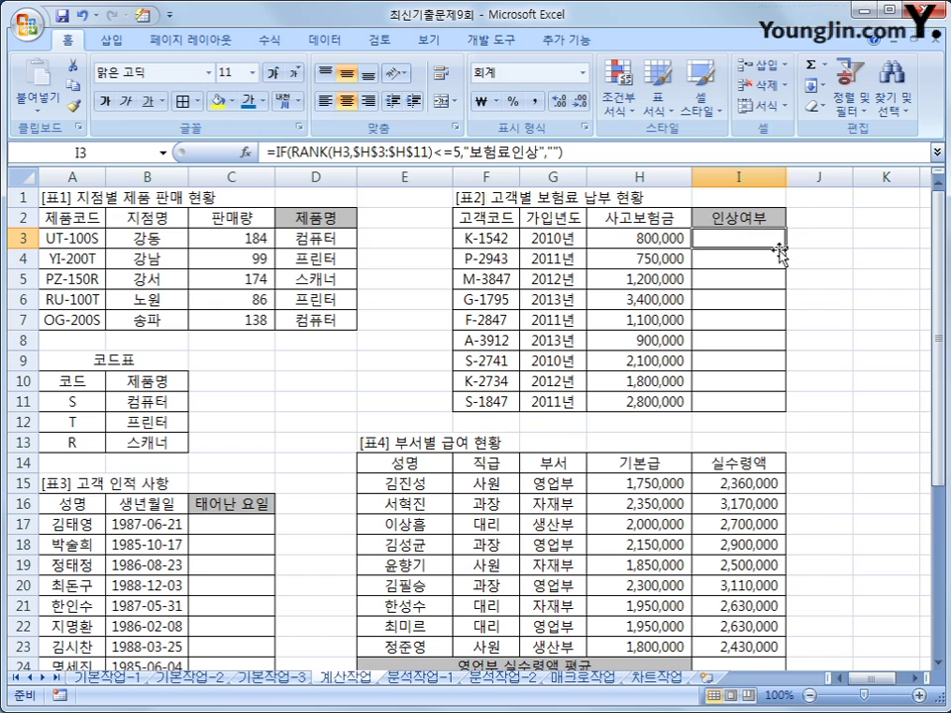
drag(786, 248, 772, 406)
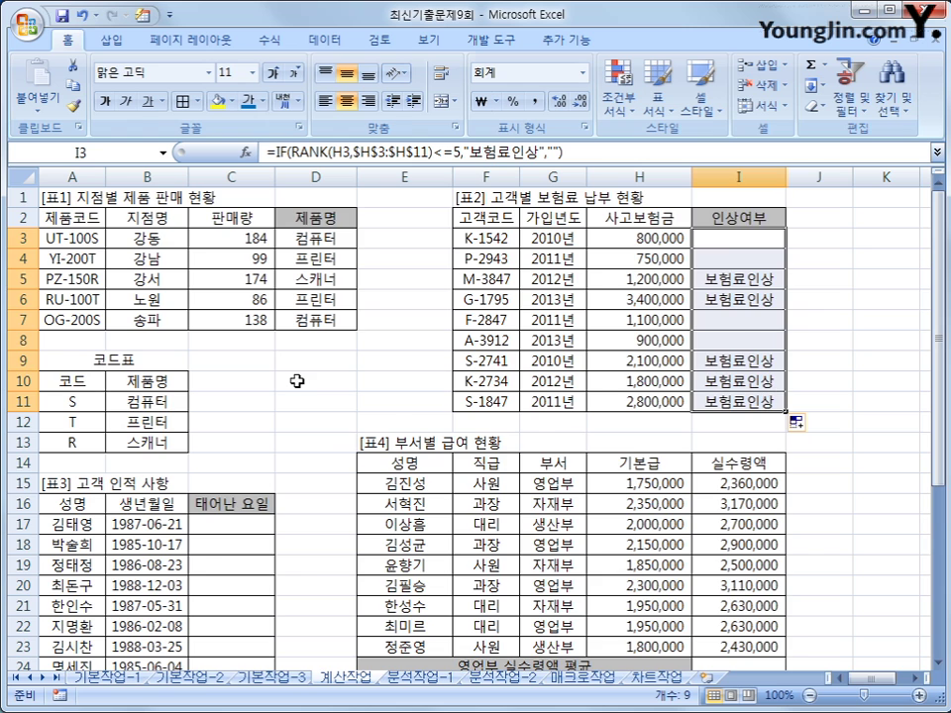
In C17 of table 3, enter the formula =WEEKDAY(B17,2) to get the weekday number of the birth date.
scroll(243, 408, down, 4)
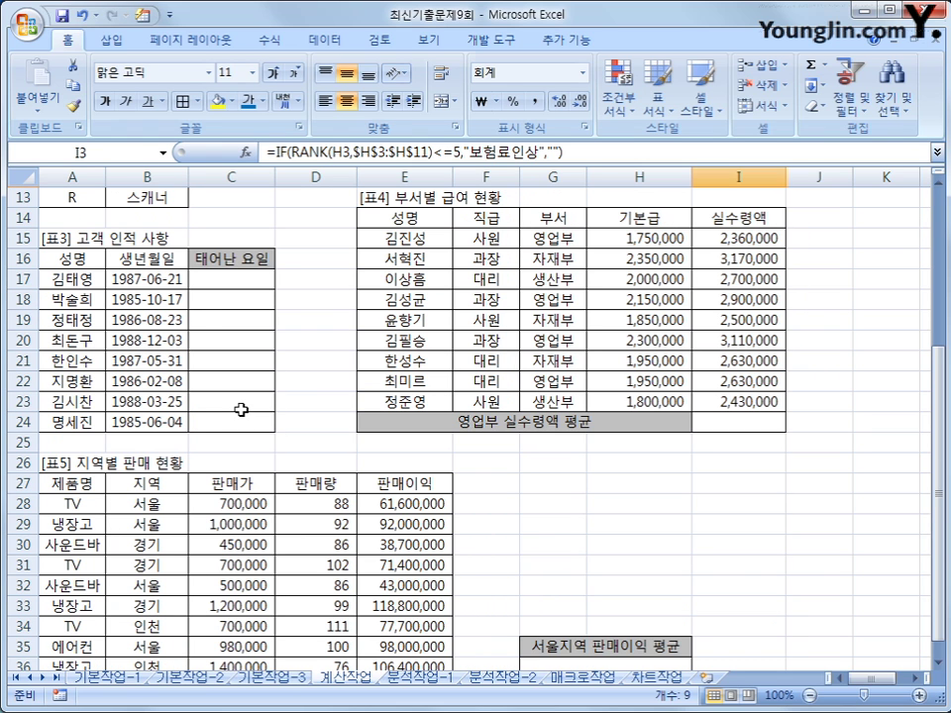
click(201, 279)
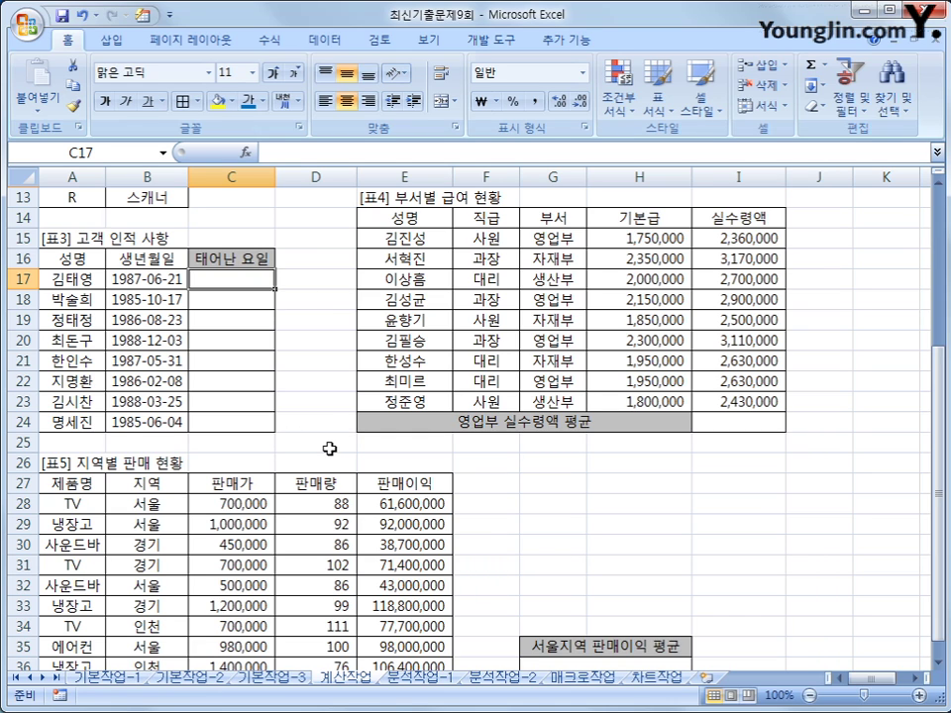
text(=)
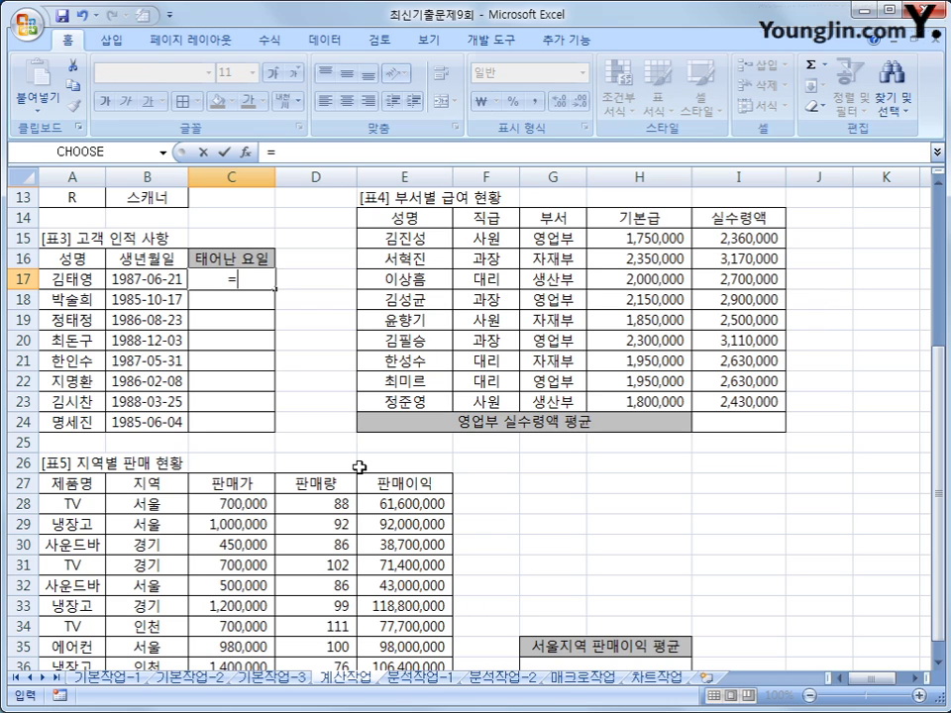
text(ㅊ)
key(BackSpace)
text(we)
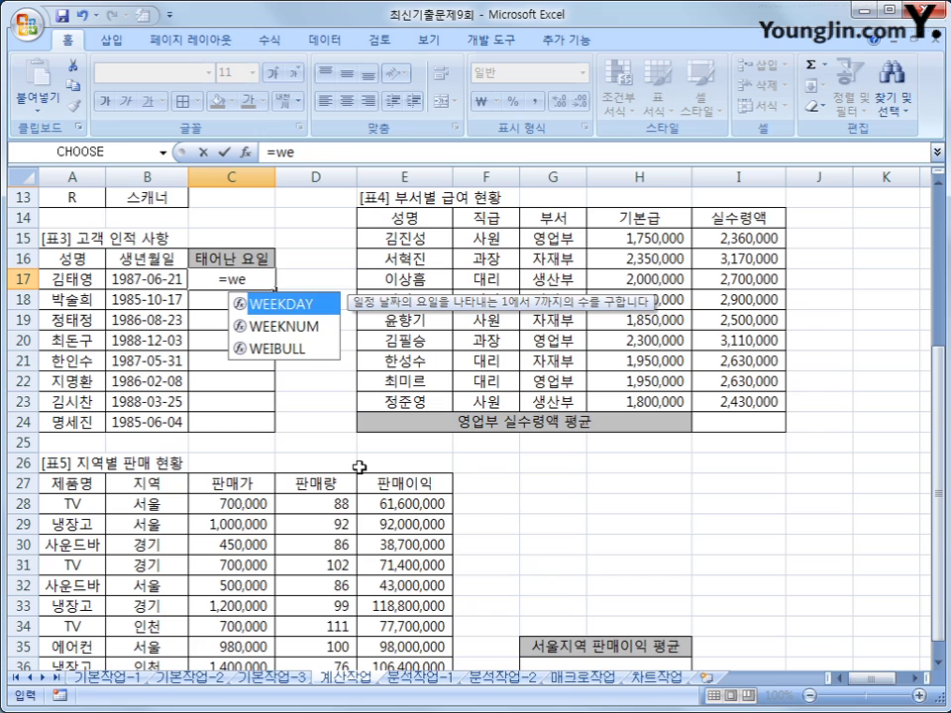
key(Tab)
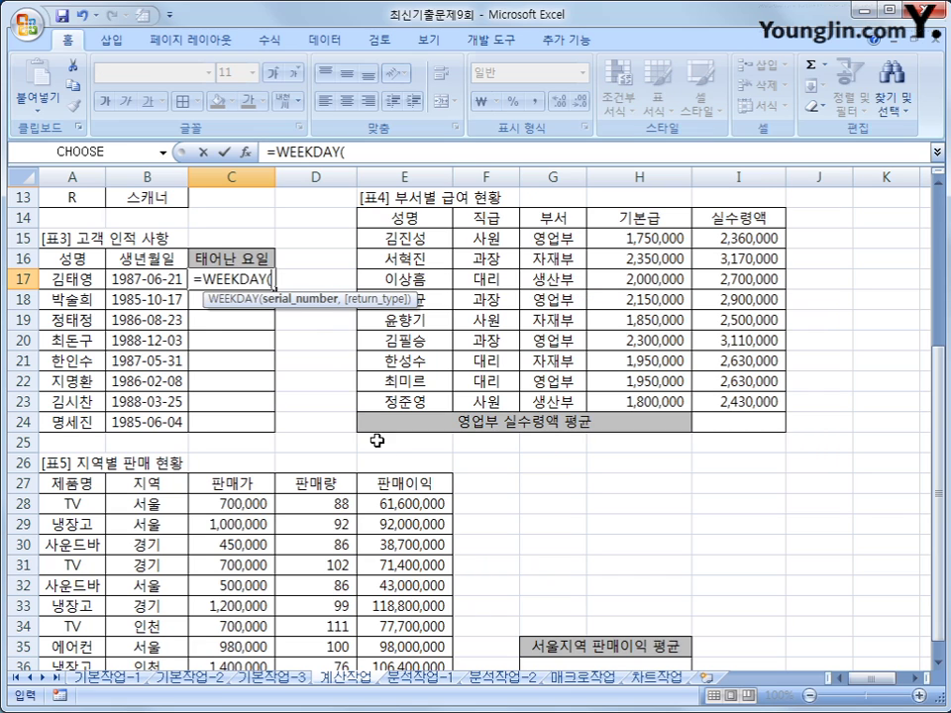
click(154, 279)
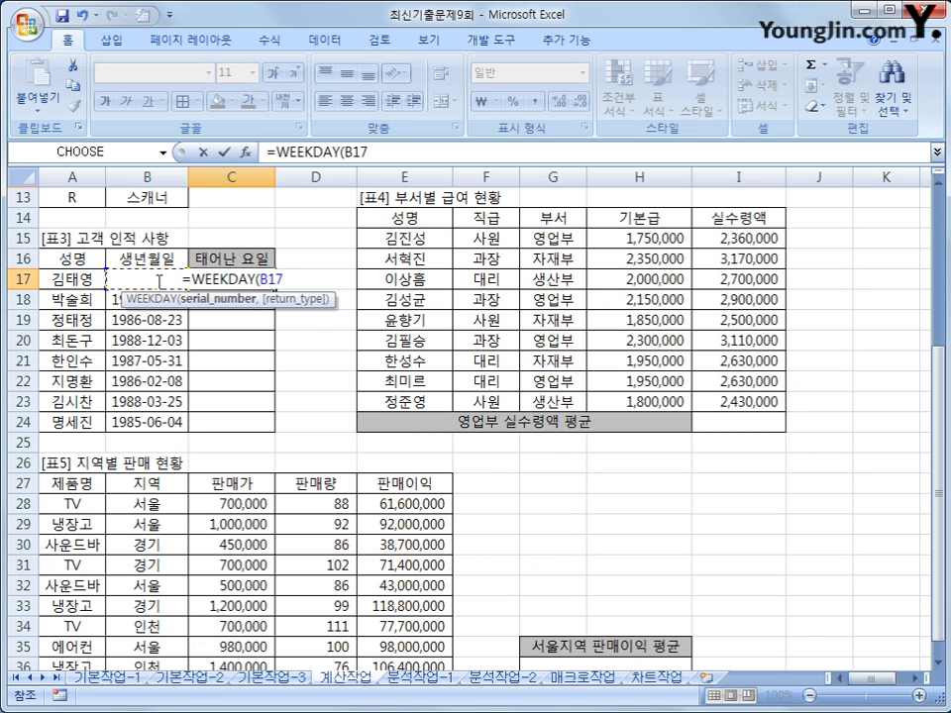
text(,)
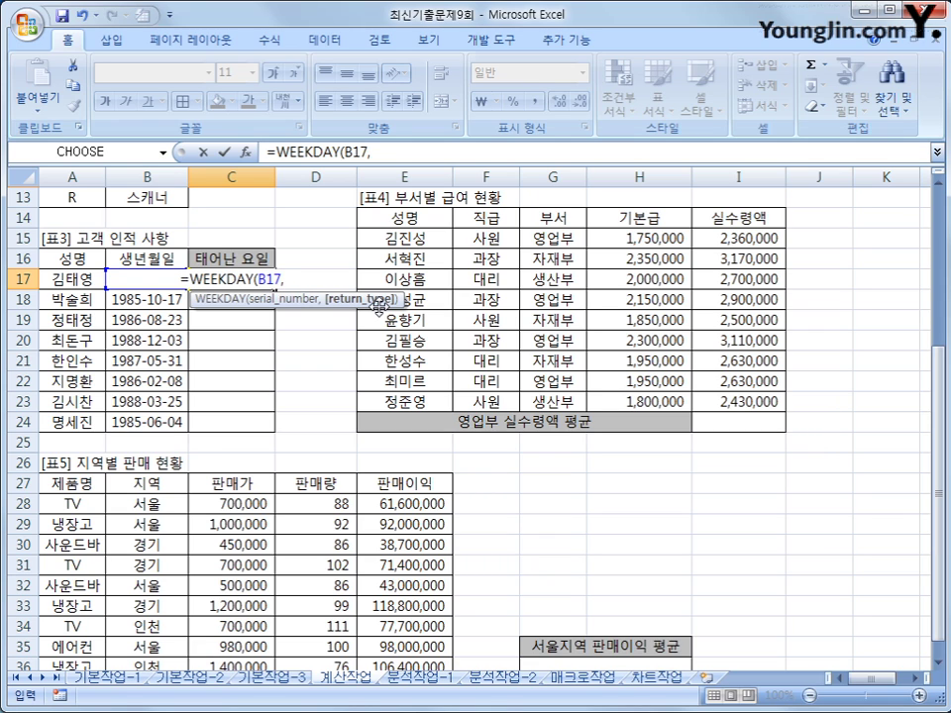
text(2)
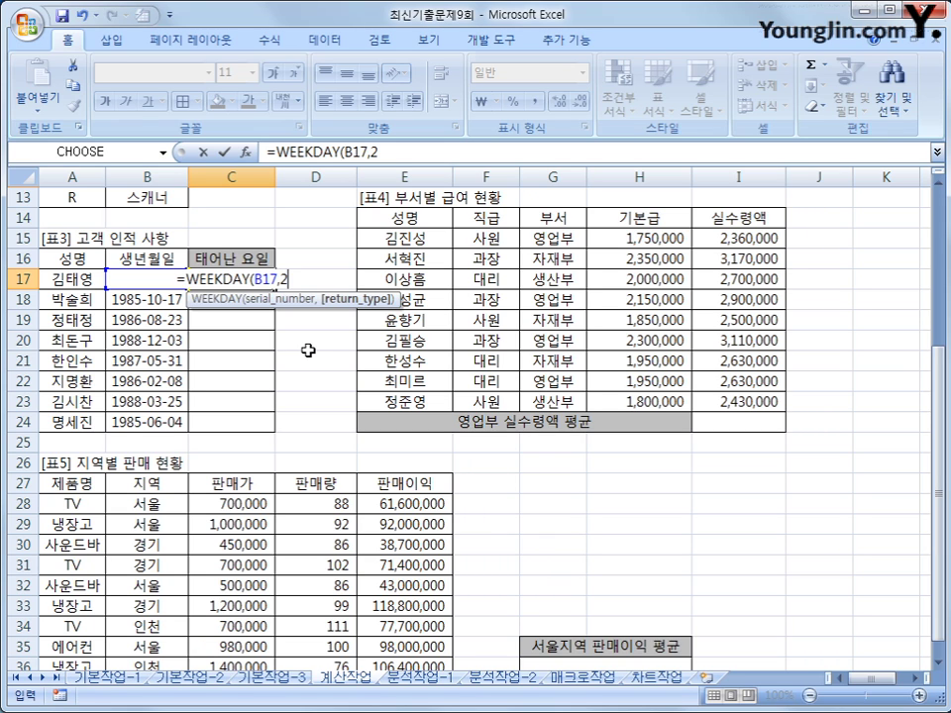
text())
key(Return)
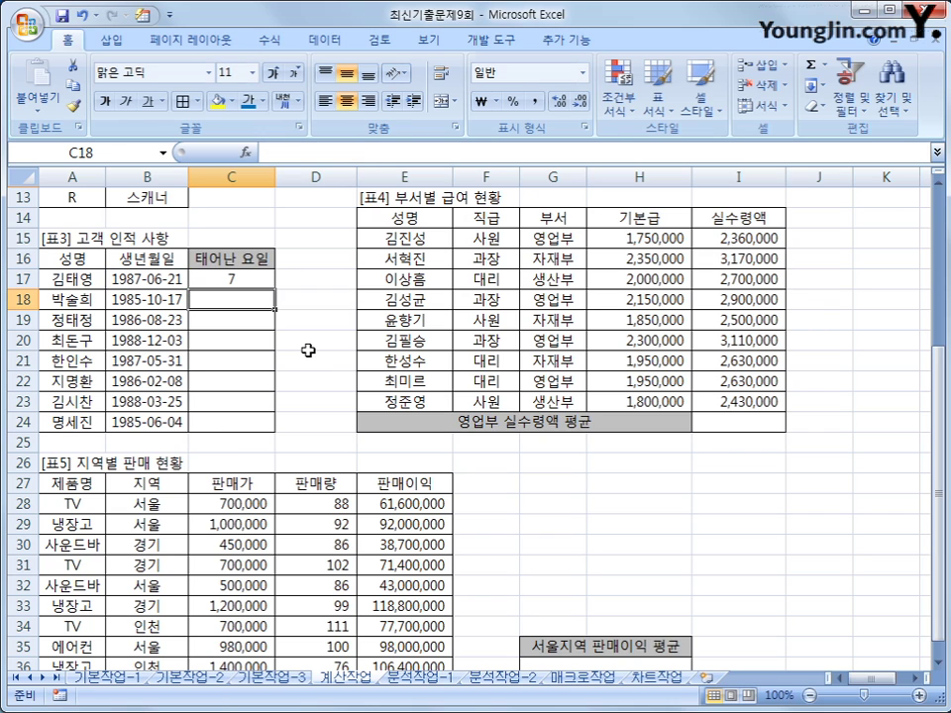
Copy the WEEKDAY formula from C17 down through C24.
click(256, 278)
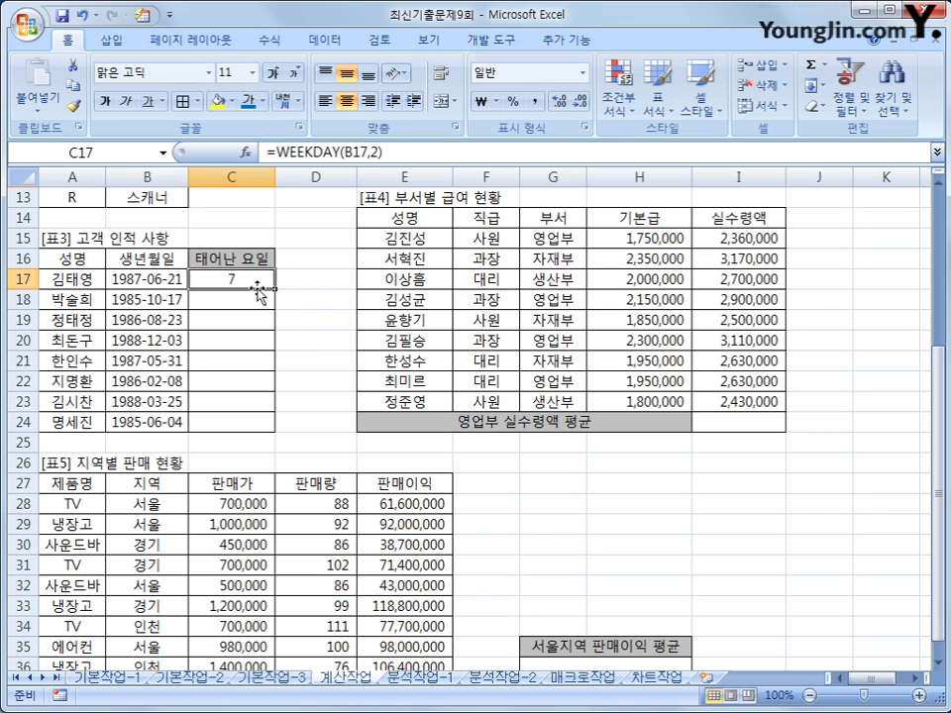
drag(275, 288, 272, 436)
click(256, 425)
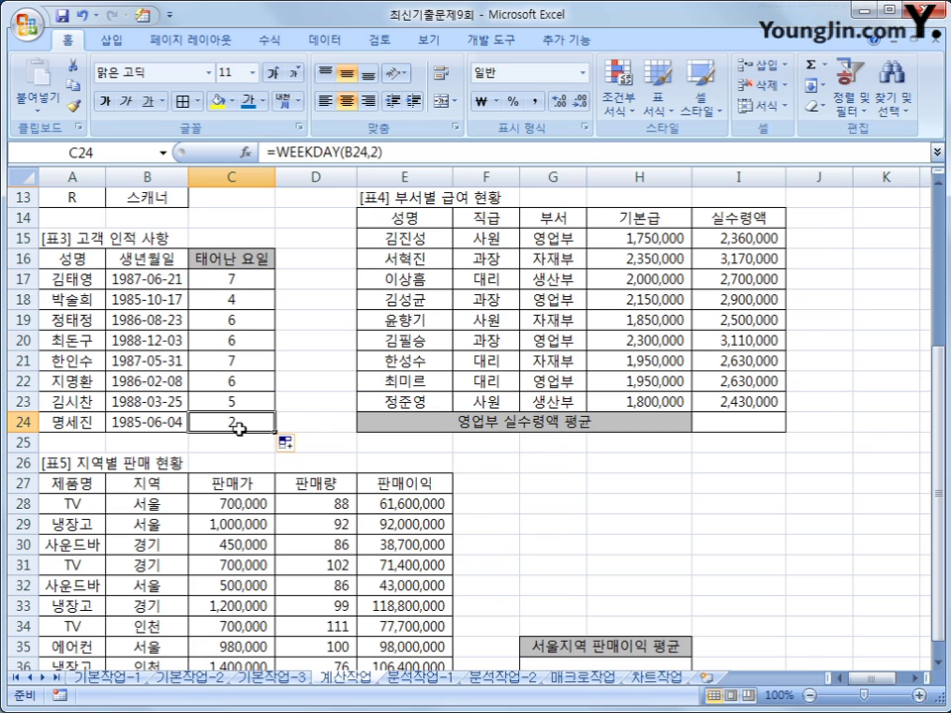
Cut the WEEKDAY expression after the equals sign in C17 and insert the CHOOSE function with its arguments dialog clear of table 3.
click(240, 280)
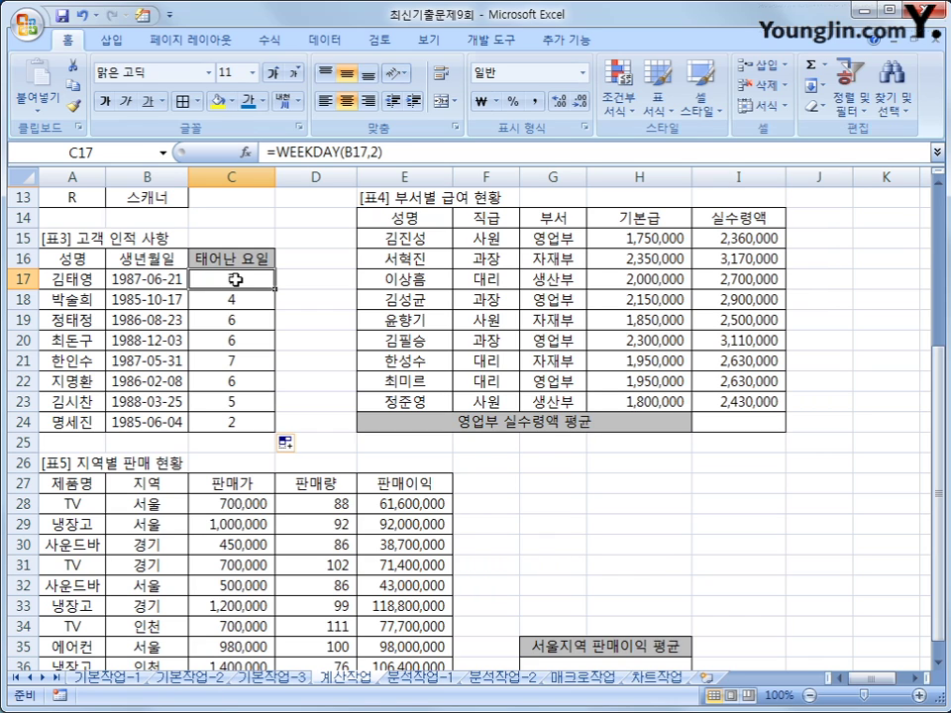
drag(275, 151, 440, 148)
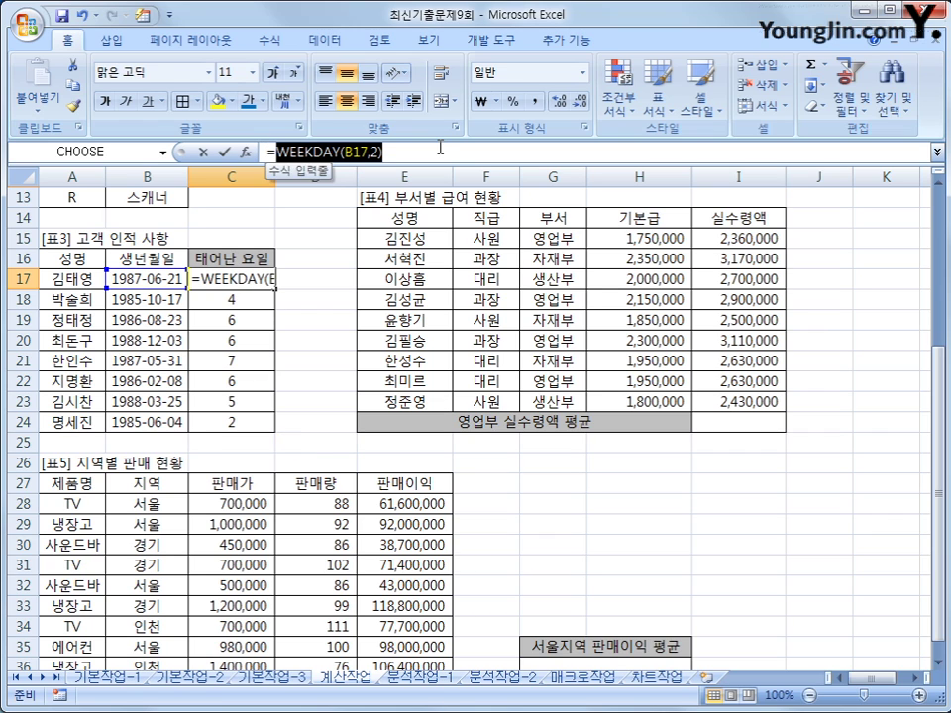
key(Delete)
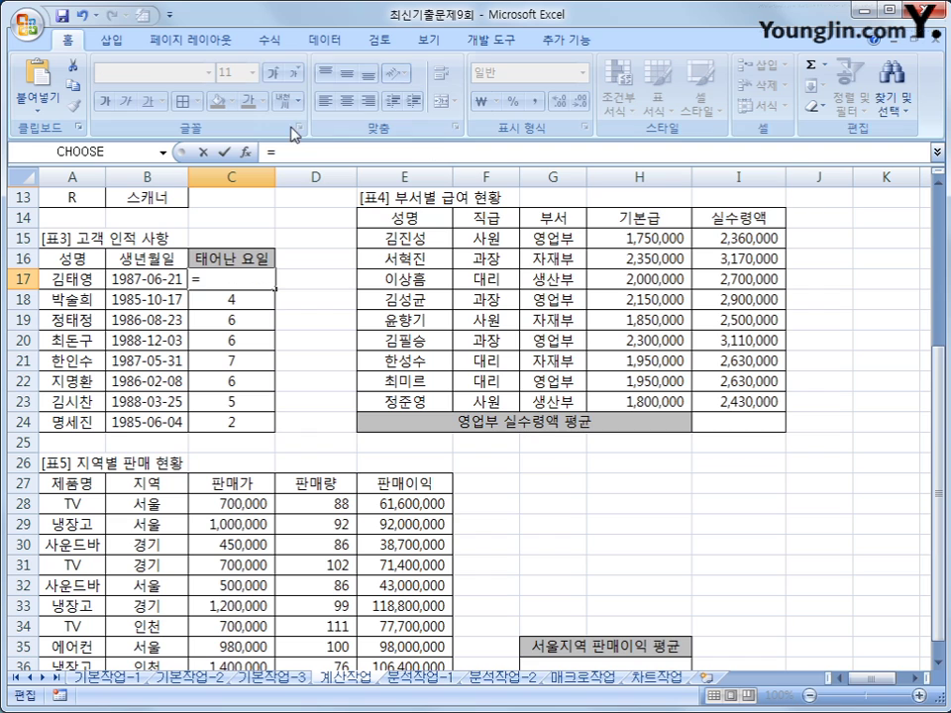
click(268, 40)
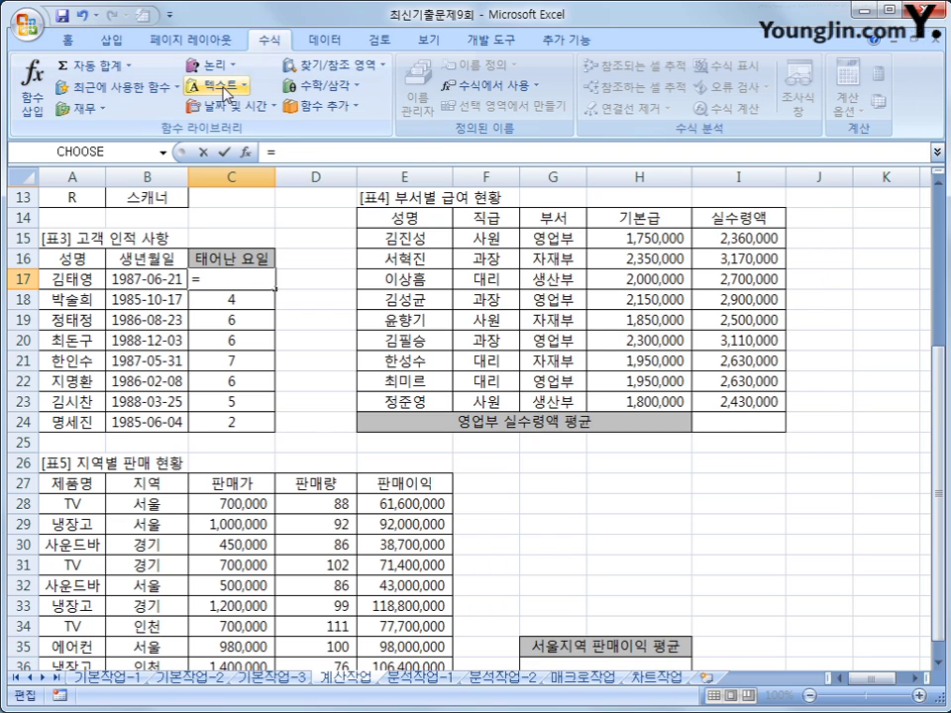
click(327, 65)
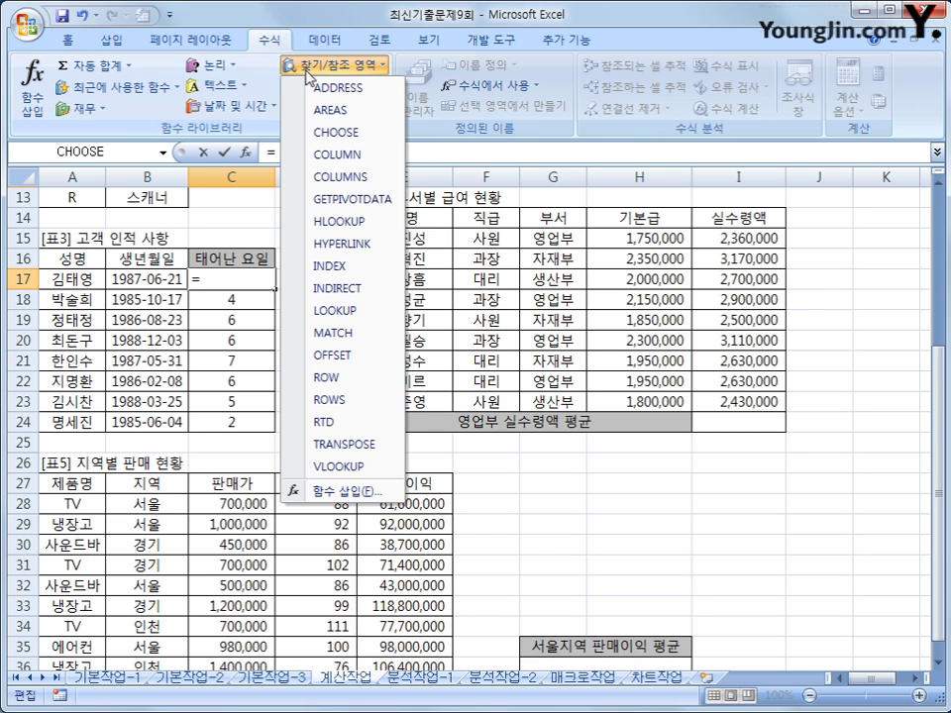
click(322, 132)
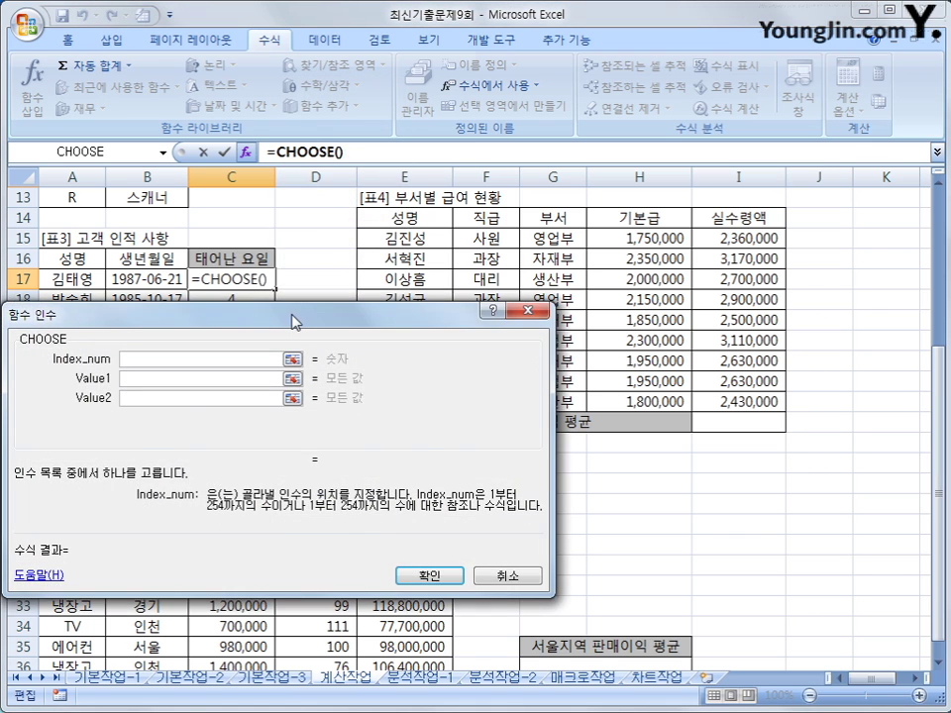
drag(293, 322, 597, 178)
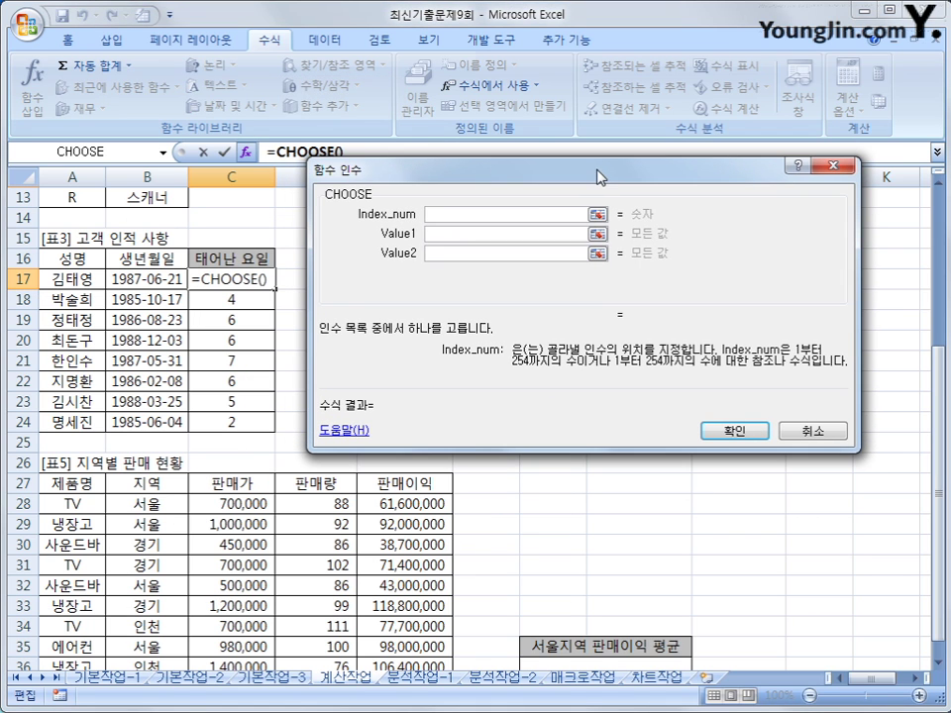
Set the CHOOSE function's Index_num to WEEKDAY(B17,2) and Value1 to 월요일.
click(454, 215)
text(WEEKDAY(B17,2))
click(431, 234)
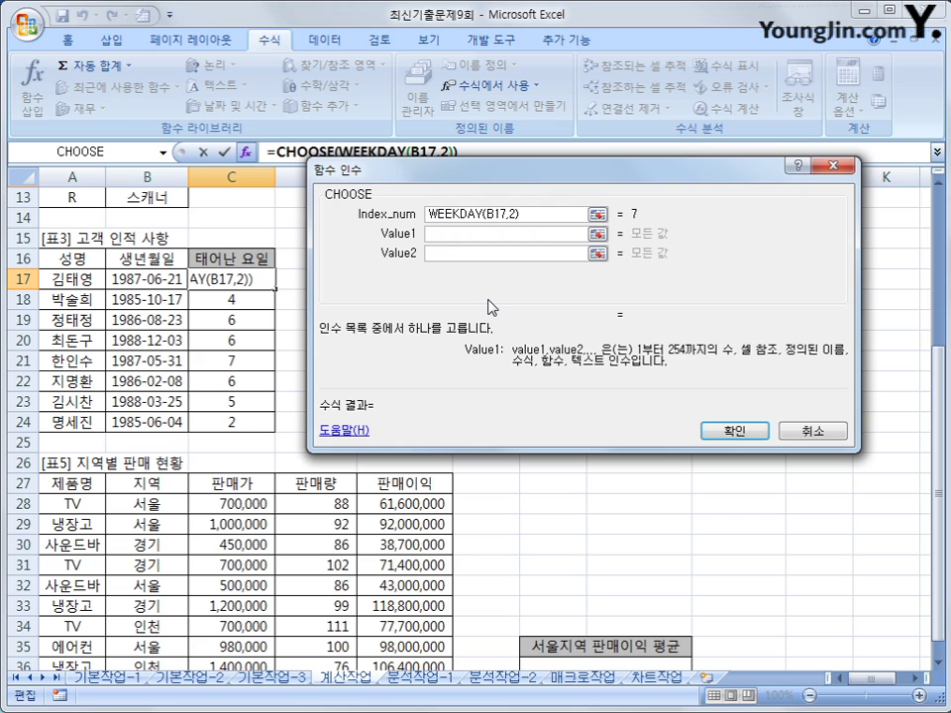
text(dnj)
key(BackSpace)
key(BackSpace)
key(BackSpace)
text(월요일)
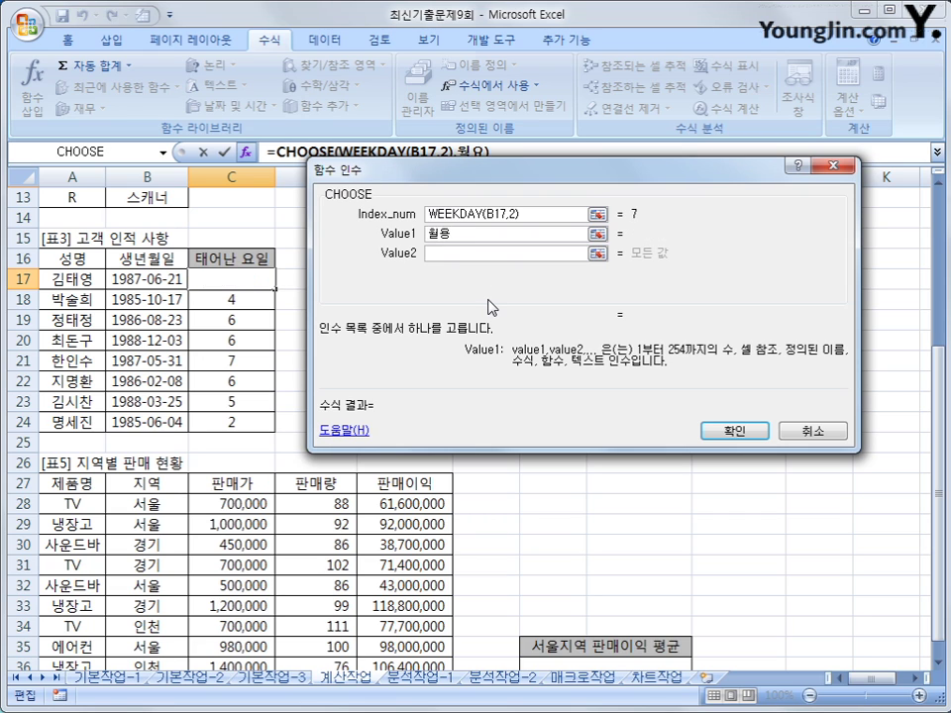
key(Tab)
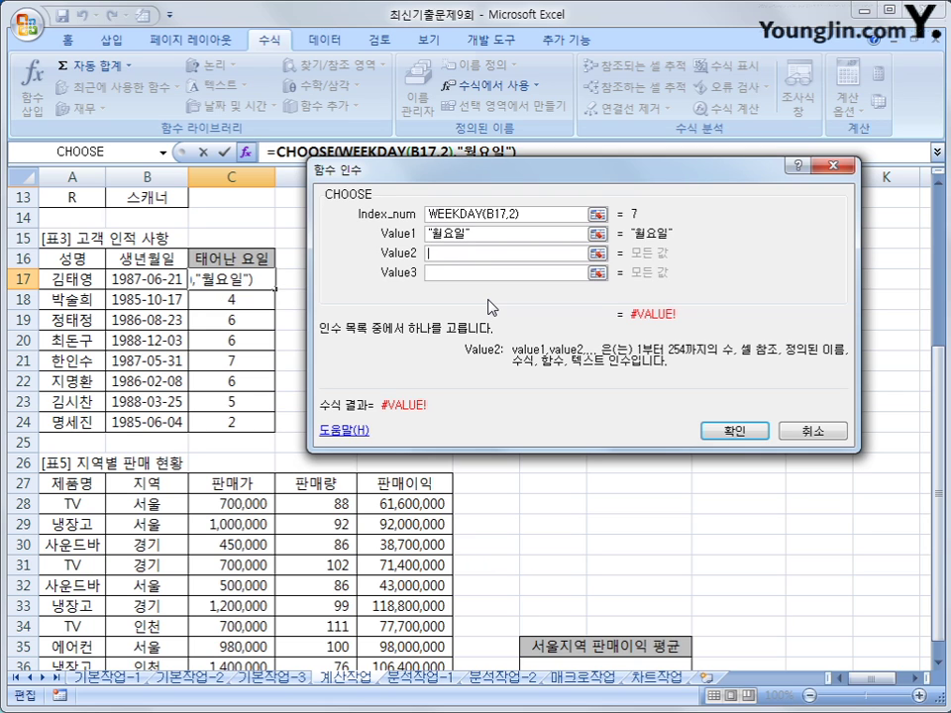
Set the CHOOSE function's Value2 to 화요일, Value3 to 수요일 and Value4 to 목요일.
text(화용)
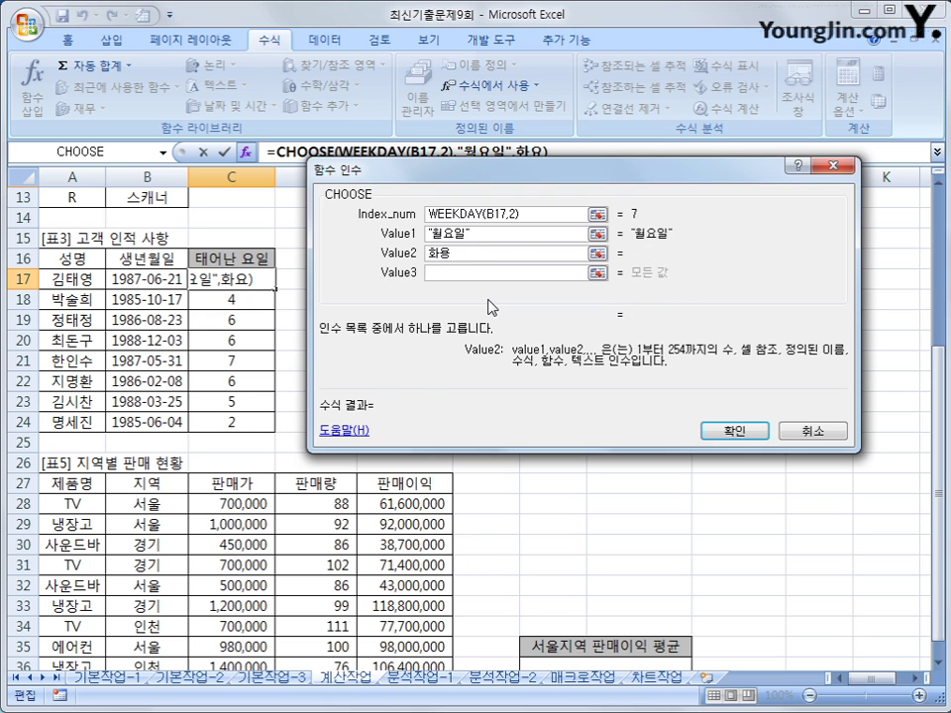
text(일)
key(Tab)
text(수요일)
key(Tab)
text(ㅁ)
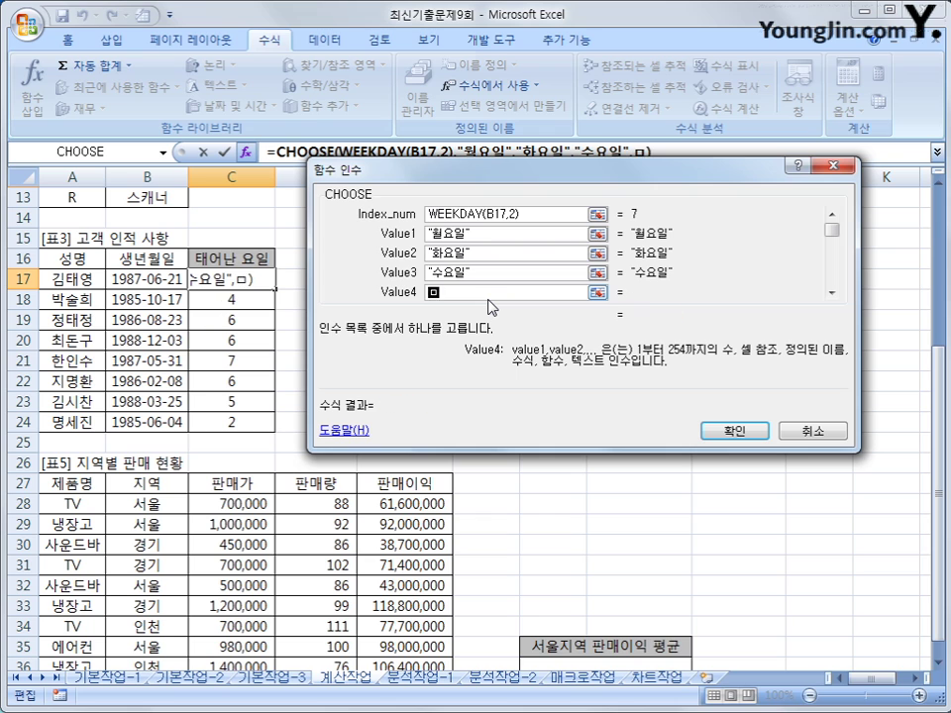
text(목요일)
key(Tab)
Set Value5 to 금요일, Value6 to 토요일 and Value7 to 일요일, and copy the completed CHOOSE formula from C17 down through C24.
text(금ㅇ)
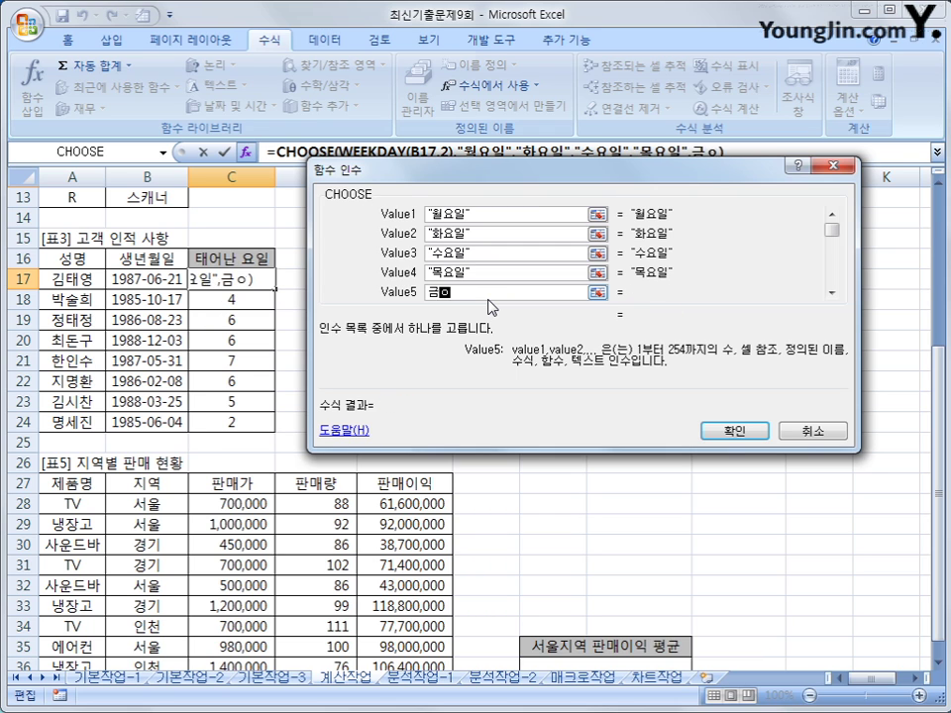
text(요일)
key(Tab)
text(토요일)
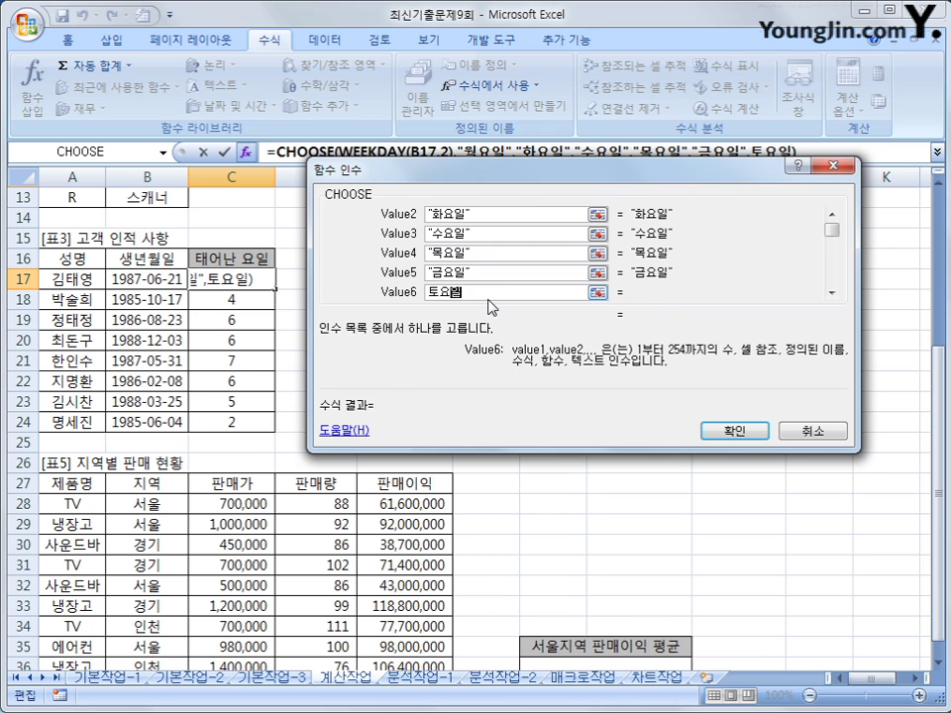
key(Tab)
text(일요일)
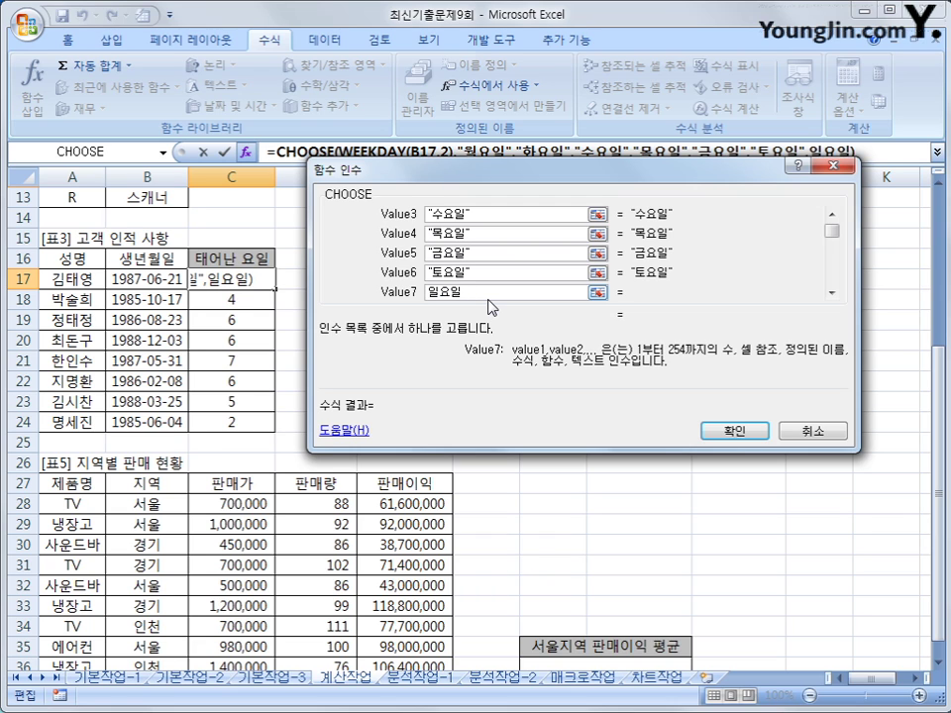
key(Tab)
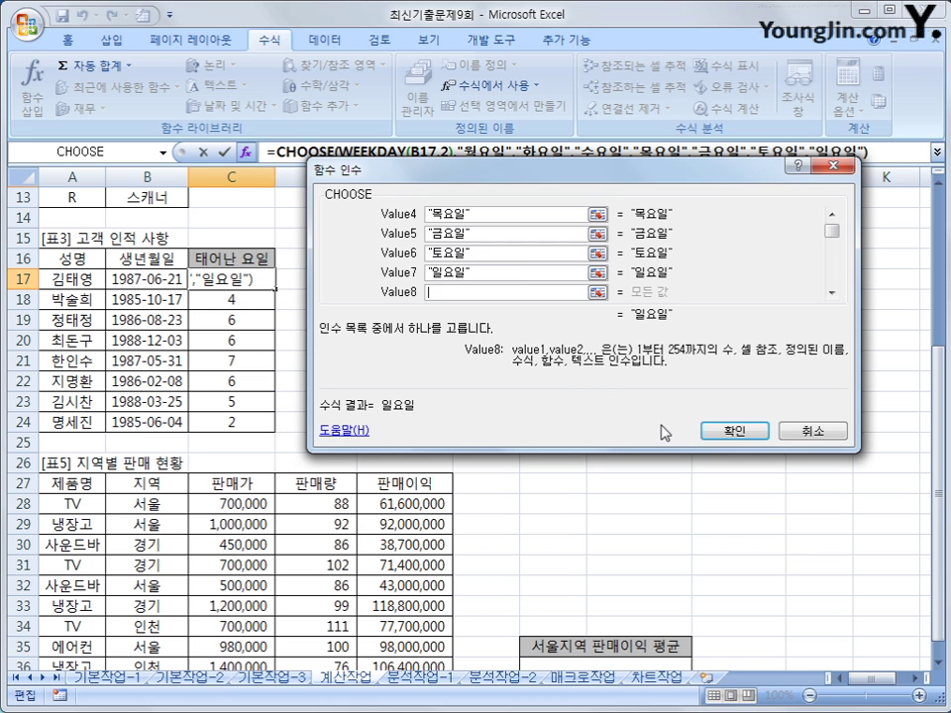
click(730, 432)
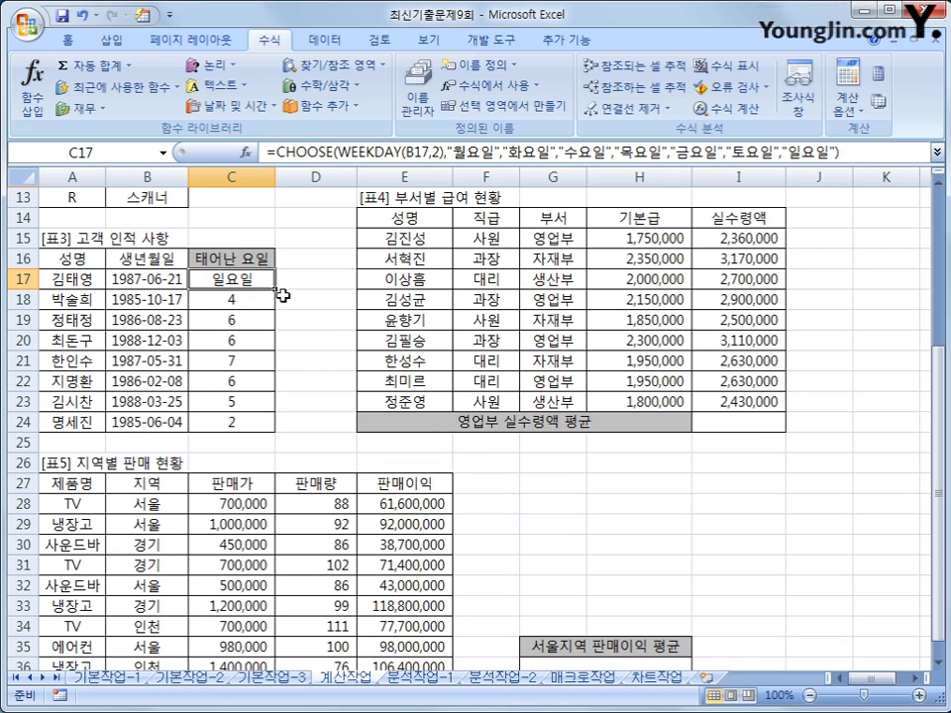
drag(274, 289, 274, 438)
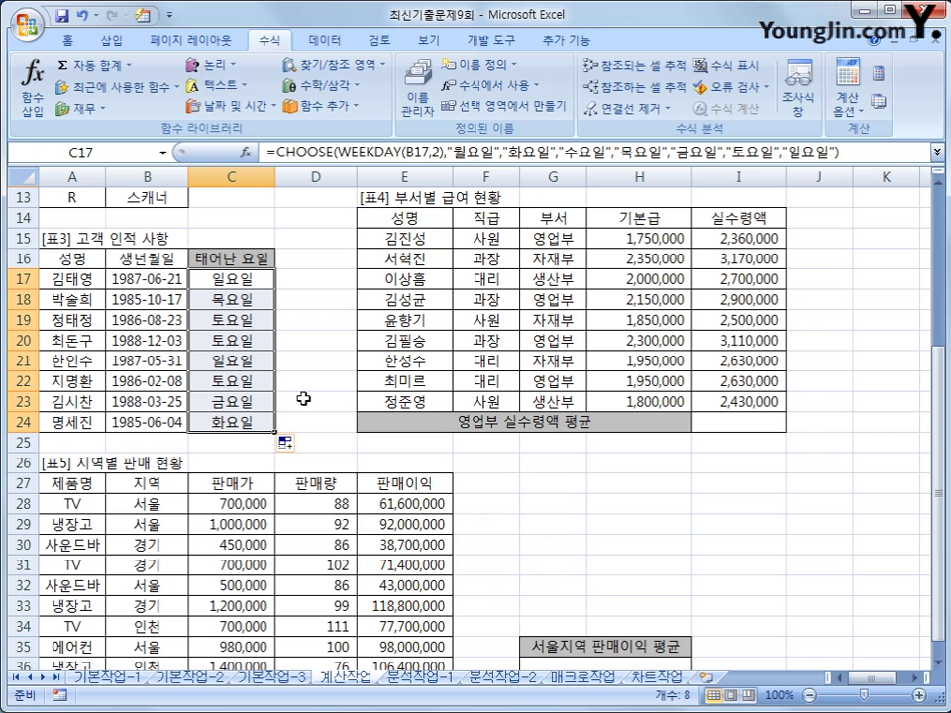
In I24 of table 4, enter the formula =SUMIF(G15:G23,"영업부",I15:I23) to total the 영업부 net pay.
click(724, 420)
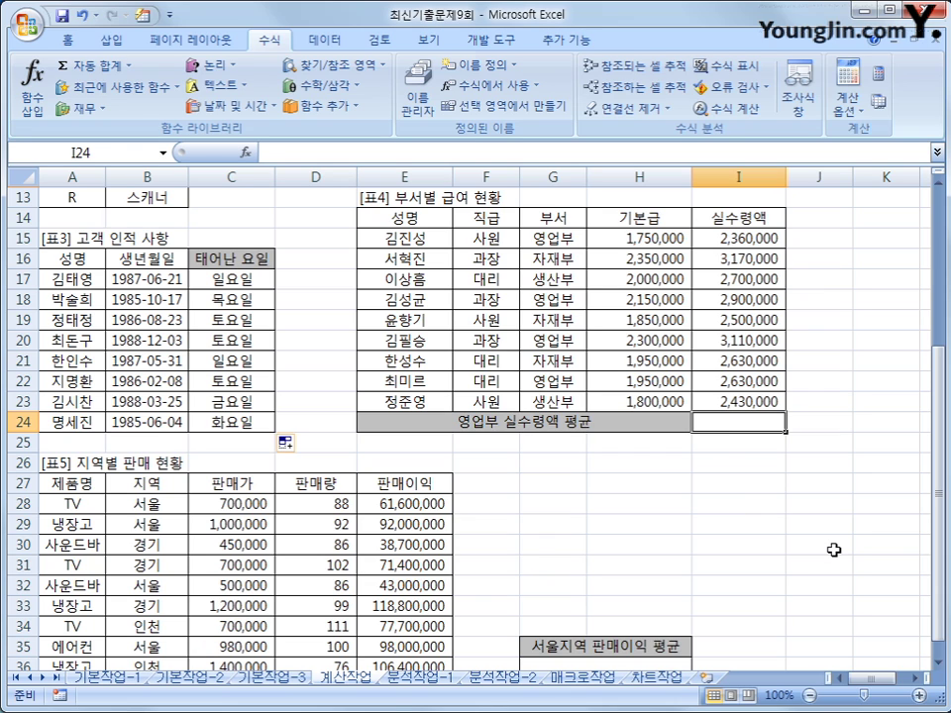
text(=ㄴ)
key(BackSpace)
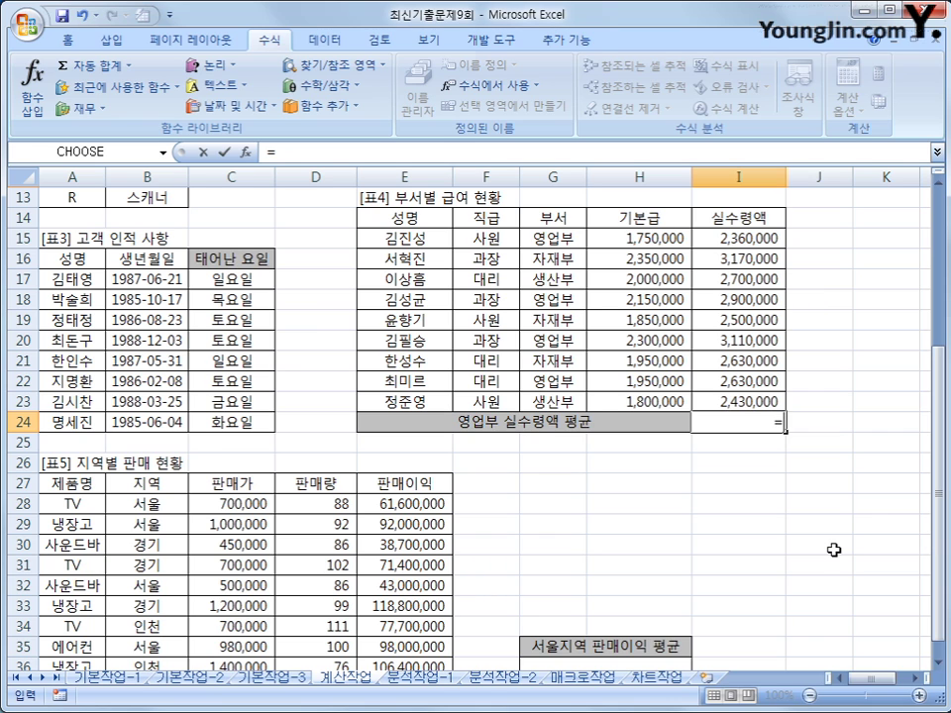
text(sumif()
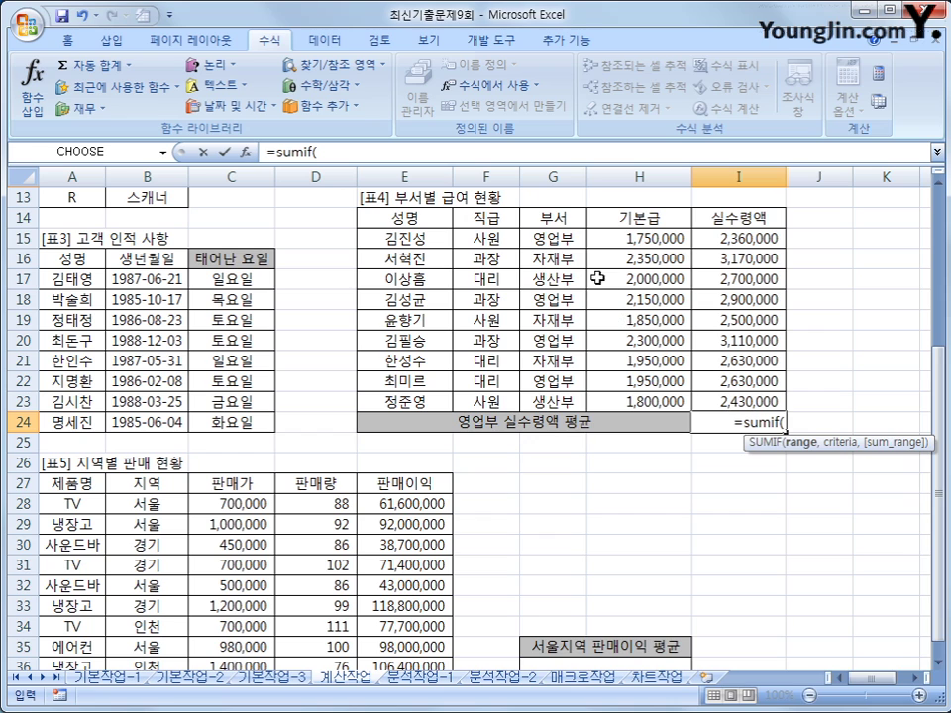
drag(558, 241, 548, 400)
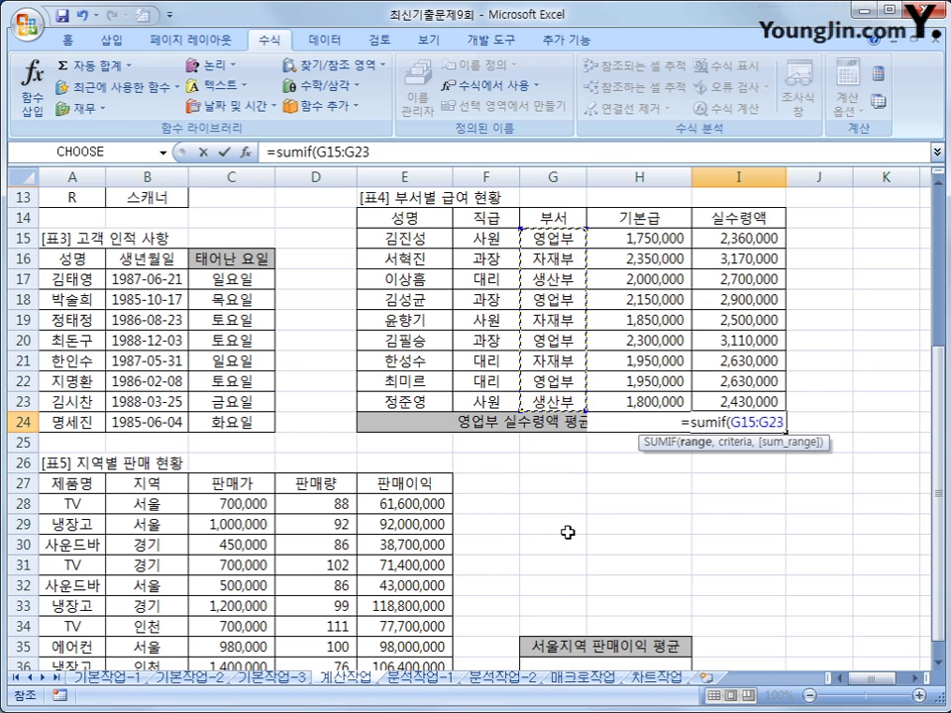
text(,)
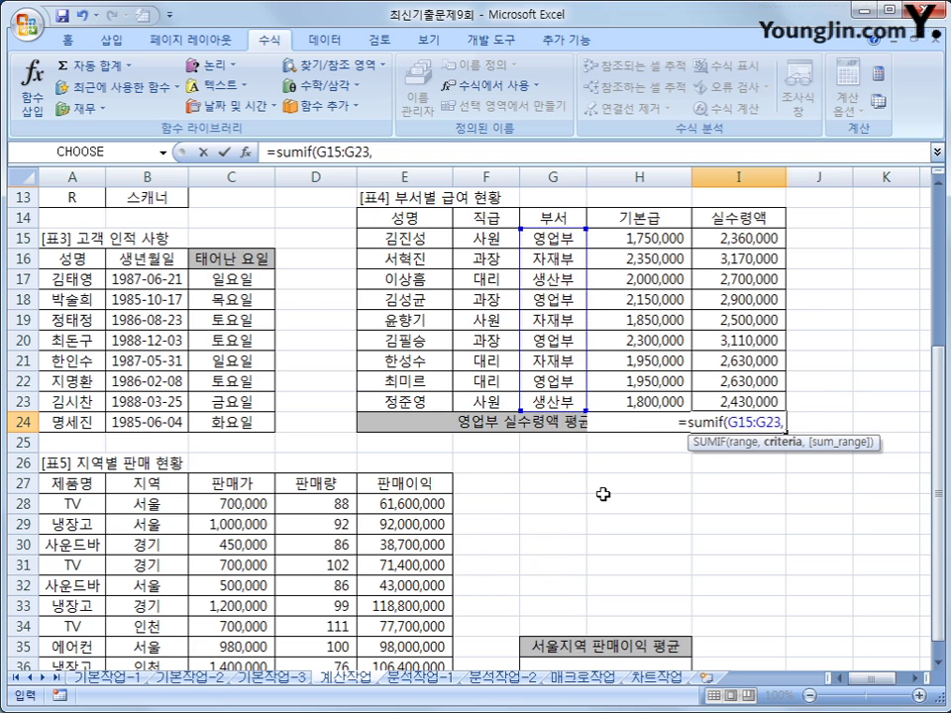
text(")
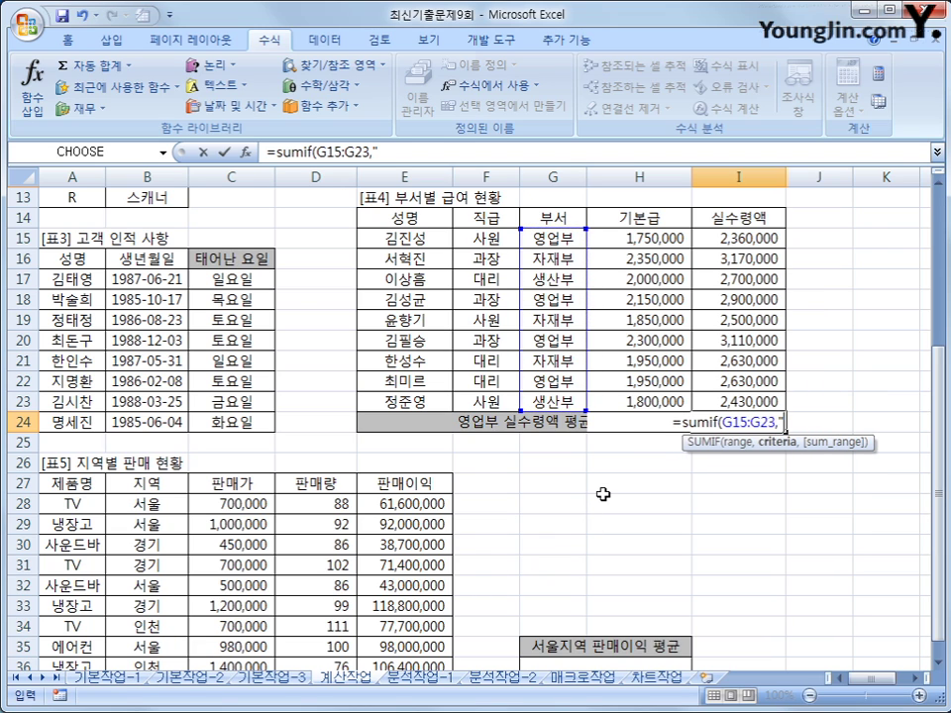
text(d)
key(BackSpace)
text(영업부")
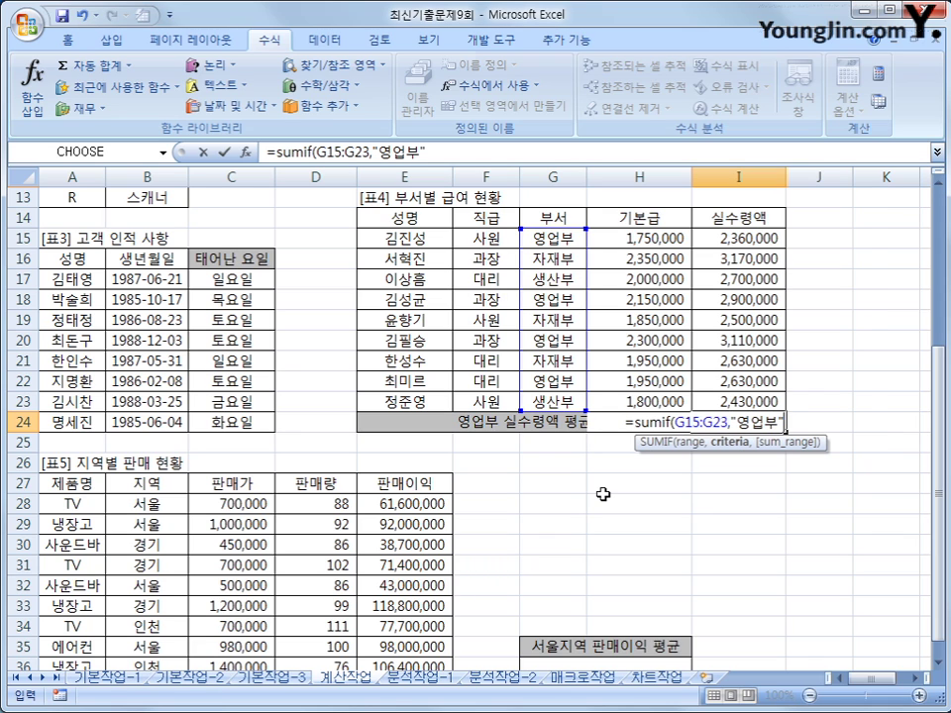
text(,)
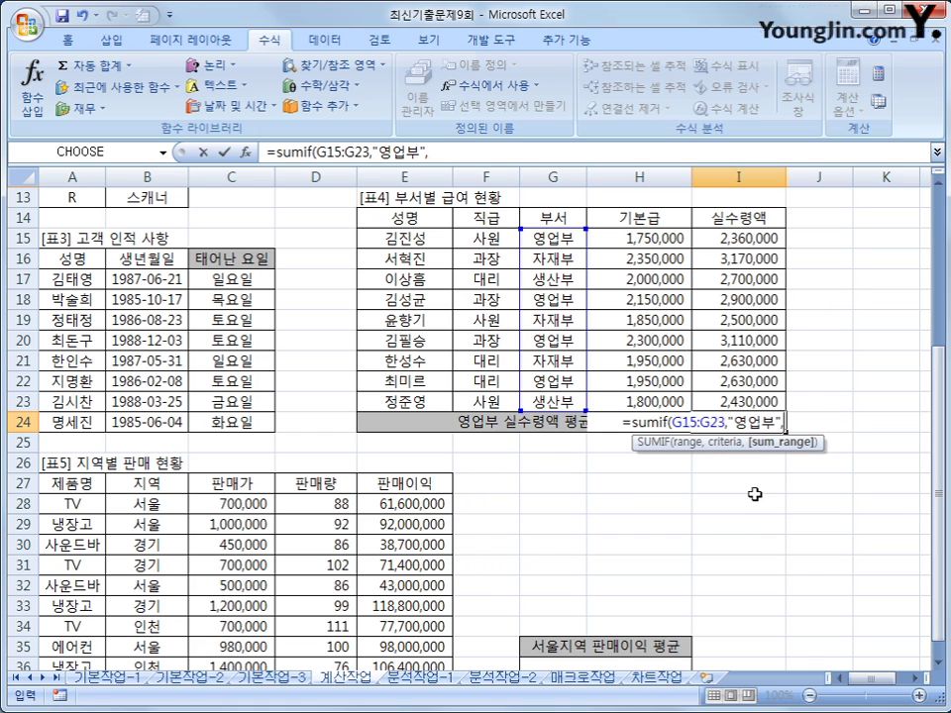
drag(774, 238, 760, 397)
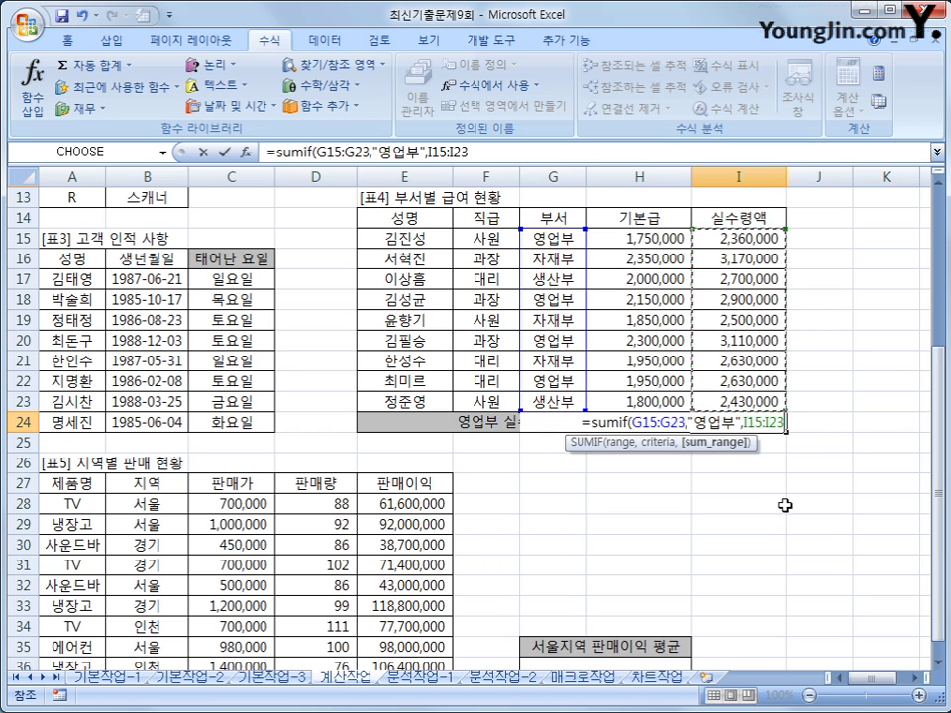
text())
key(Return)
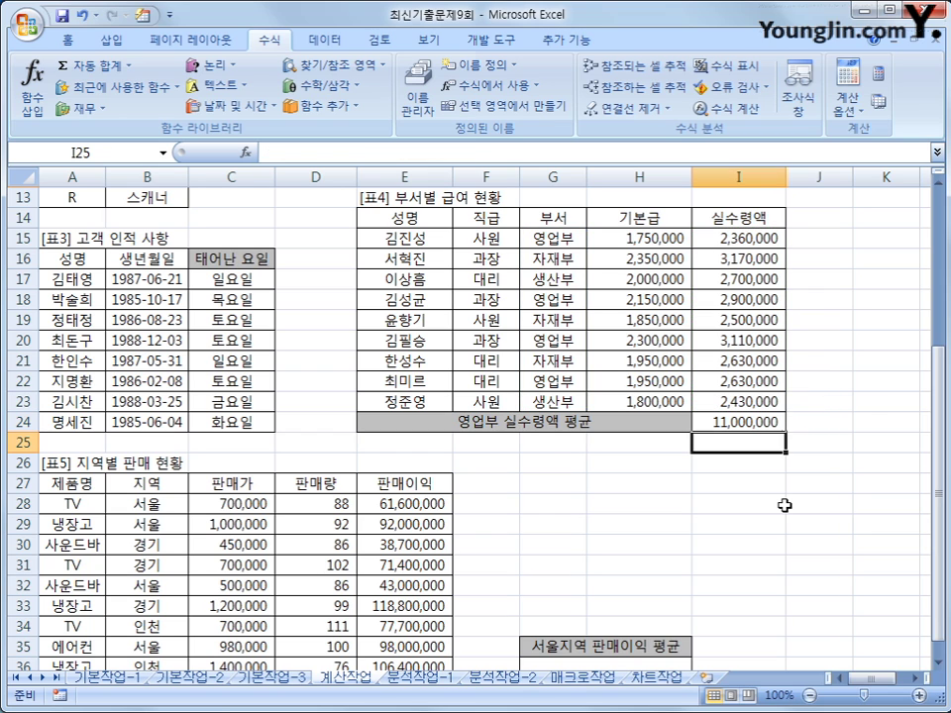
Divide the SUMIF formula in I24 by COUNTIF(G15:G23,"영업부") to get the 영업부 average net pay.
key(Up)
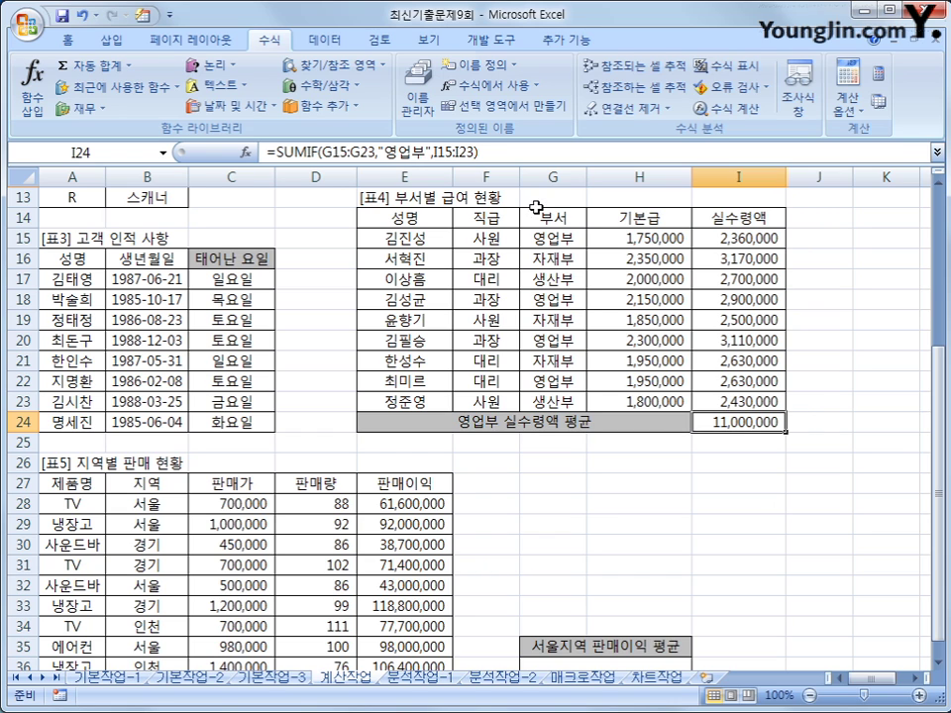
click(509, 152)
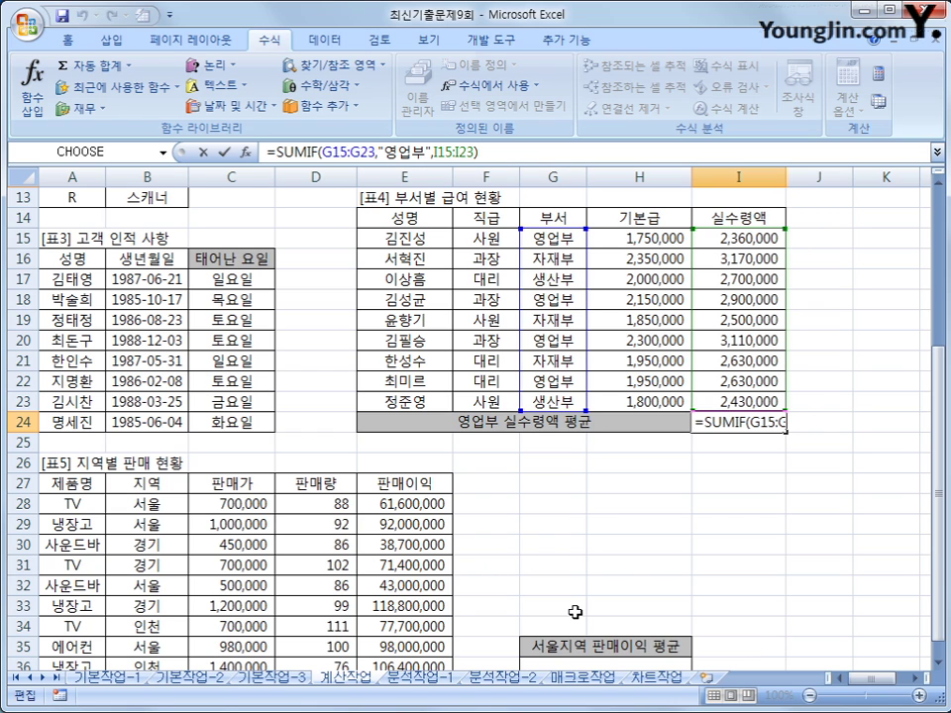
text(/)
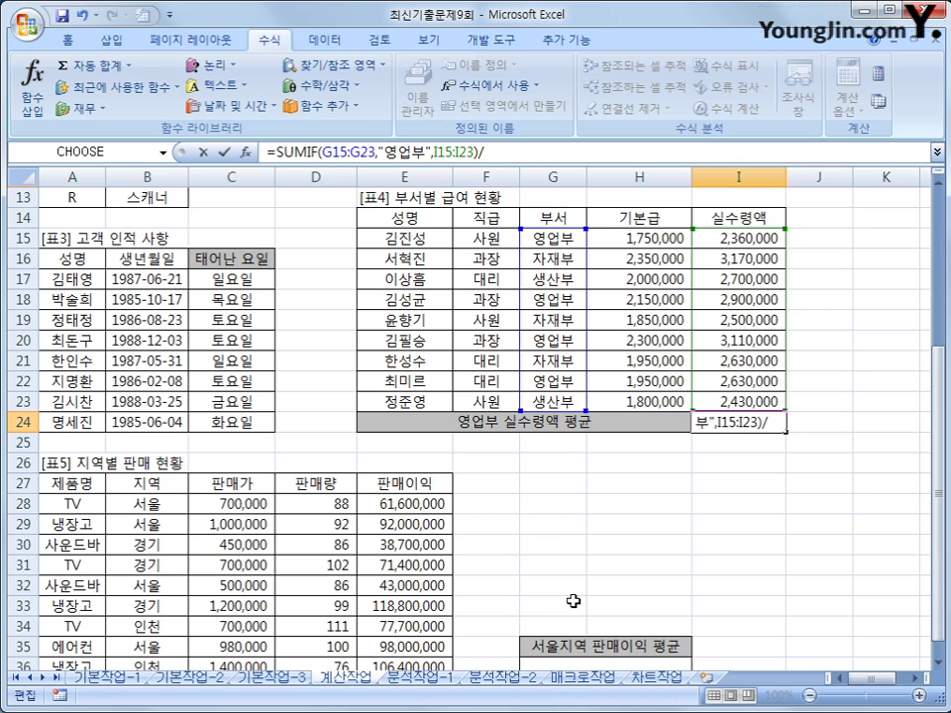
text(ㅊ)
key(BackSpace)
text(countif)
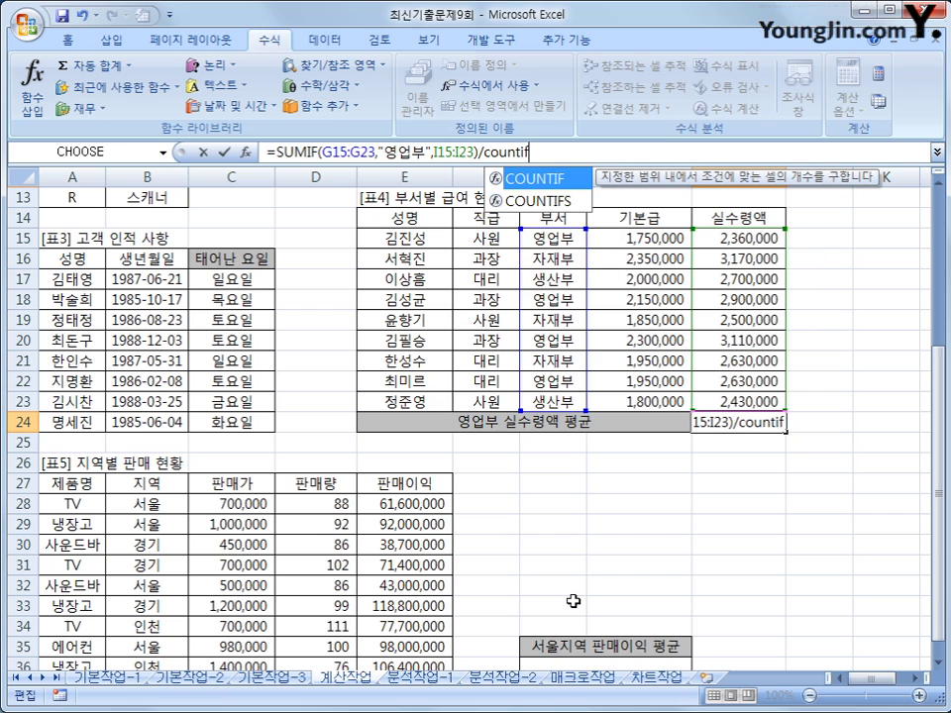
key(Tab)
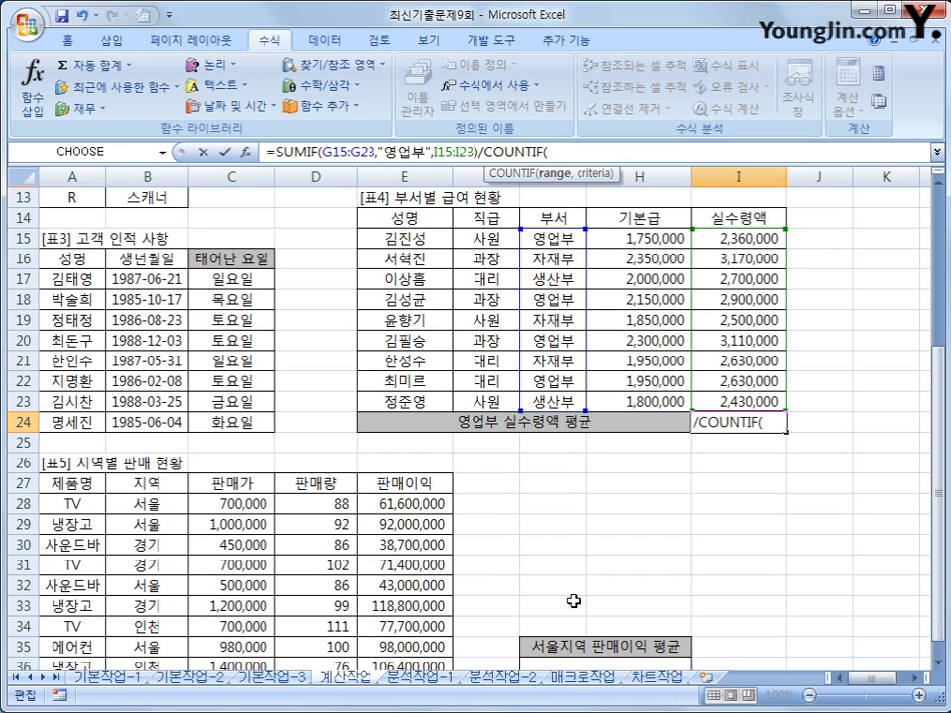
click(567, 234)
drag(568, 234, 551, 406)
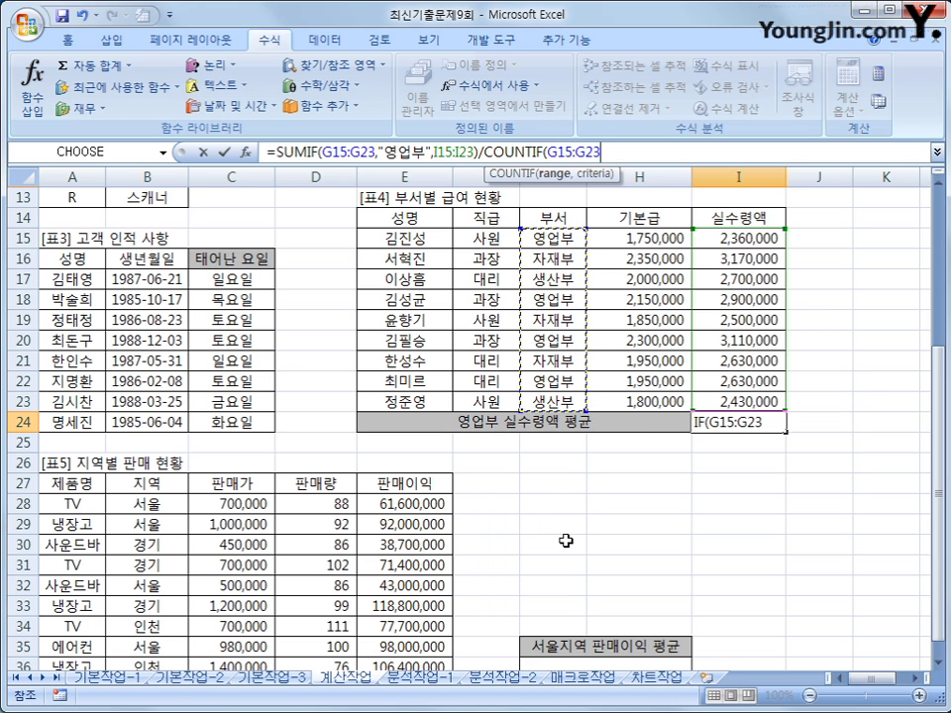
text(,"영업)
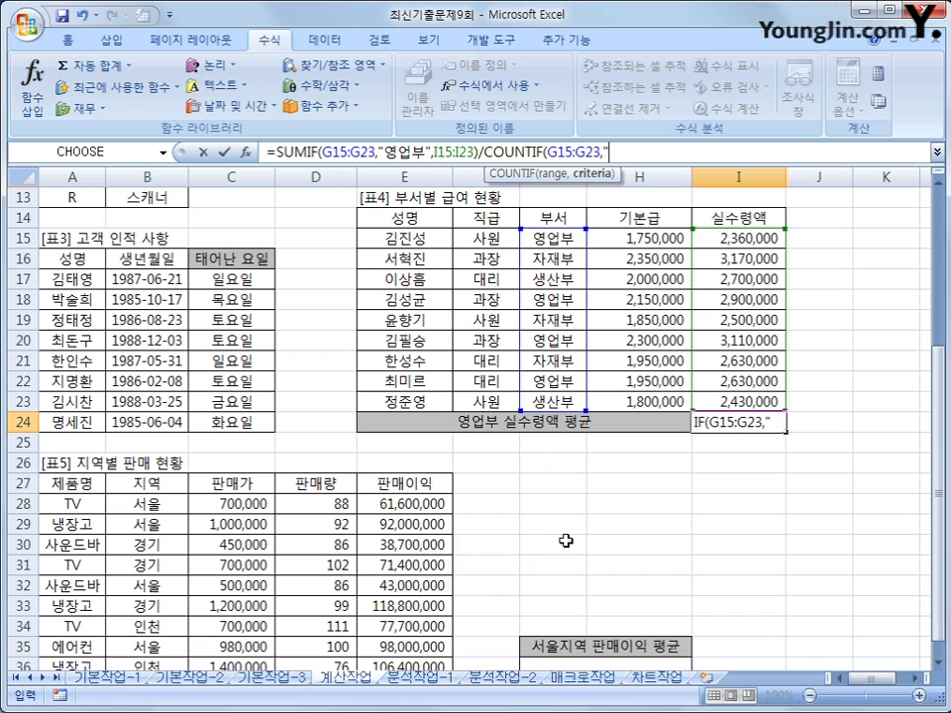
text(부")
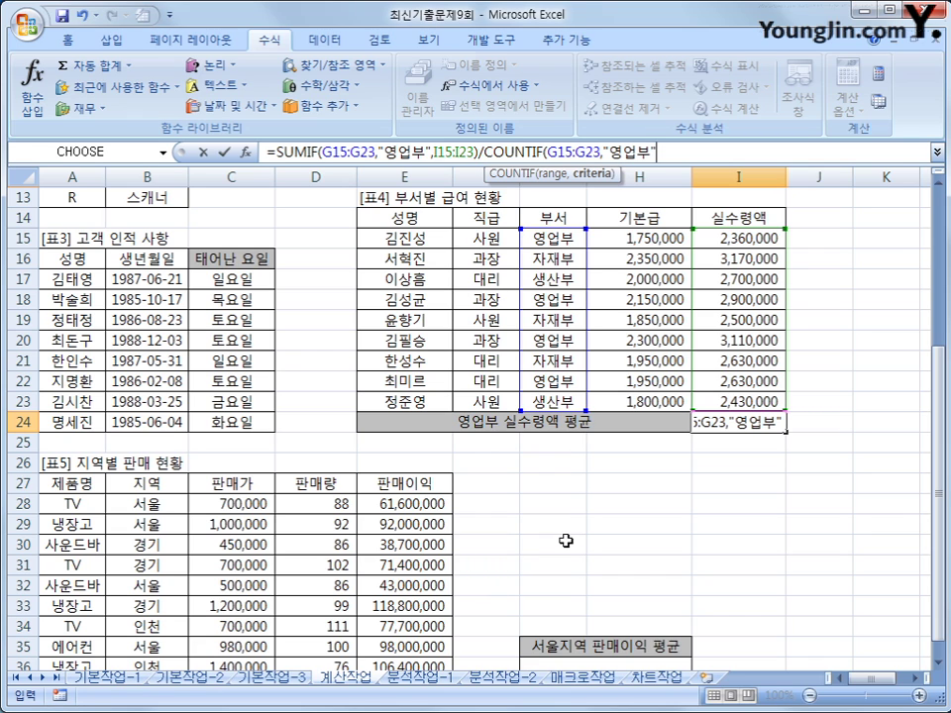
text())
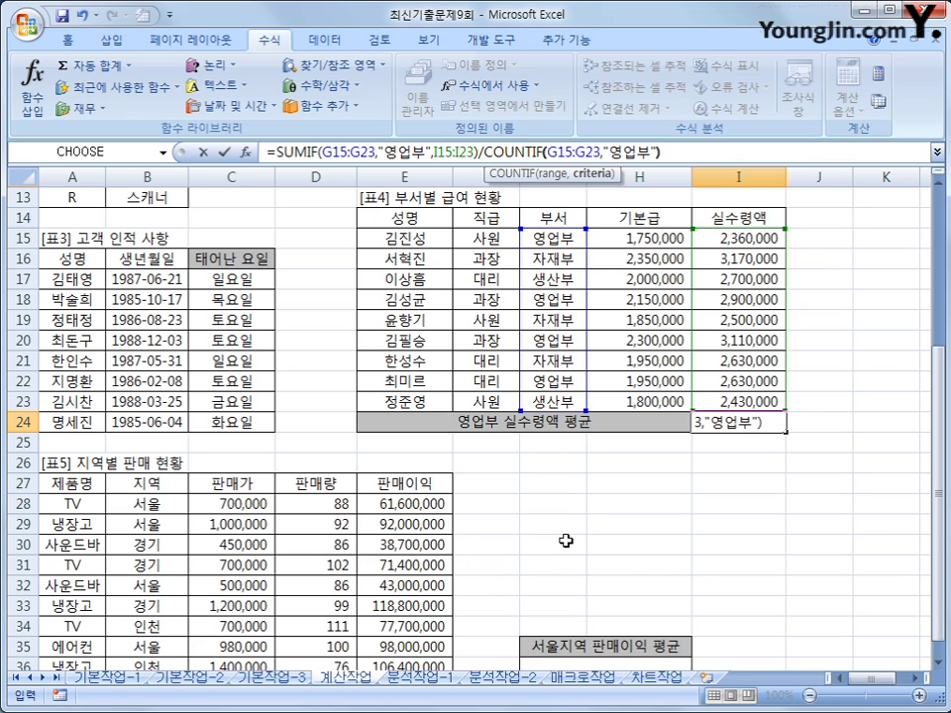
key(Return)
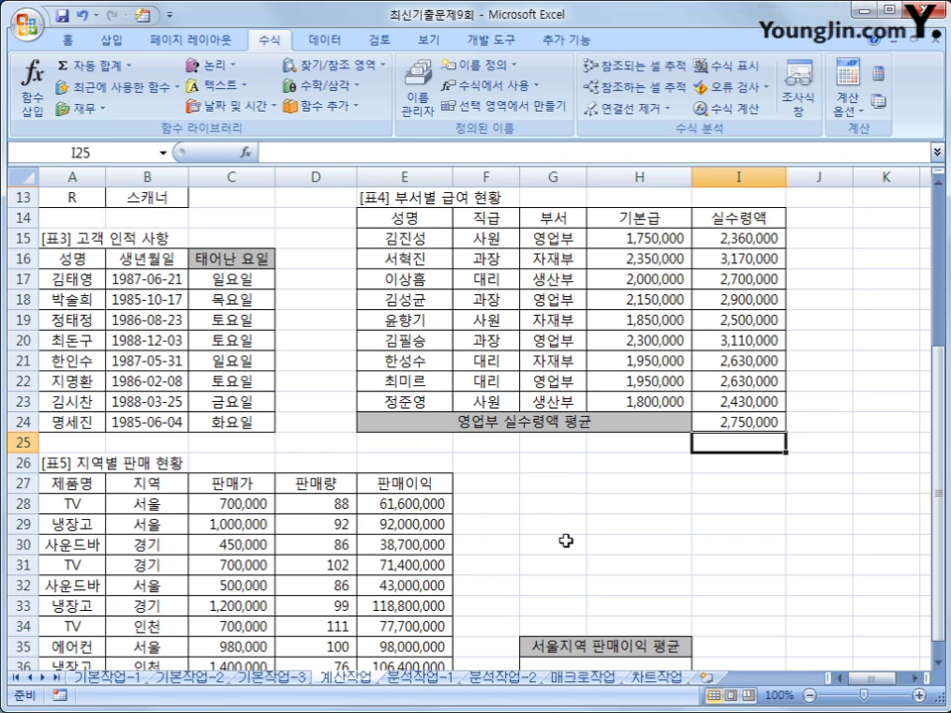
click(738, 421)
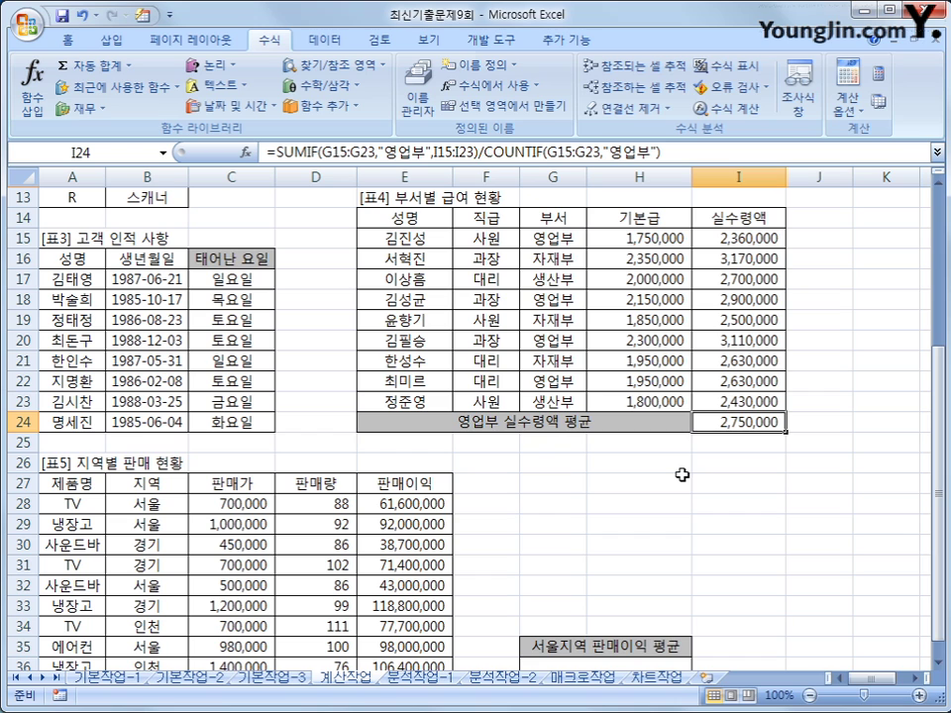
Start a DAVERAGE formula in G36 of table 5 for the 서울 region's average sales profit.
scroll(679, 454, down, 3)
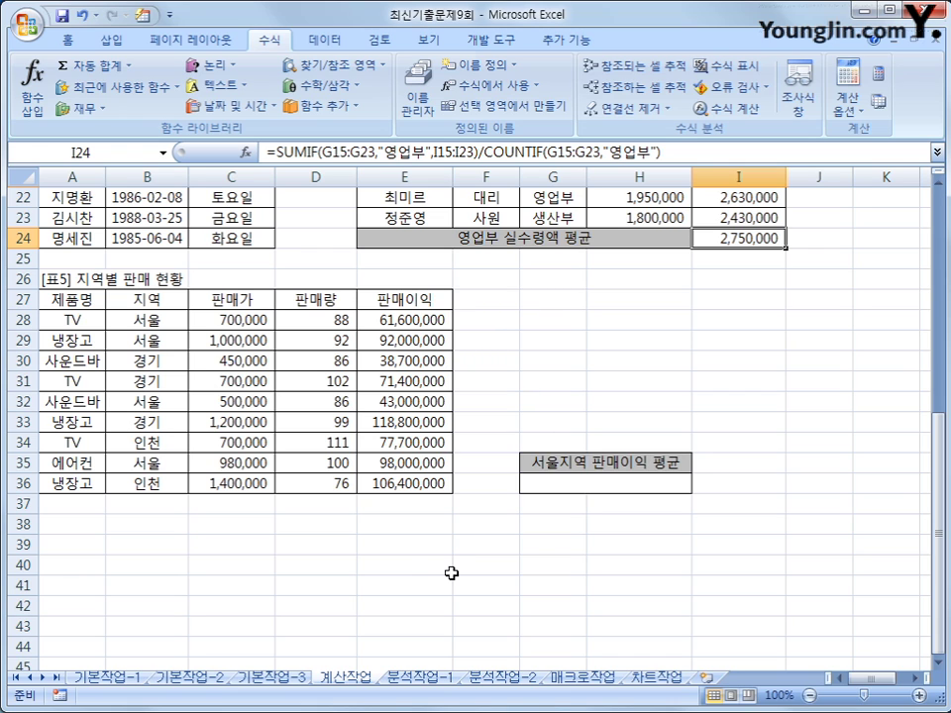
click(552, 484)
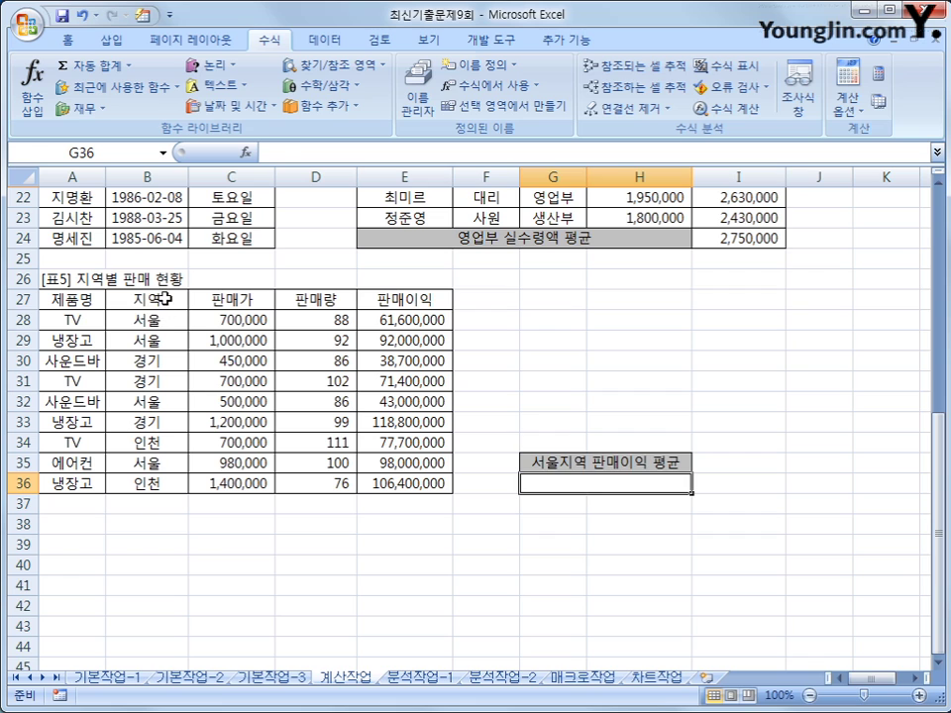
drag(180, 297, 170, 319)
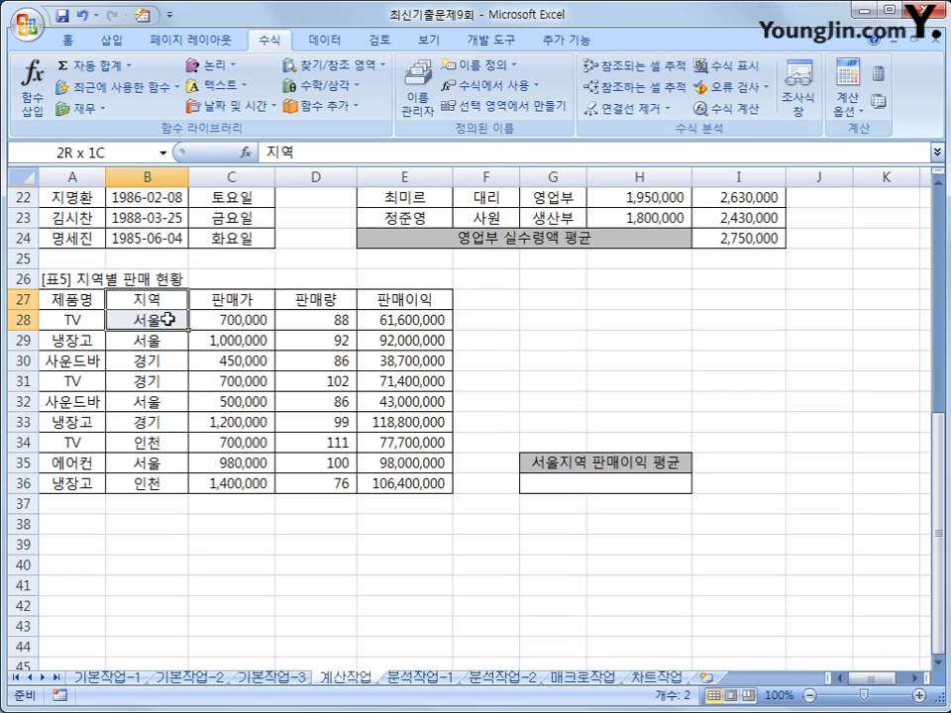
drag(170, 319, 170, 319)
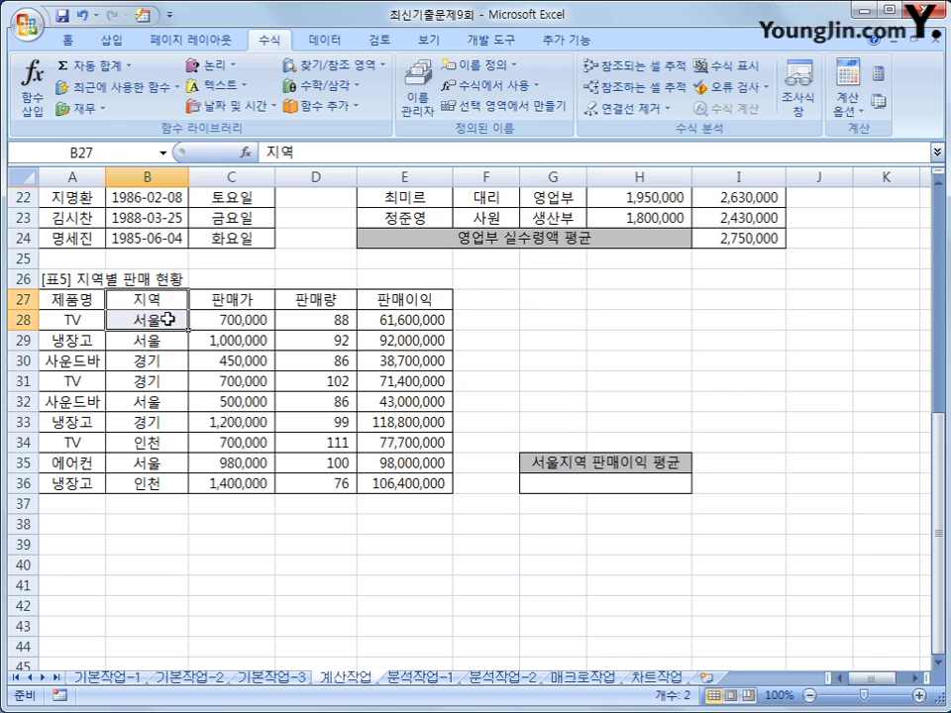
click(571, 479)
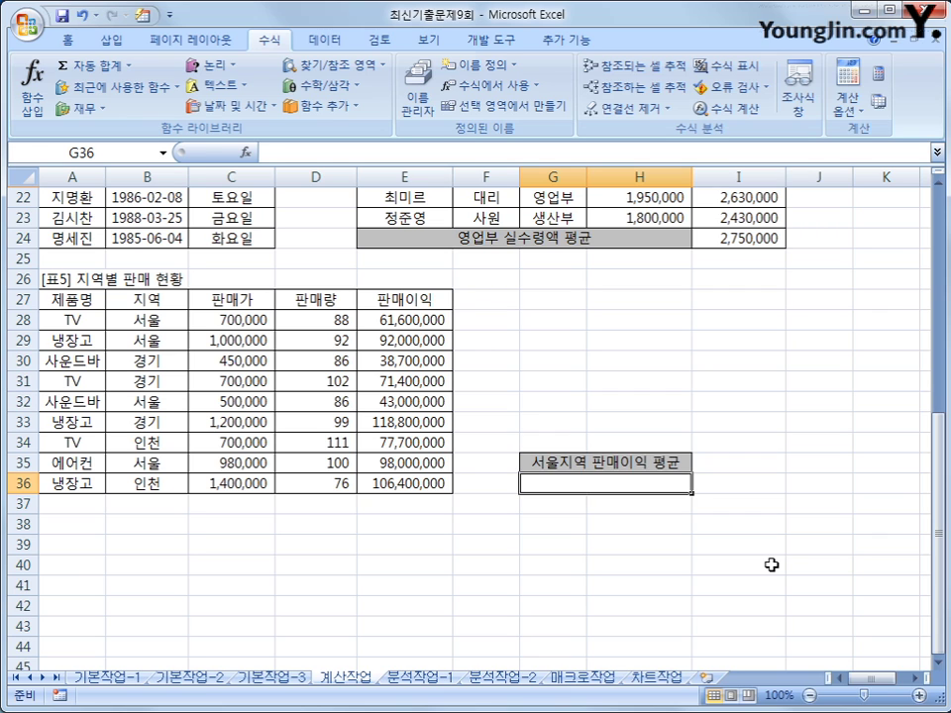
text(=ㅇ)
key(BackSpace)
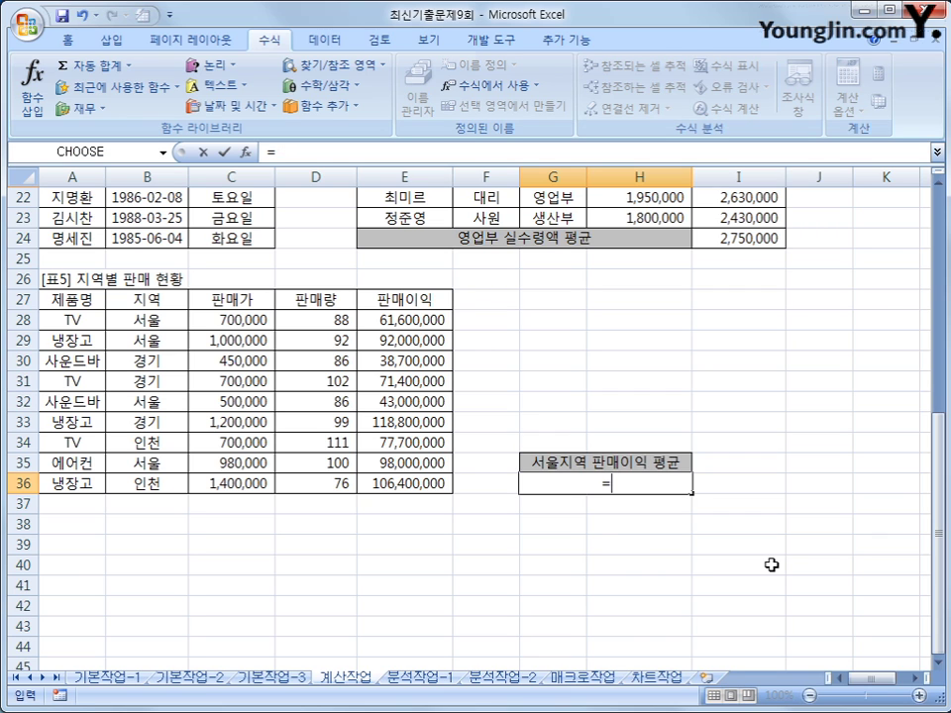
text(da)
key(Down)
key(Down)
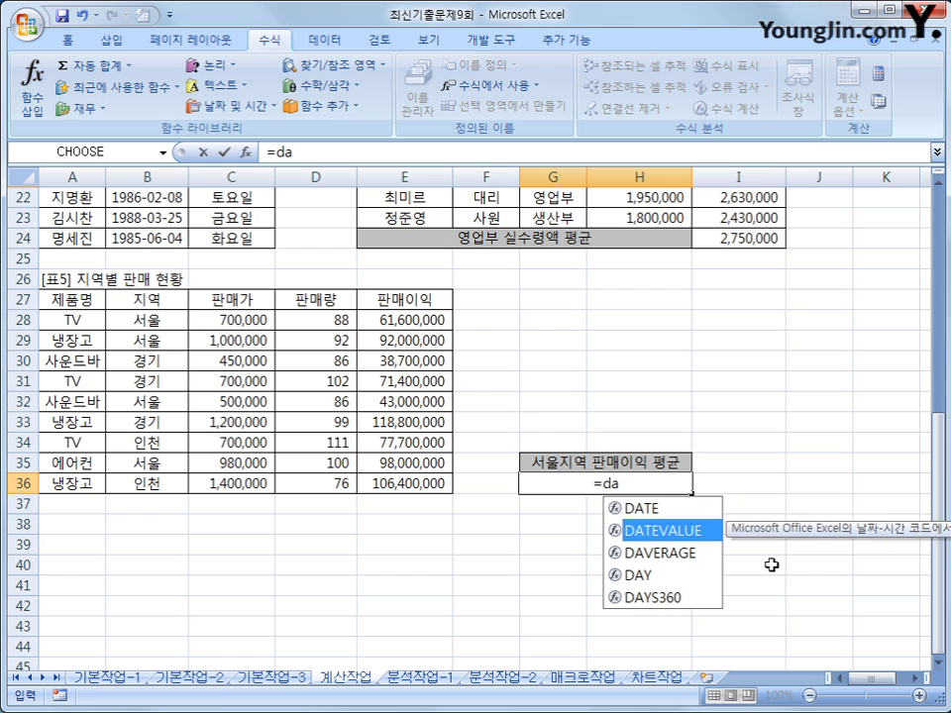
key(Tab)
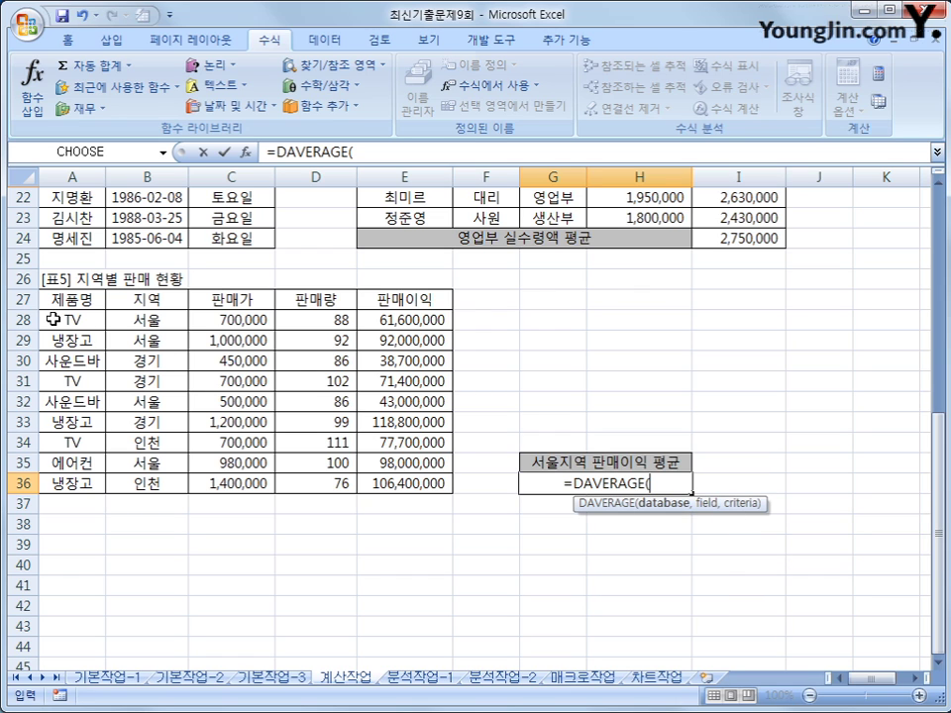
Complete the DAVERAGE formula in G36 with database A27:E36, field E27 and criteria B27:B28.
drag(55, 296, 404, 478)
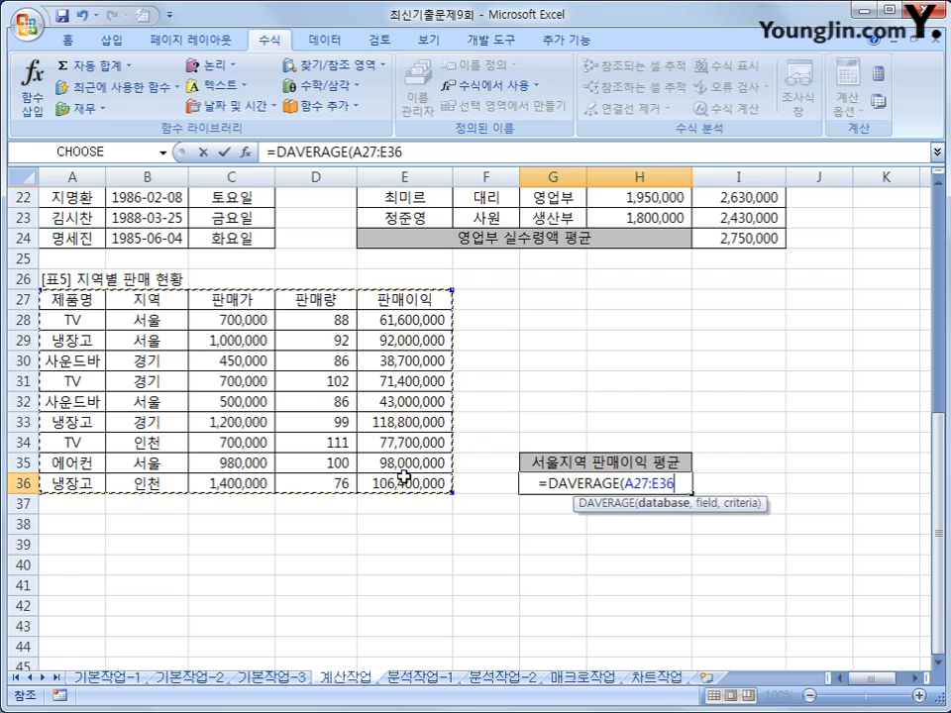
text(,)
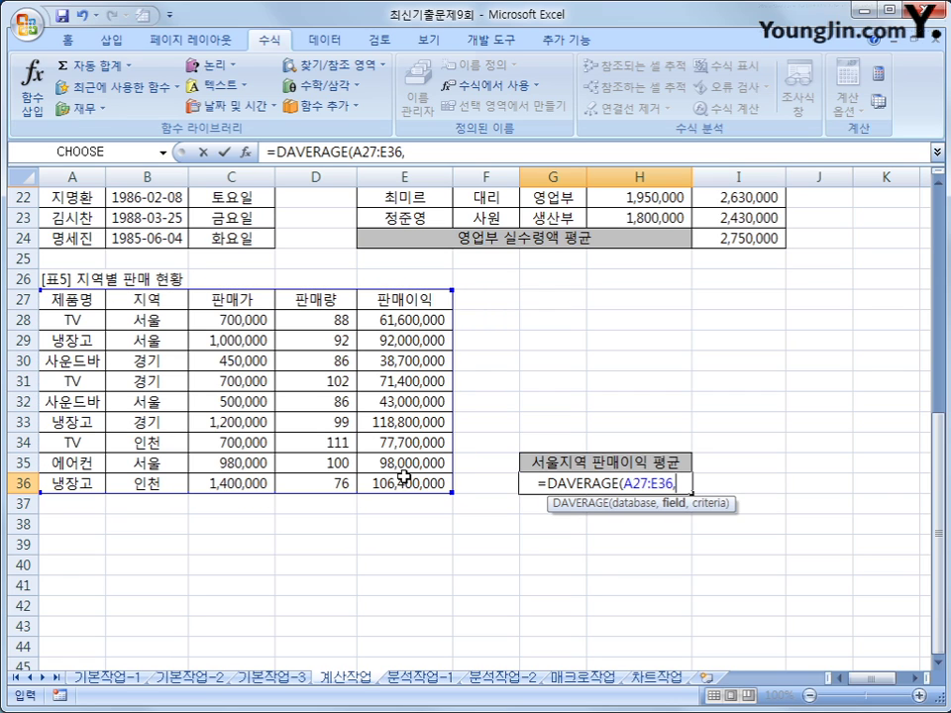
click(404, 298)
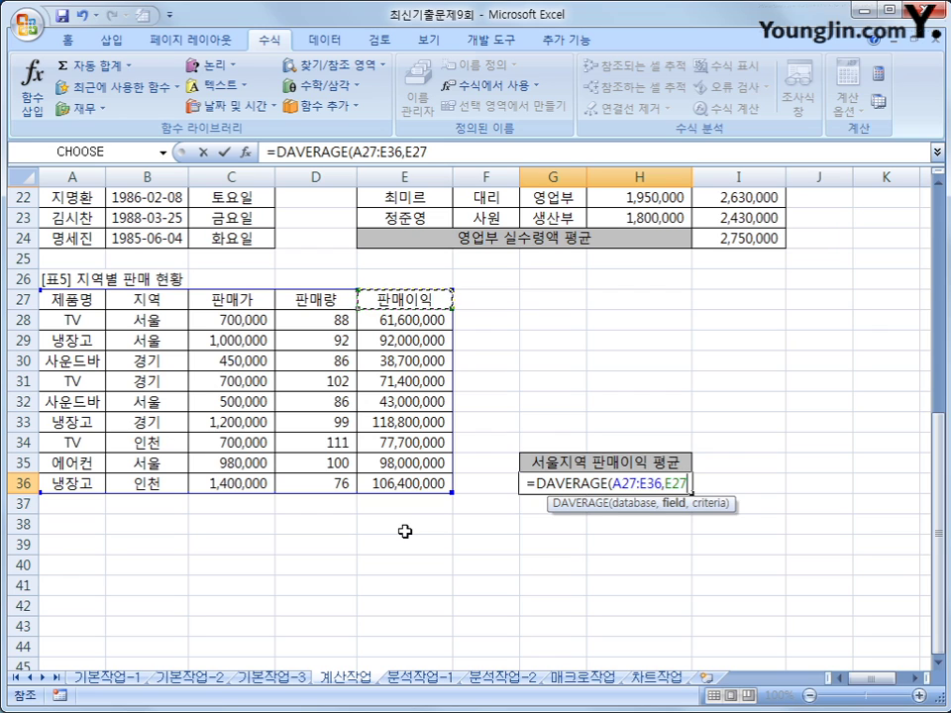
text(,)
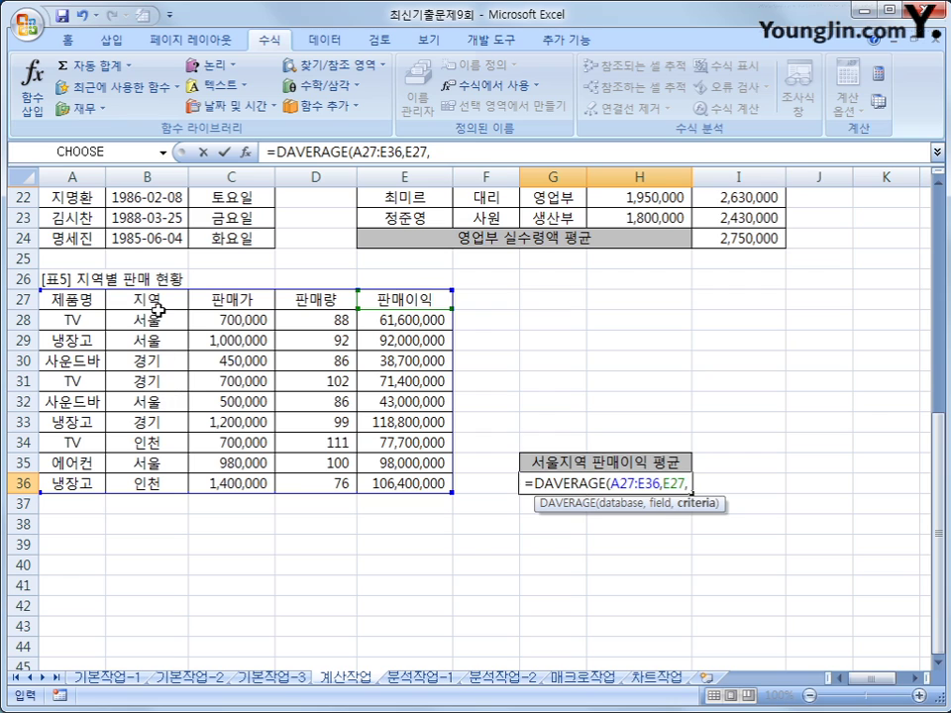
drag(123, 297, 155, 317)
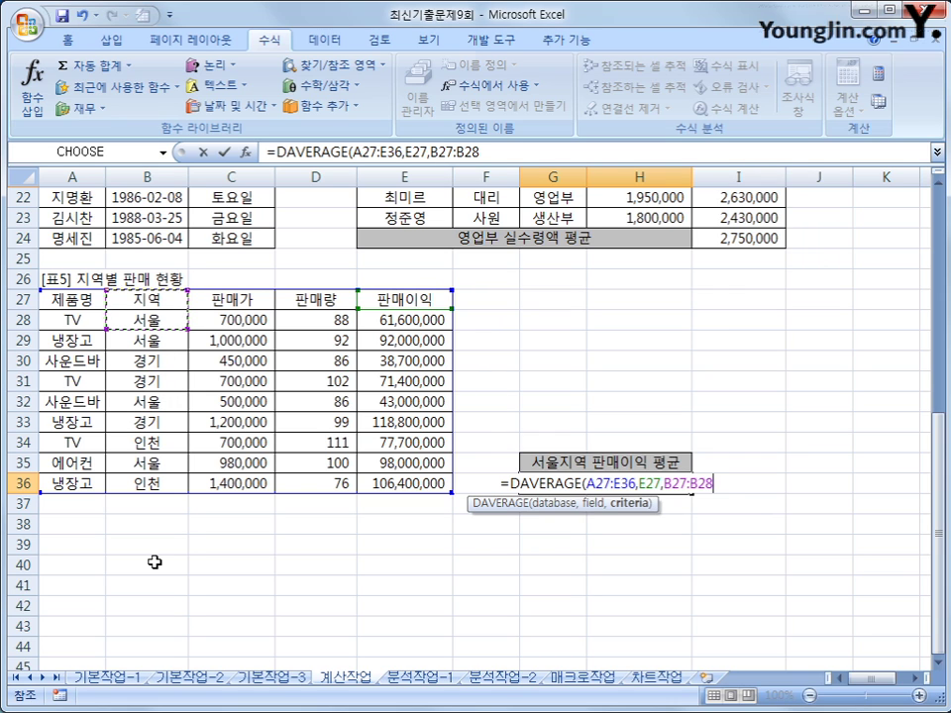
text())
key(Return)
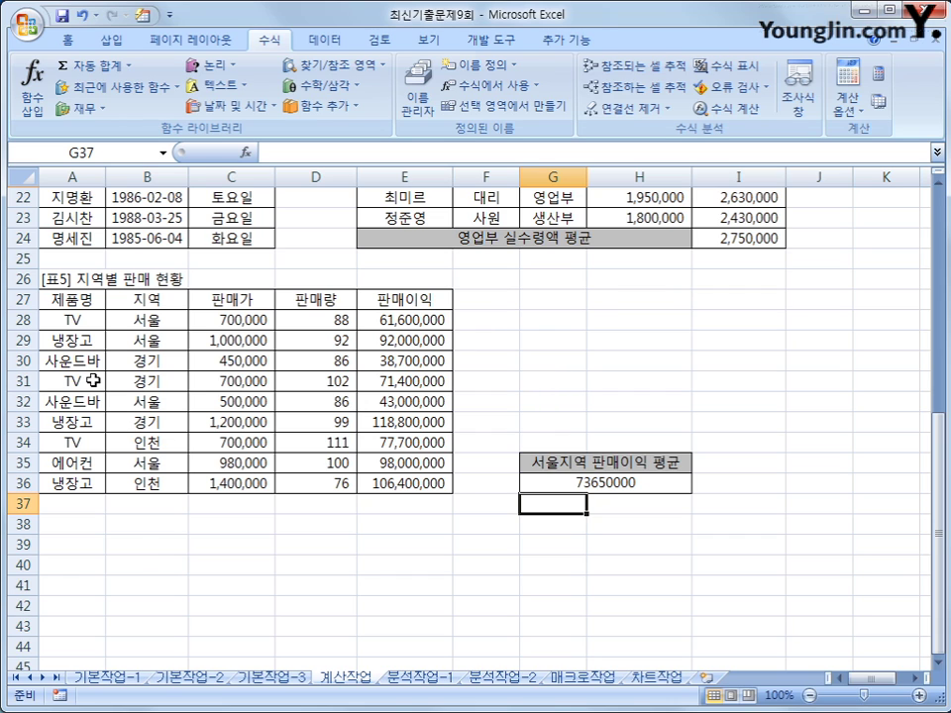
Wrap the DAVERAGE formula in G36 in ROUNDUP with -3 as the number of digits.
click(544, 479)
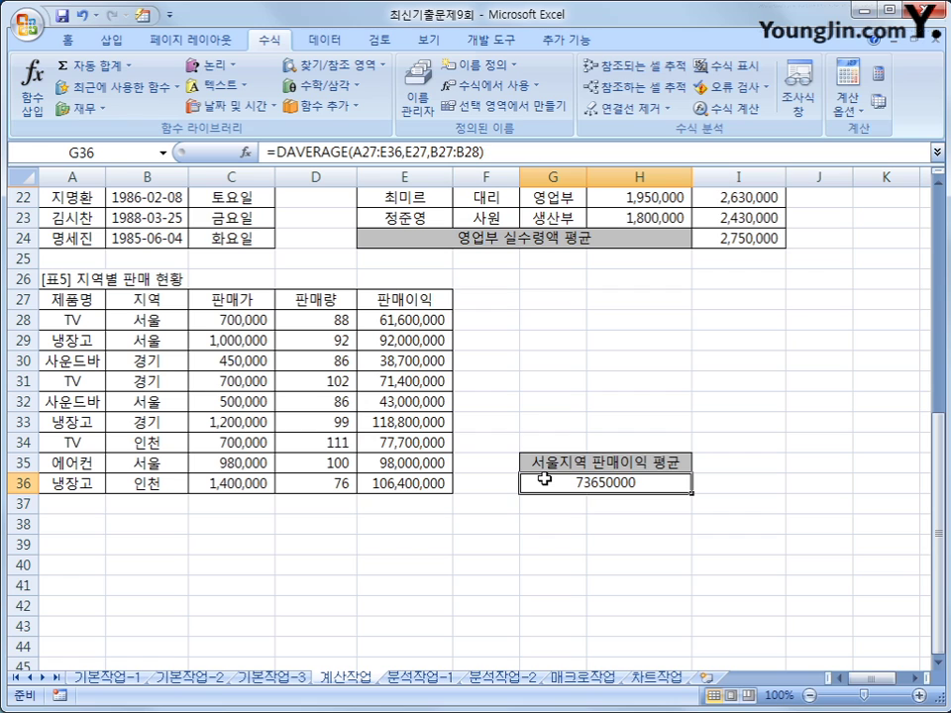
click(269, 153)
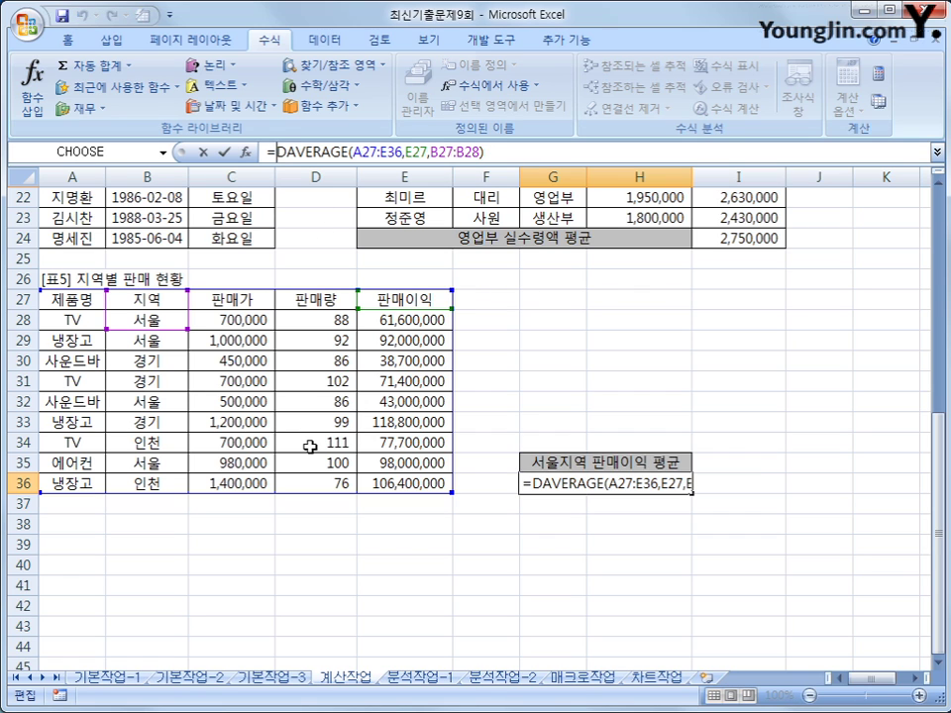
text(rou)
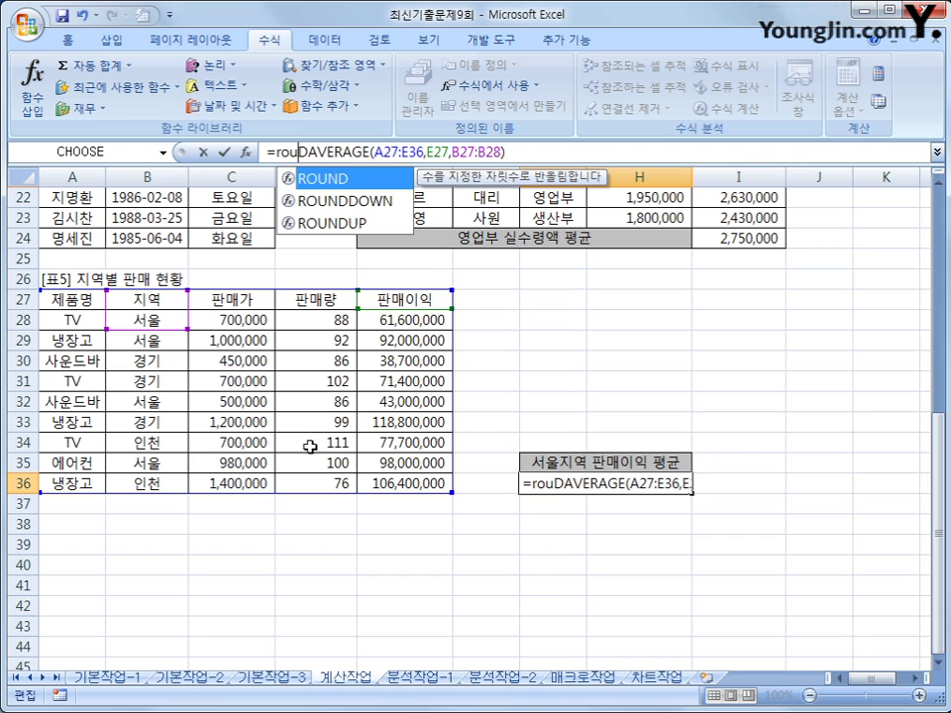
key(Down)
key(Down)
key(Tab)
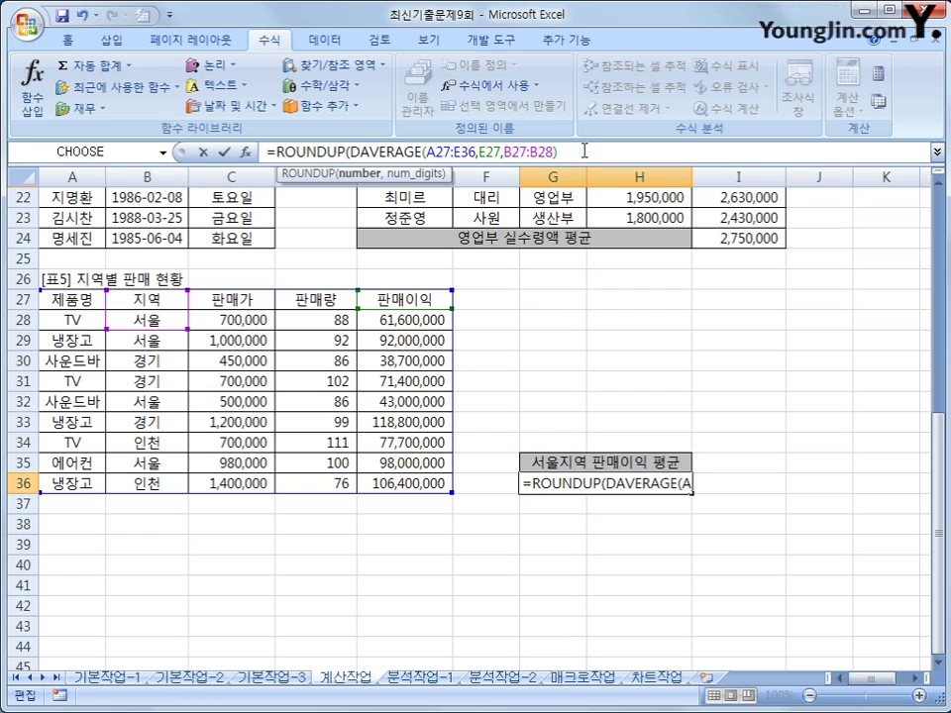
text(,)
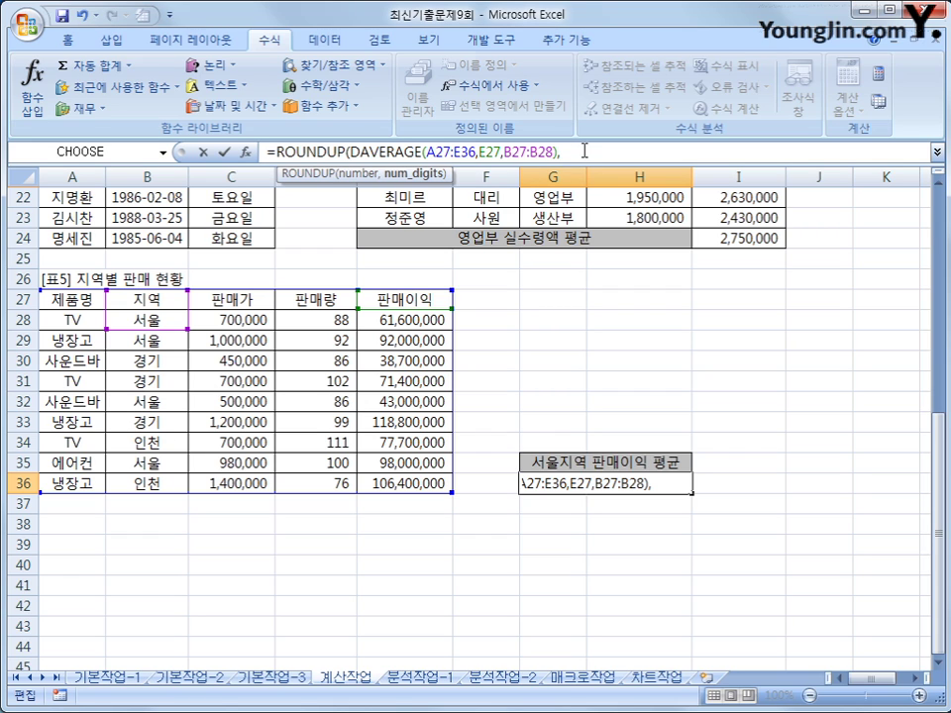
text(-3)
text())
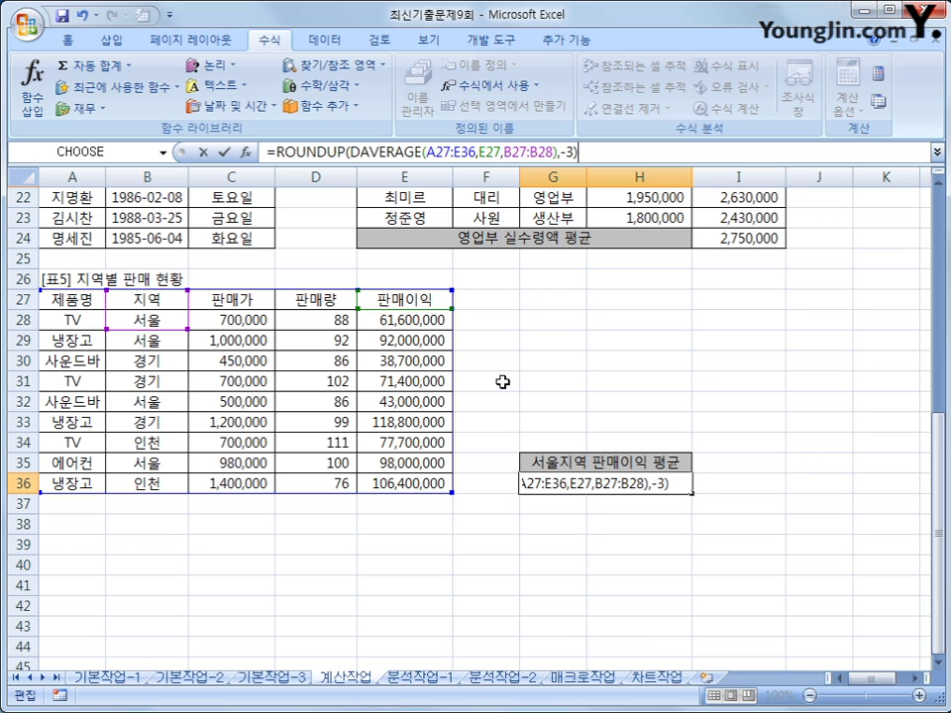
Append the text "원" to the ROUNDUP result in G36 with the & operator.
text(&"원")
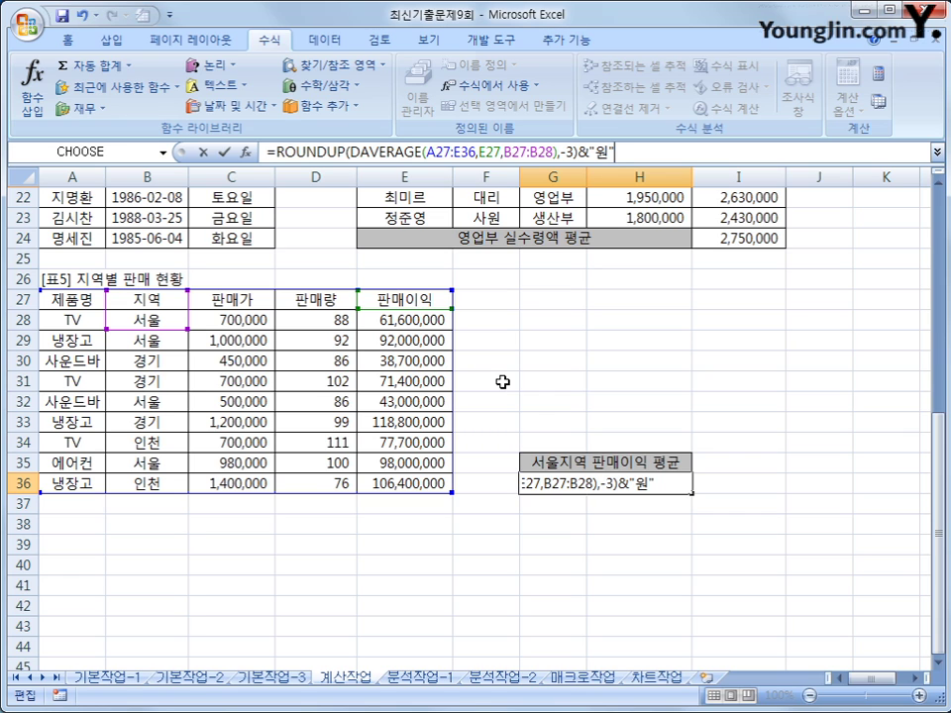
key(Return)
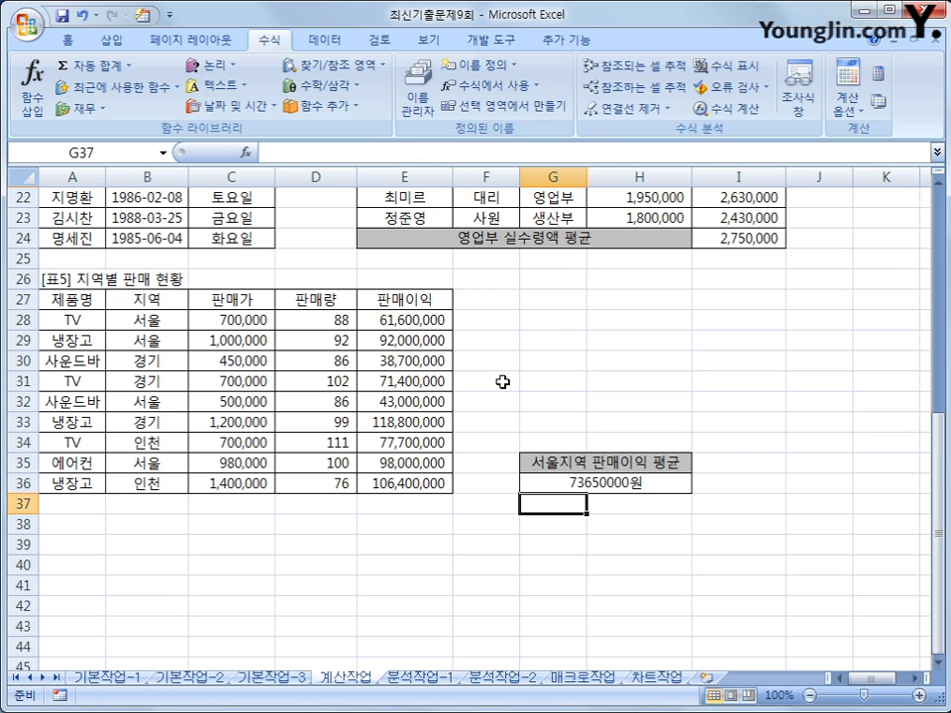
click(630, 483)
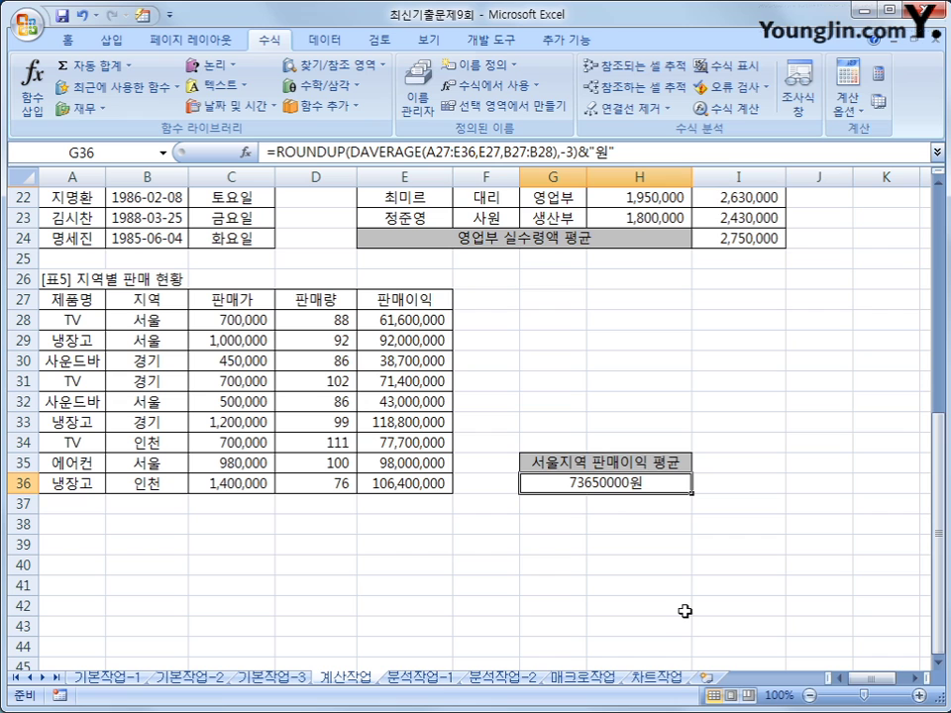
On the 분석작업-1 sheet, create a pivot table from A3:F18, placed in the existing worksheet at H3.
click(433, 680)
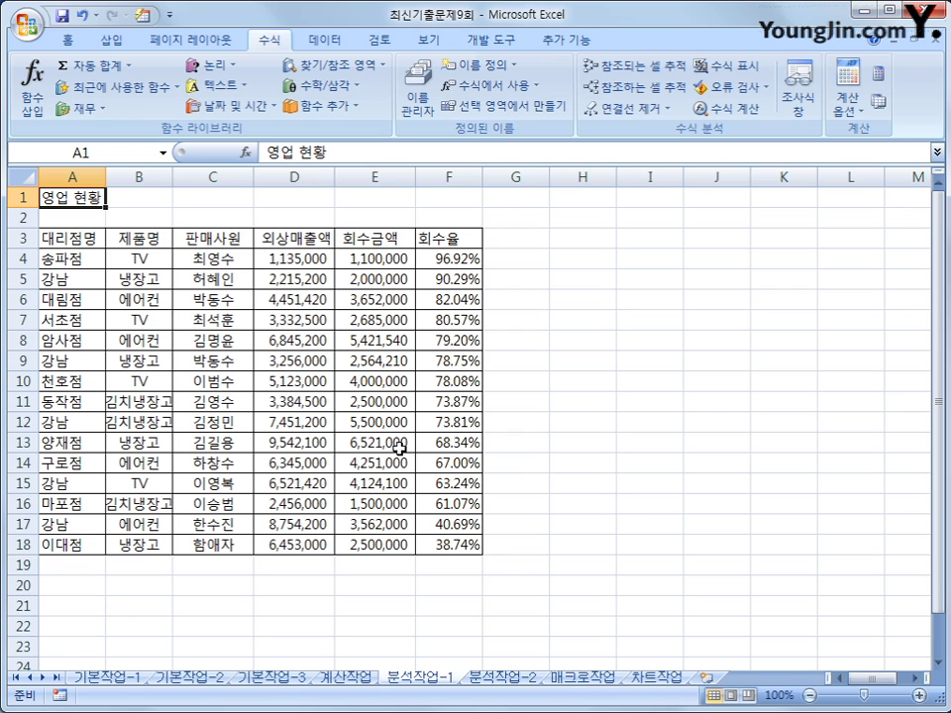
click(141, 238)
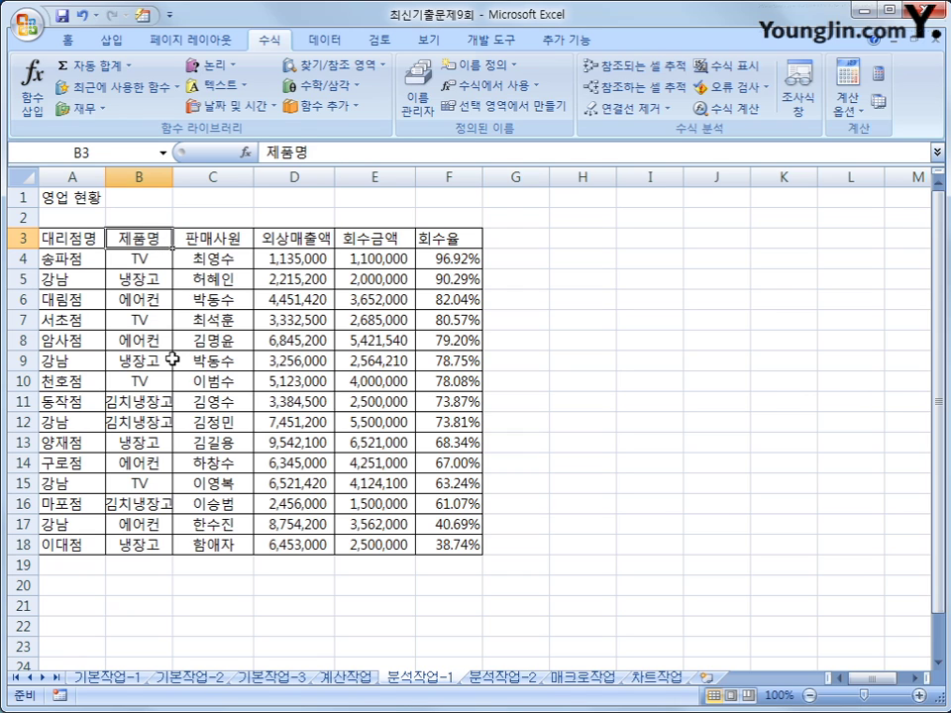
click(113, 40)
click(36, 79)
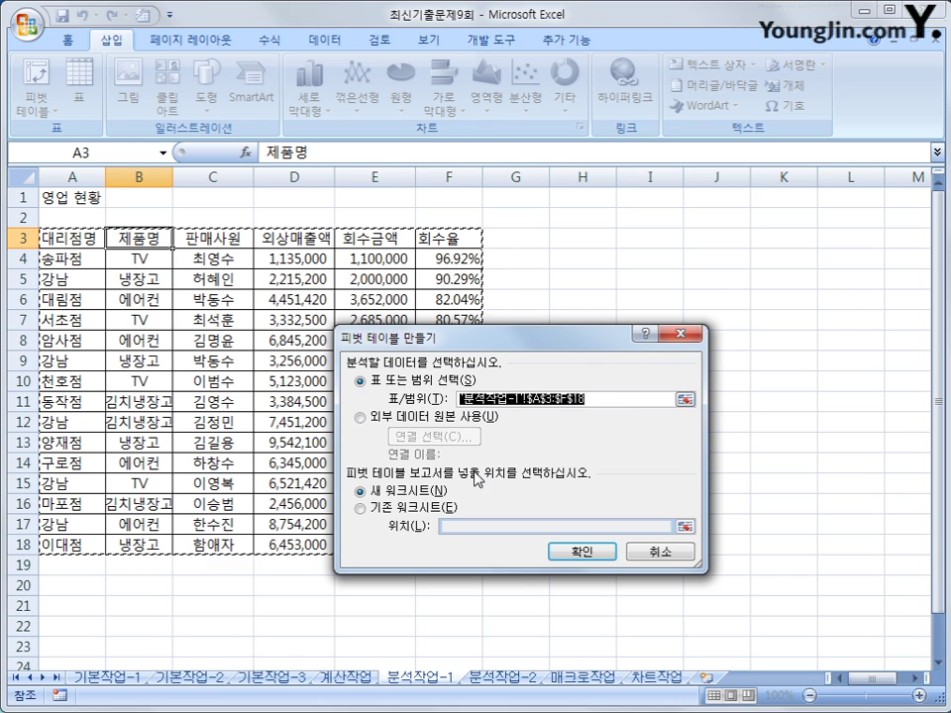
click(441, 507)
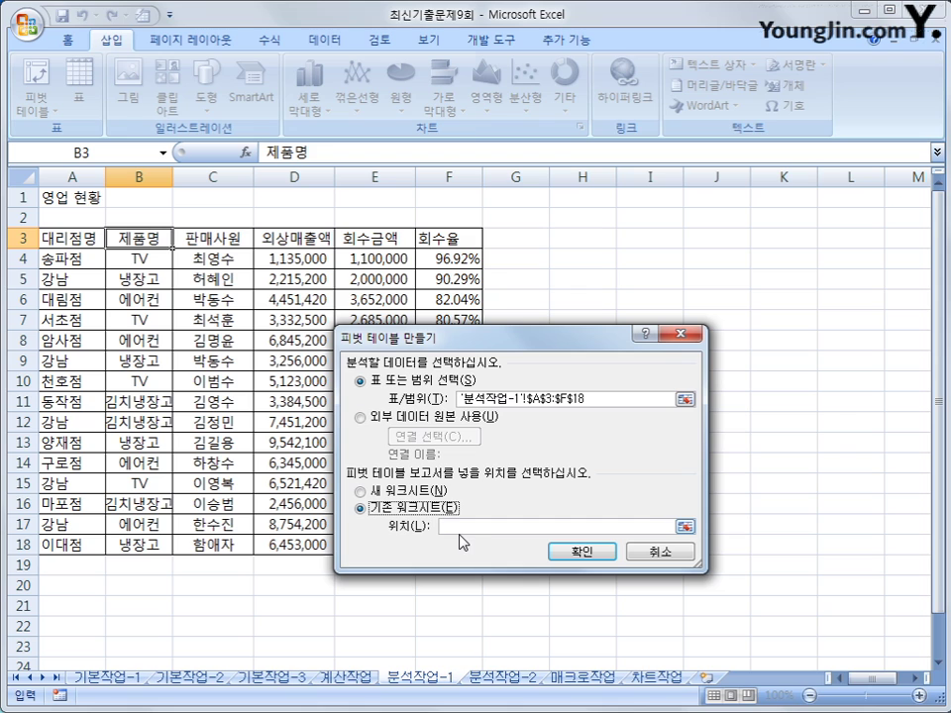
click(459, 526)
click(569, 240)
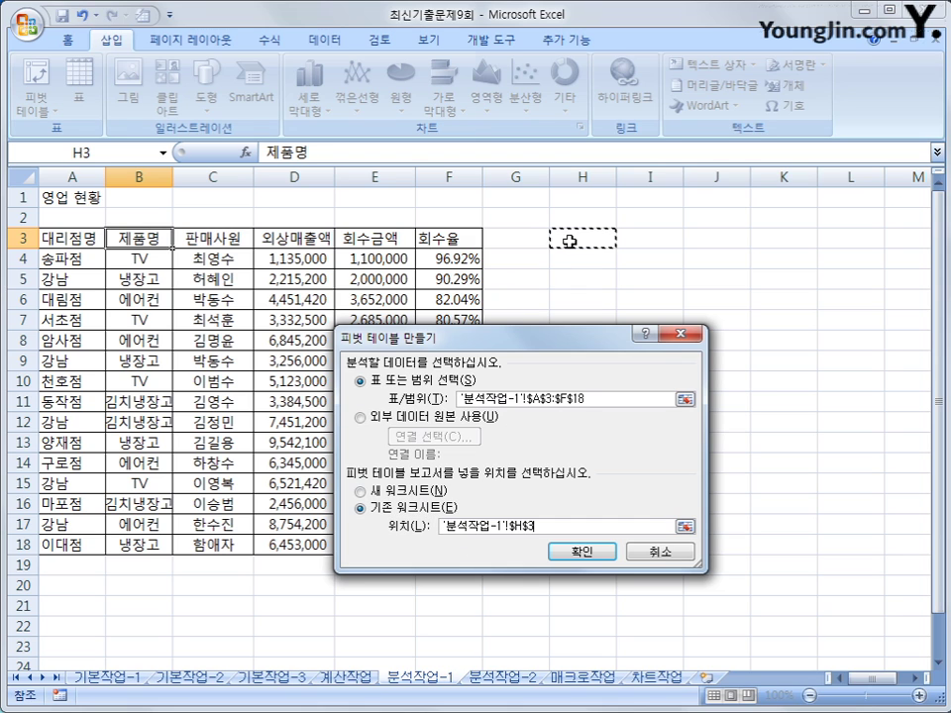
click(582, 551)
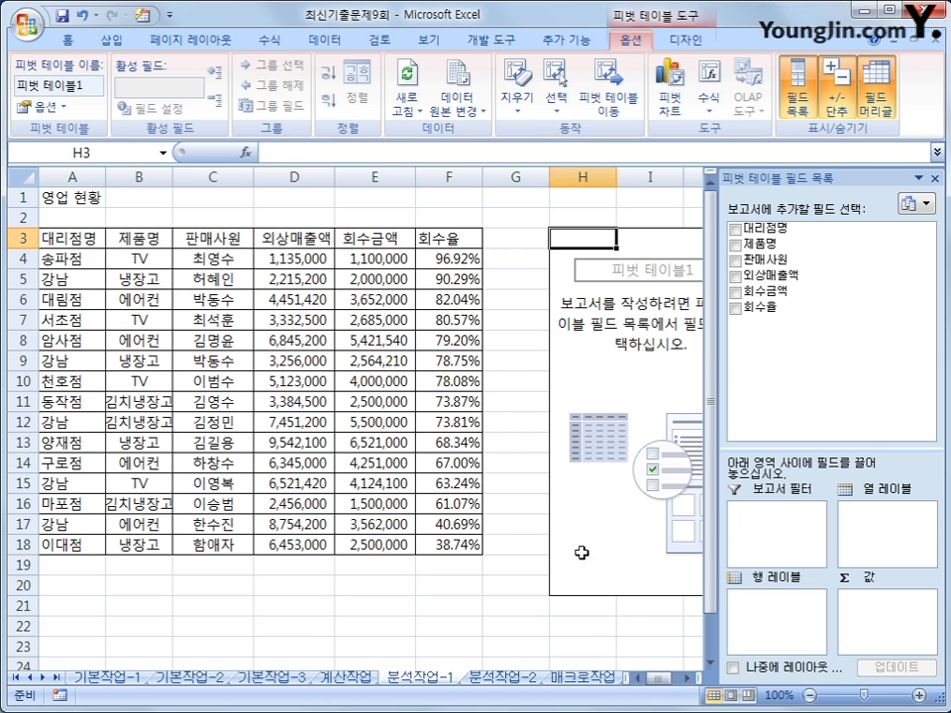
Lay out the pivot table with 판매사원 as report filter, 대리점명 as row labels, 제품명 as column labels and 외상매출액 as values.
click(687, 680)
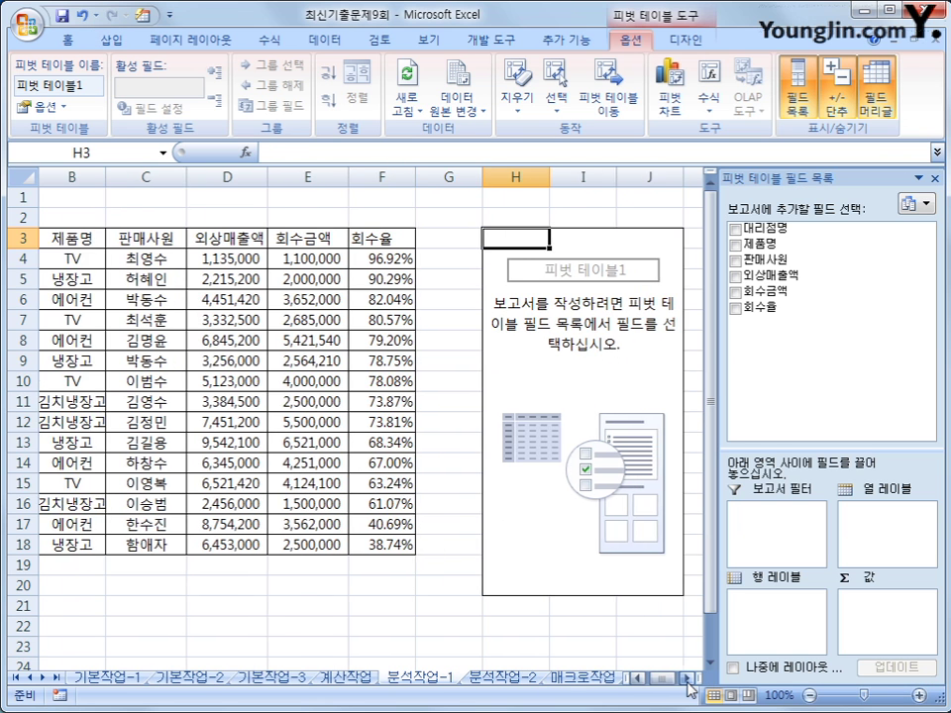
click(686, 680)
click(686, 680)
click(687, 680)
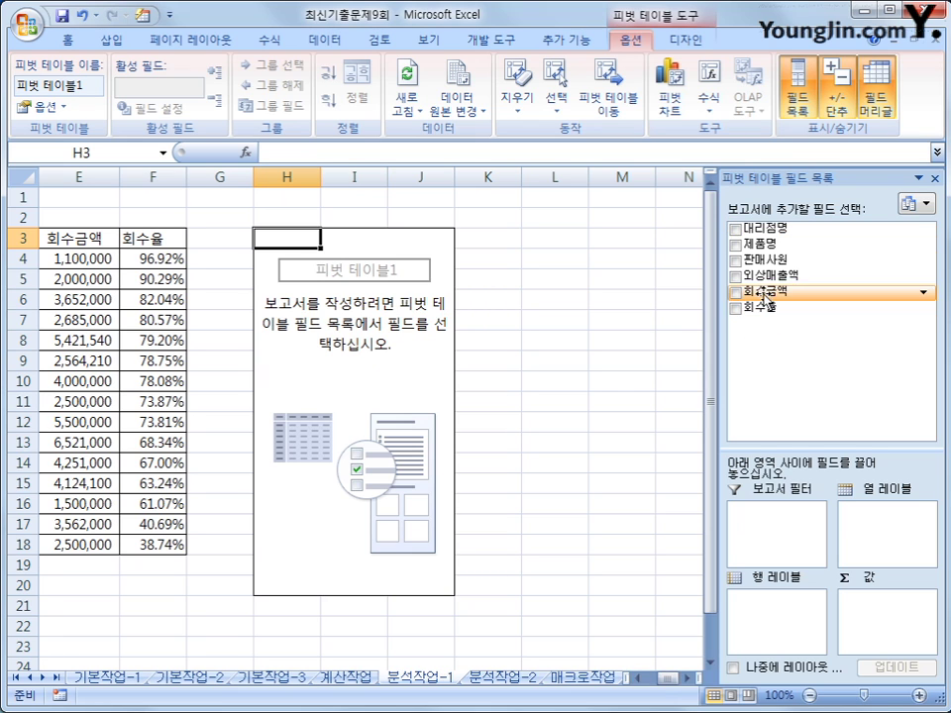
drag(769, 262, 790, 532)
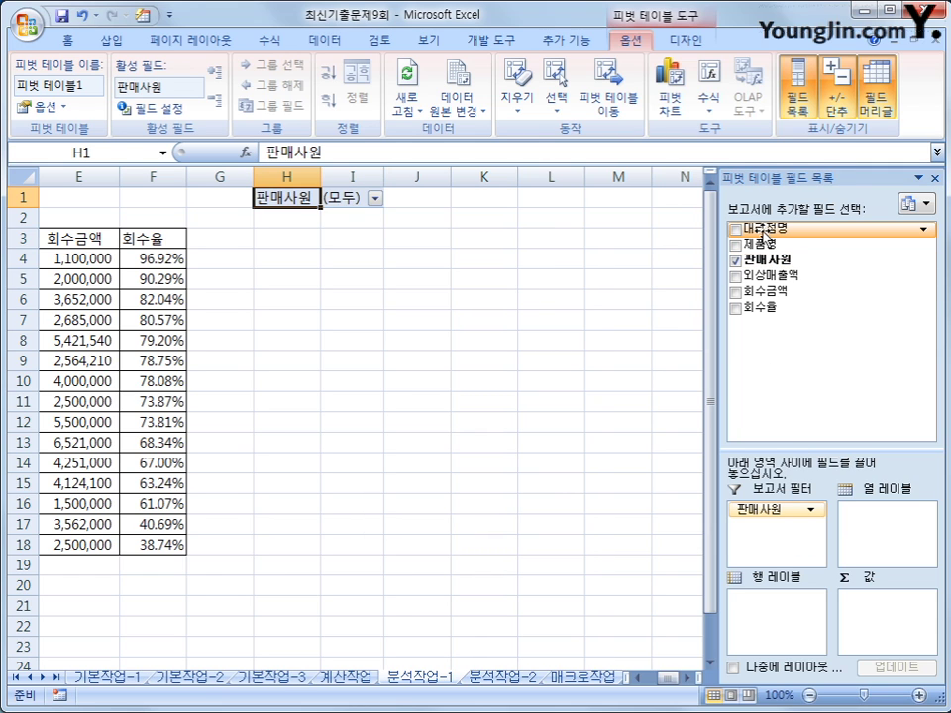
drag(761, 229, 768, 622)
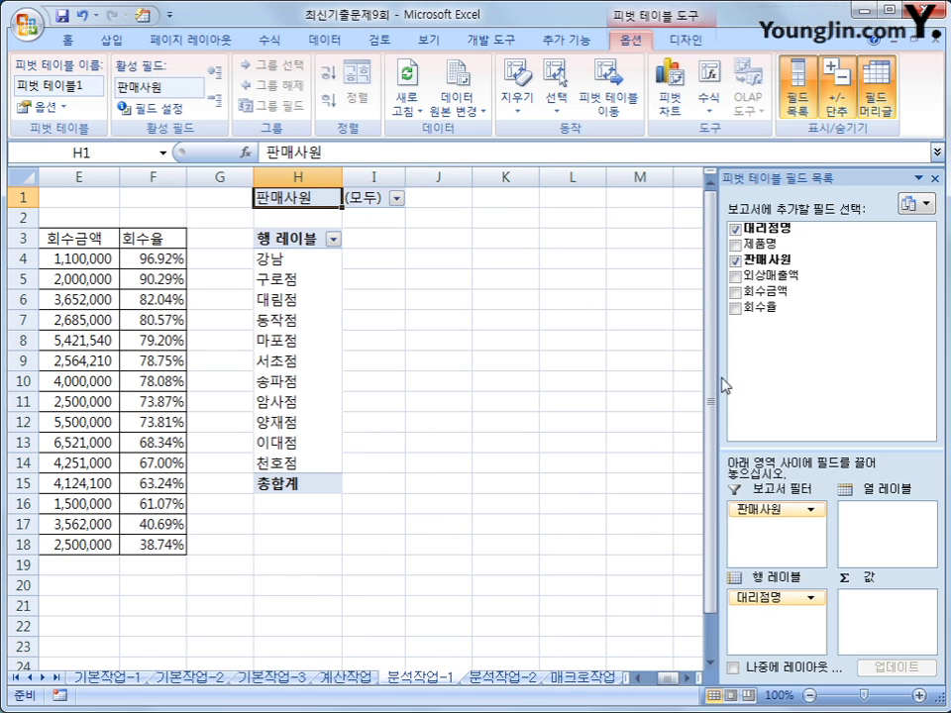
drag(754, 244, 869, 535)
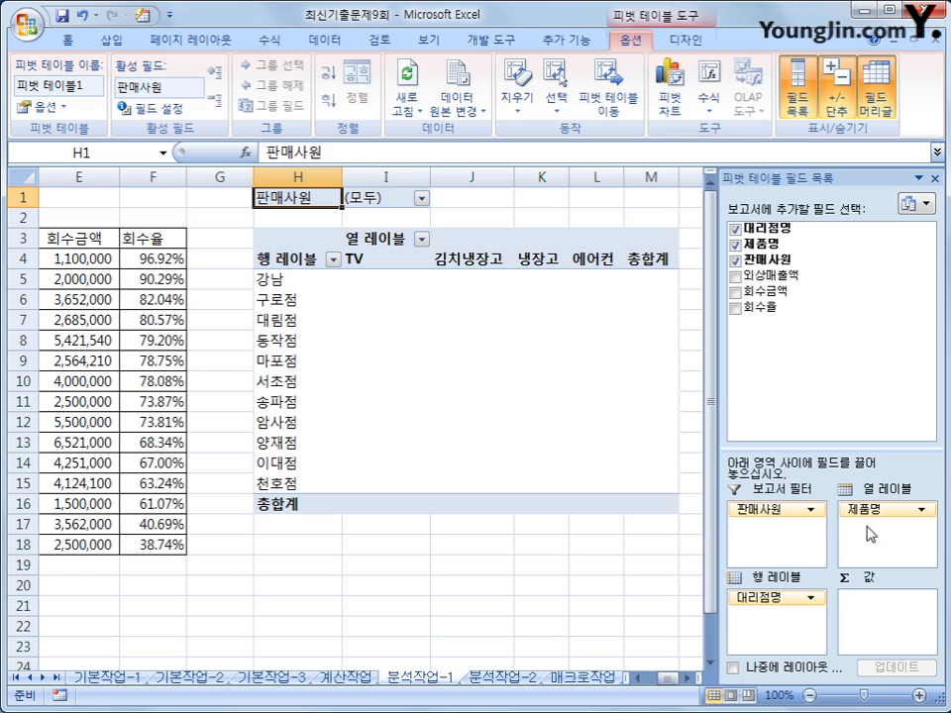
drag(762, 276, 880, 631)
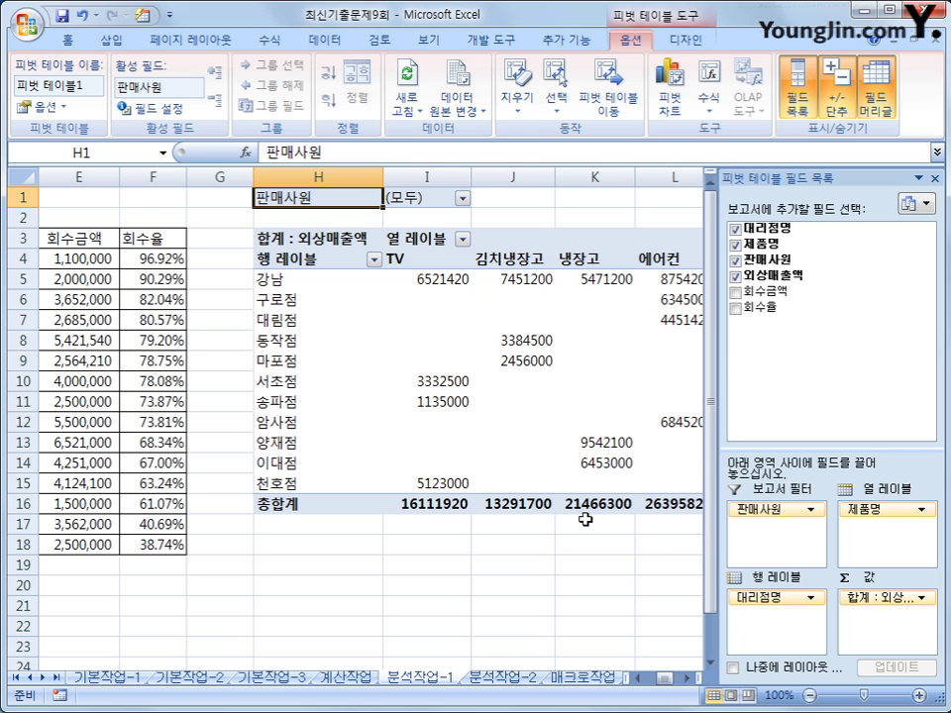
Apply the 표 10 AutoFormat to the pivot table on the 분석작업-1 sheet.
click(144, 15)
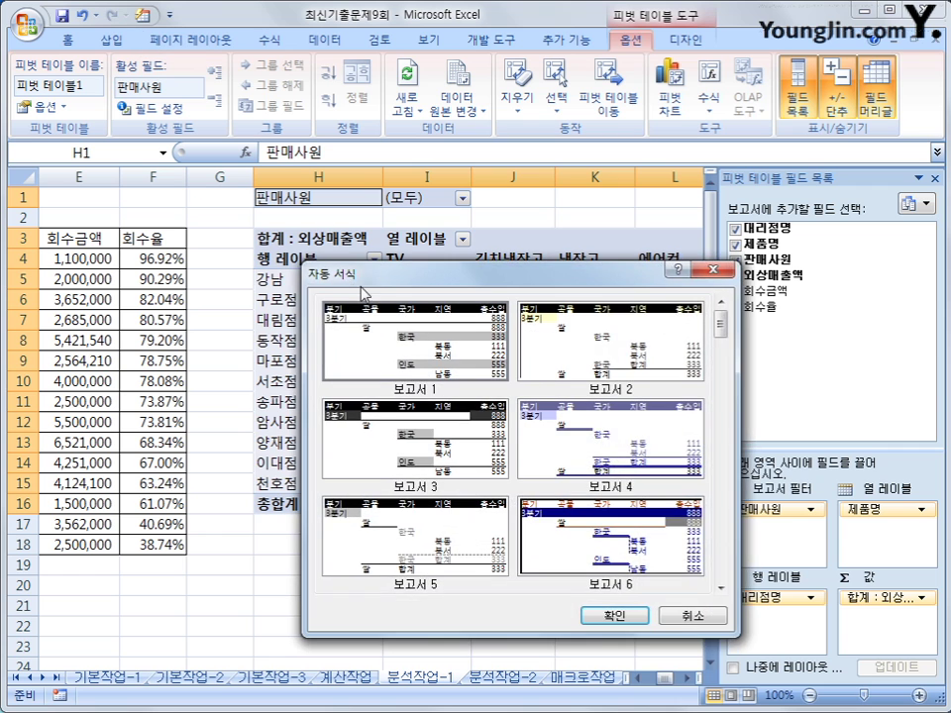
drag(372, 286, 327, 258)
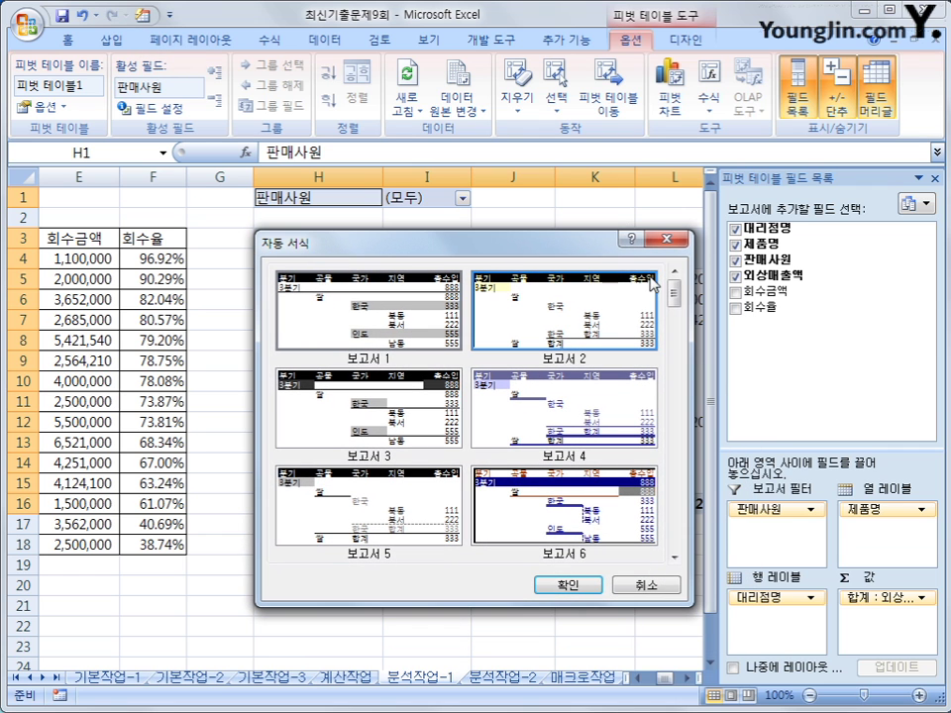
drag(672, 290, 671, 503)
click(588, 531)
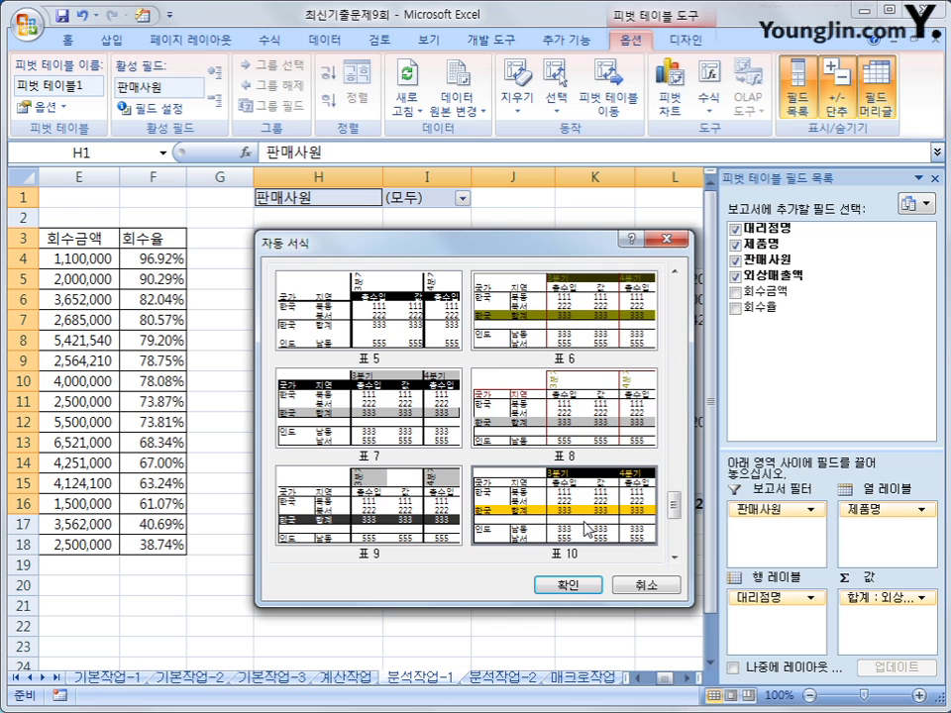
click(579, 587)
click(563, 598)
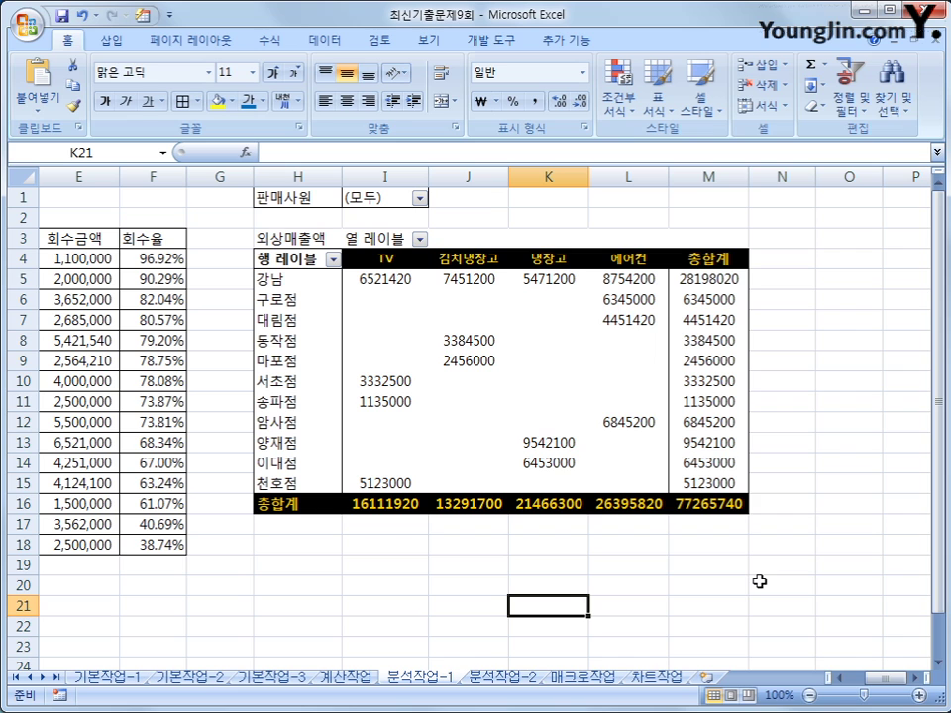
On the 분석작업-2 sheet, start a data consolidation into F10:H14 using the 평균 function.
click(505, 679)
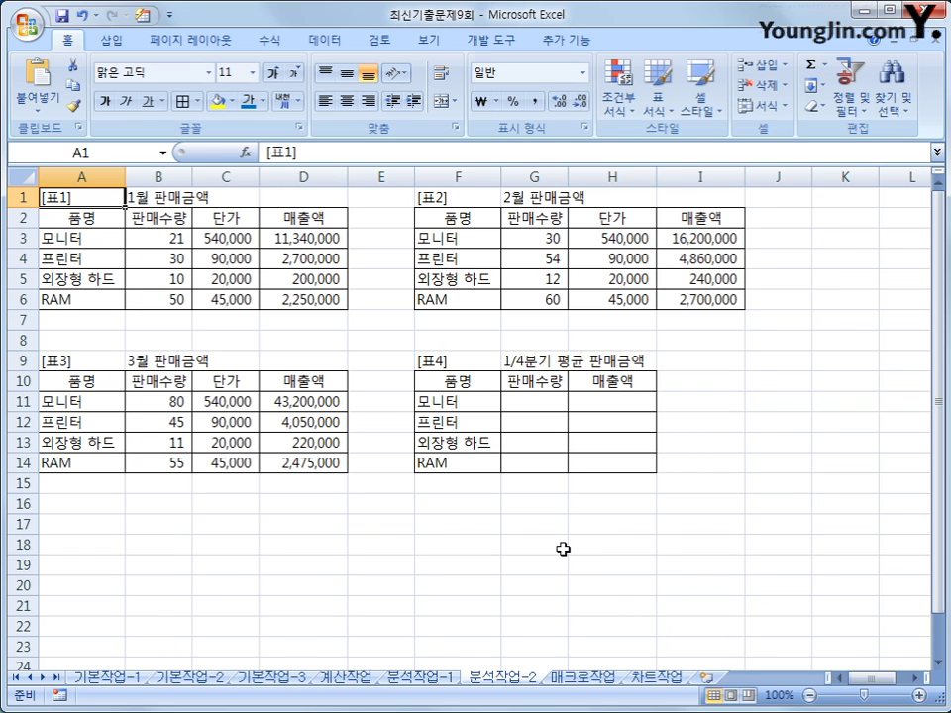
click(711, 577)
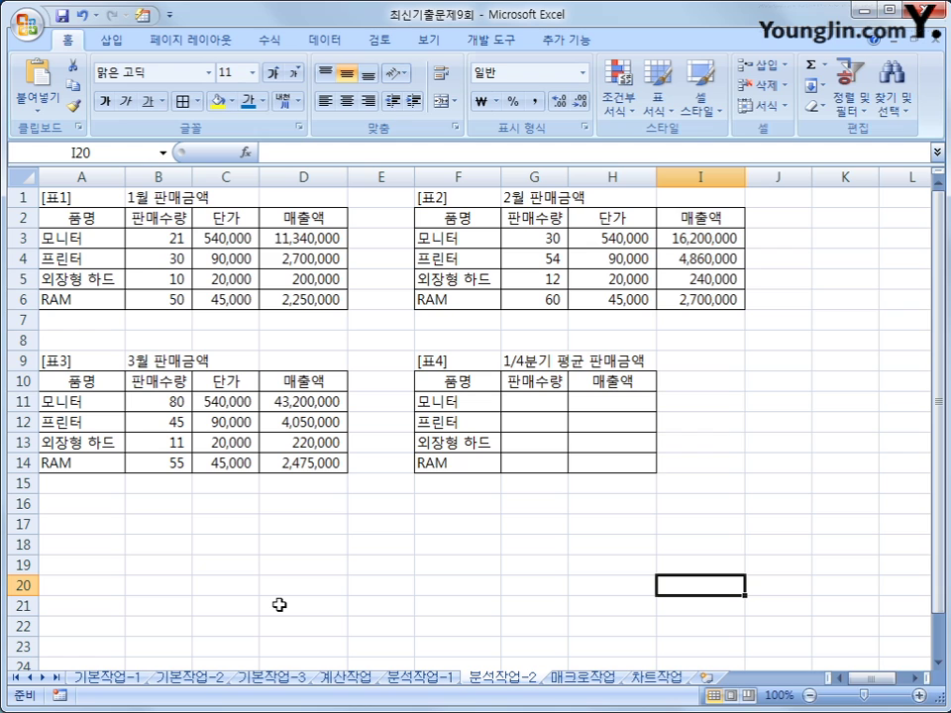
drag(492, 385, 619, 464)
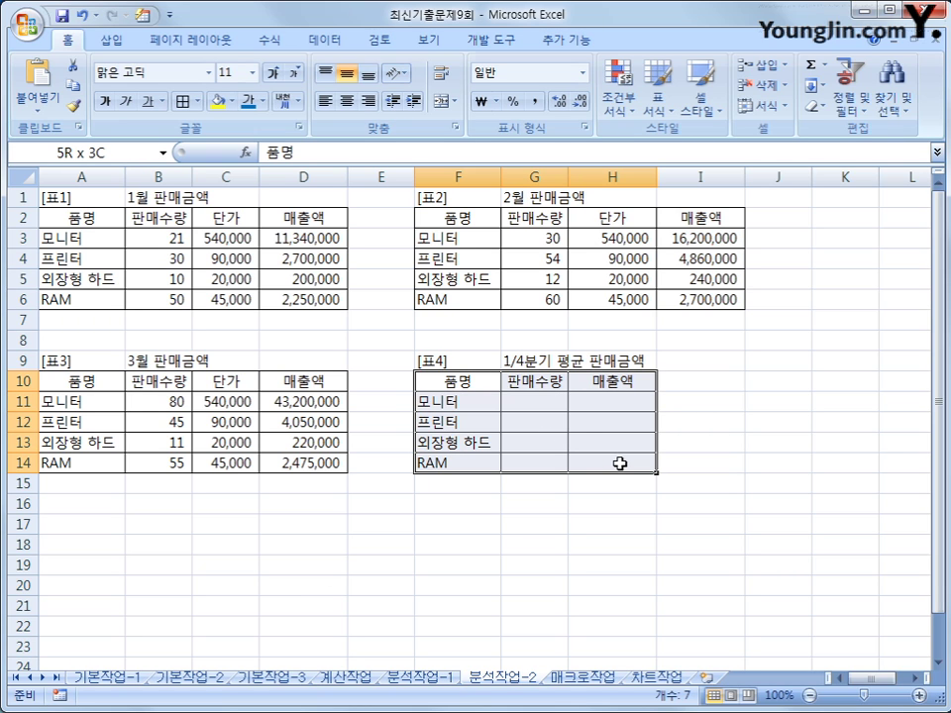
drag(619, 463, 619, 464)
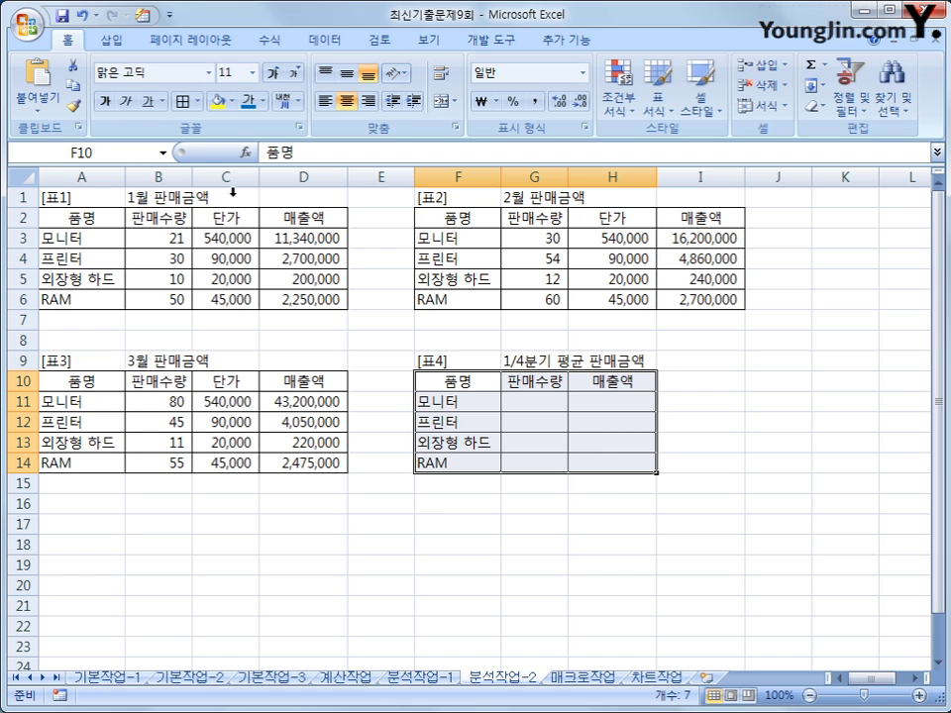
click(324, 40)
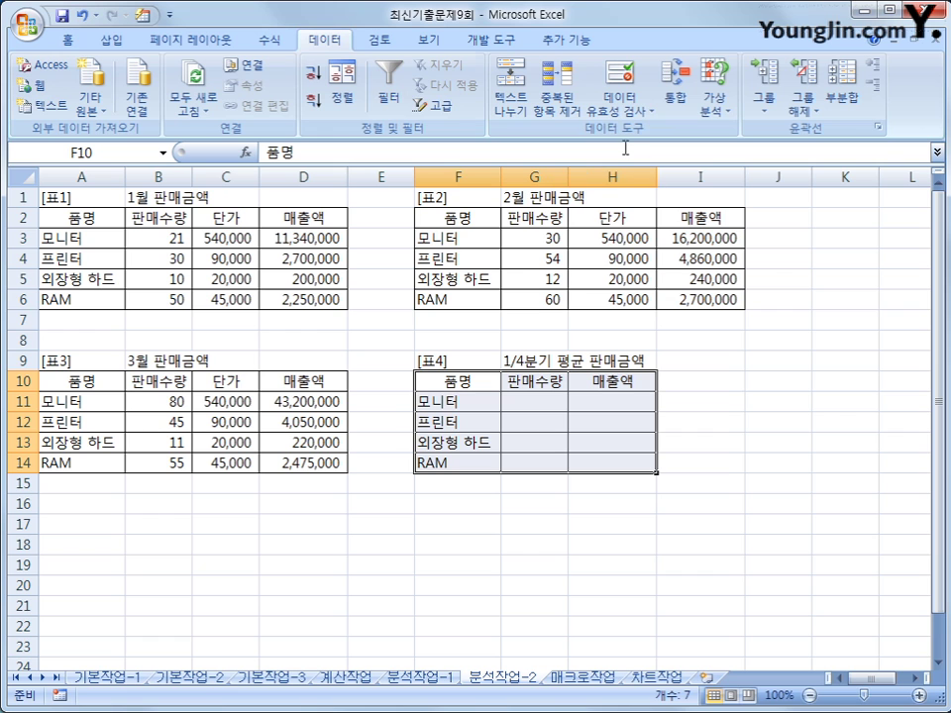
click(688, 107)
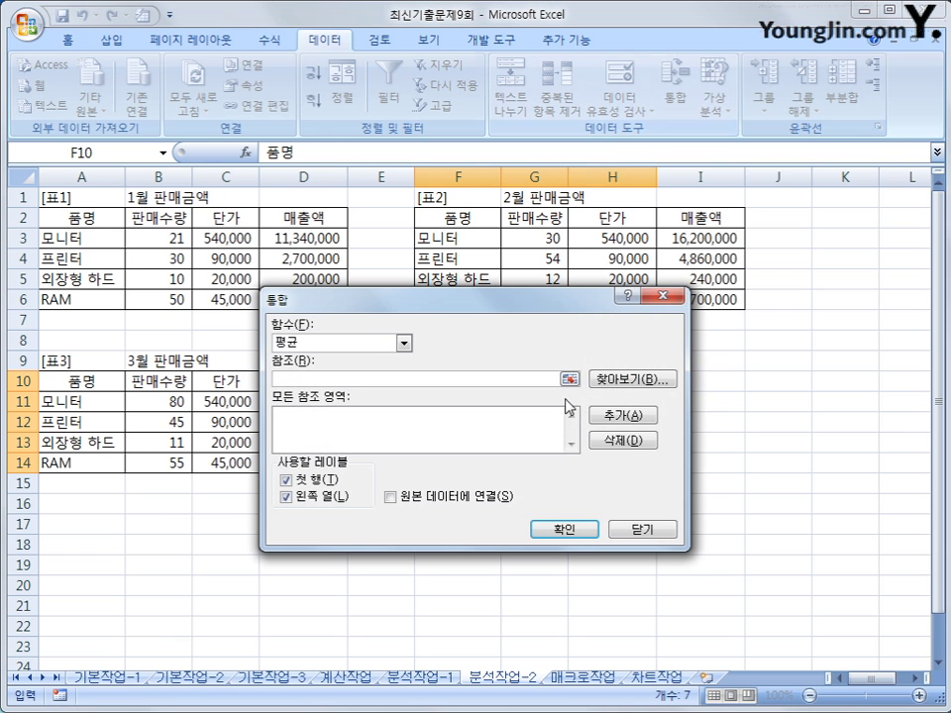
click(405, 343)
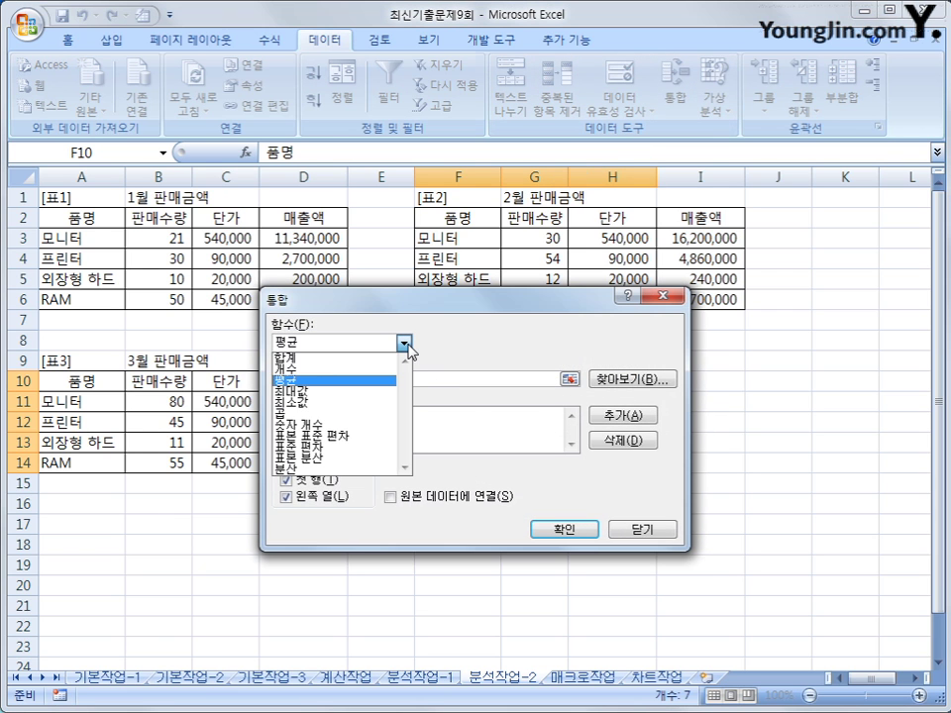
click(372, 381)
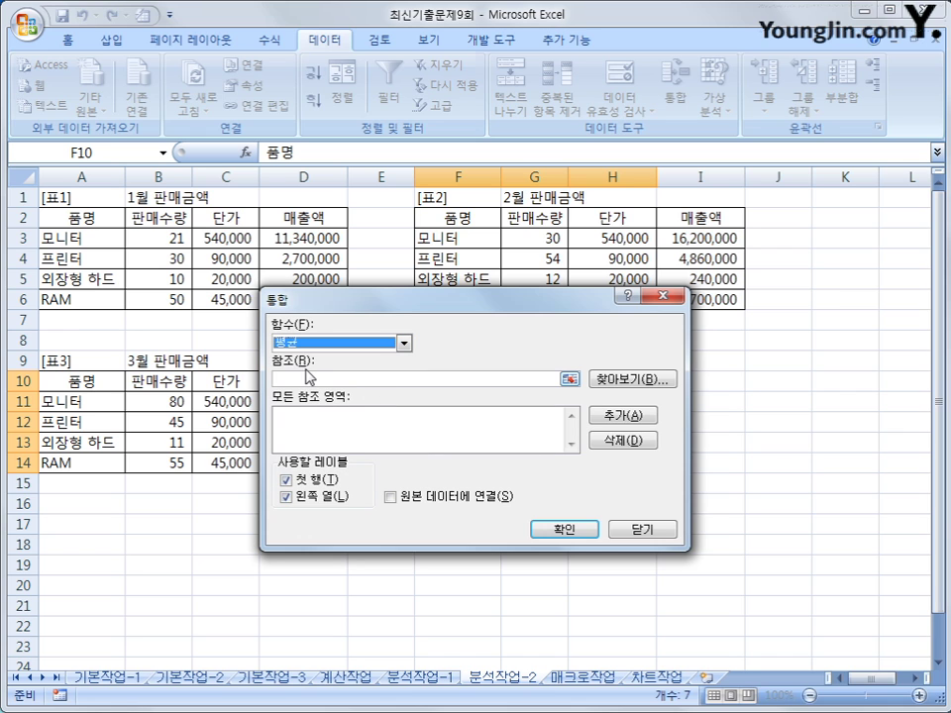
Add A2:D6, F2:I6 and A10:D14 as the consolidation references and run the consolidation.
key(Tab)
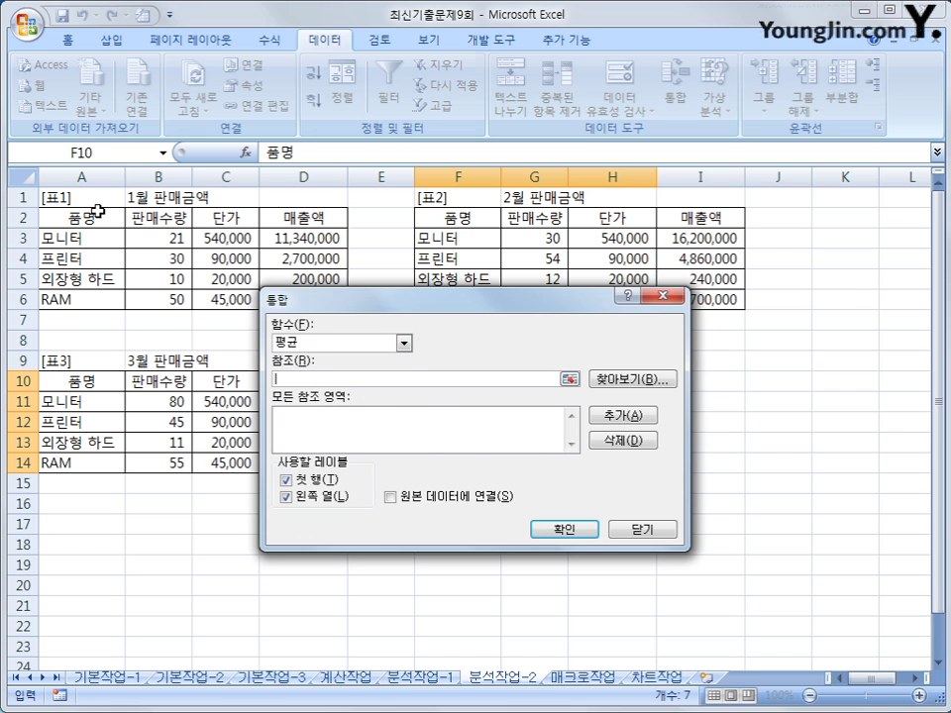
drag(97, 214, 310, 298)
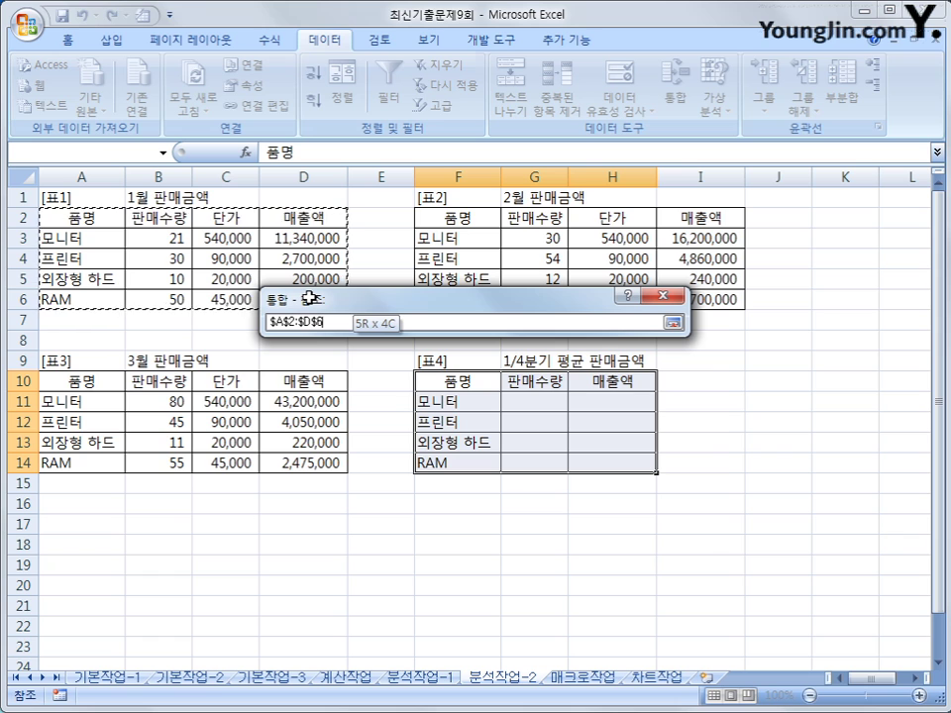
key(Return)
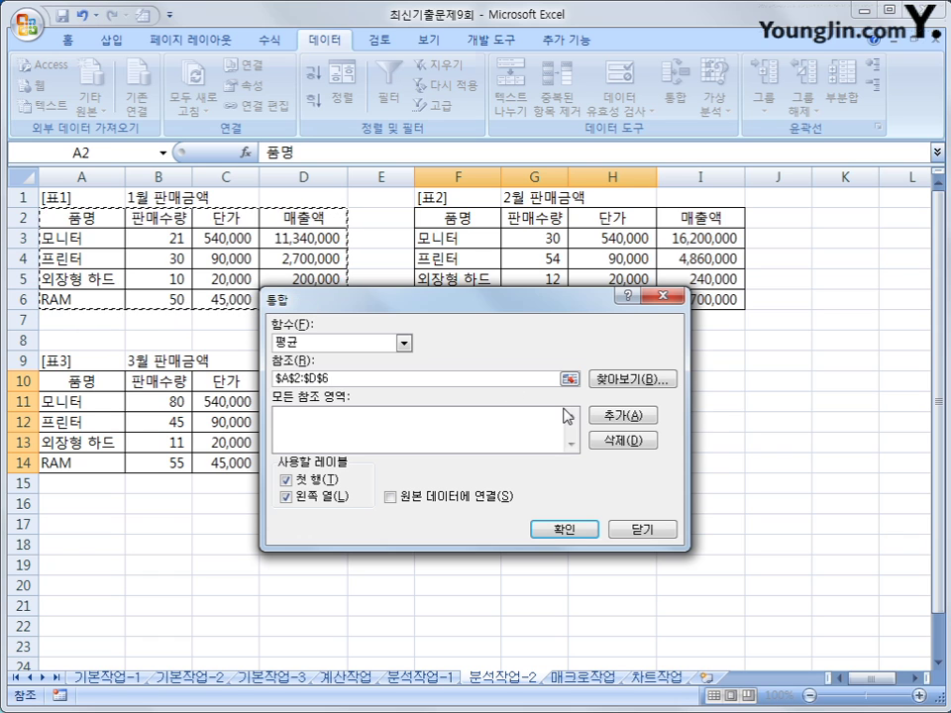
click(627, 427)
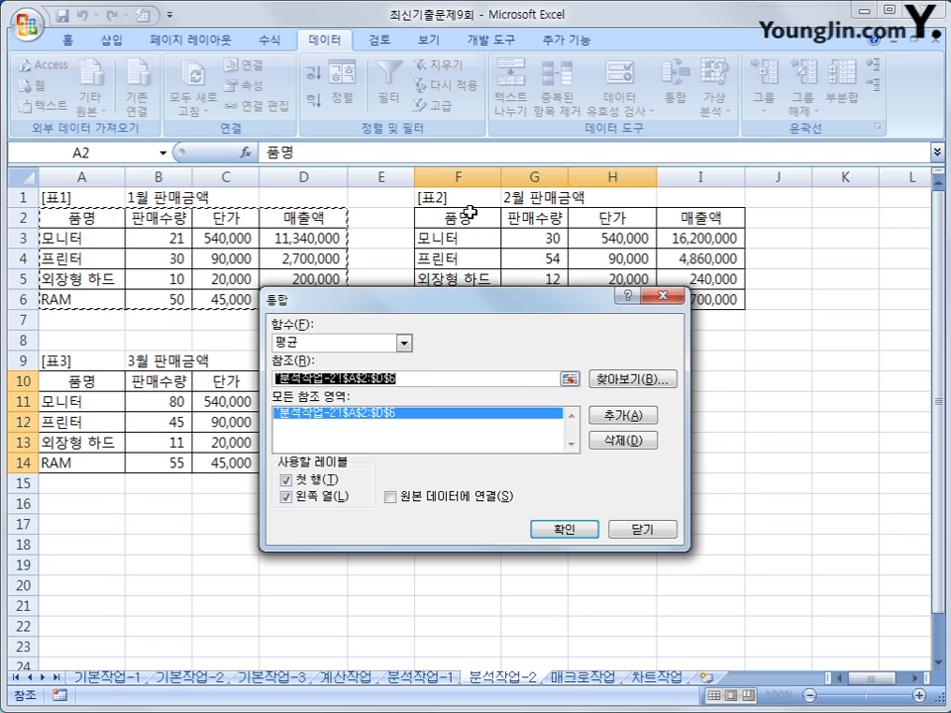
drag(488, 219, 715, 299)
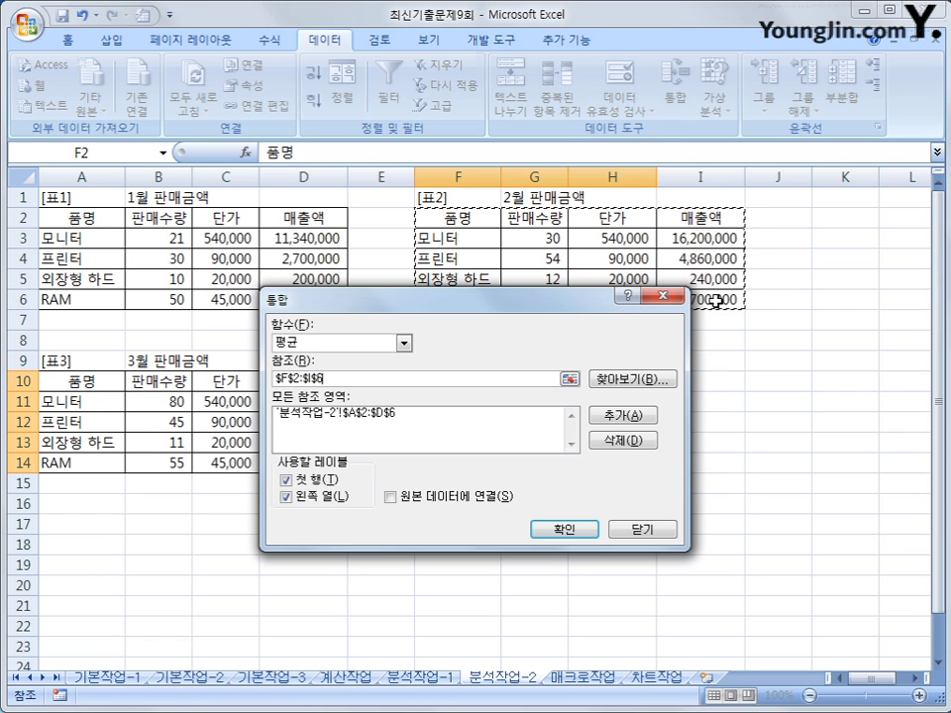
click(619, 416)
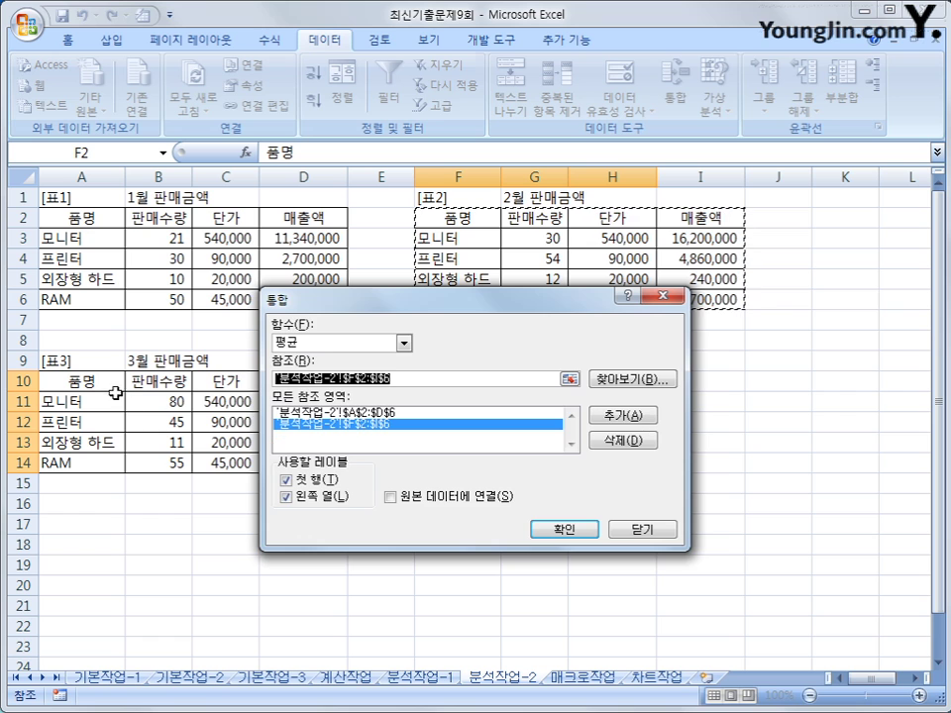
drag(115, 388, 312, 463)
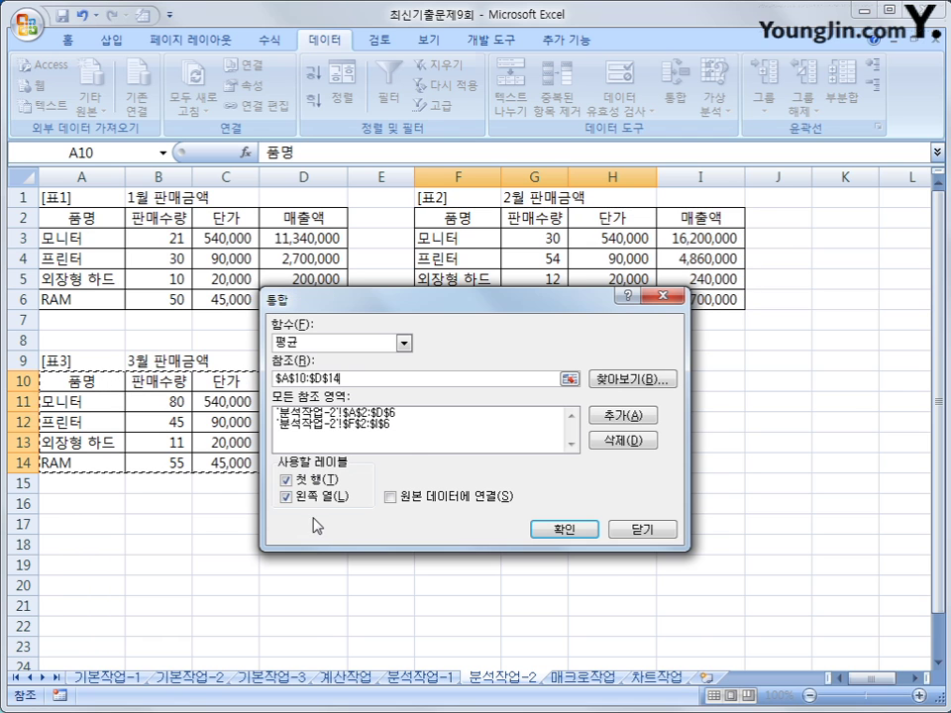
click(628, 416)
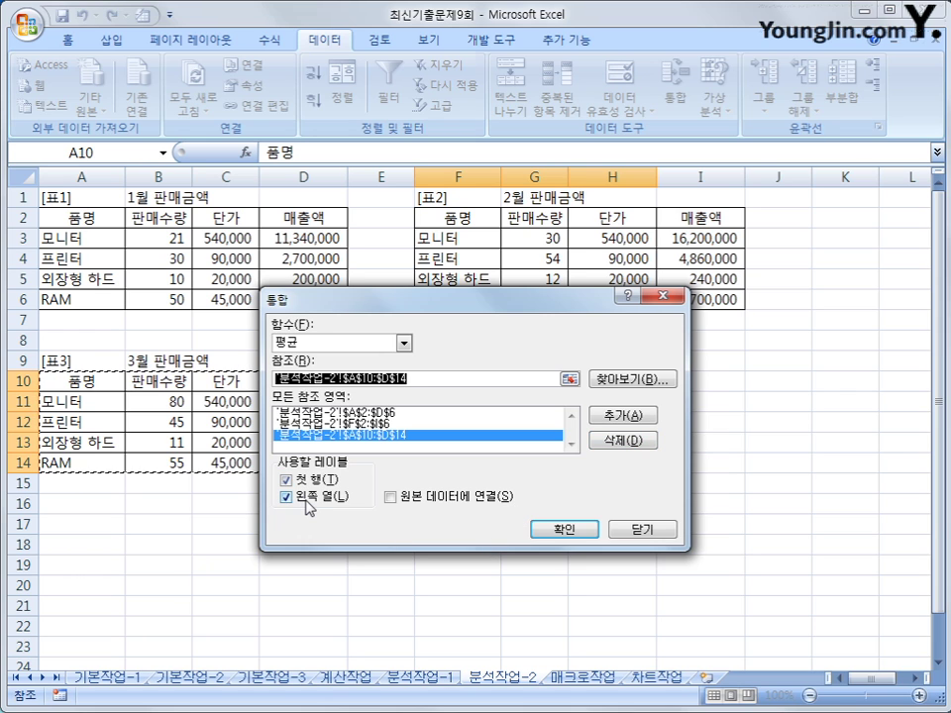
click(541, 531)
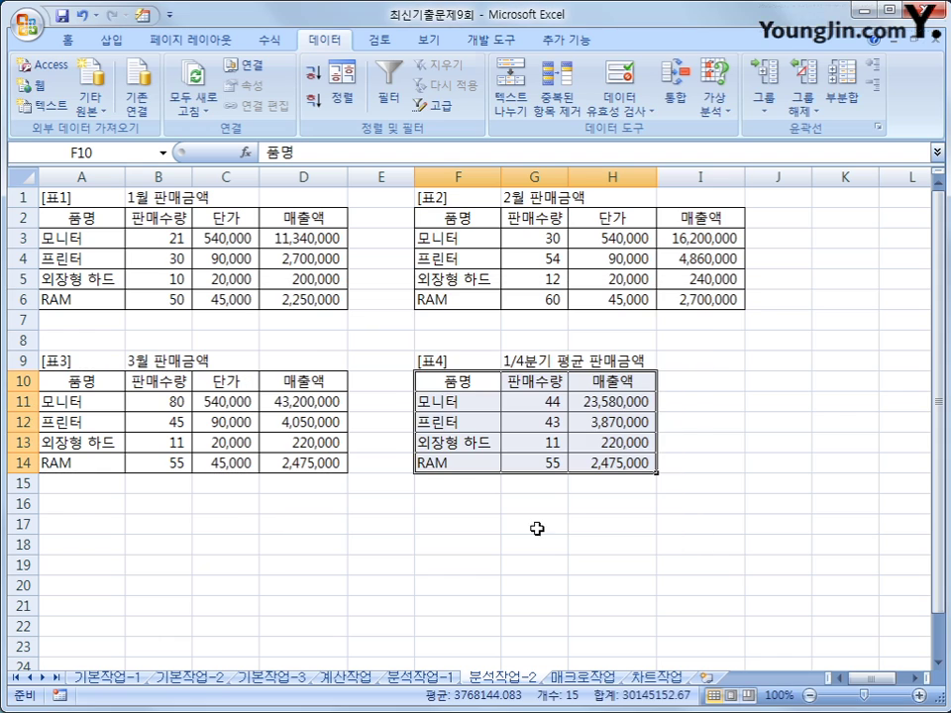
click(605, 465)
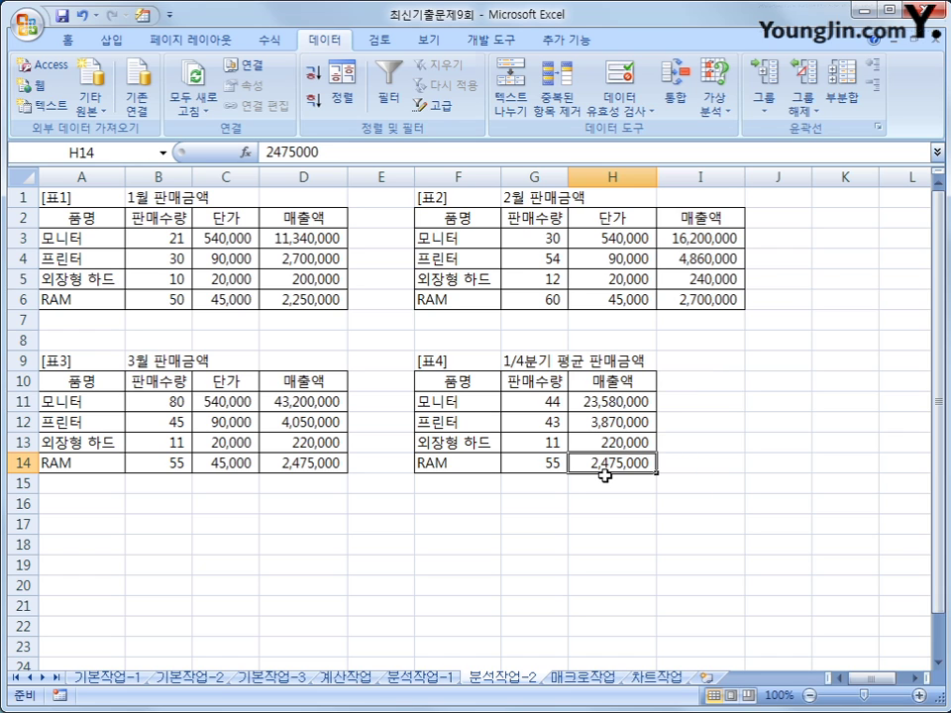
On the 매크로작업 sheet, start recording a macro named 통화 stored in the current workbook.
click(581, 678)
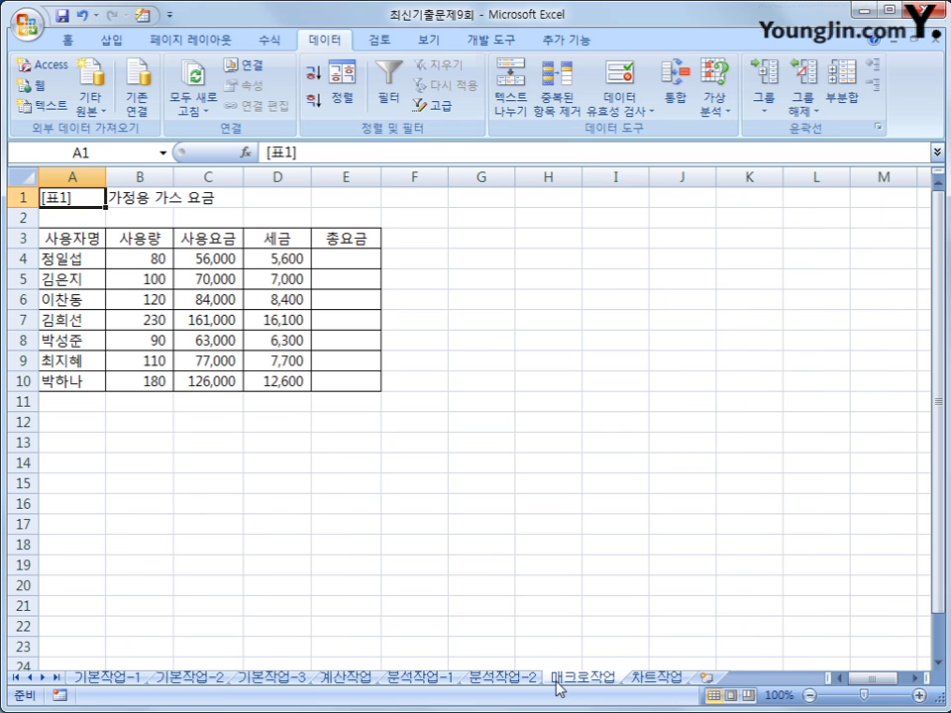
click(626, 483)
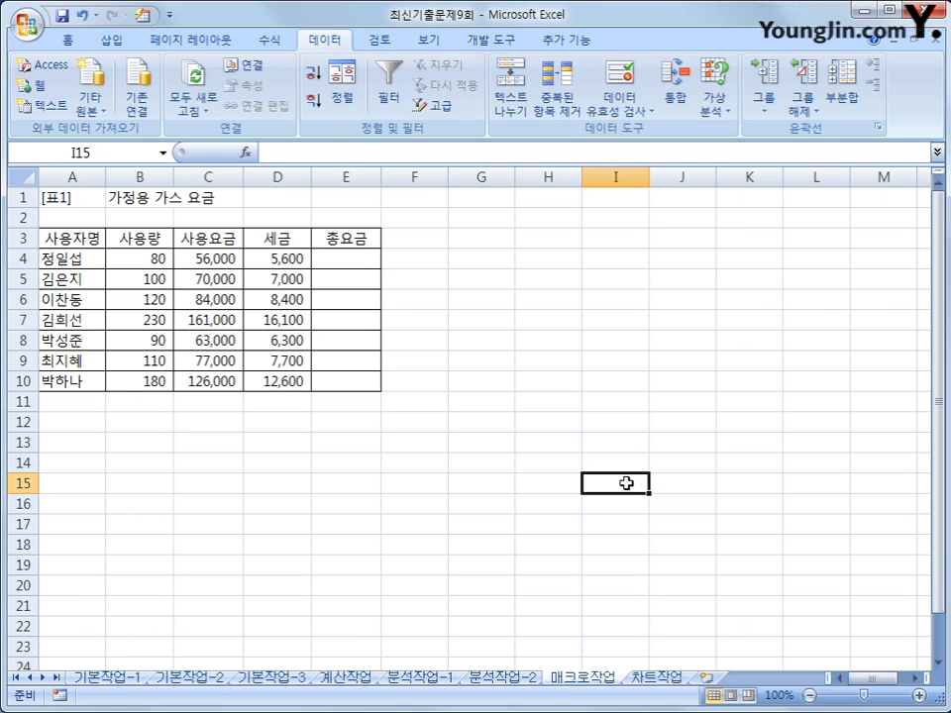
click(61, 695)
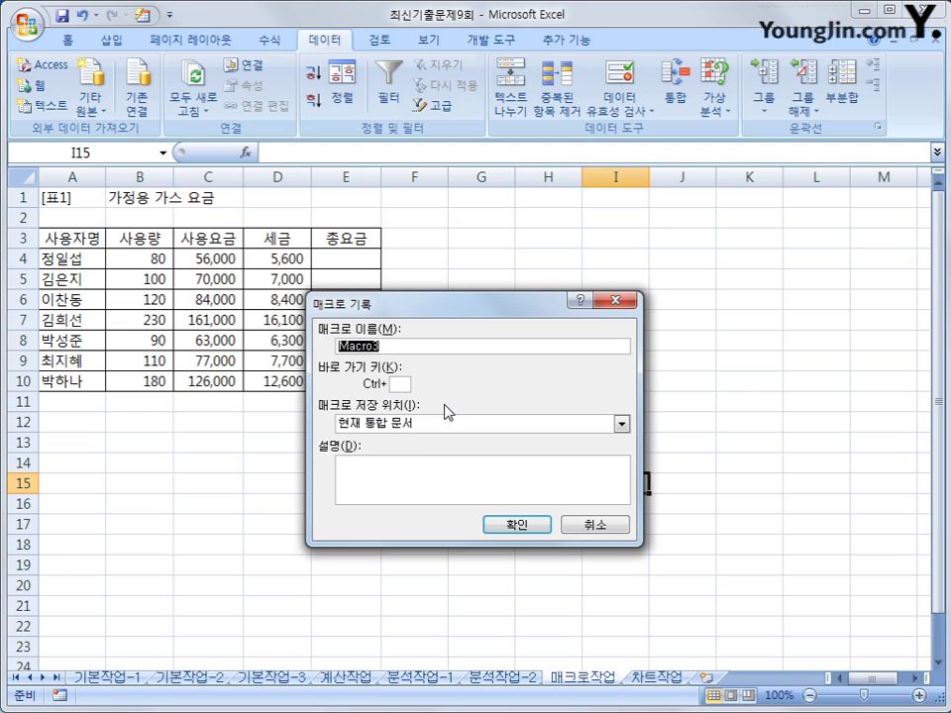
text(통ㅎㅘ)
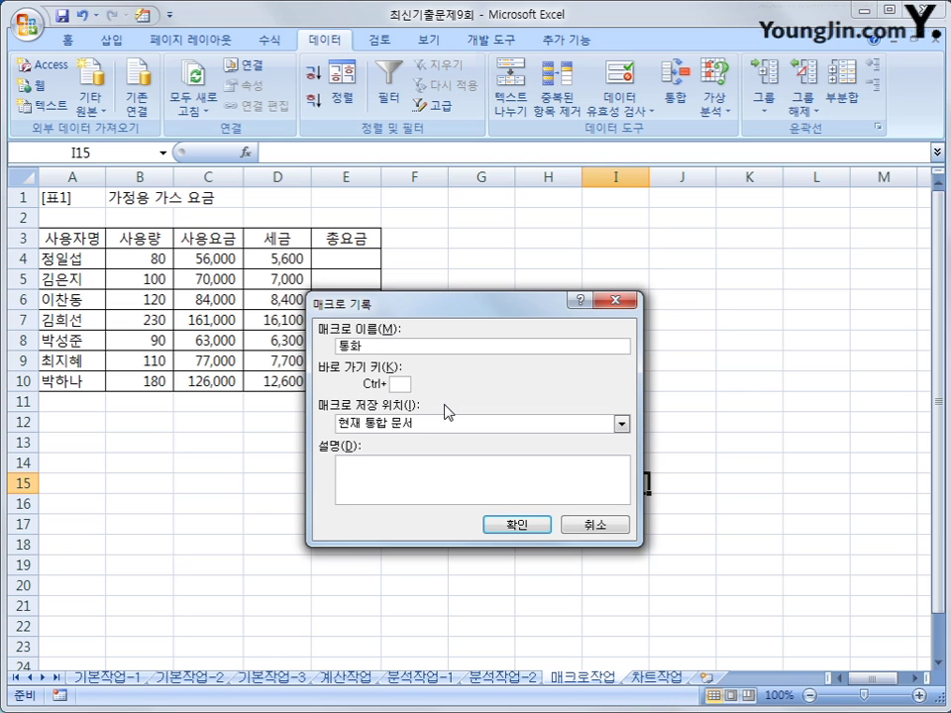
click(516, 525)
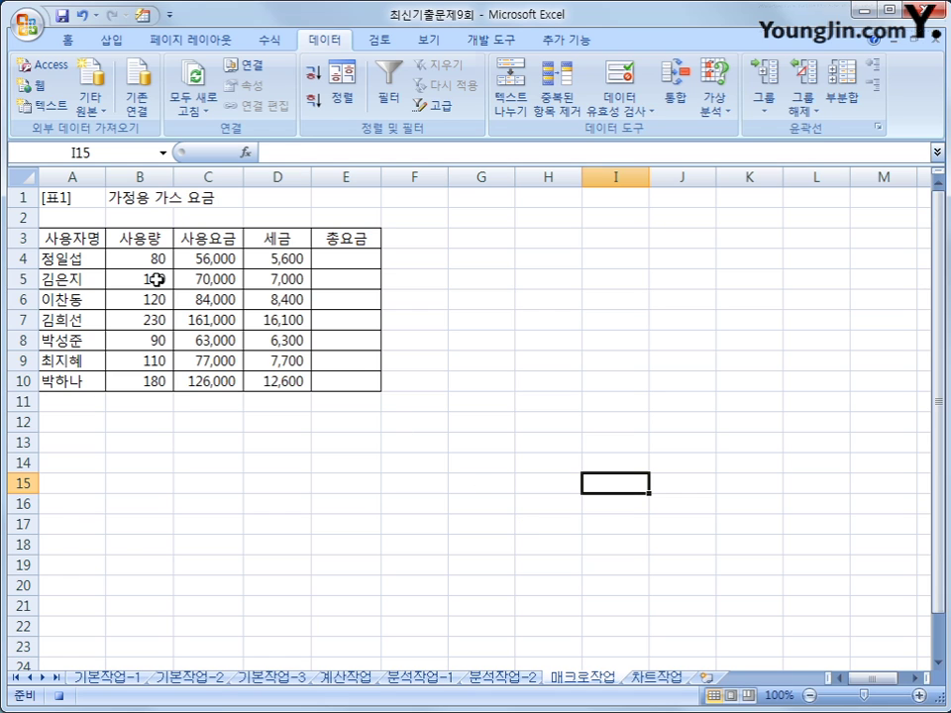
Record applying the 통화 number format to C4:D10, and stop the macro recording.
click(226, 260)
drag(226, 261, 283, 381)
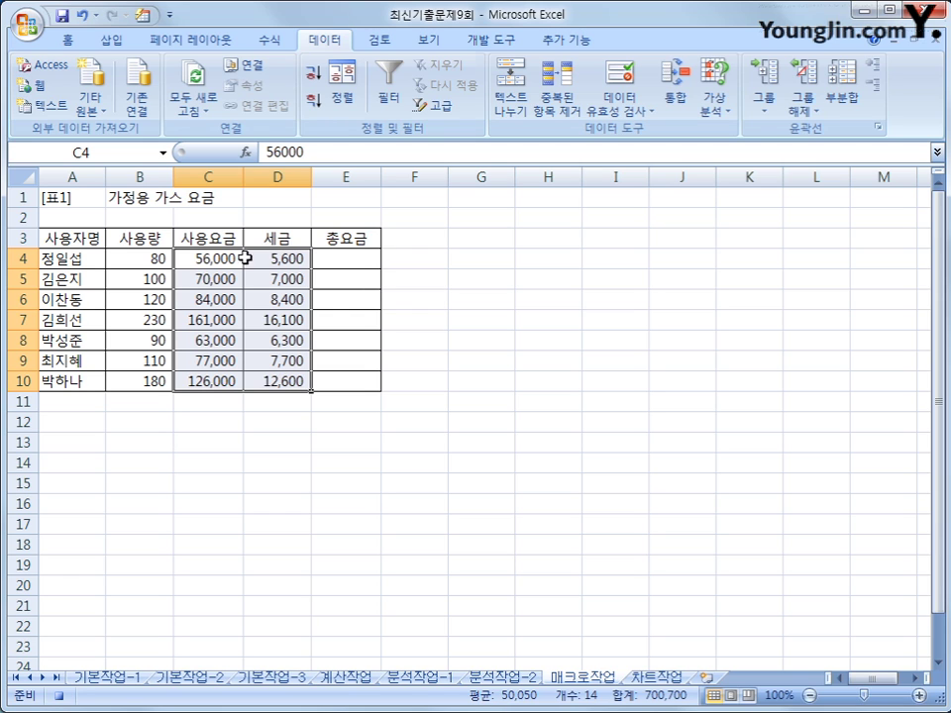
click(65, 39)
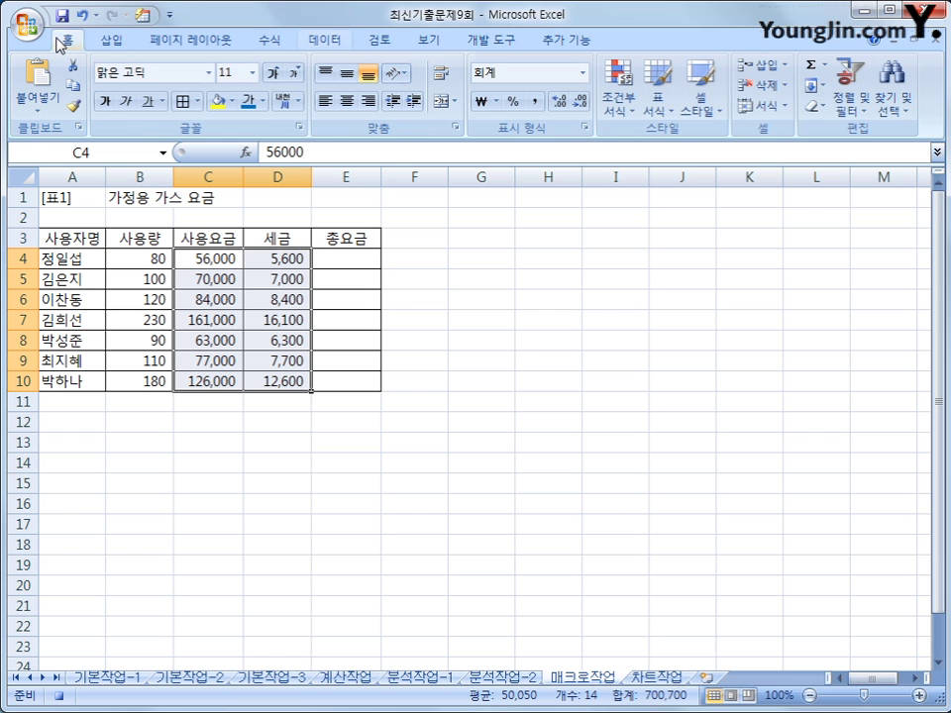
click(585, 74)
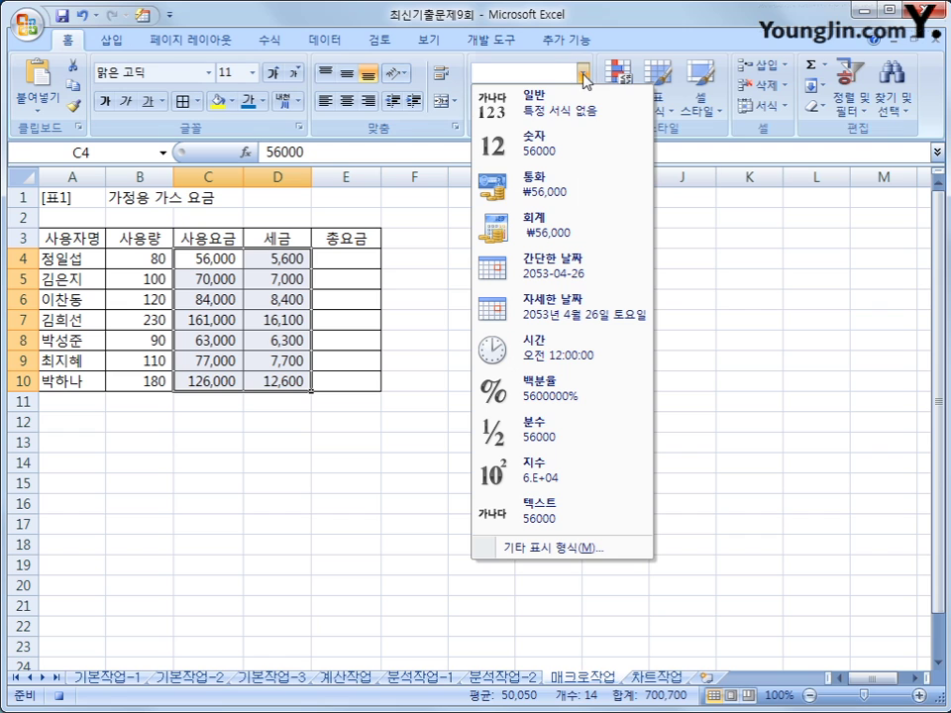
click(589, 194)
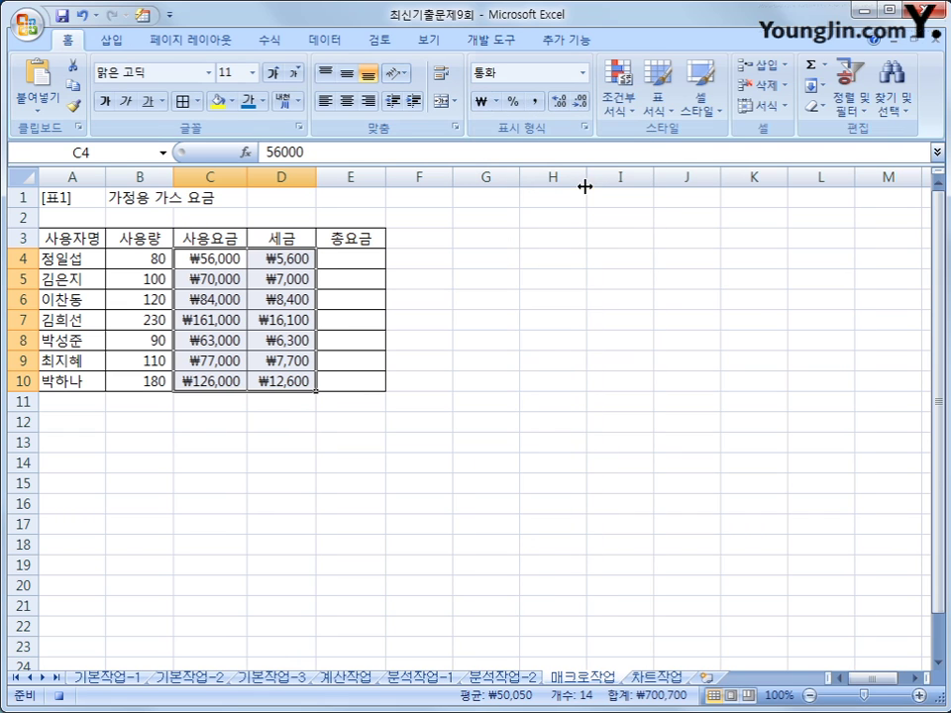
click(294, 384)
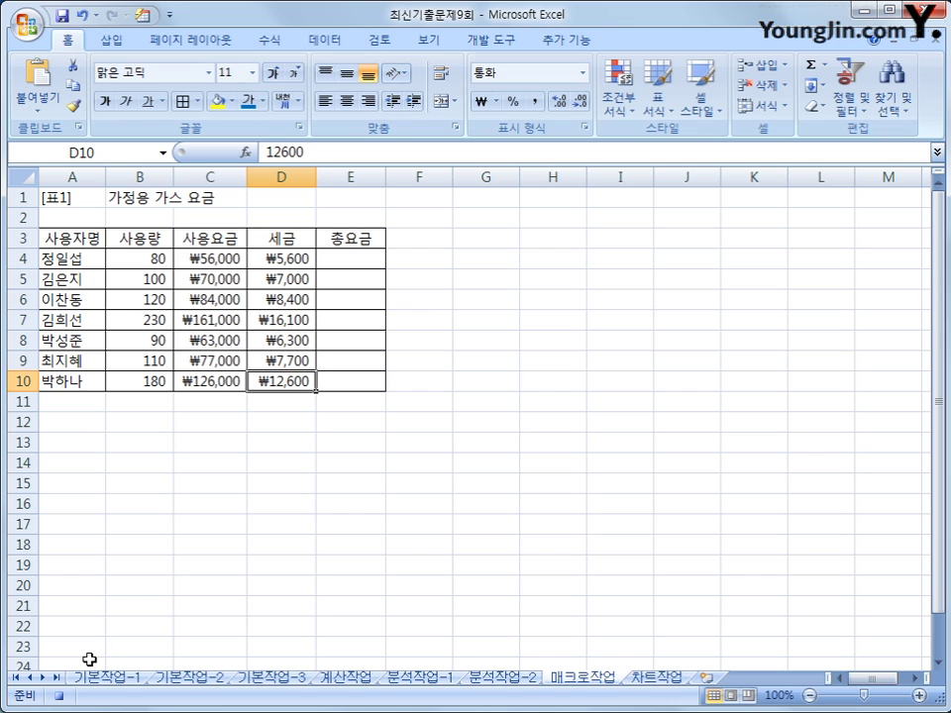
click(59, 701)
Insert a diamond shape fitted to cells H3:I5 and enter 통화 as its centred text.
click(109, 42)
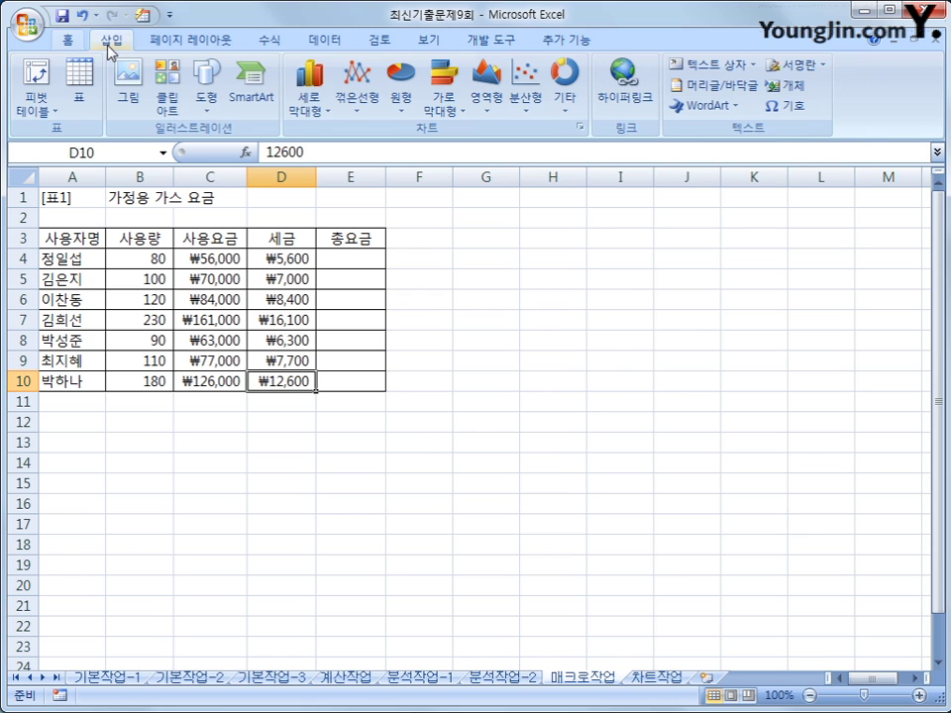
click(207, 103)
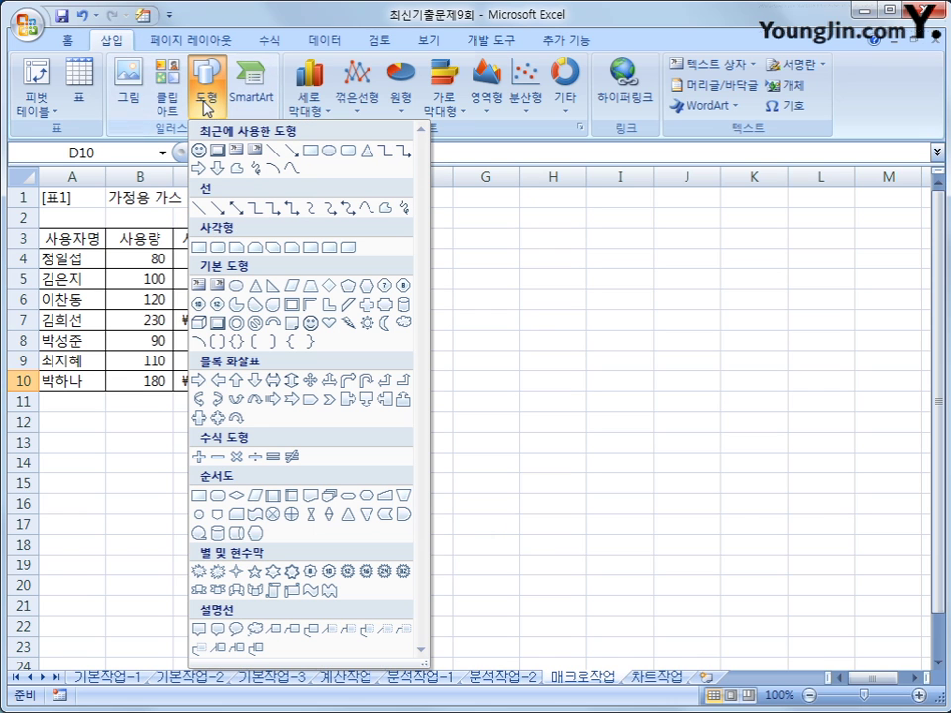
click(331, 288)
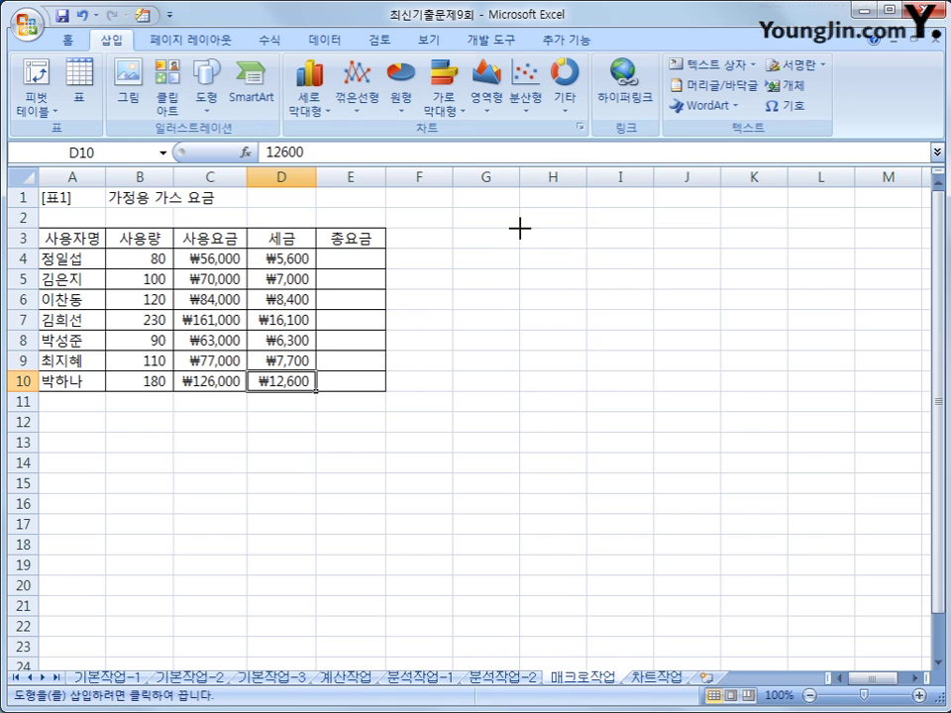
drag(520, 225, 635, 251)
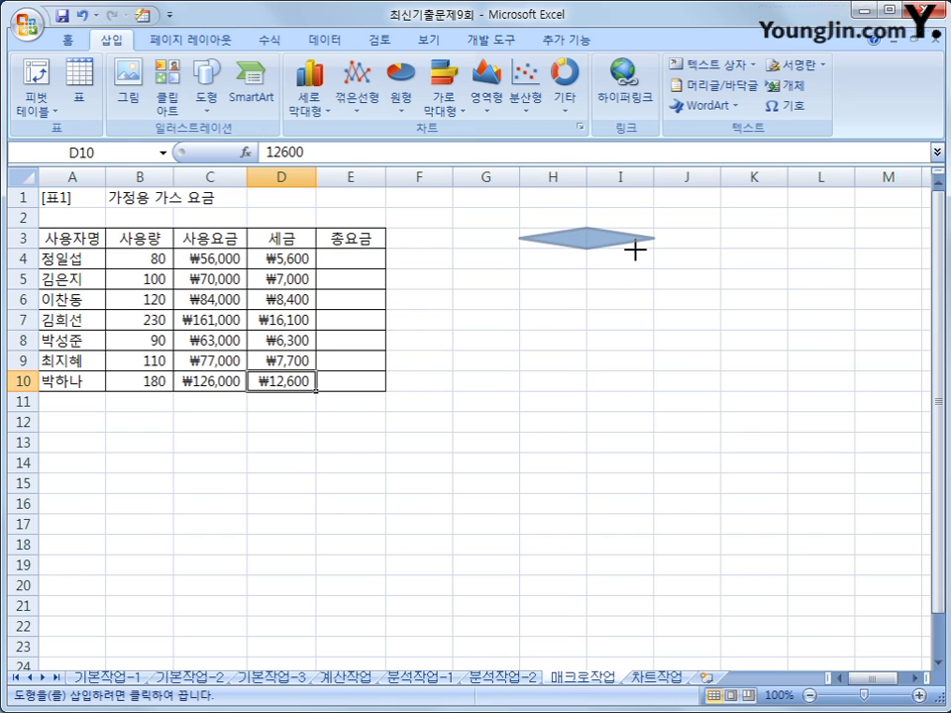
drag(635, 250, 632, 280)
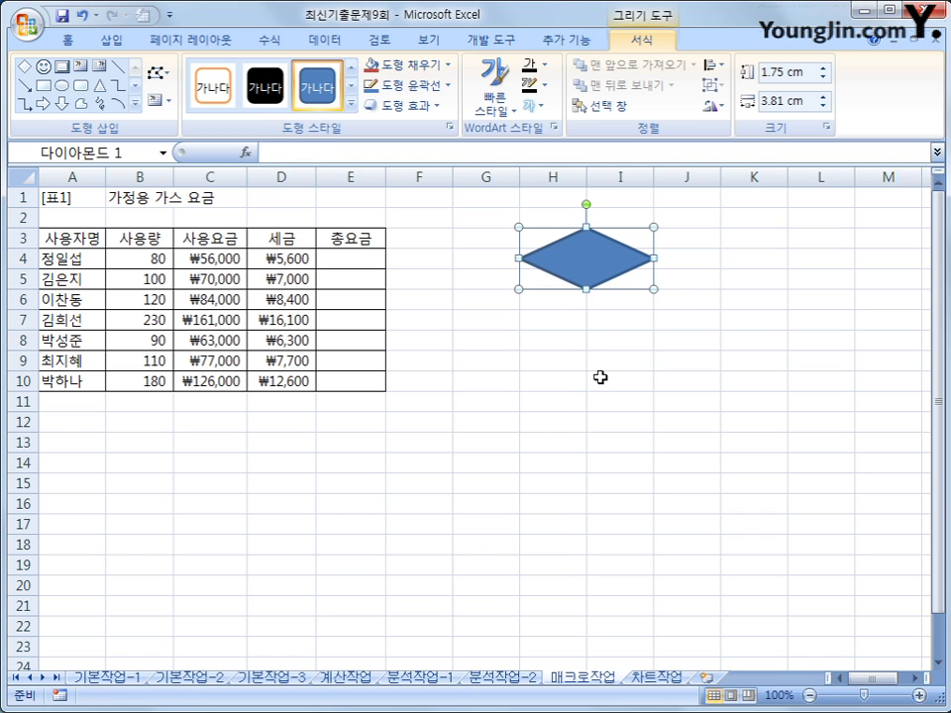
text(ㅌ)
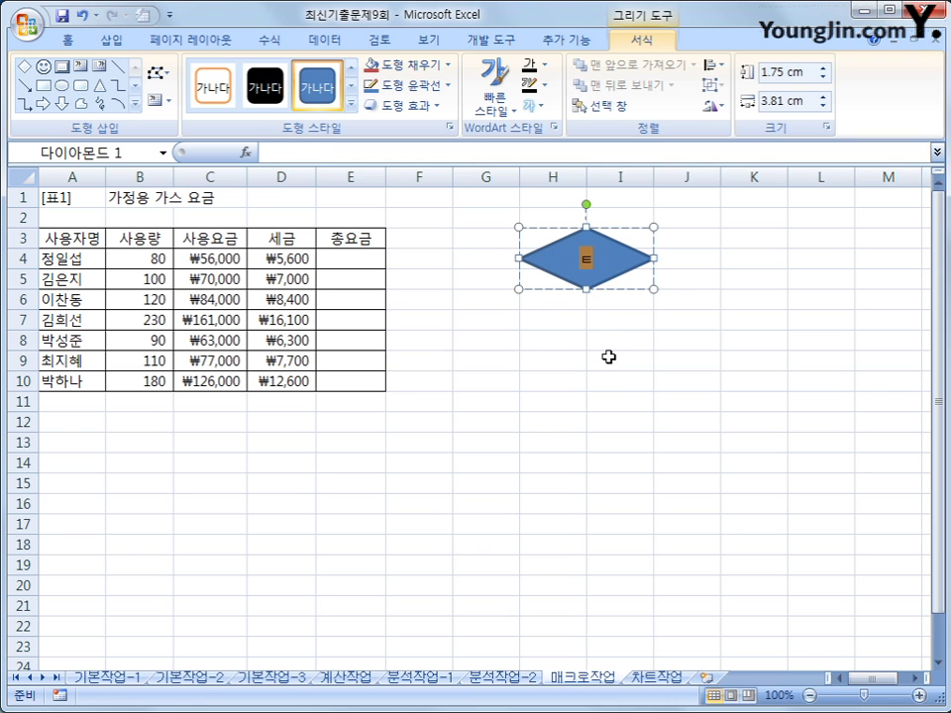
text(화)
click(634, 282)
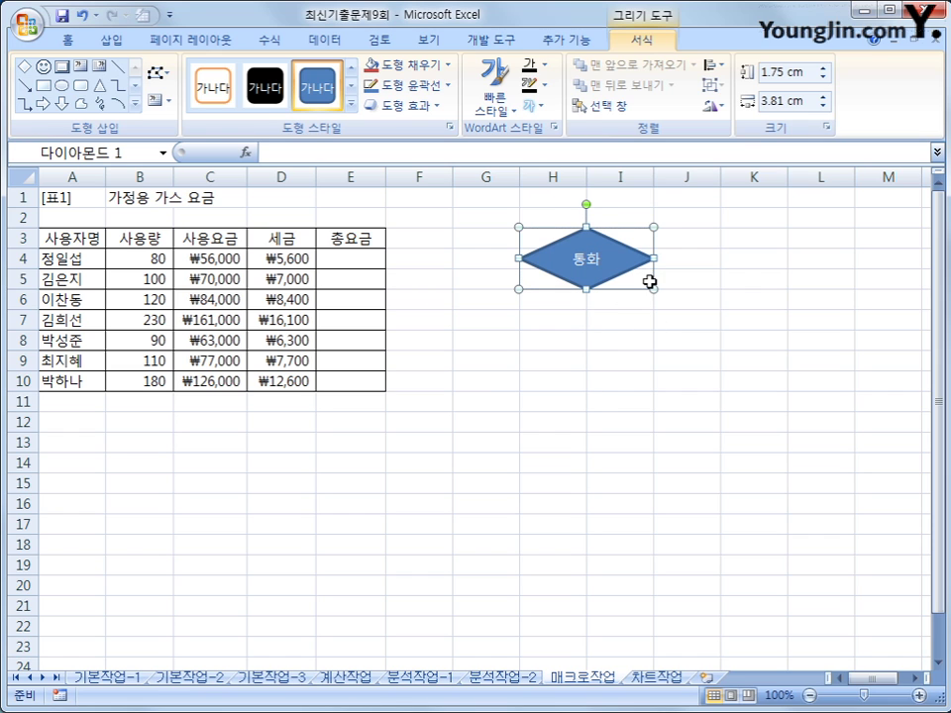
click(67, 40)
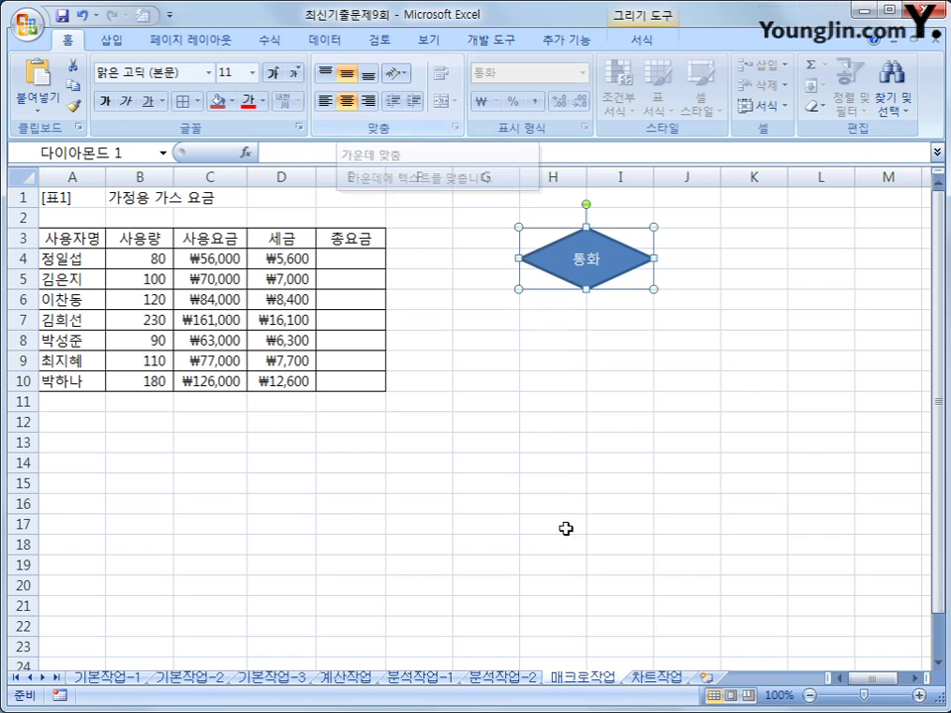
Assign the 통화 macro to the diamond shape and deselect the shape.
right_click(620, 255)
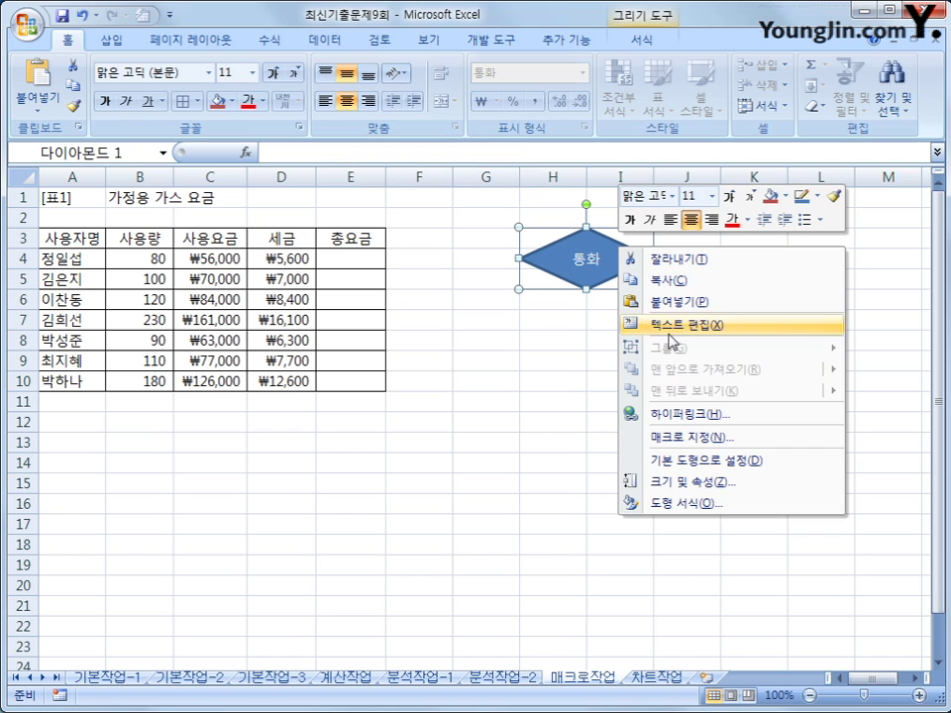
click(666, 448)
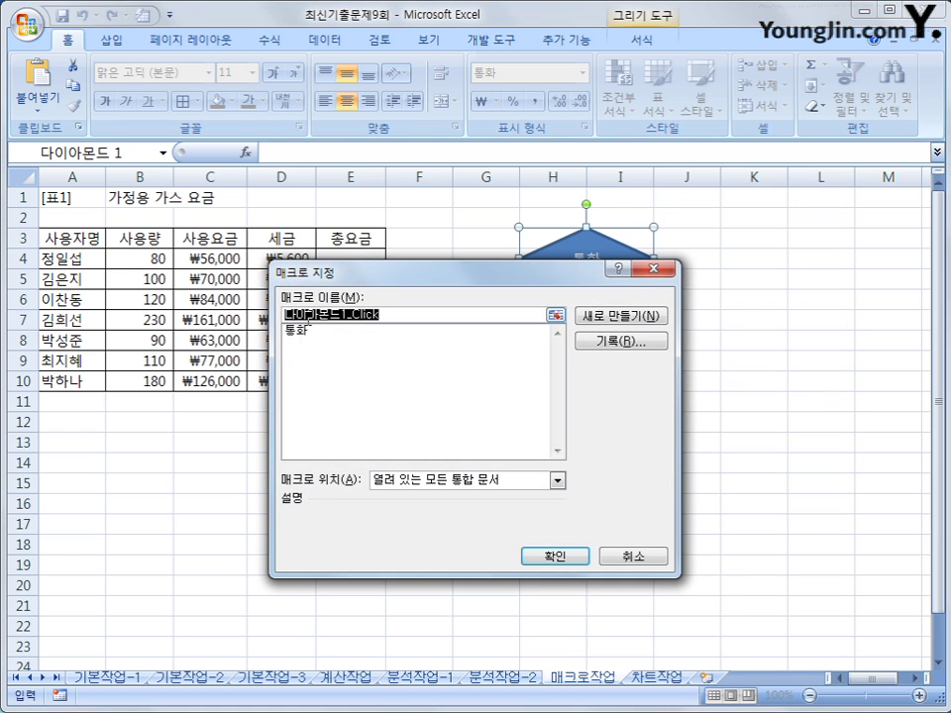
click(305, 331)
click(558, 555)
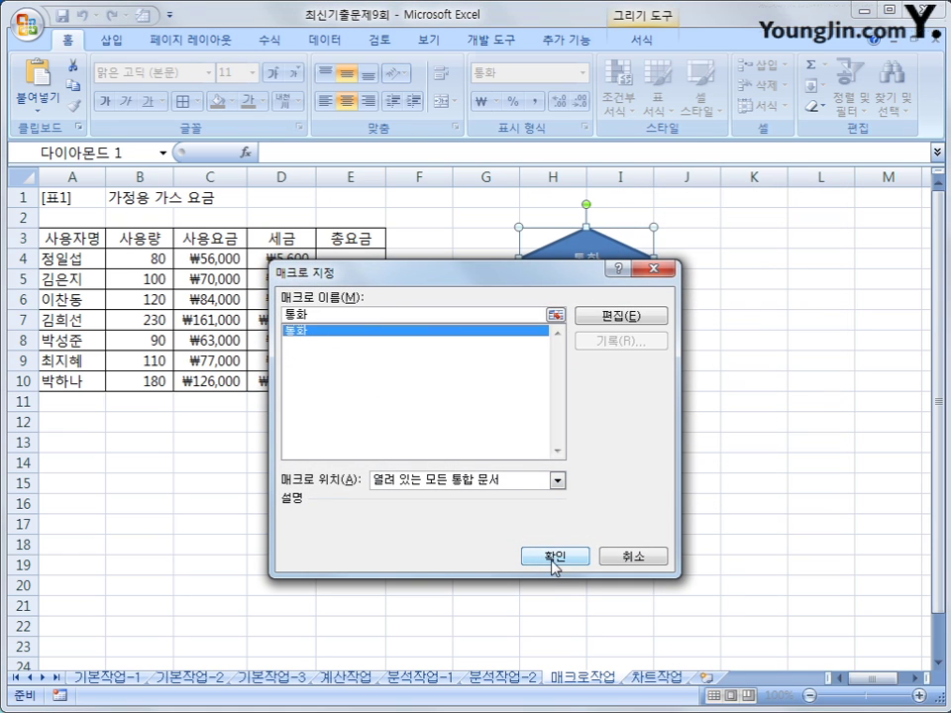
click(817, 508)
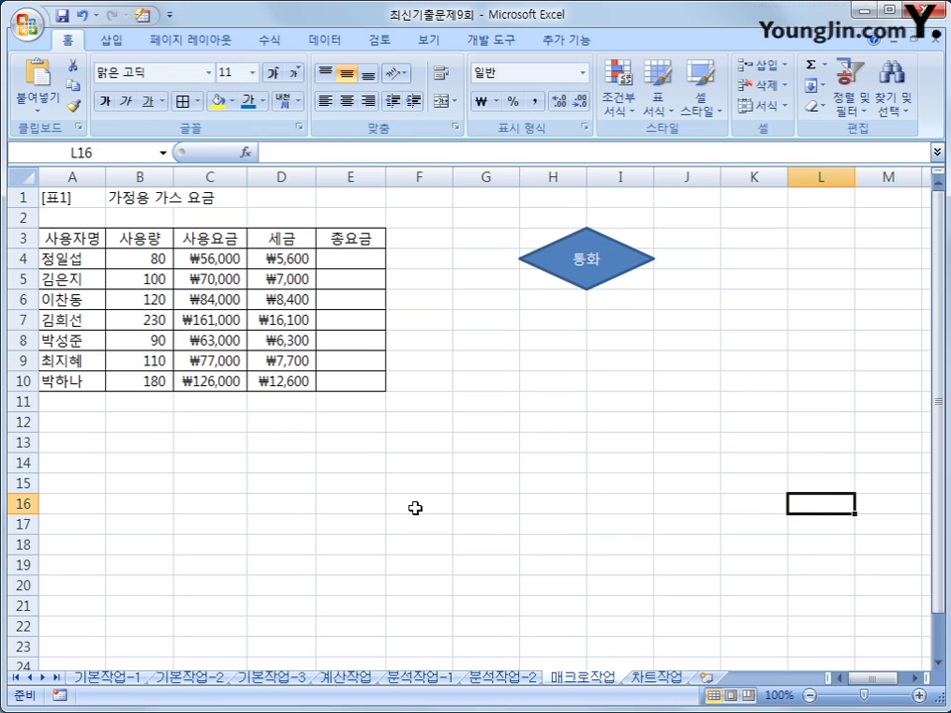
Start recording a macro named 총요금 stored in the current workbook.
click(303, 492)
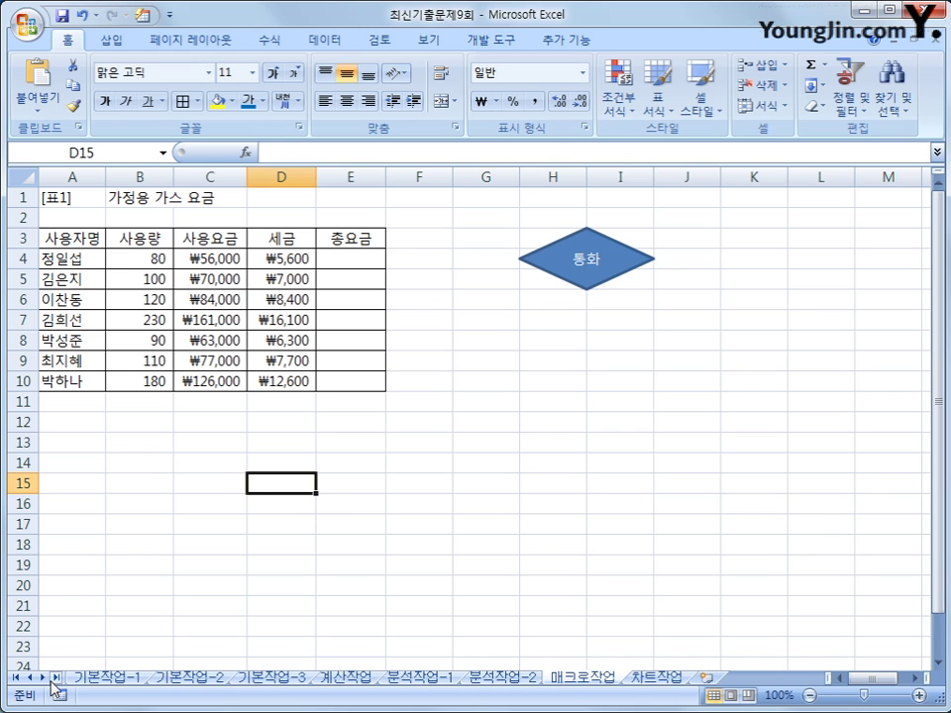
click(61, 697)
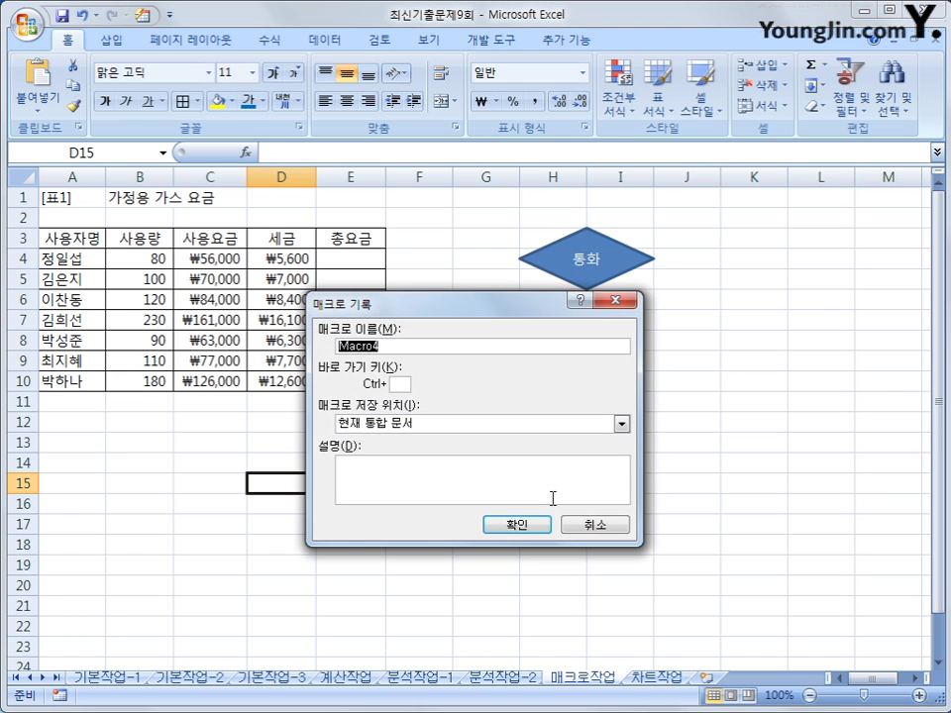
text(총요금)
click(516, 525)
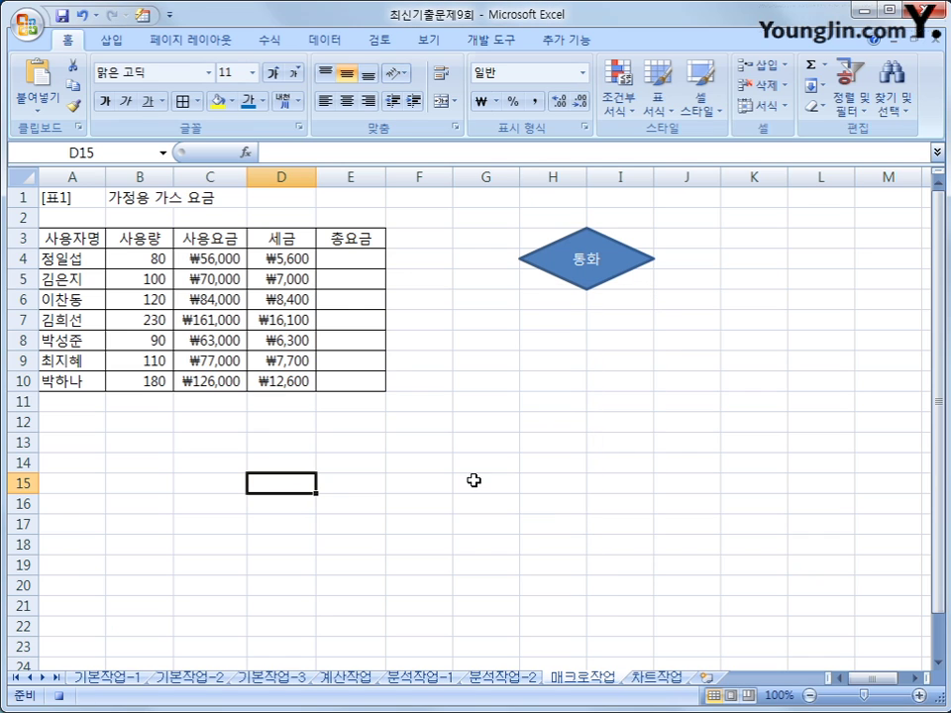
Record entering =C4+D4 in E4 and filling the formula through E10, and stop the macro recording.
click(338, 266)
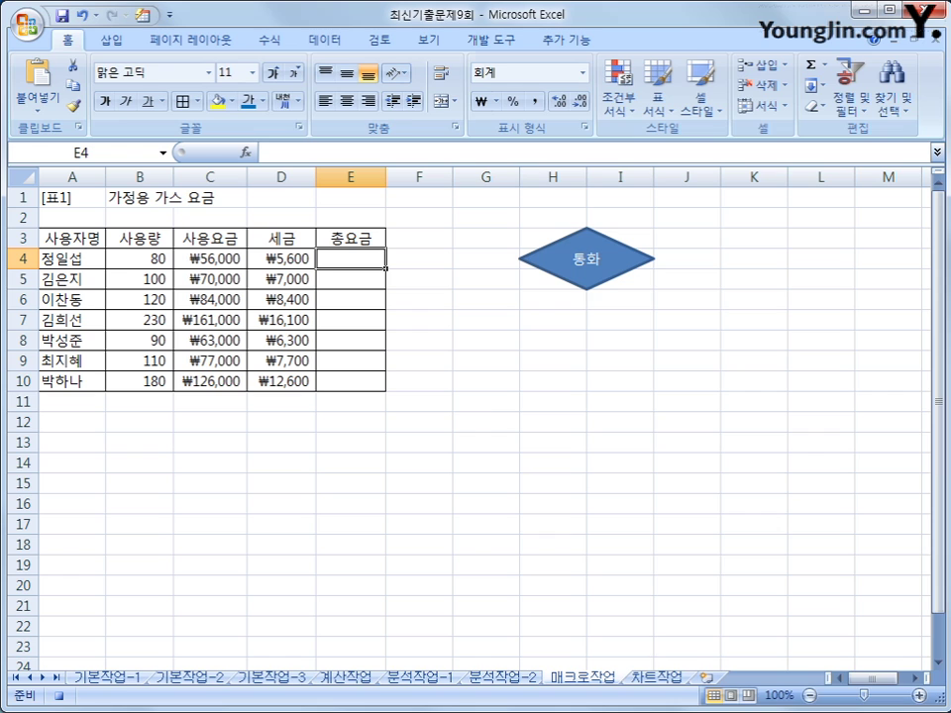
text(=)
click(226, 258)
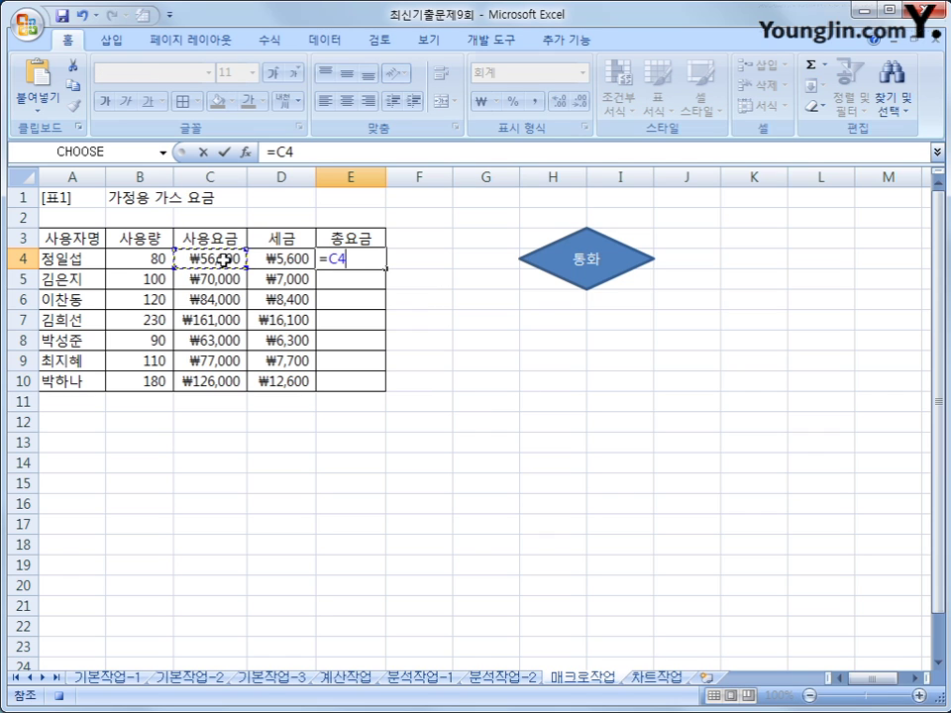
text(+)
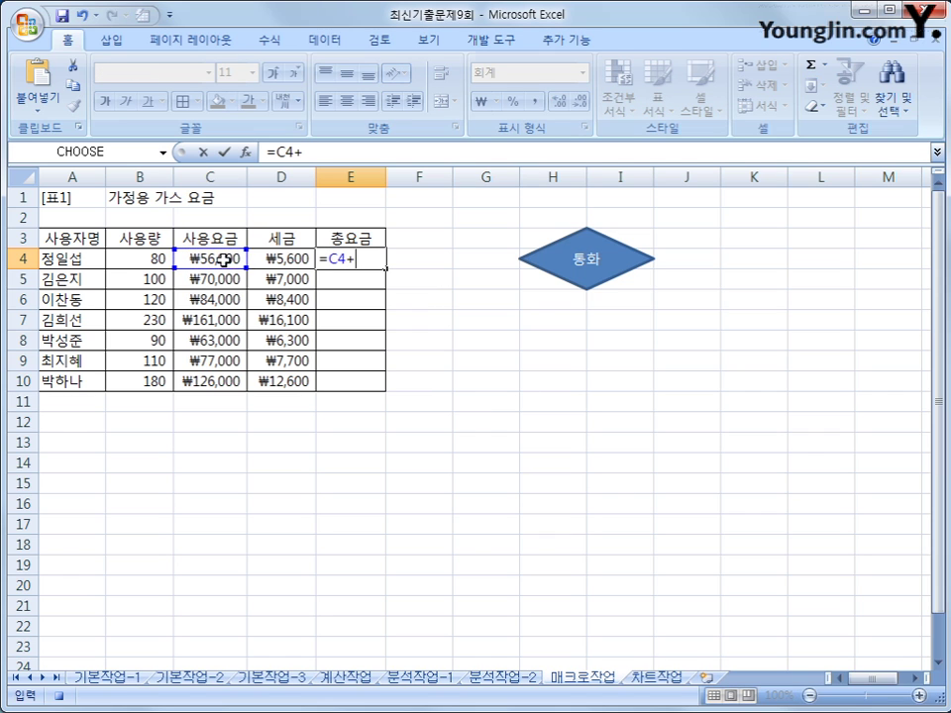
click(286, 260)
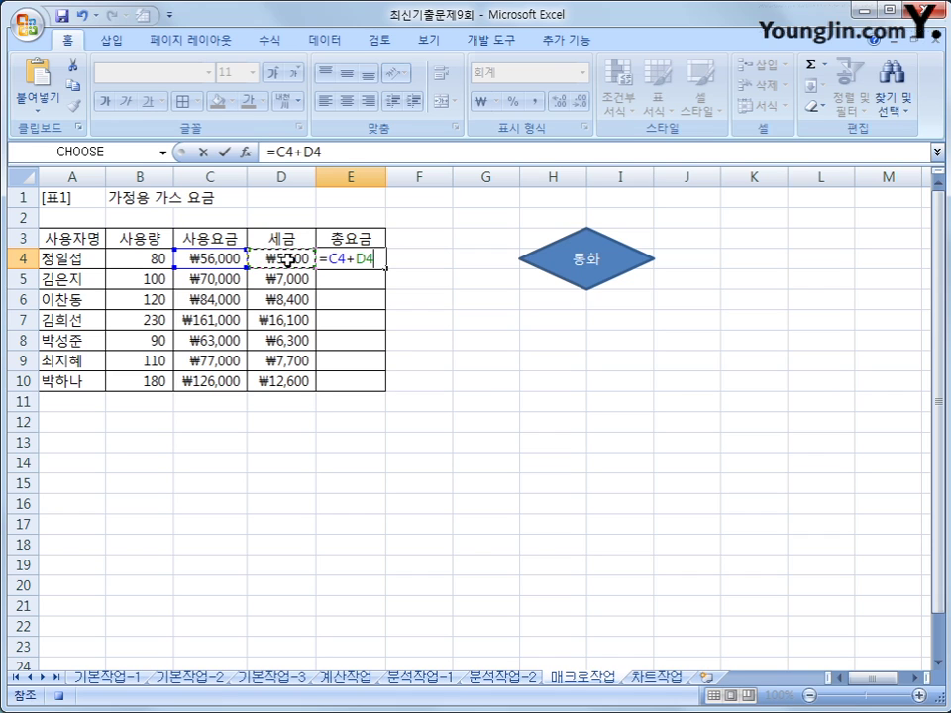
key(Return)
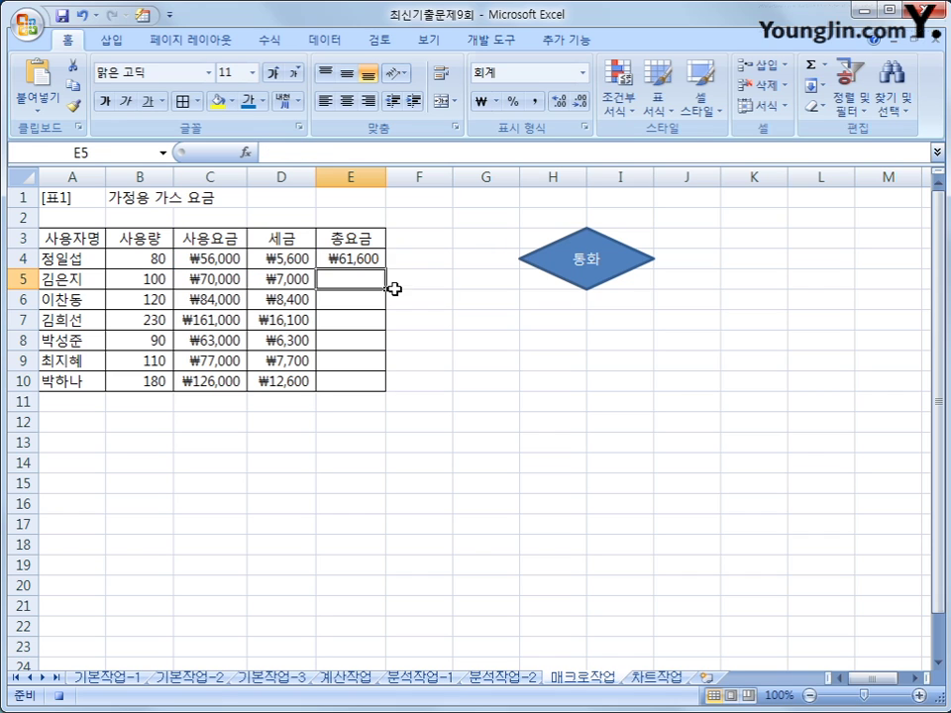
click(377, 255)
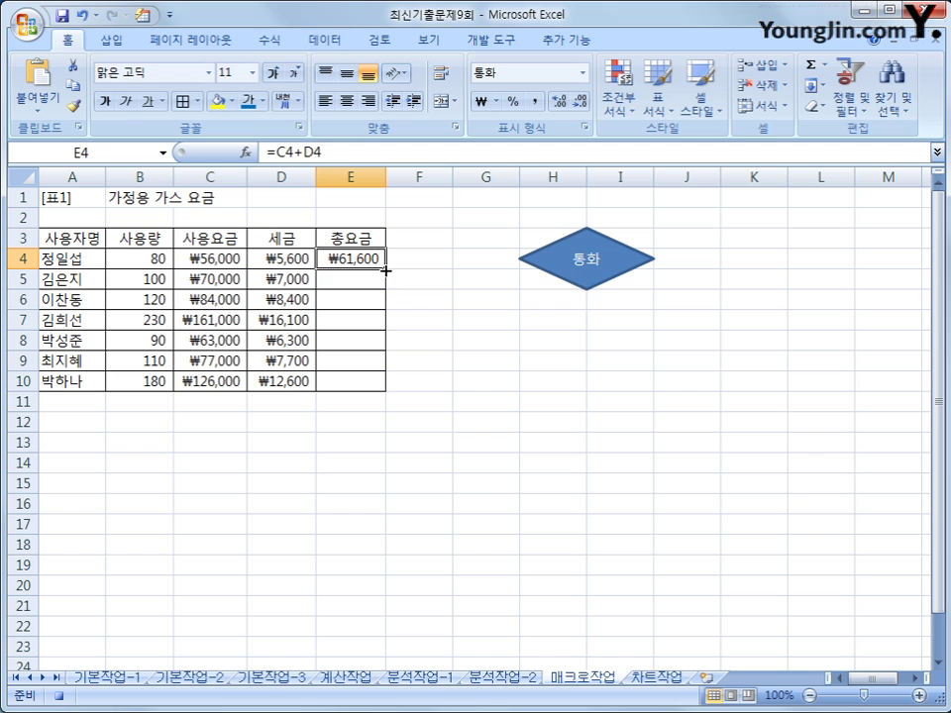
drag(386, 269, 383, 390)
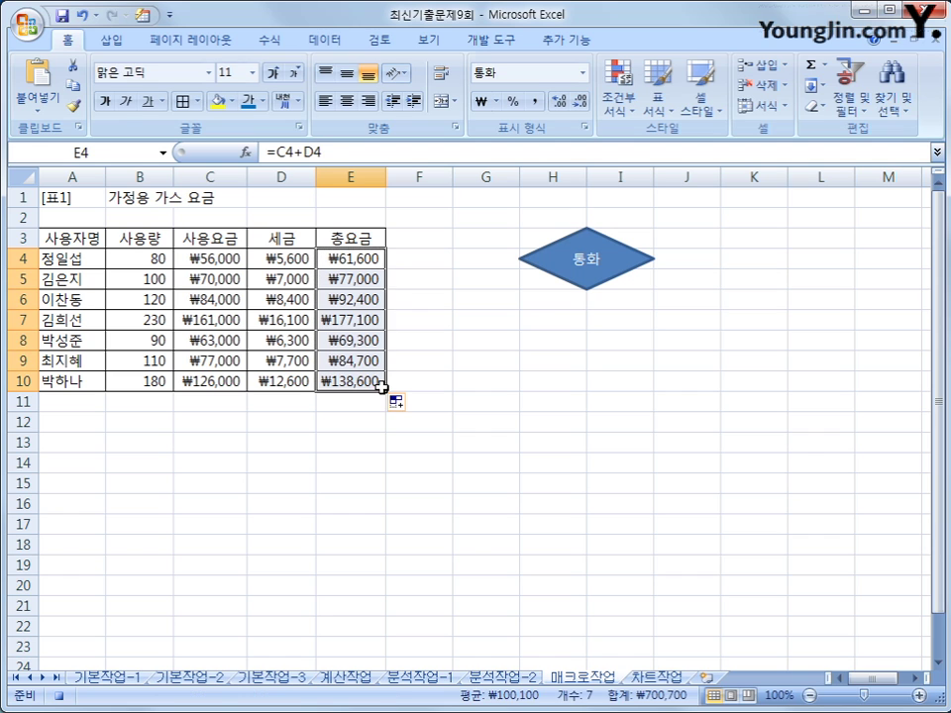
click(374, 382)
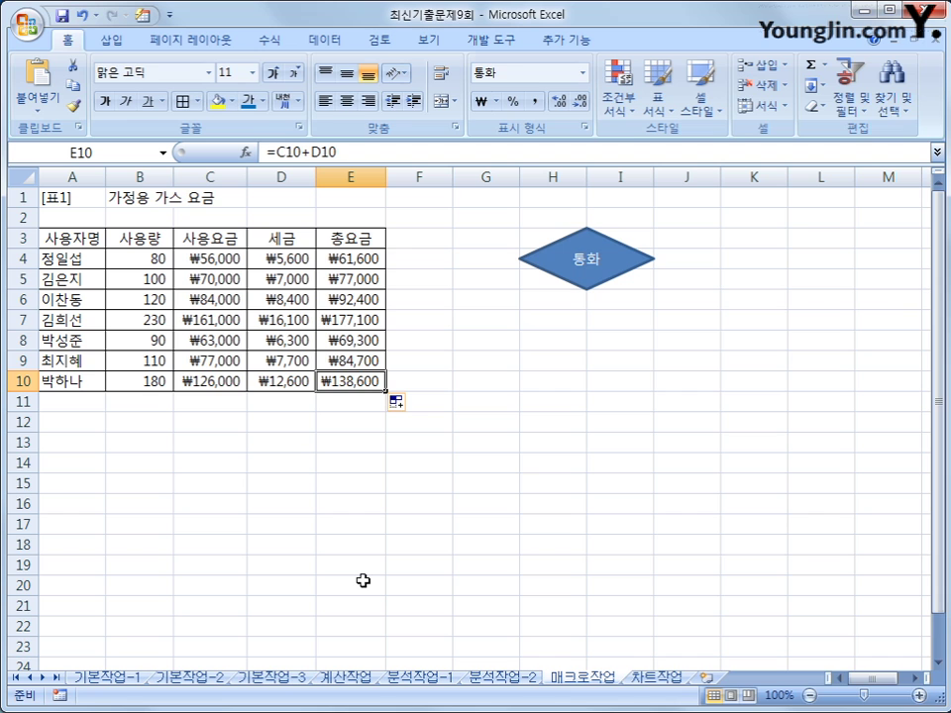
Insert a 배지 (plaque) shape fitted to cells H7:I8 and enter 총요금 as its centred text.
click(114, 42)
click(206, 107)
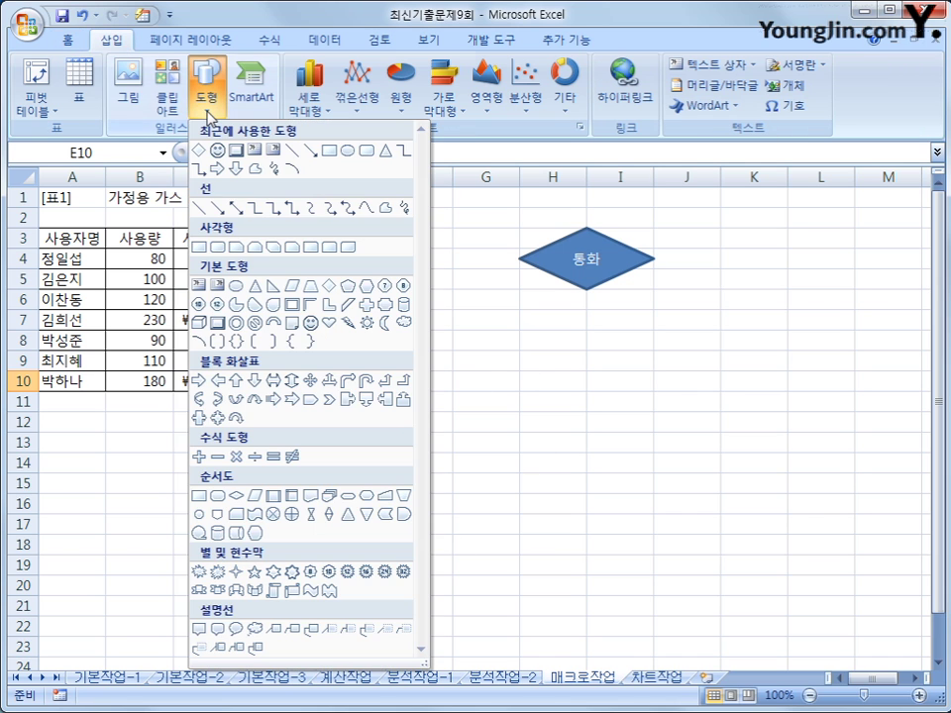
click(389, 313)
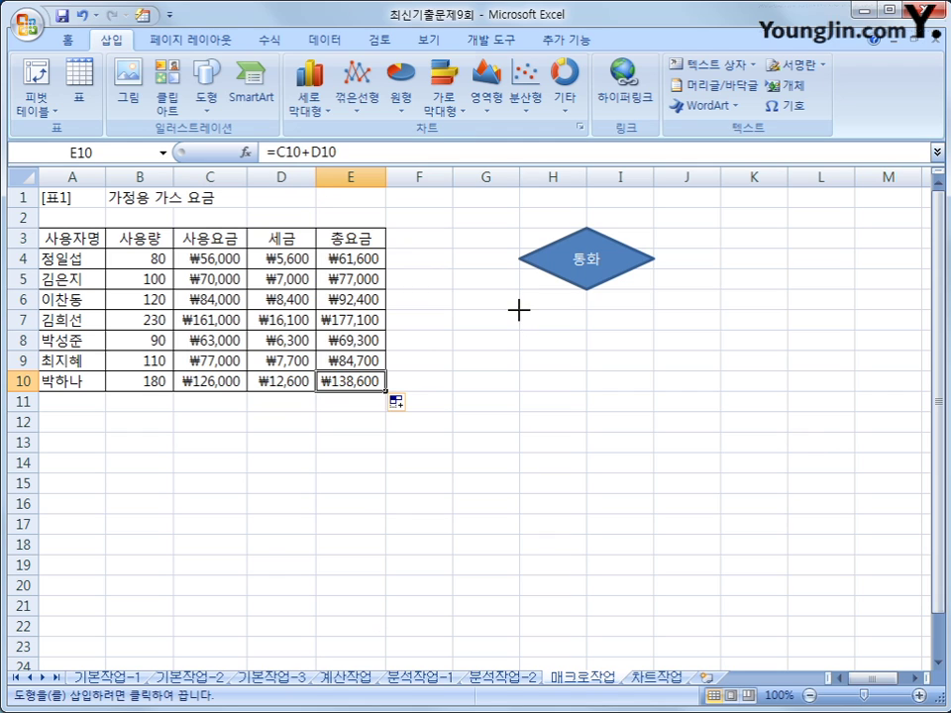
mouse_move(518, 311)
mouse_down()
mouse_move(626, 323)
mouse_move(627, 364)
mouse_move(630, 351)
mouse_up()
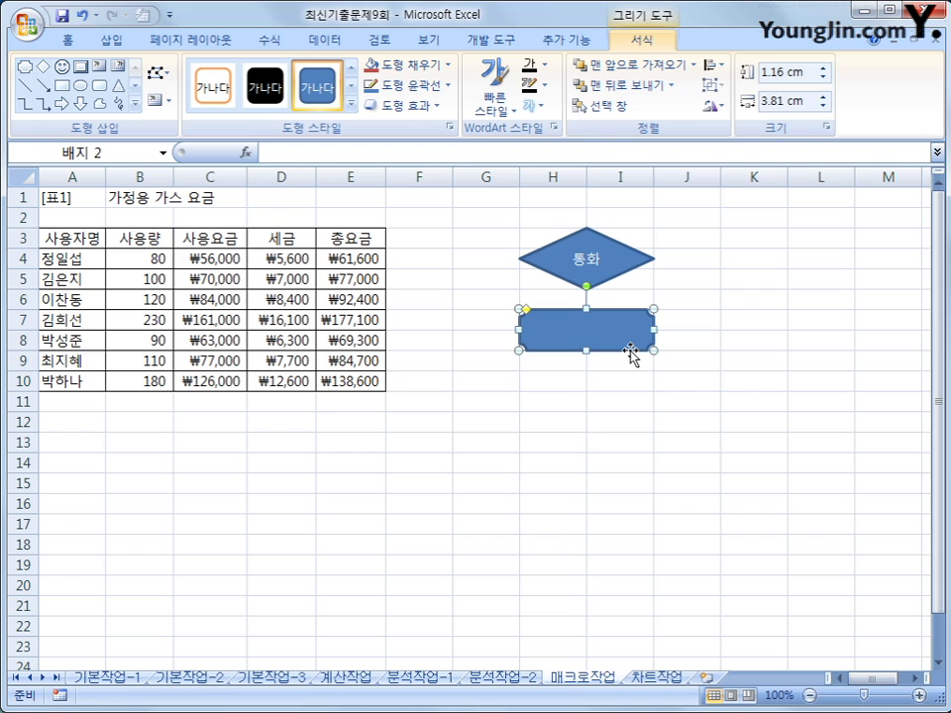
text(총요그)
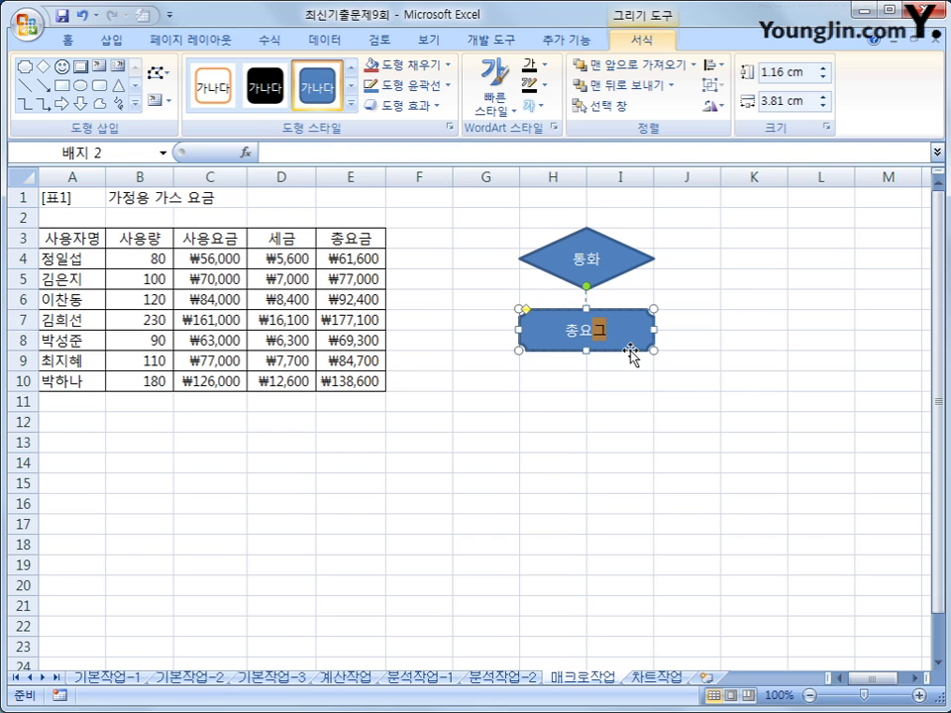
click(631, 354)
click(65, 40)
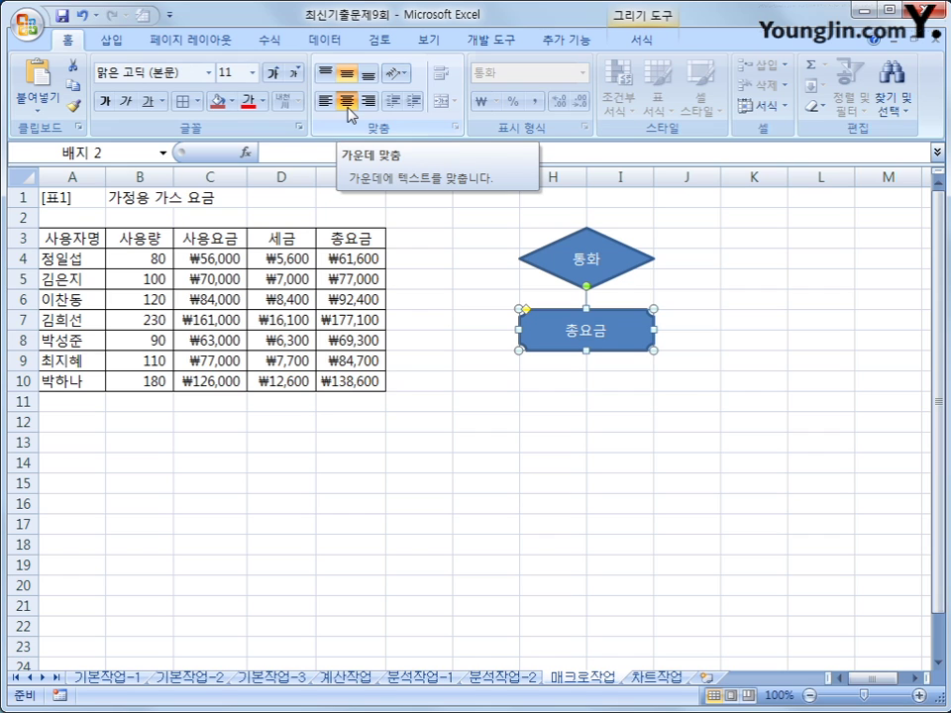
Assign the 총요금 macro to the plaque shape and deselect the shape.
right_click(624, 312)
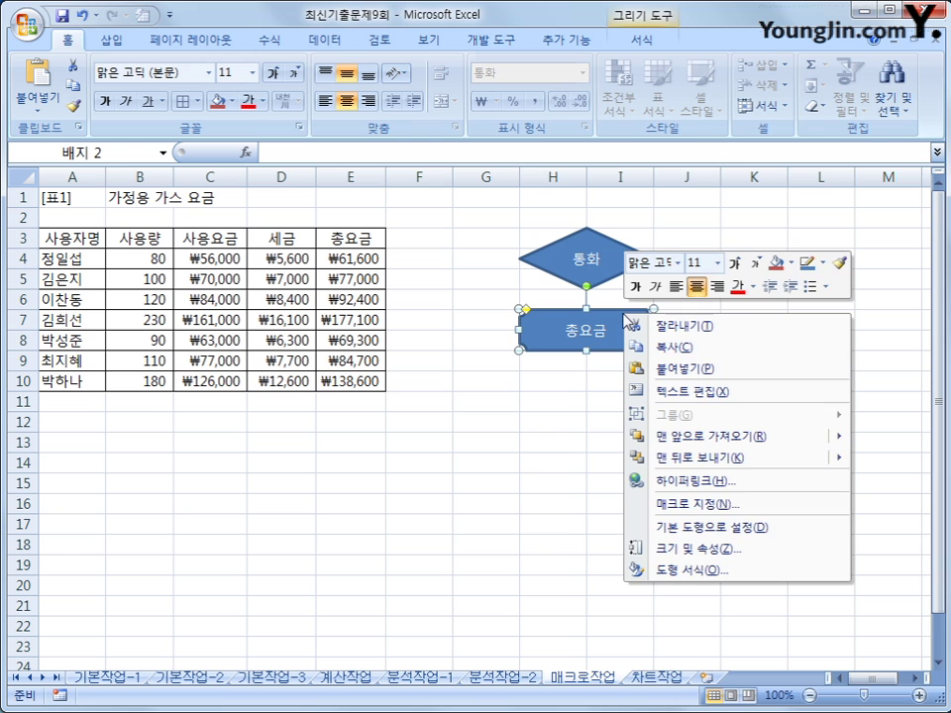
click(666, 505)
click(315, 331)
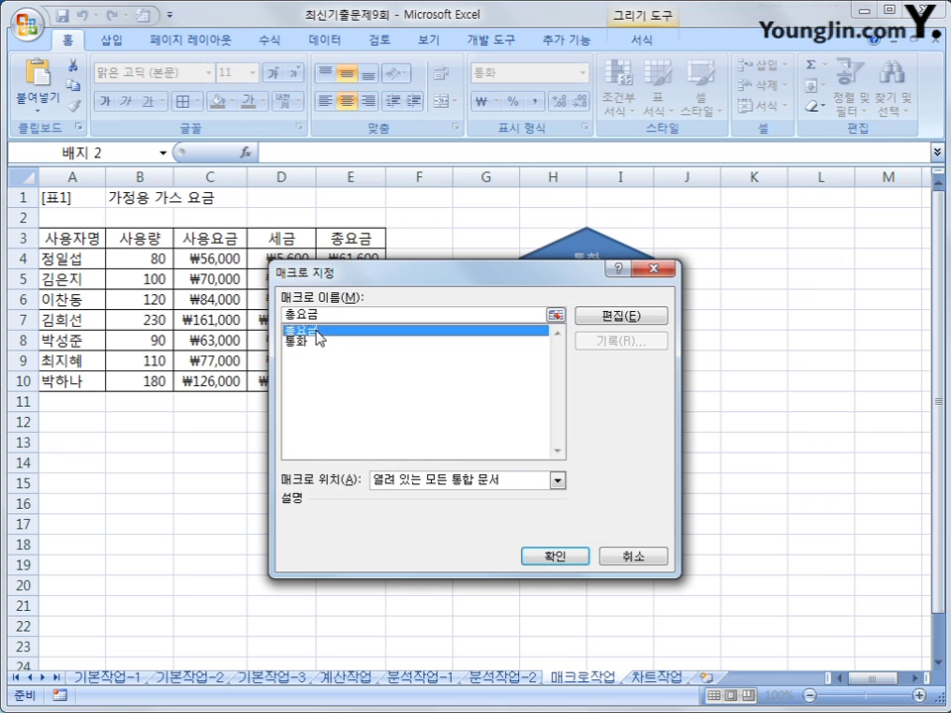
click(548, 555)
click(741, 530)
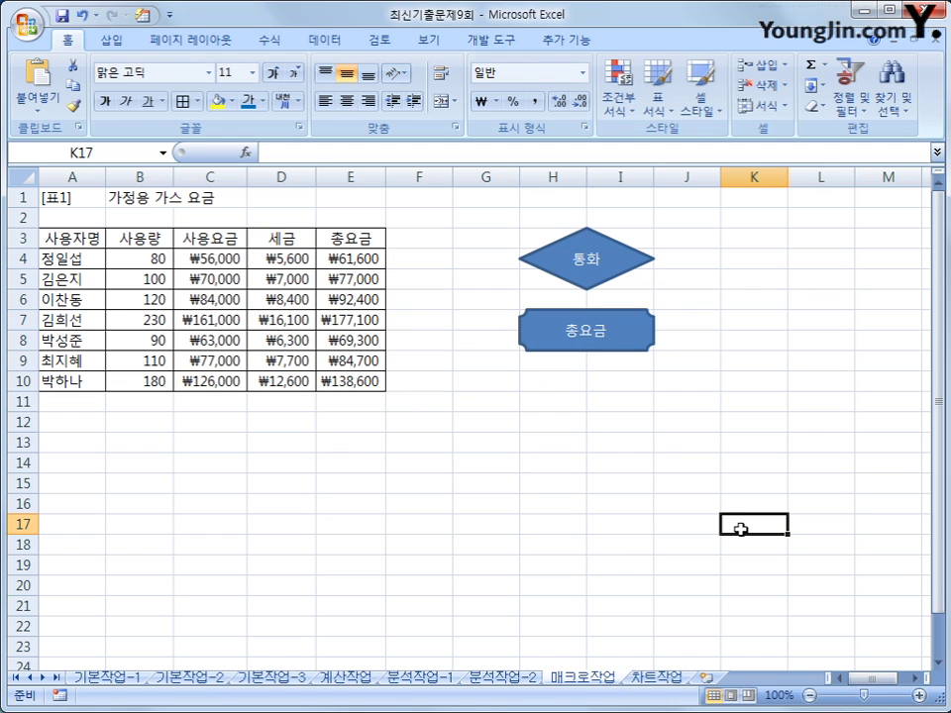
On the 차트작업 sheet, add the 주택예금 data from D3:D8 to the chart as a new series.
click(650, 678)
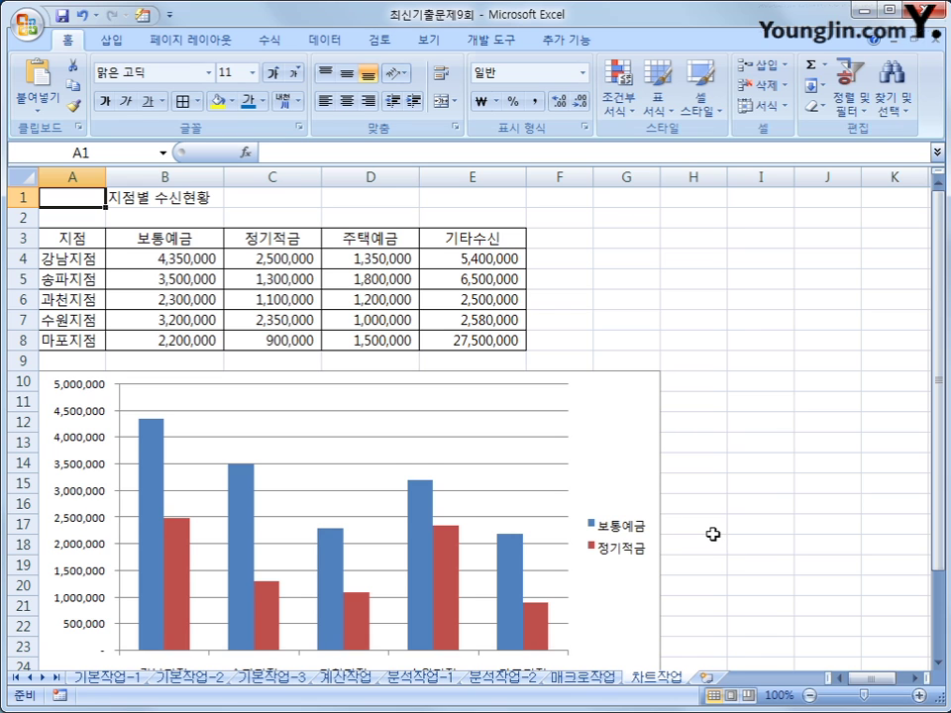
scroll(713, 535, down, 2)
scroll(713, 535, up, 2)
scroll(625, 564, down, 1)
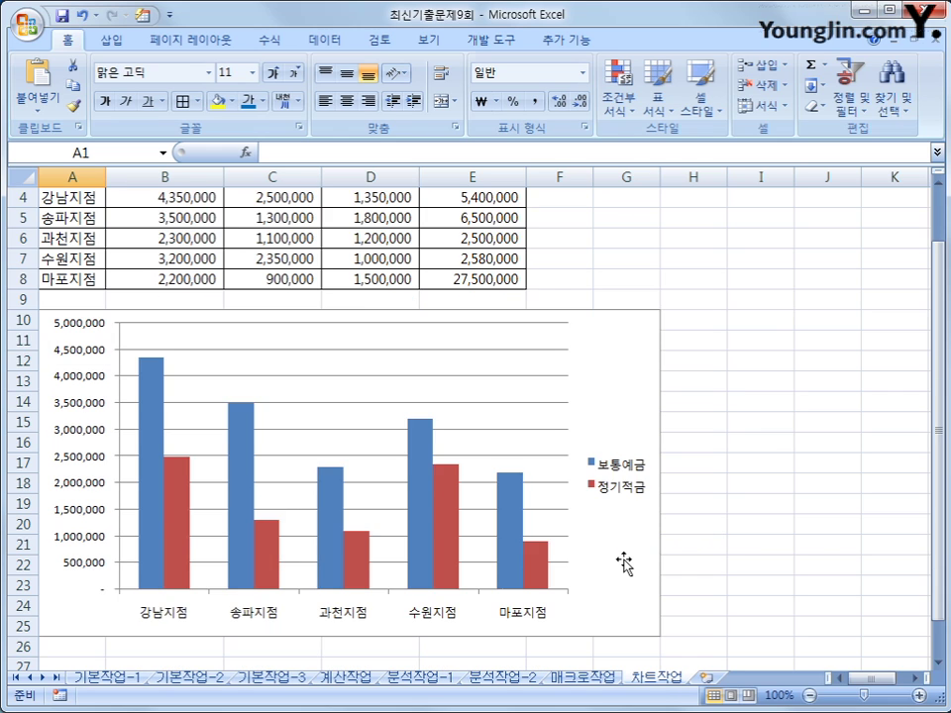
scroll(625, 564, up, 1)
drag(395, 237, 396, 350)
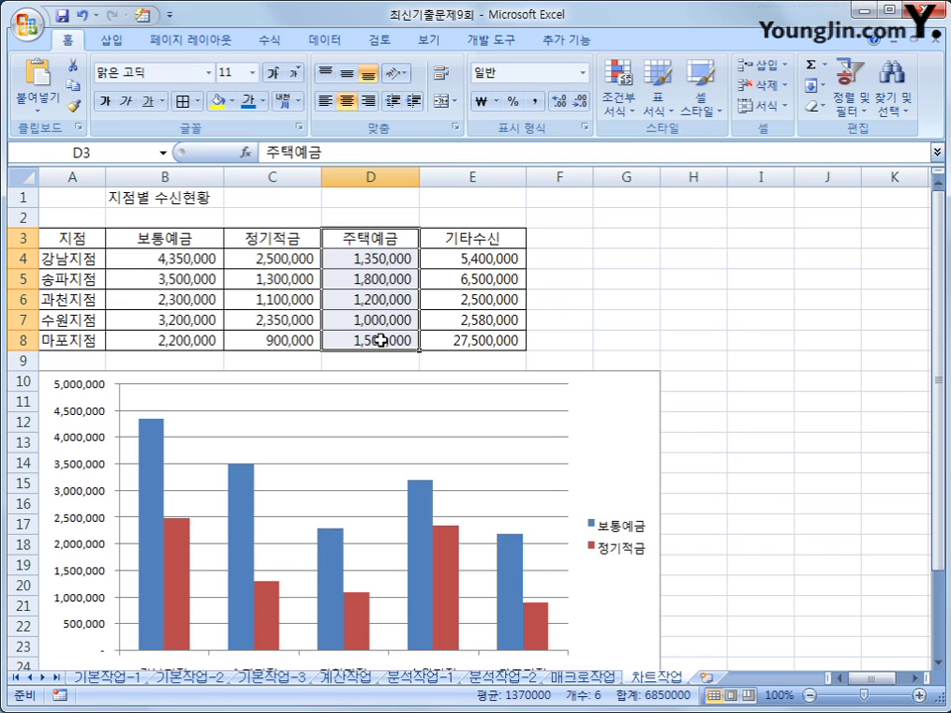
key(ctrl+c)
click(611, 431)
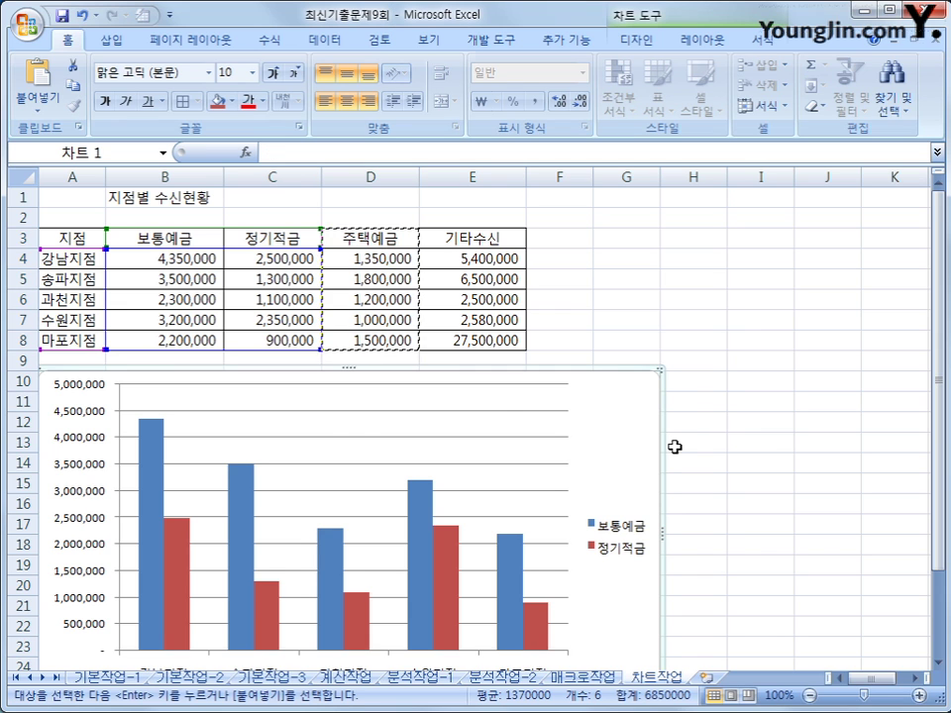
key(ctrl+v)
scroll(675, 447, down, 2)
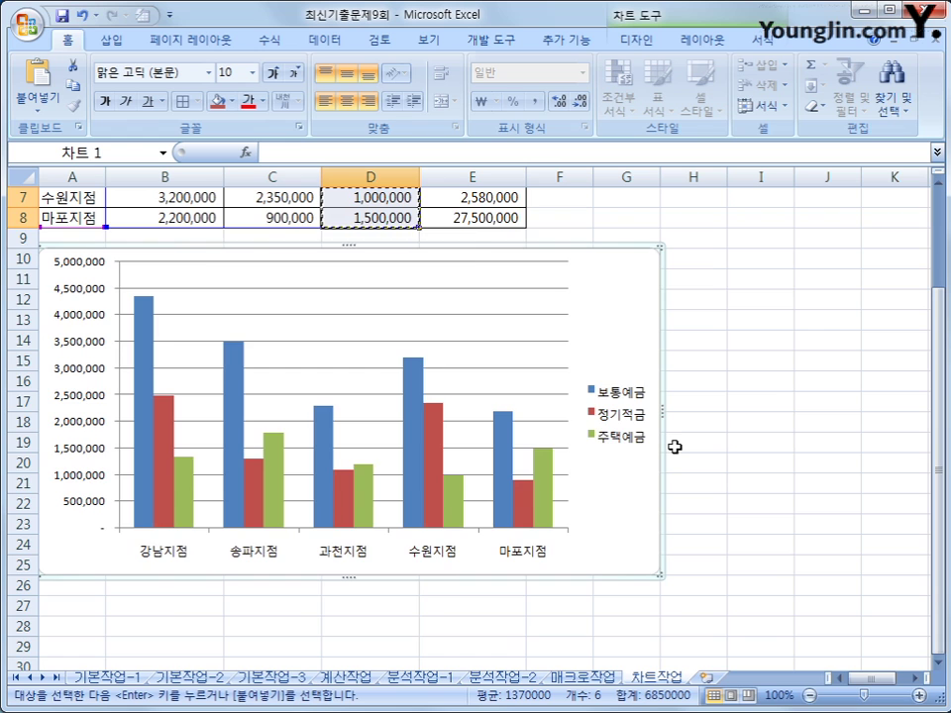
scroll(674, 447, up, 1)
scroll(675, 446, up, 1)
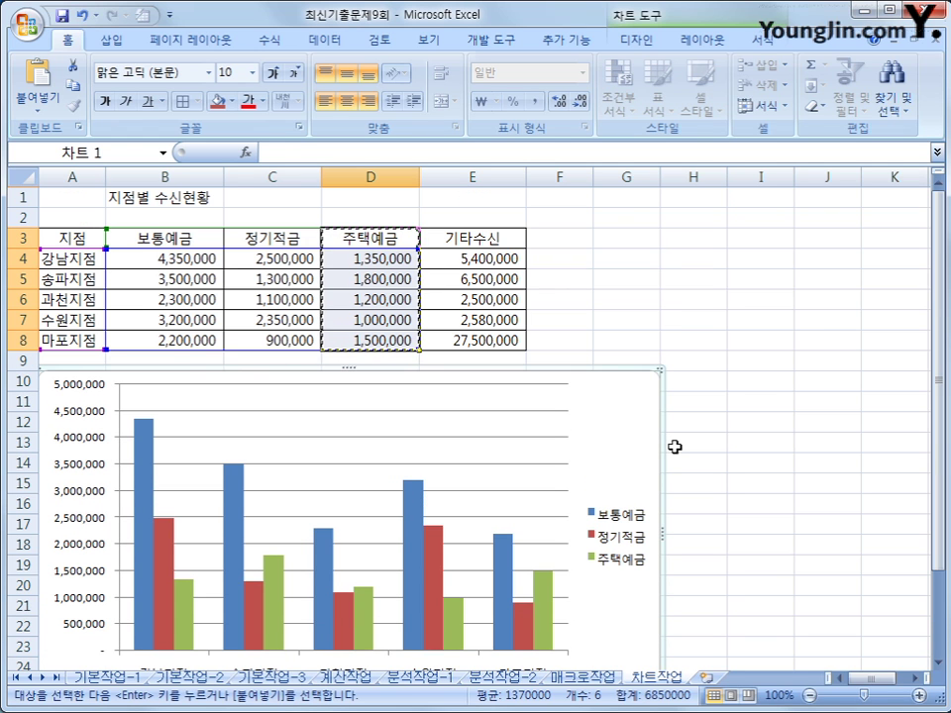
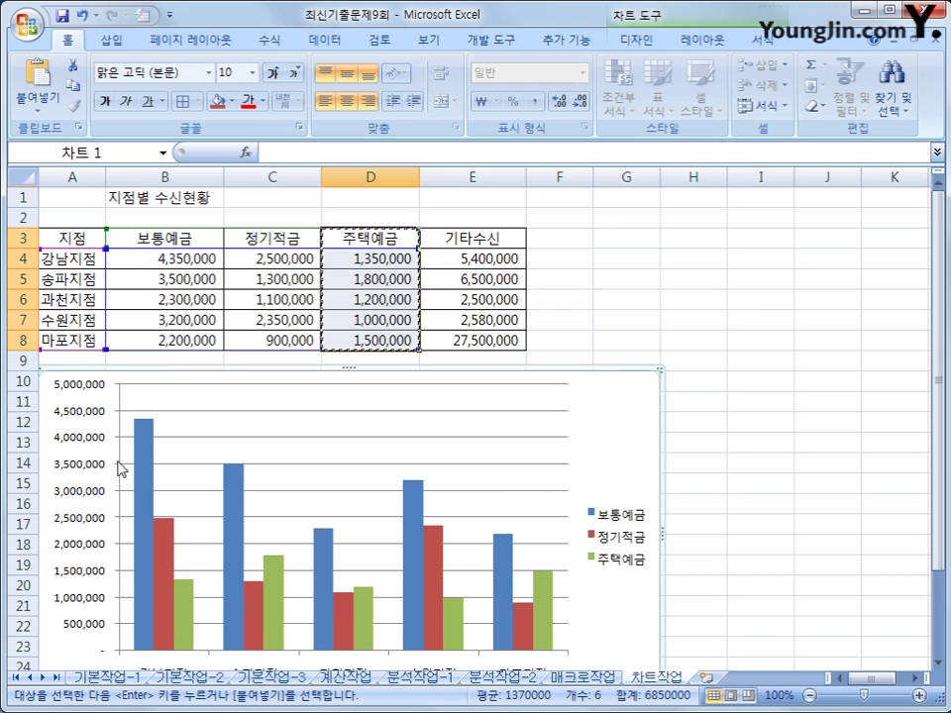
Change the chart type of the 보통예금 series to a line with markers.
click(143, 482)
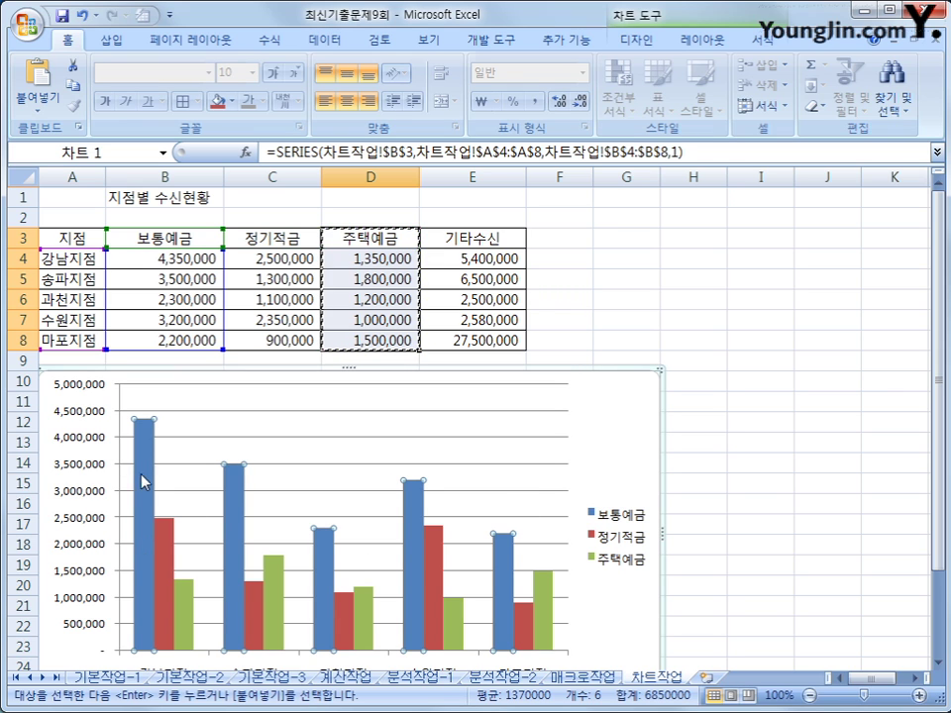
right_click(144, 469)
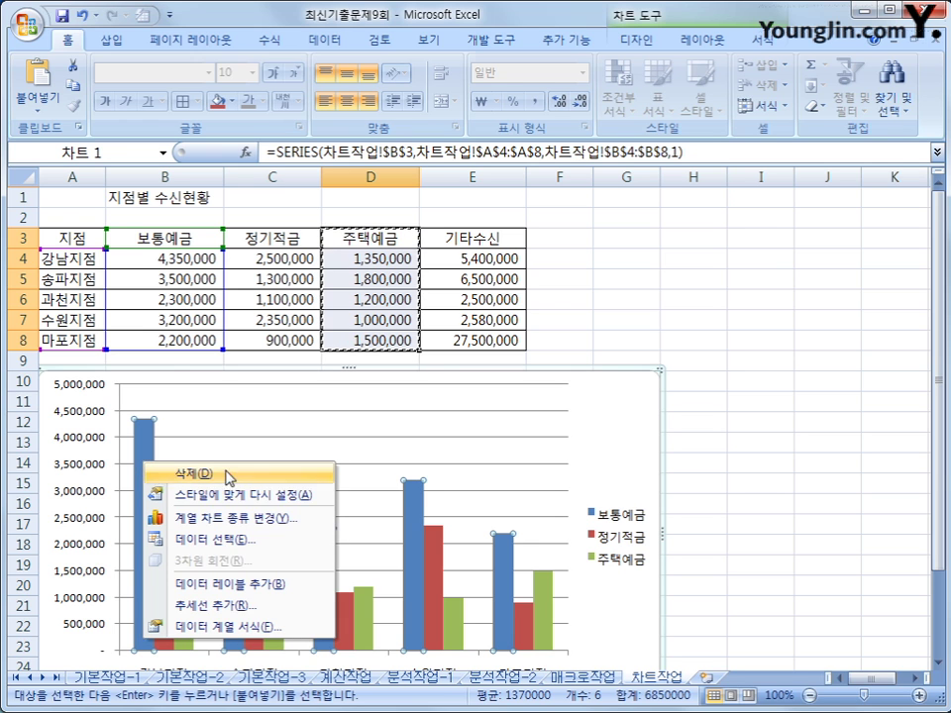
click(255, 523)
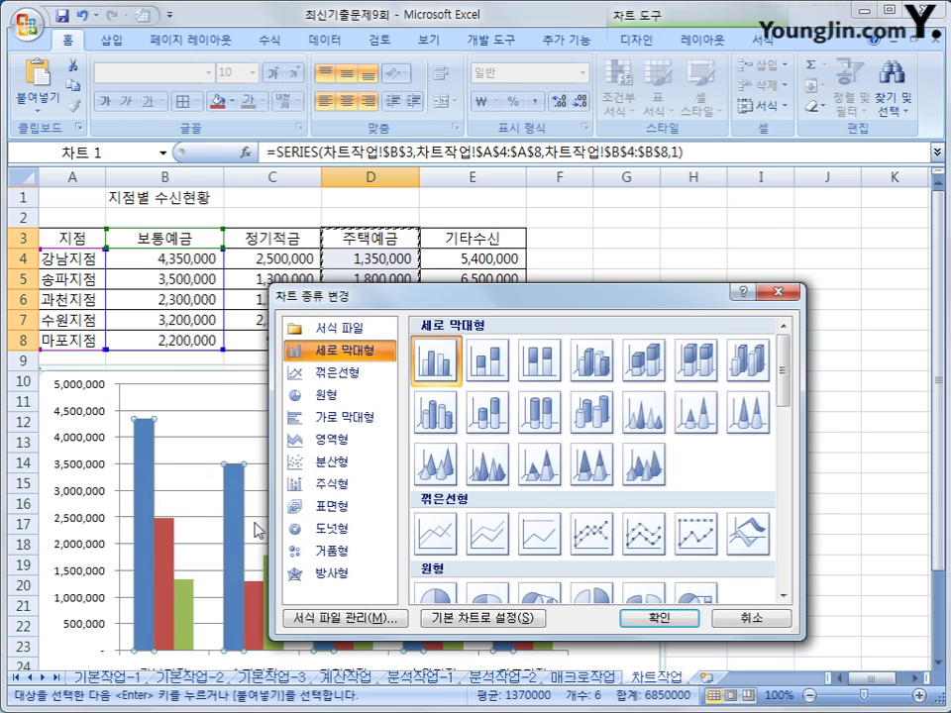
click(605, 540)
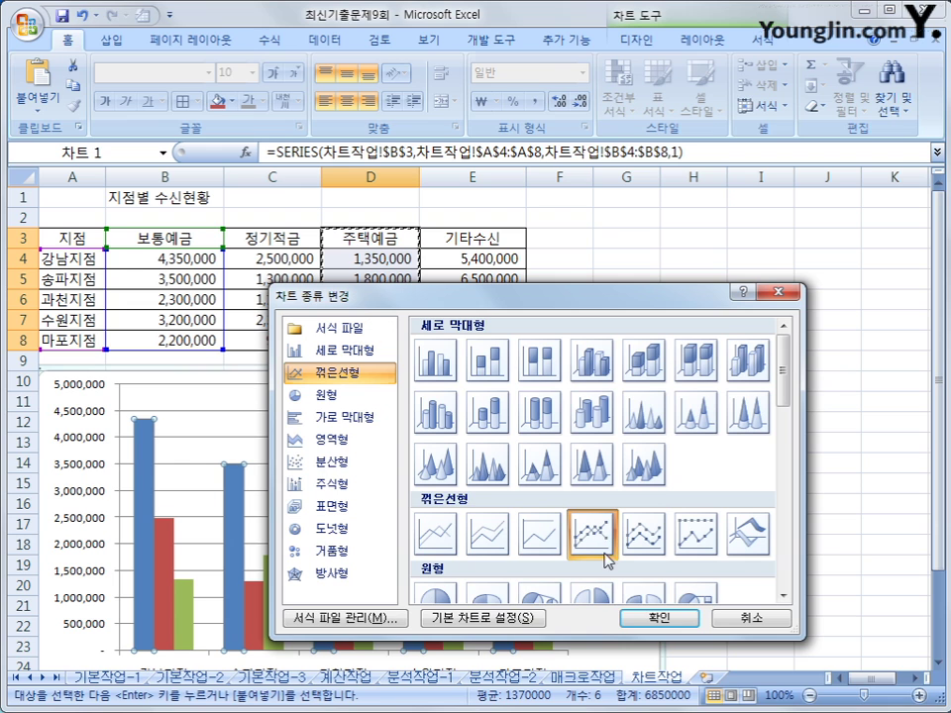
click(661, 619)
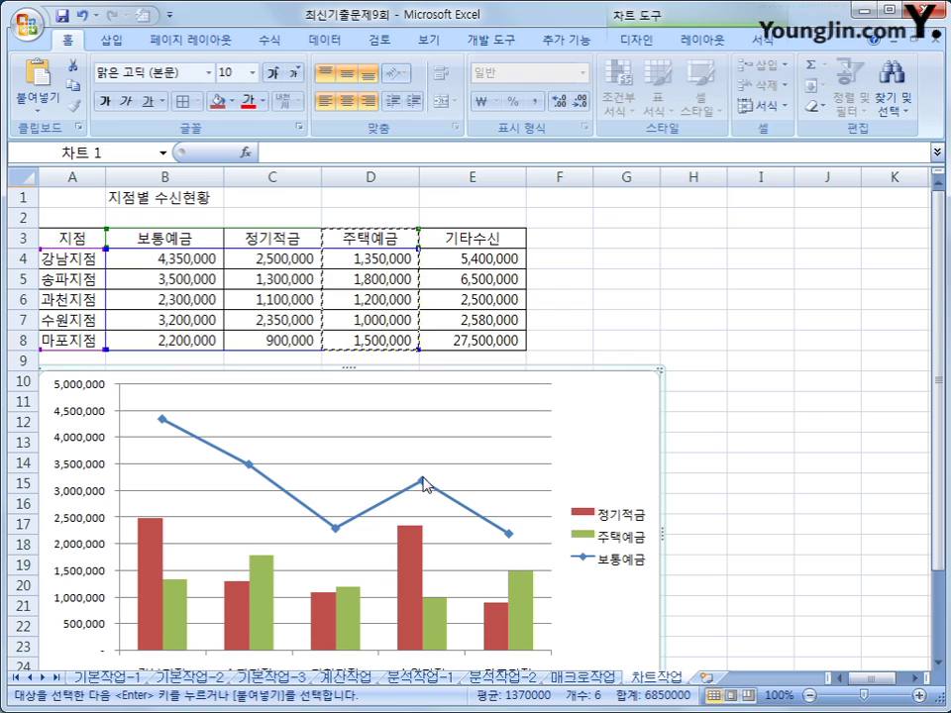
Plot the 보통예금 line series on the secondary axis (보조 축) and deselect the chart.
mouse_move(423, 483)
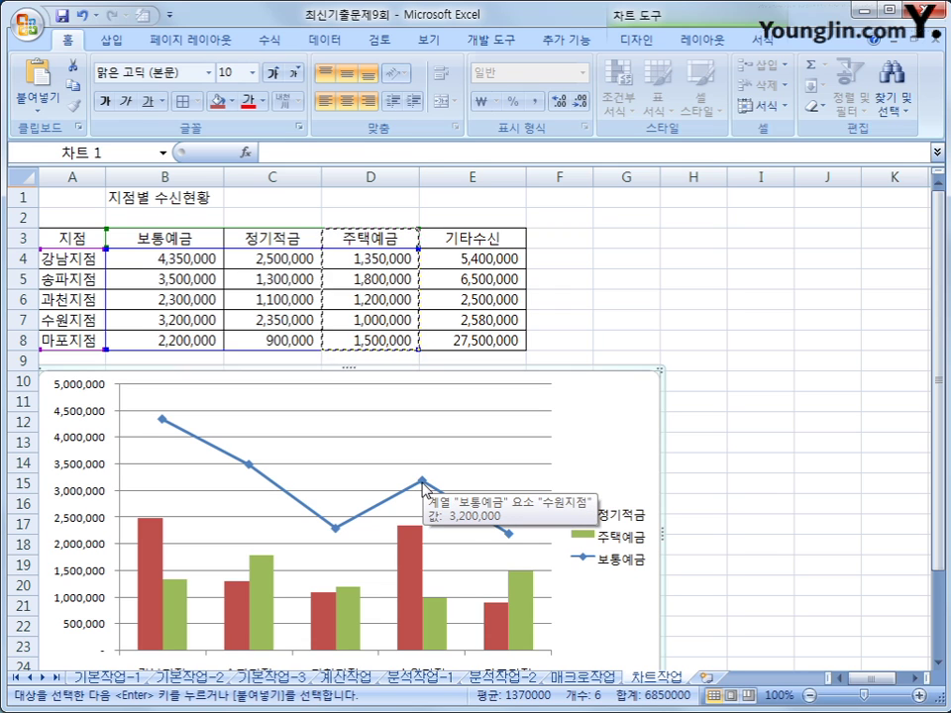
click(423, 483)
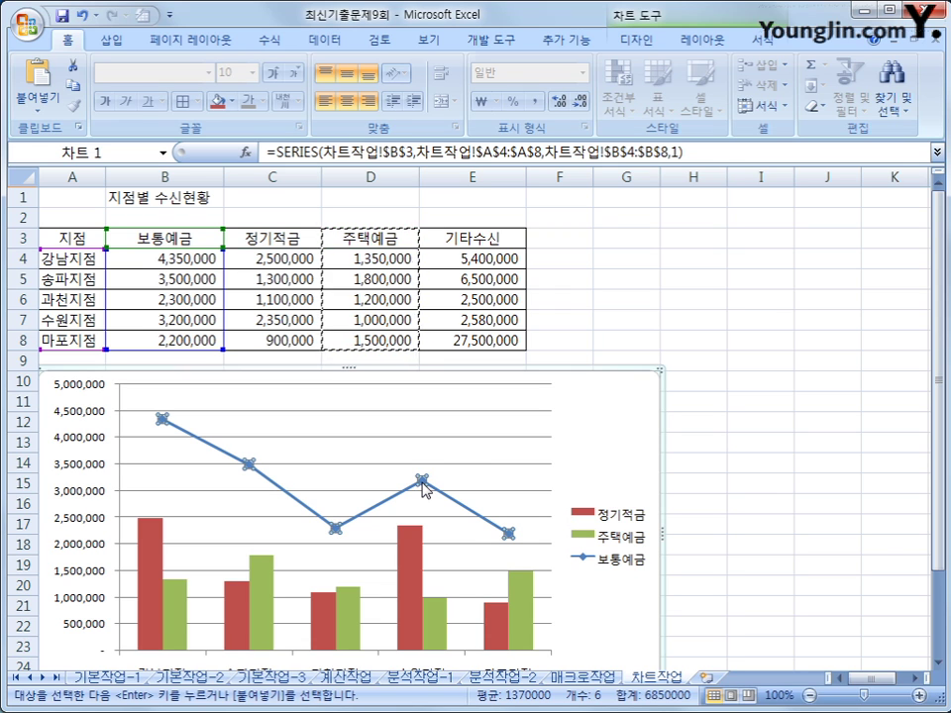
right_click(423, 483)
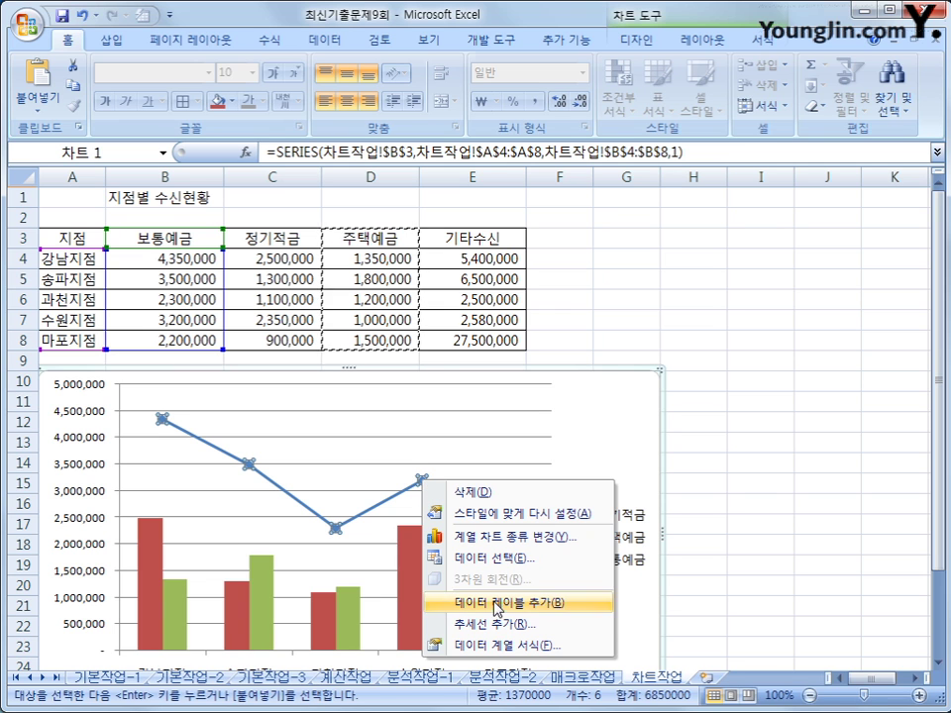
click(506, 646)
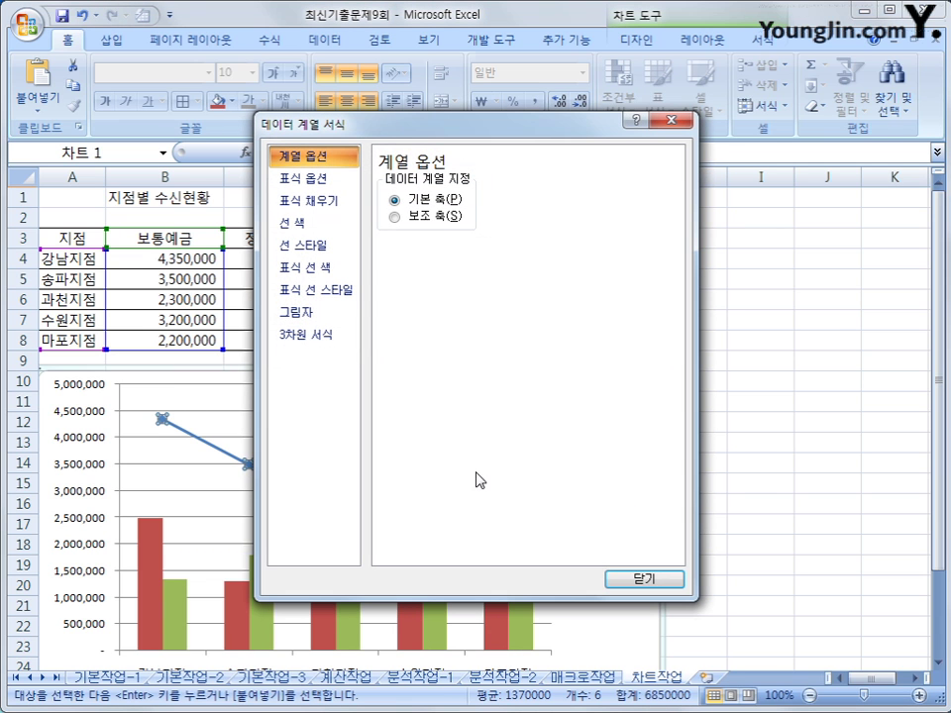
click(433, 220)
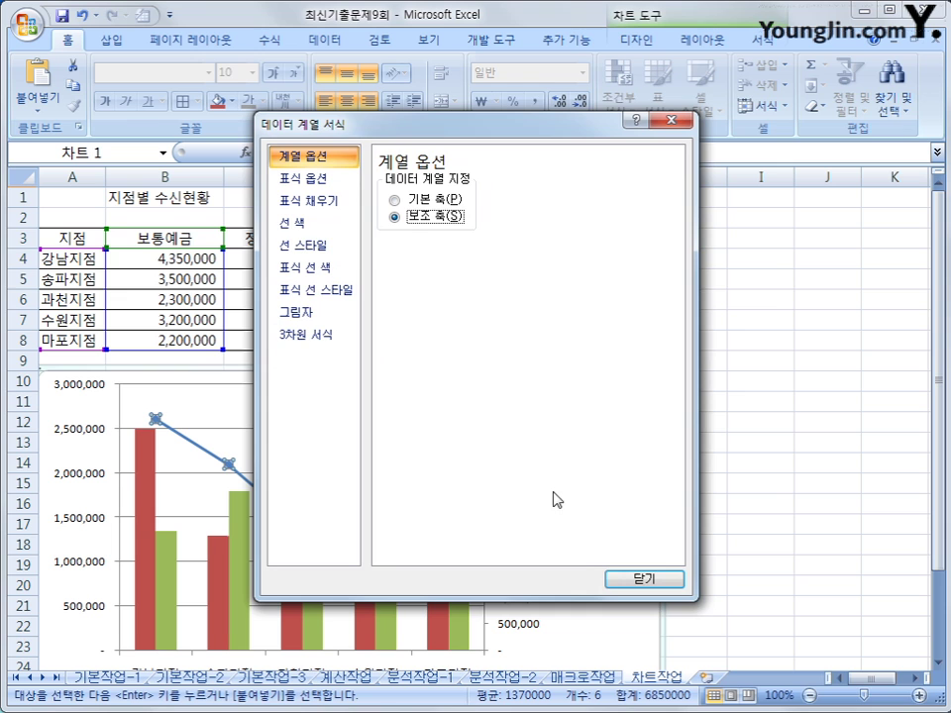
click(613, 582)
click(782, 583)
scroll(784, 583, down, 1)
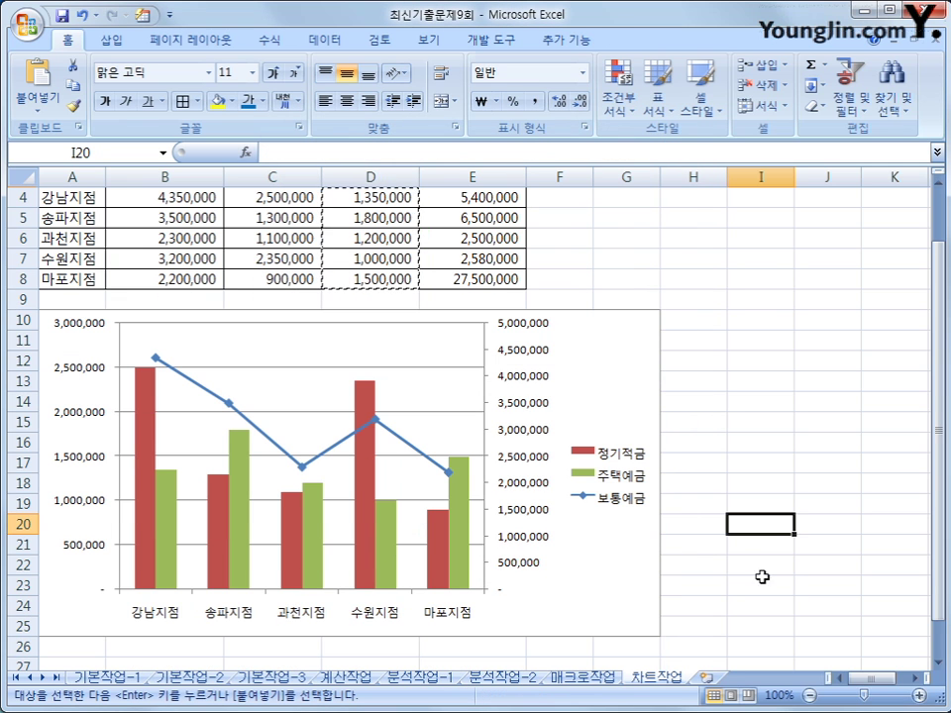
Add a chart title above the chart reading 지점별 수신현황.
click(638, 401)
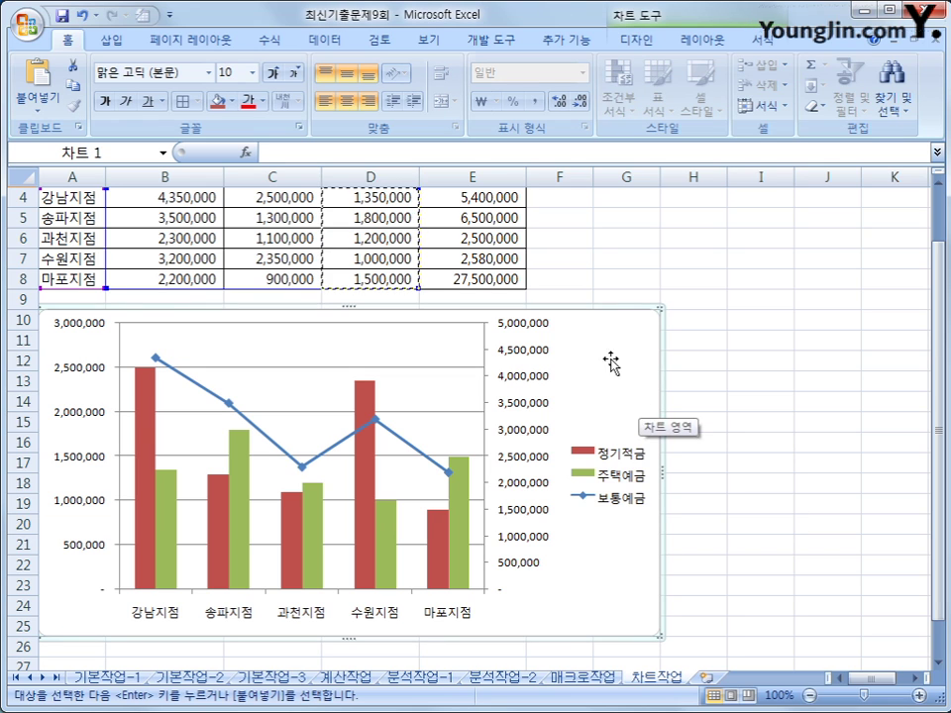
click(680, 42)
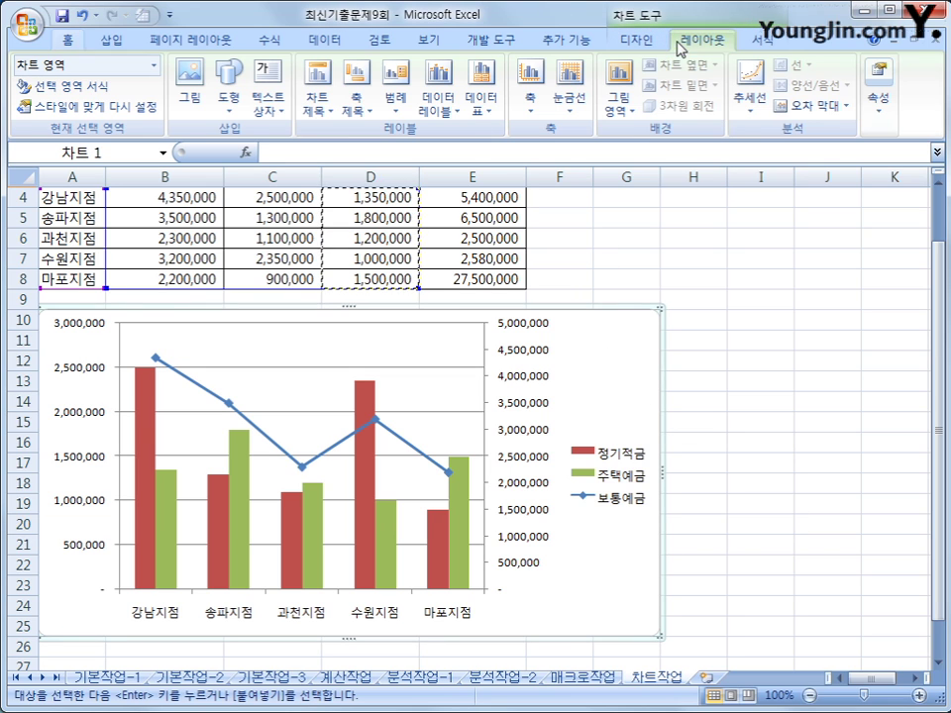
click(317, 104)
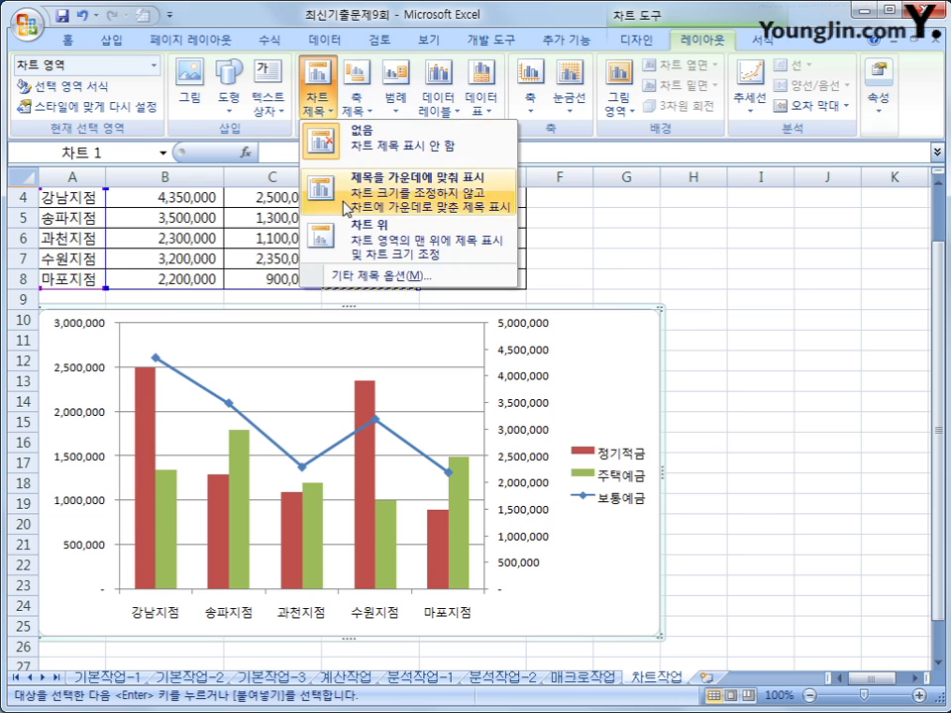
click(315, 238)
drag(303, 339, 396, 340)
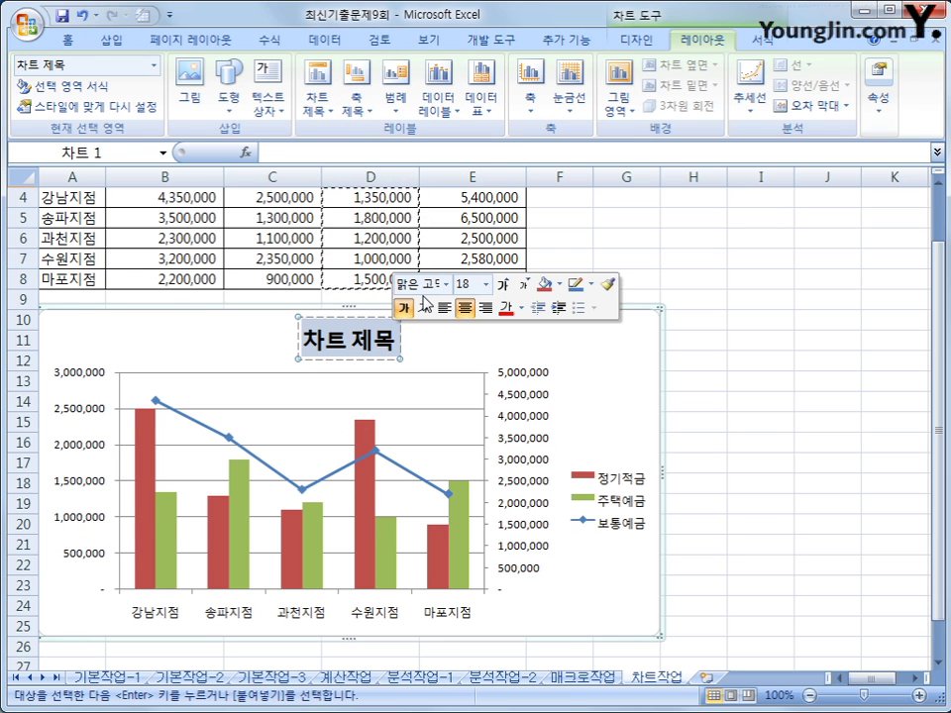
text(지점ㅂ별)
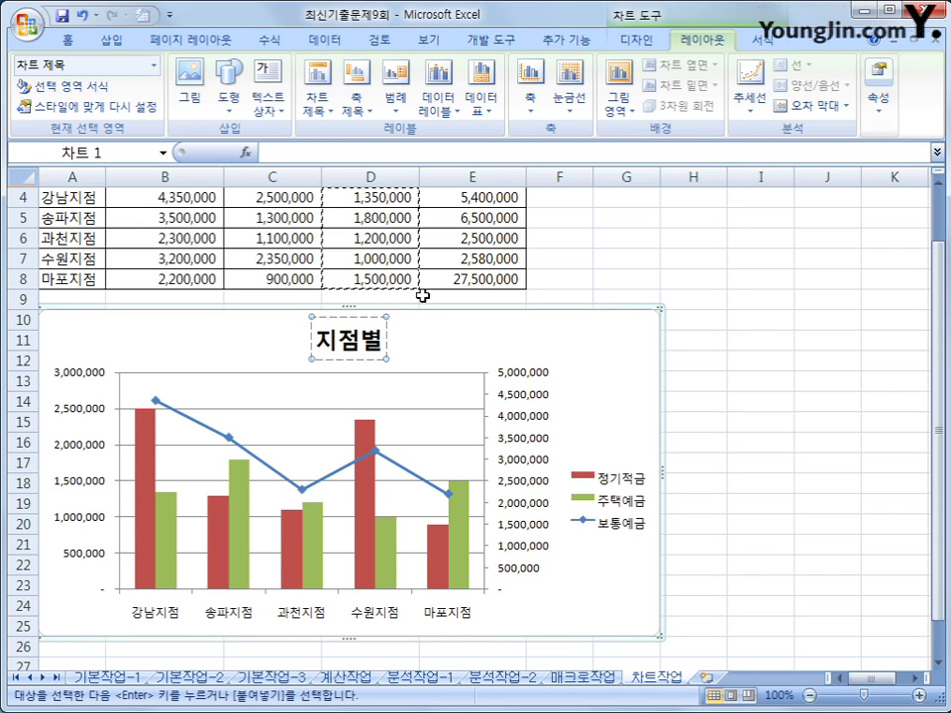
text( 수신혀현황)
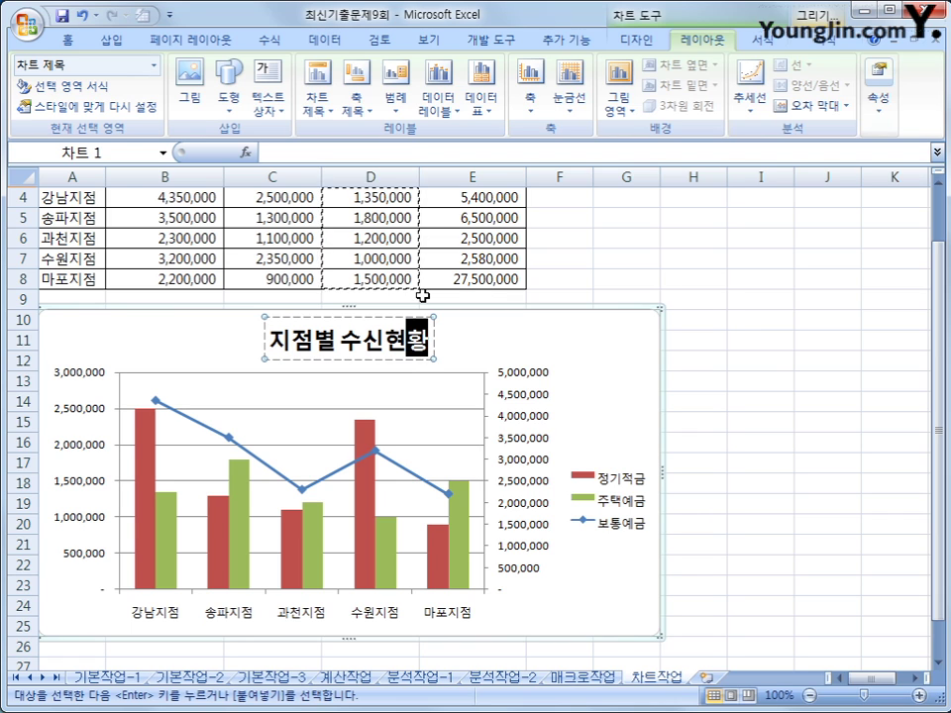
Add a primary horizontal axis title below the axis reading 지점.
click(354, 99)
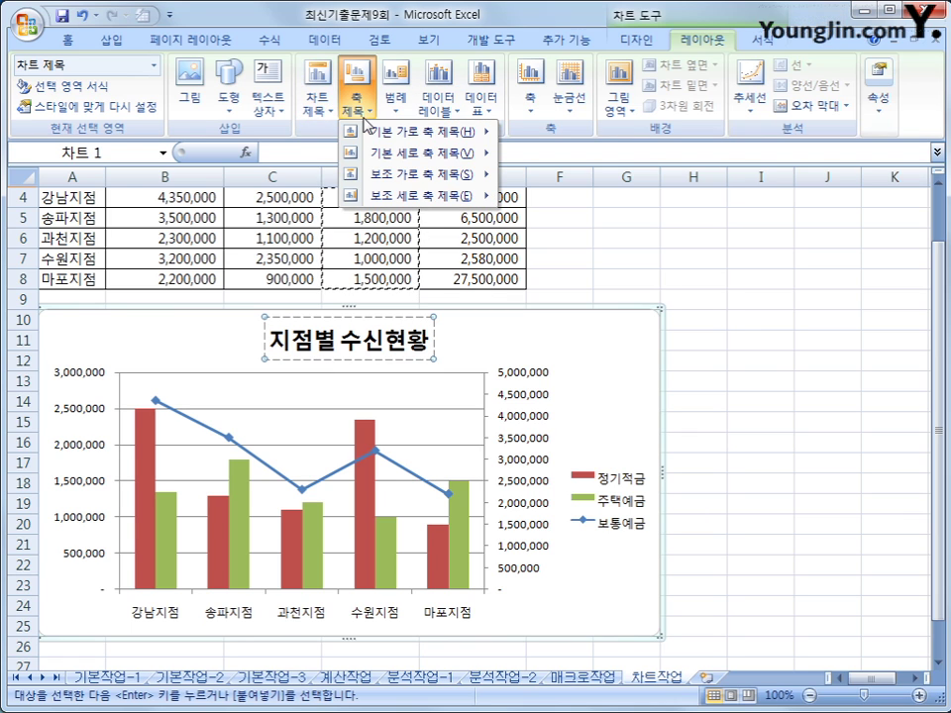
mouse_move(393, 151)
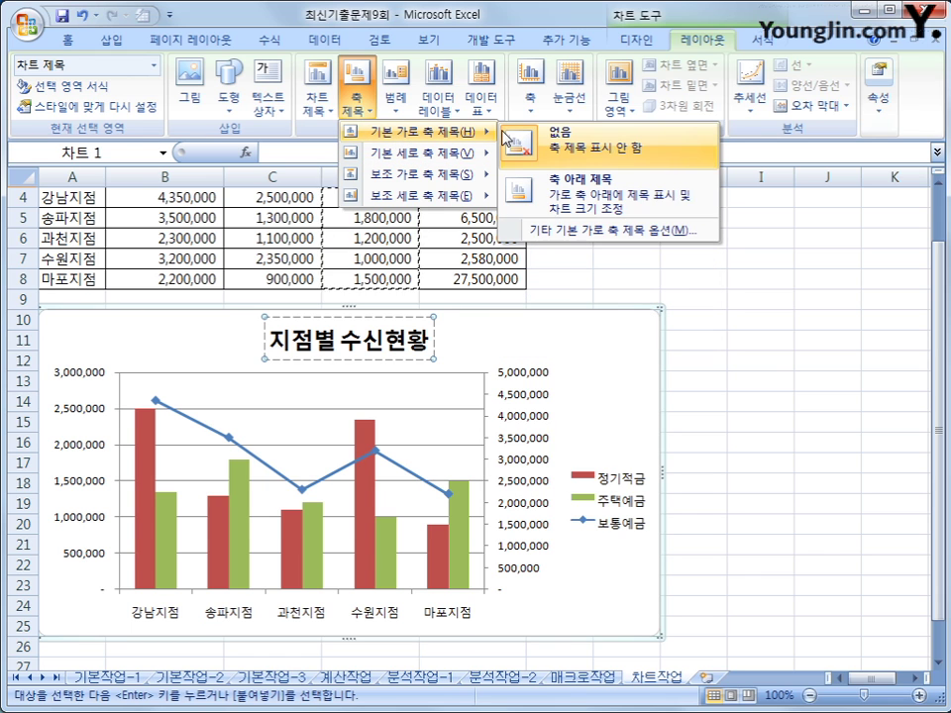
click(566, 208)
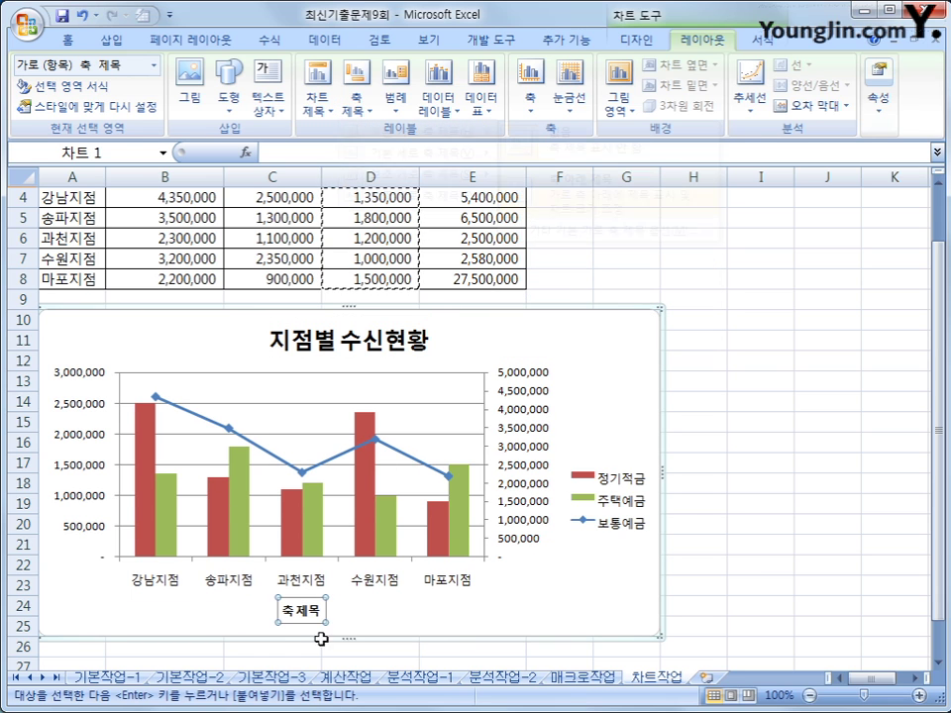
click(287, 605)
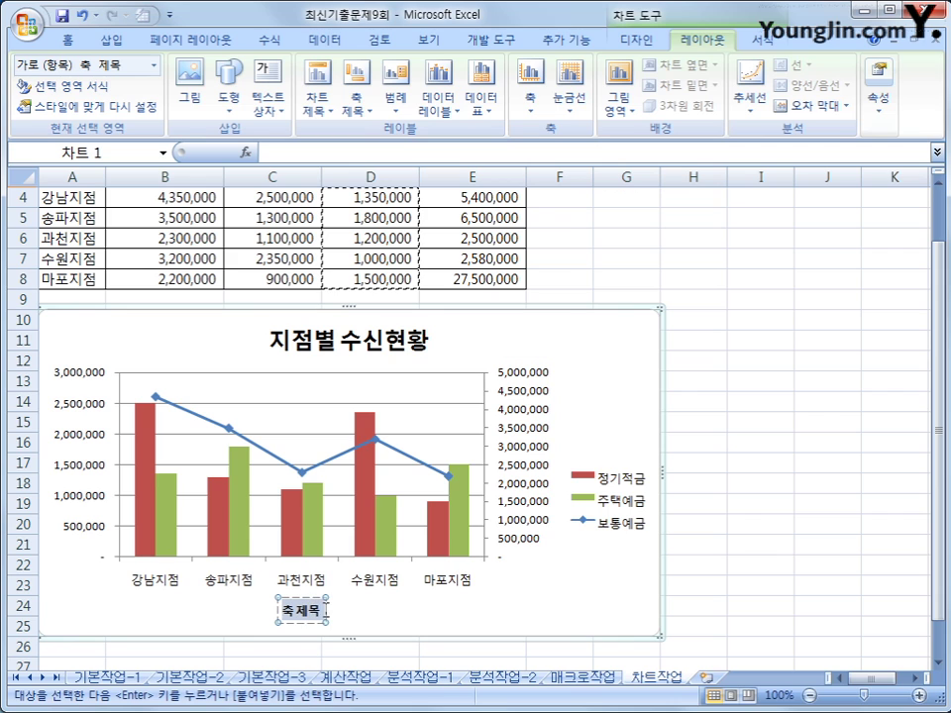
triple_click(323, 610)
text(지점)
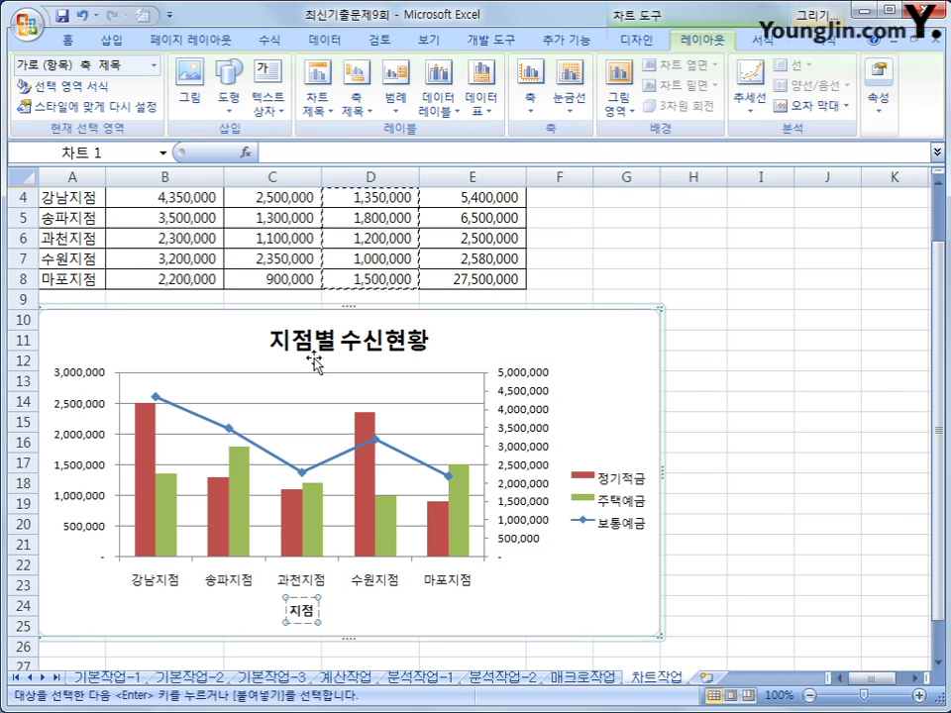
Add a primary vertical axis title with horizontal text (가로 제목) reading 금액.
click(354, 100)
mouse_move(410, 161)
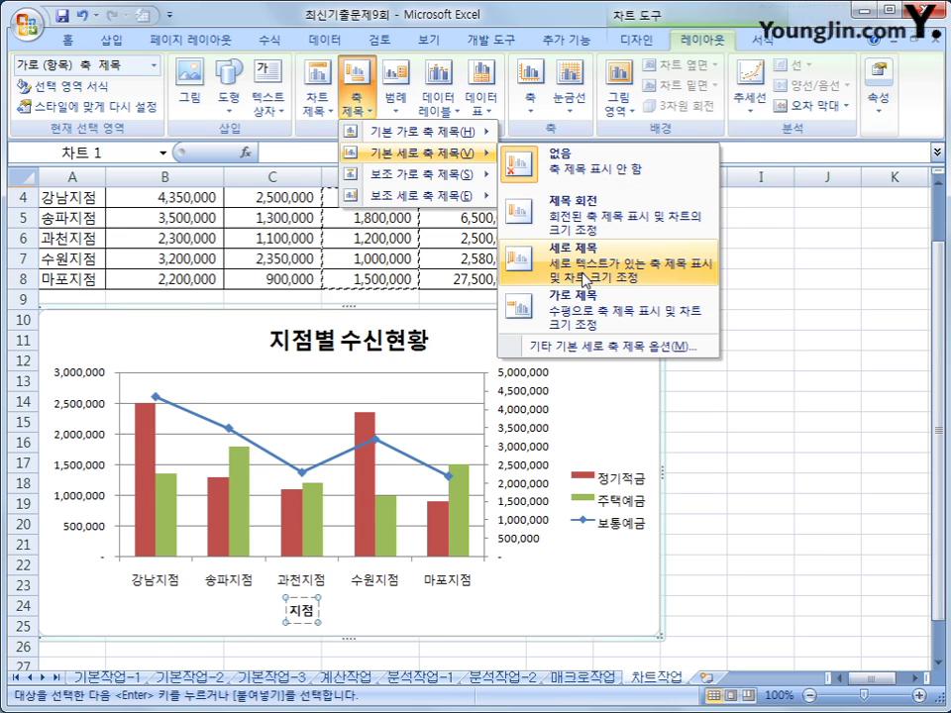
click(595, 309)
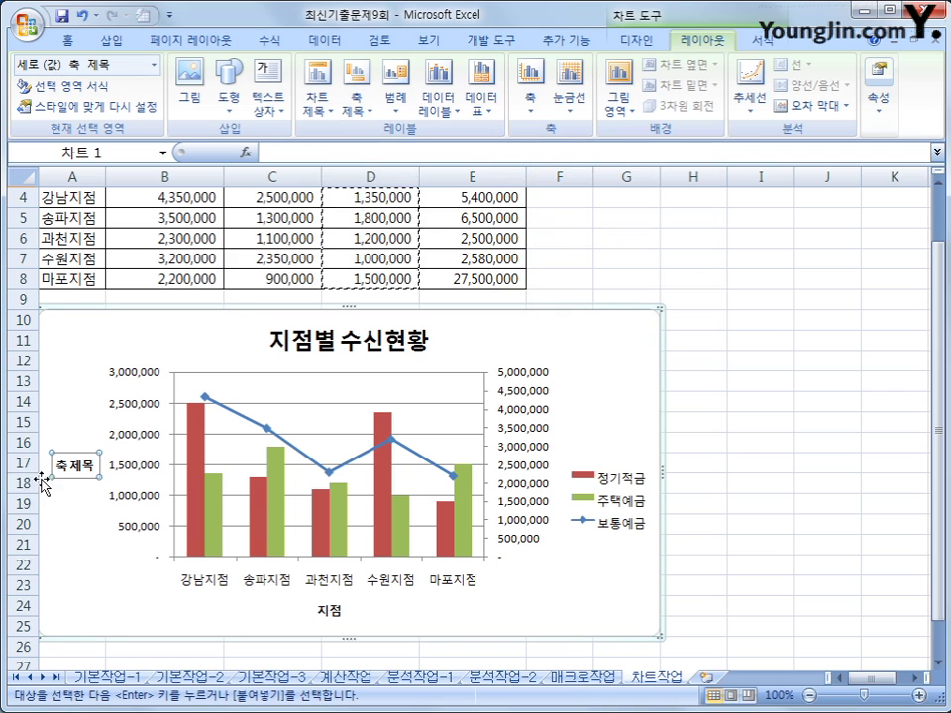
drag(57, 467, 126, 472)
text(금액)
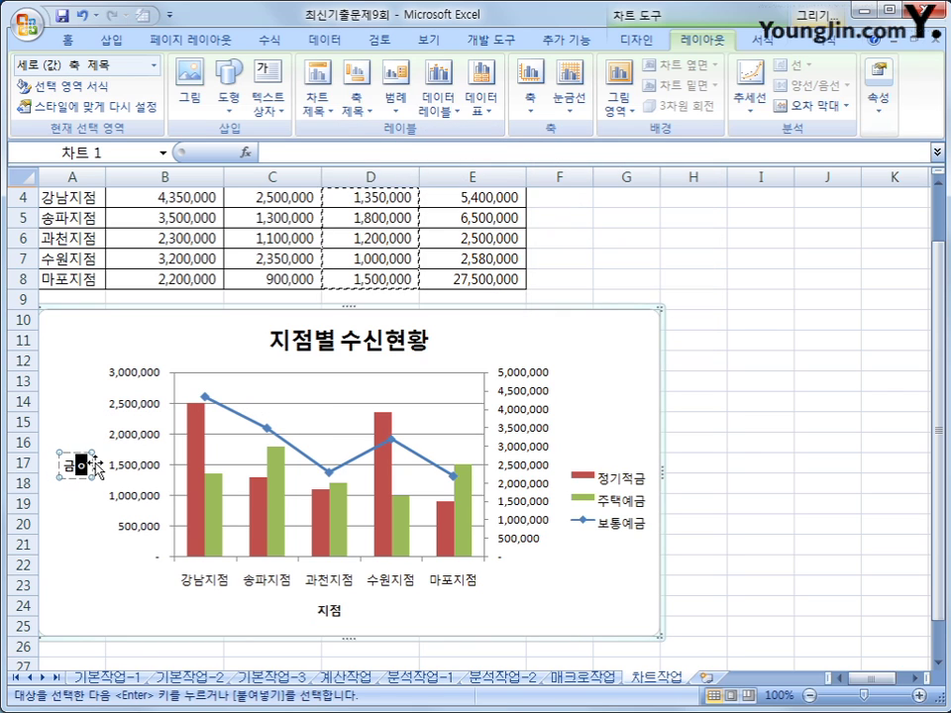
click(96, 466)
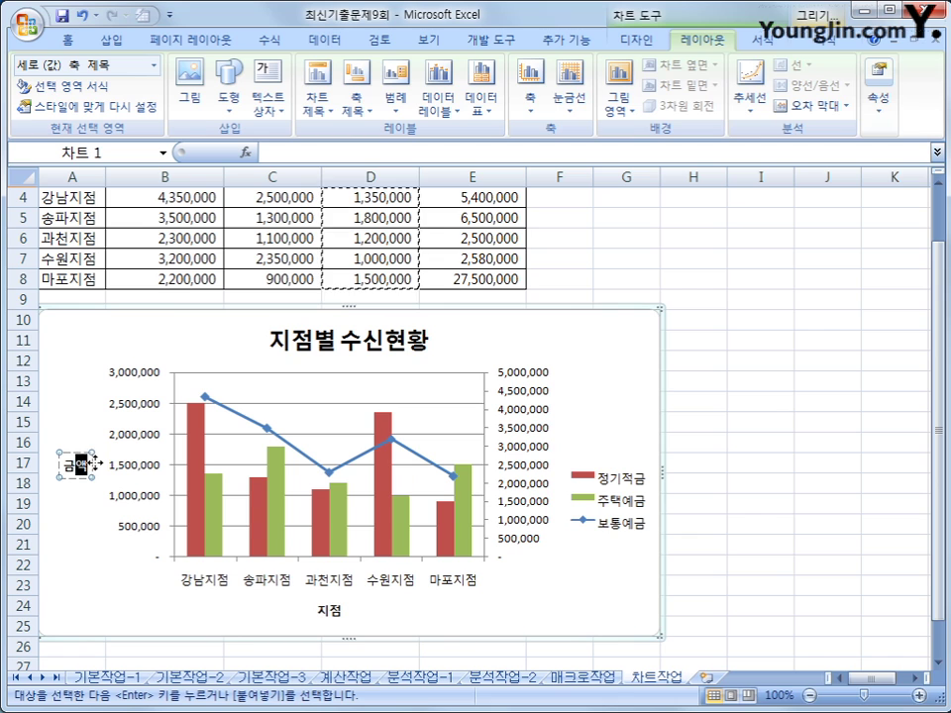
Format the chart title 지점별 수신현황 in the 궁서체 font at size 15.
click(272, 342)
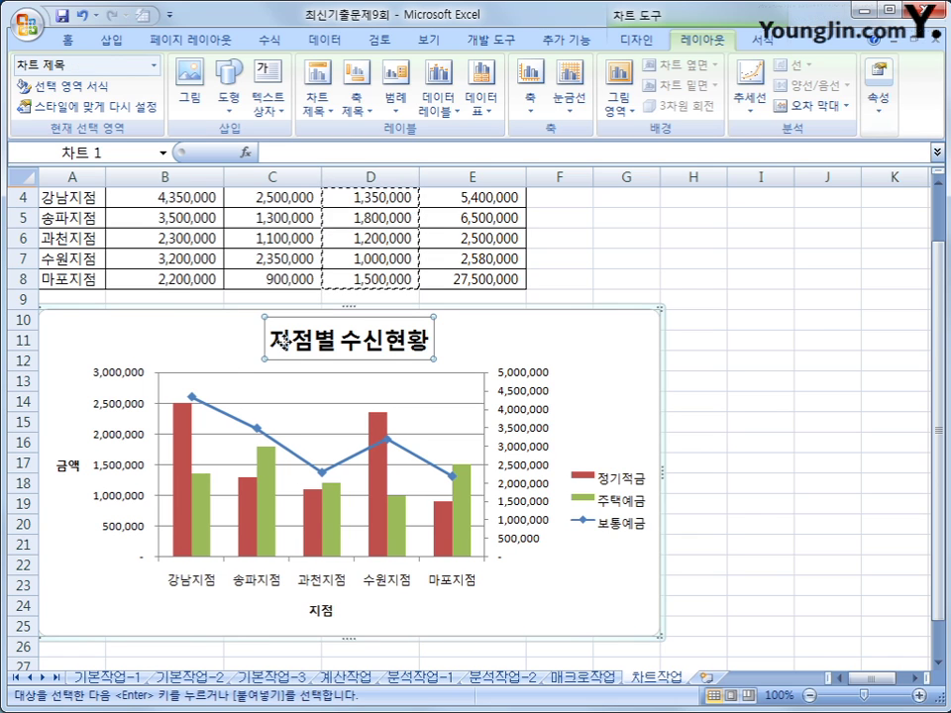
right_click(405, 364)
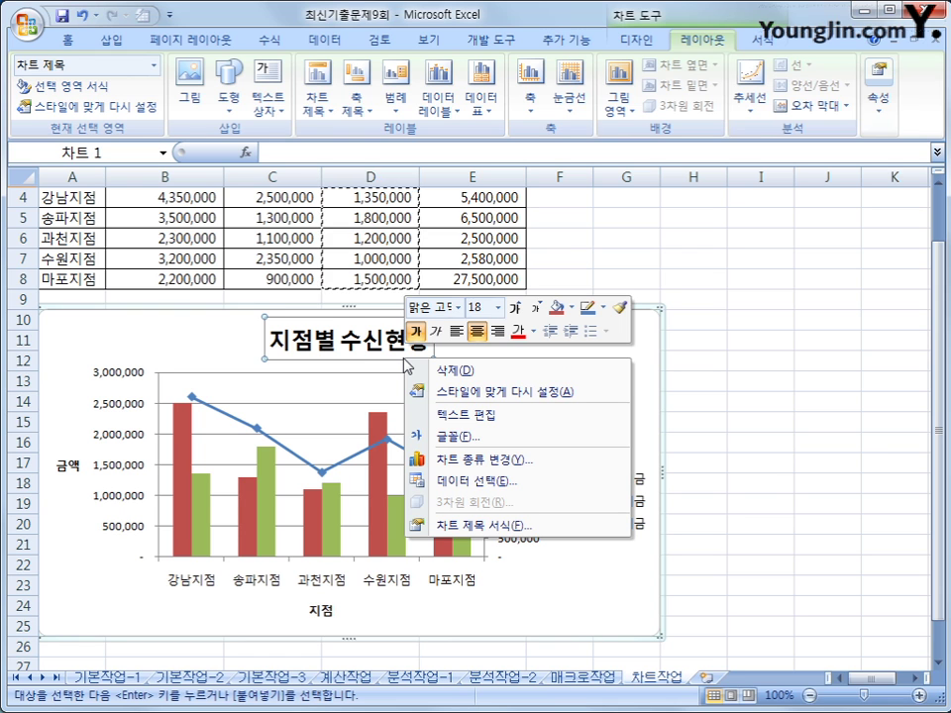
click(458, 307)
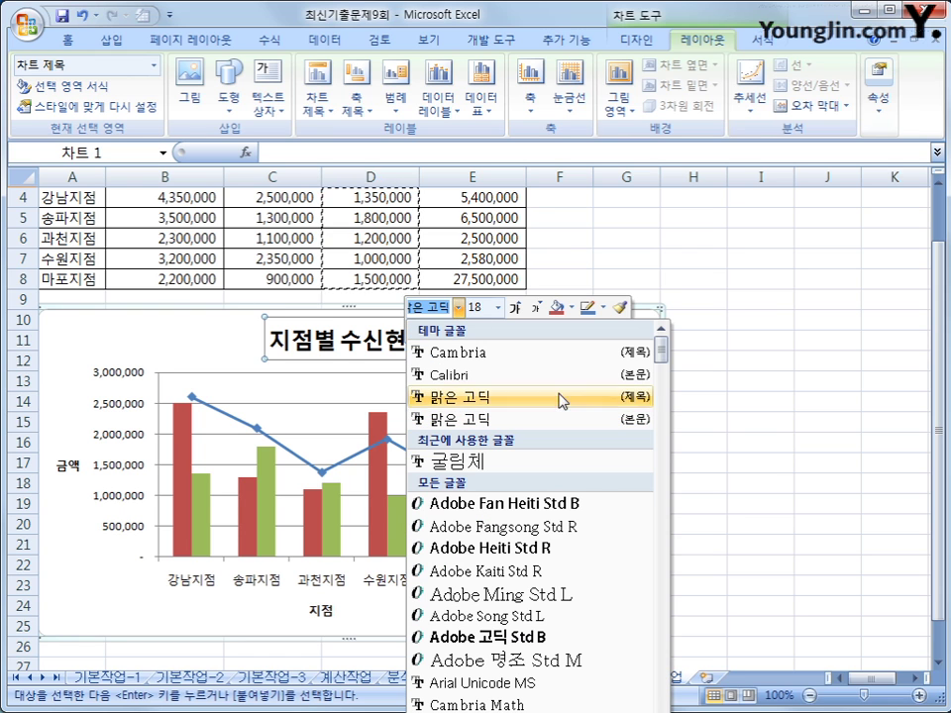
drag(660, 353, 639, 467)
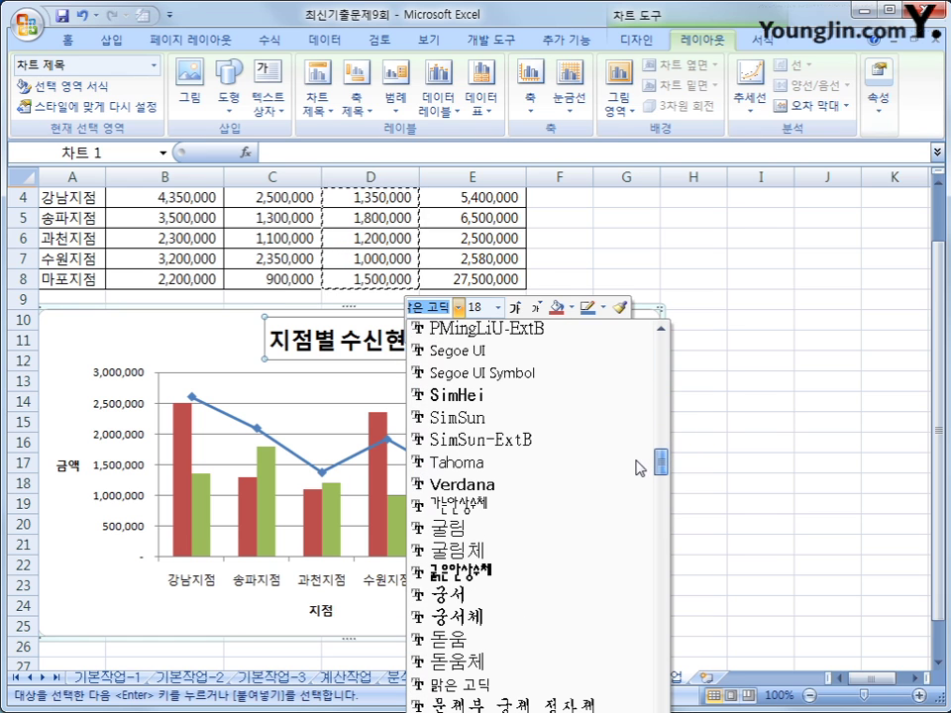
click(507, 616)
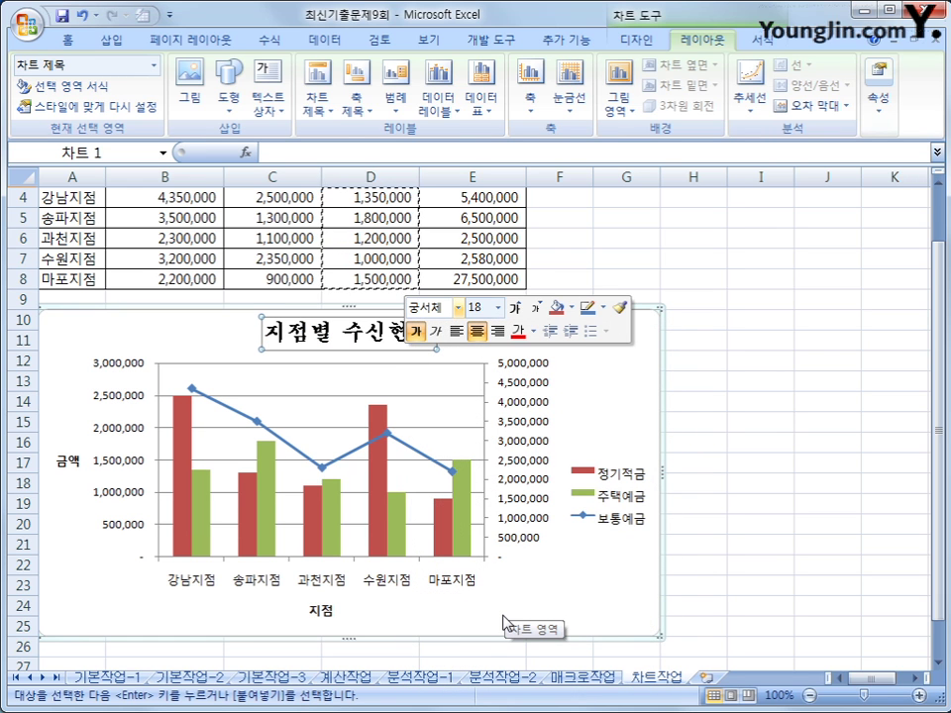
click(486, 308)
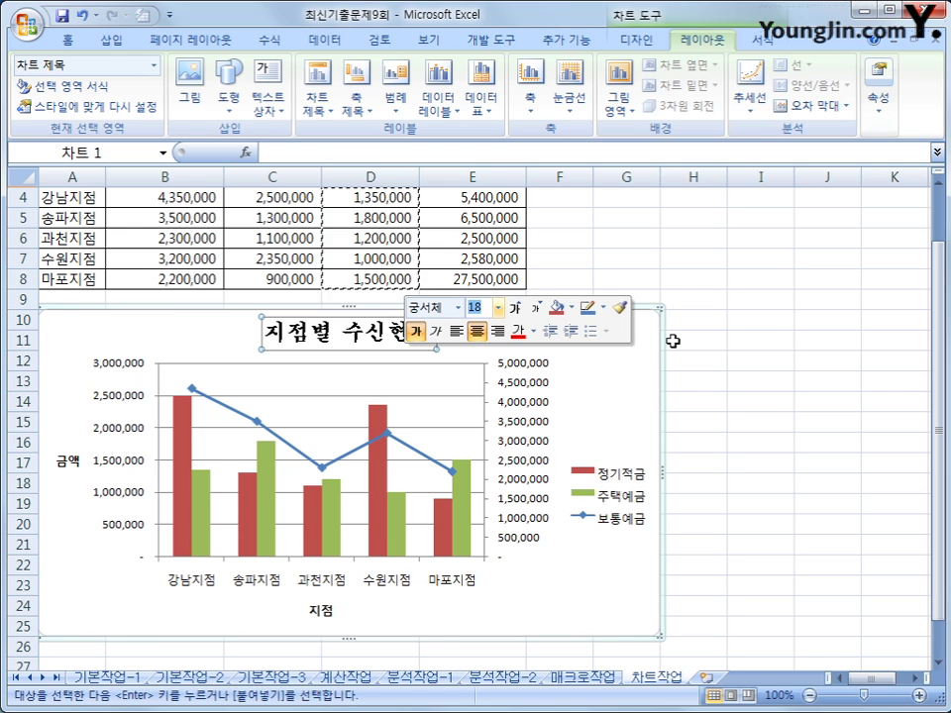
text(15)
key(Return)
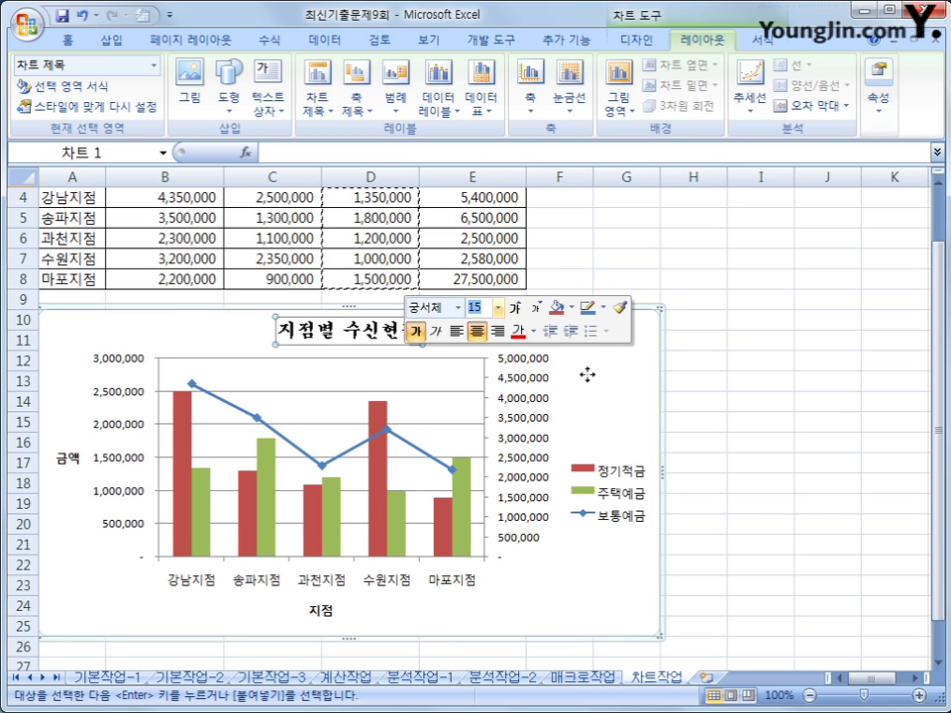
Apply a double underline (이중 밑줄) to the chart title and deselect the chart.
click(68, 40)
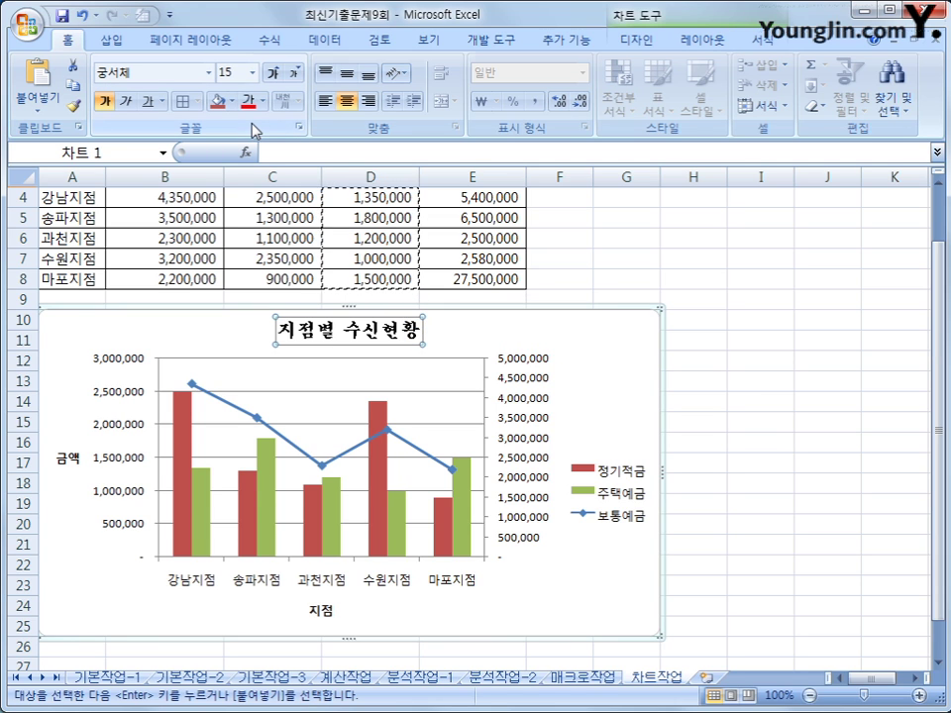
click(160, 101)
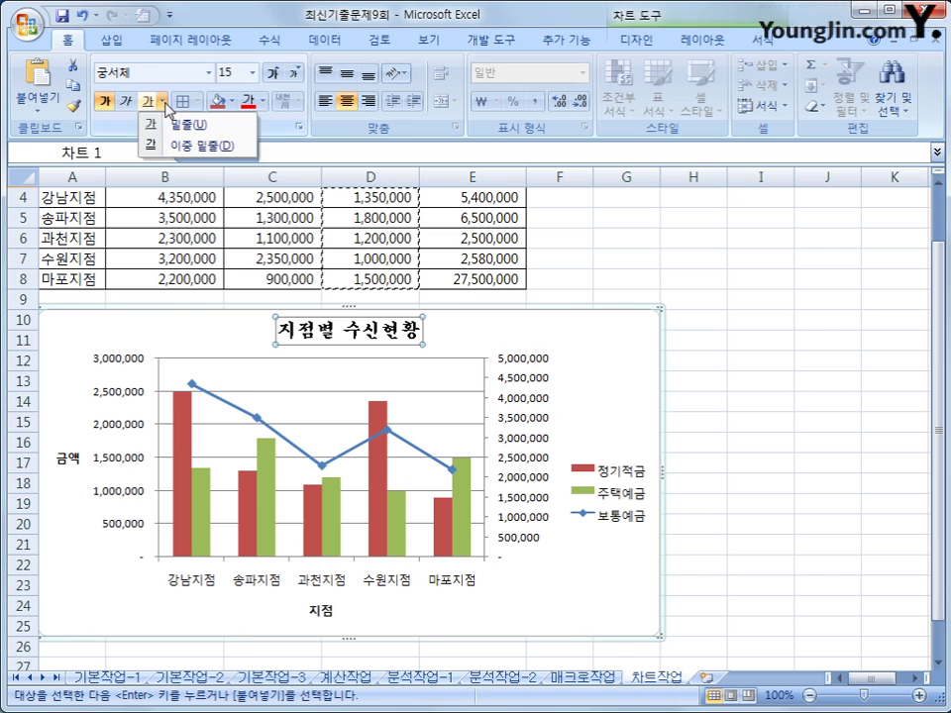
click(188, 147)
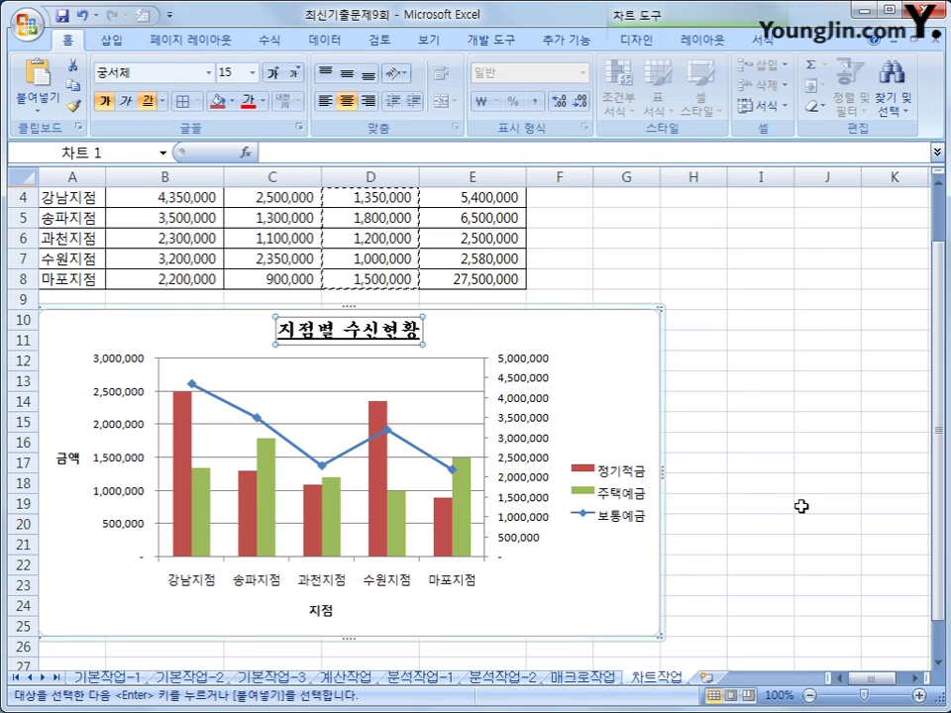
click(801, 507)
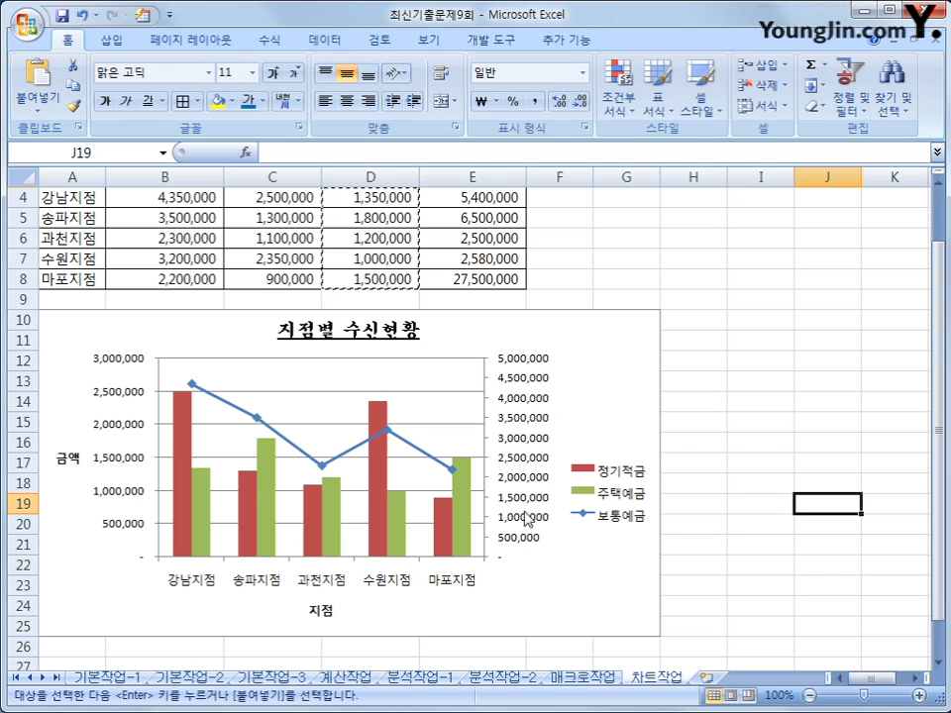
Format the chart legend's text in the 궁서 font at size 11.
click(632, 501)
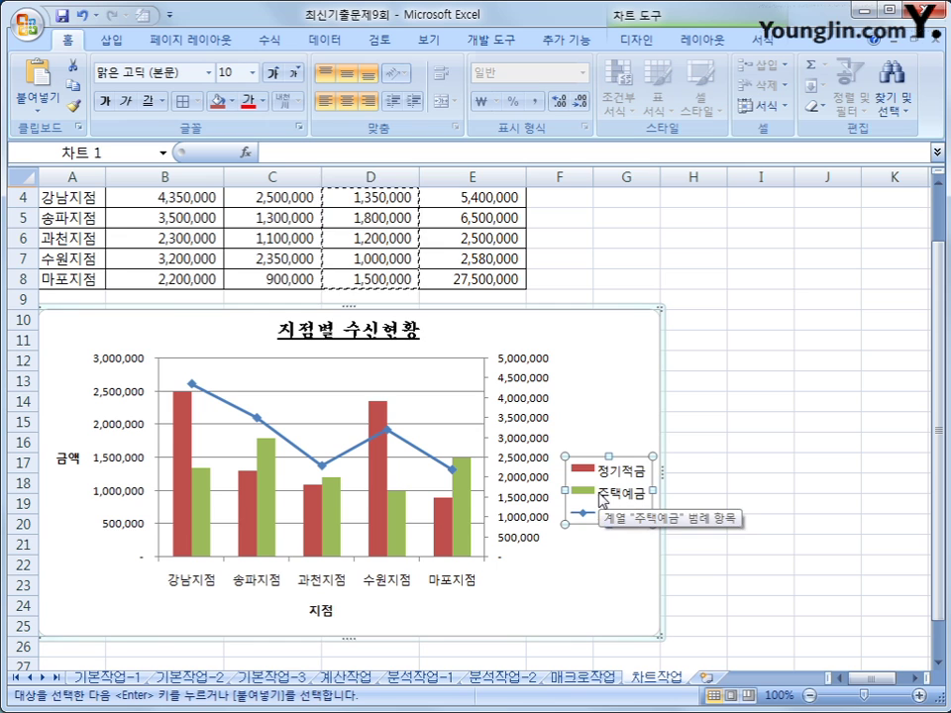
right_click(601, 501)
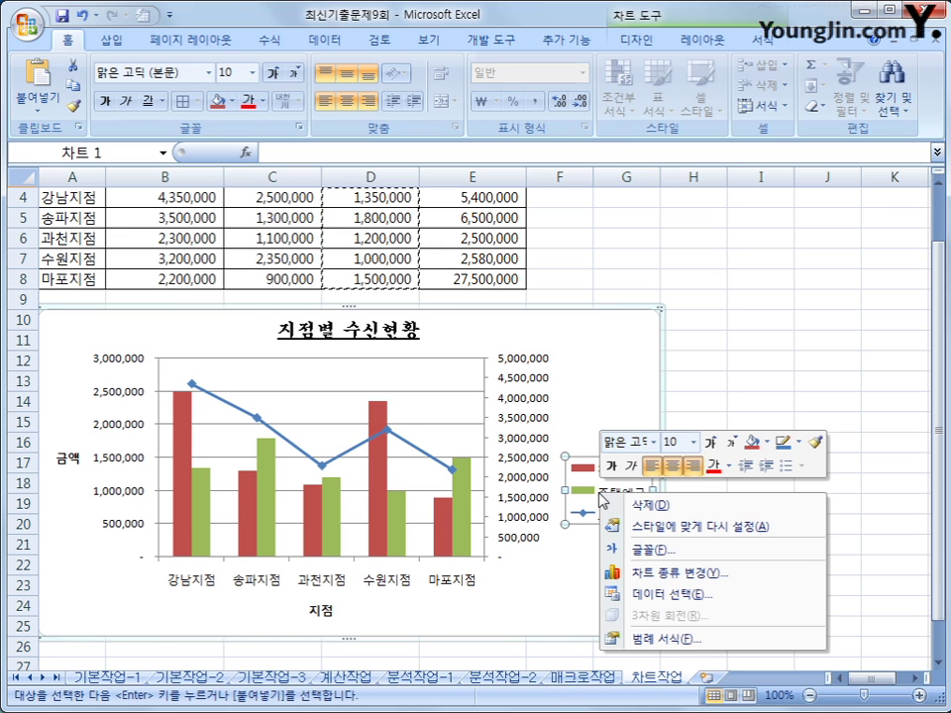
click(653, 443)
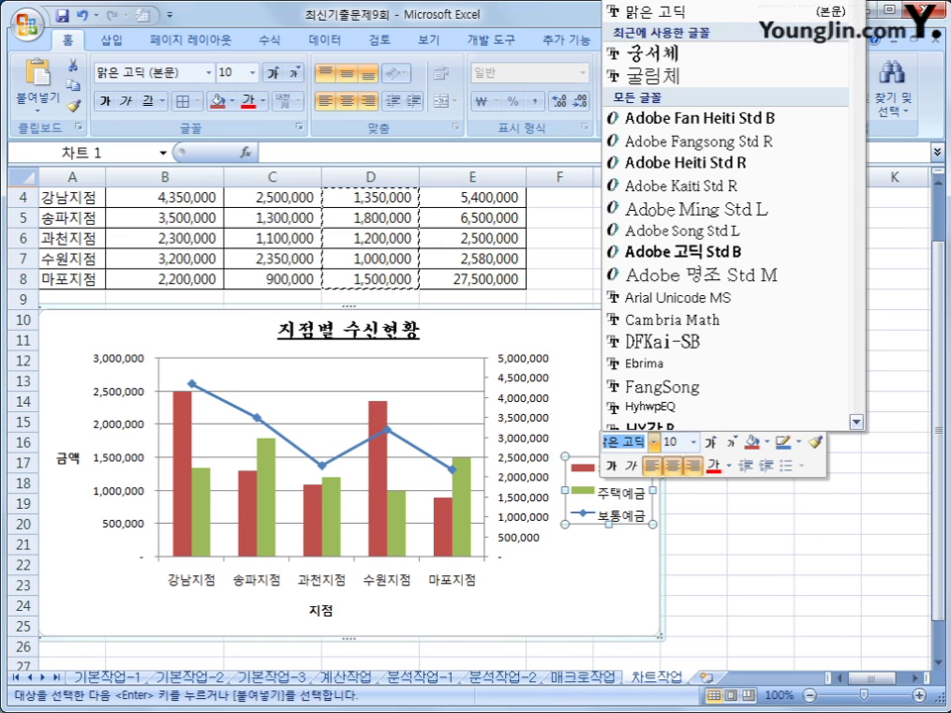
scroll(769, 197, down, 10)
drag(857, 12, 858, 60)
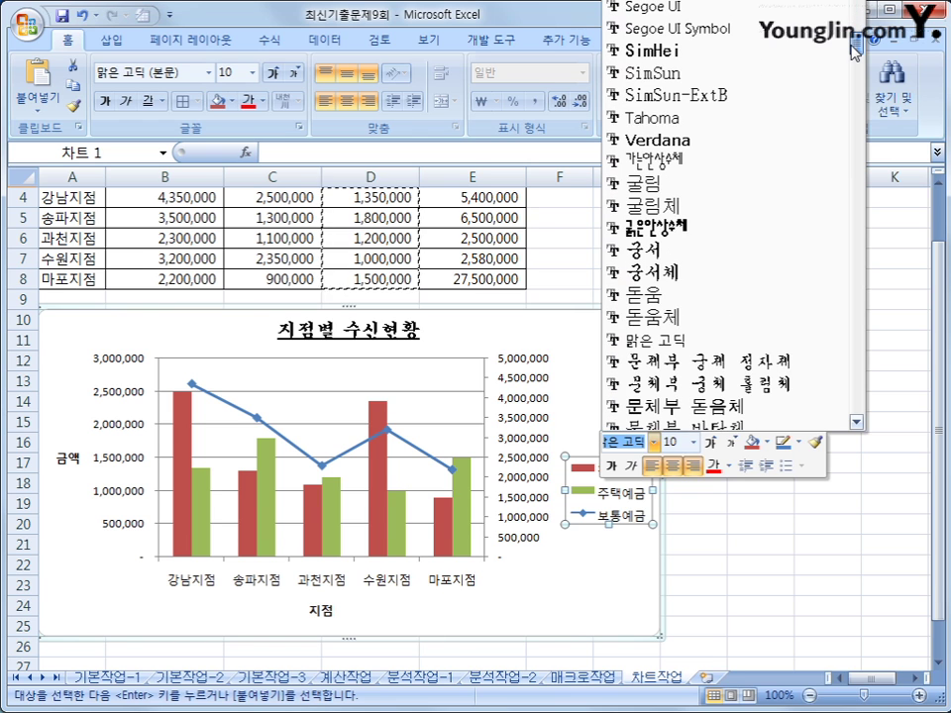
click(745, 247)
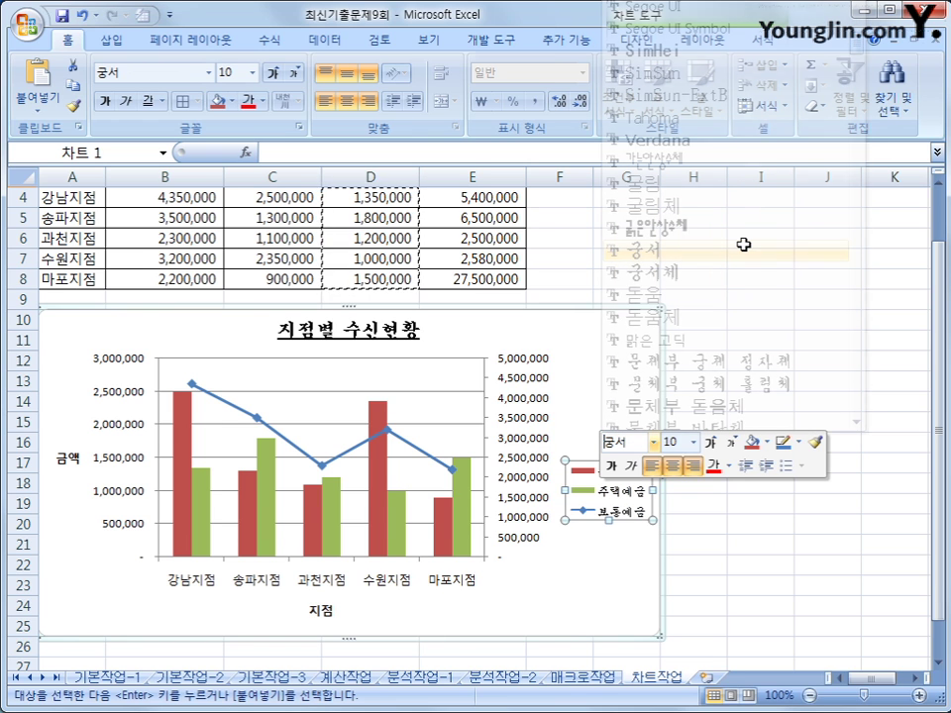
click(695, 444)
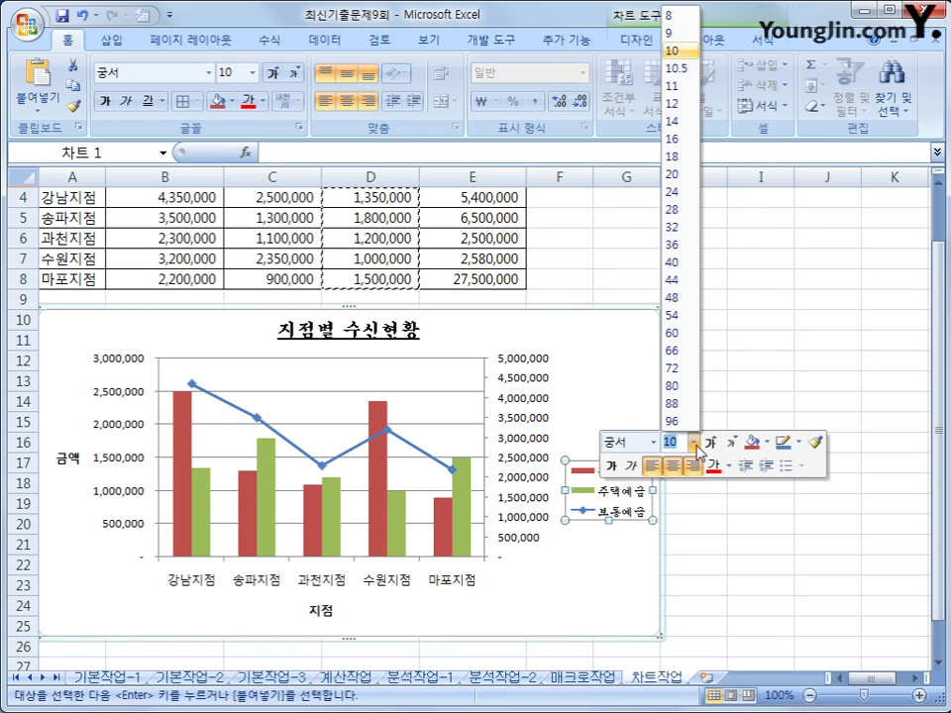
click(669, 87)
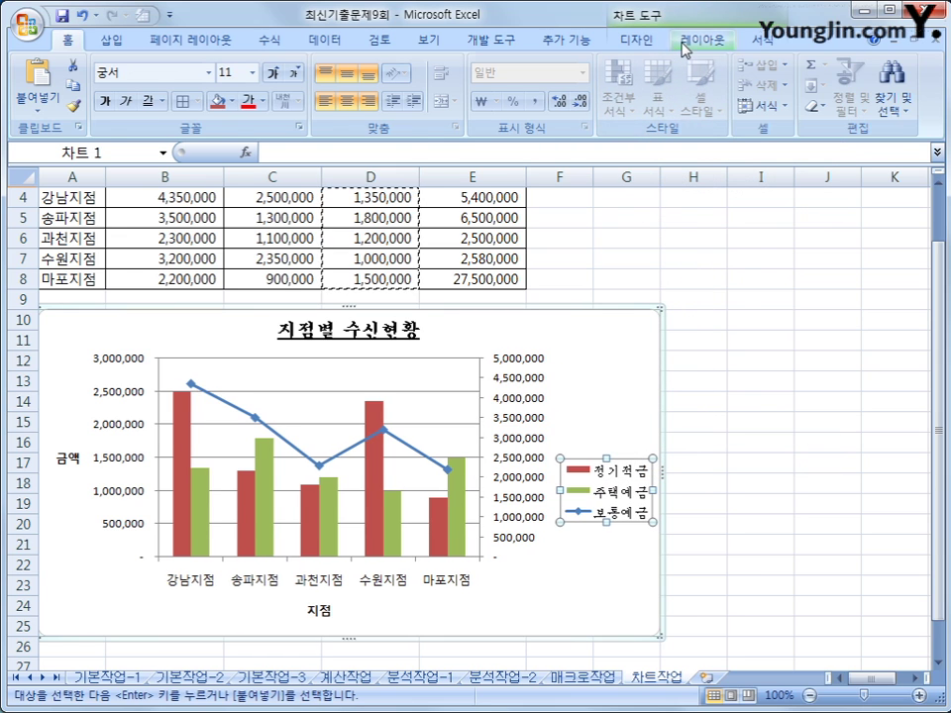
Place the legend above the plot area (위쪽에 범례 표시) and deselect the chart.
click(513, 37)
click(395, 94)
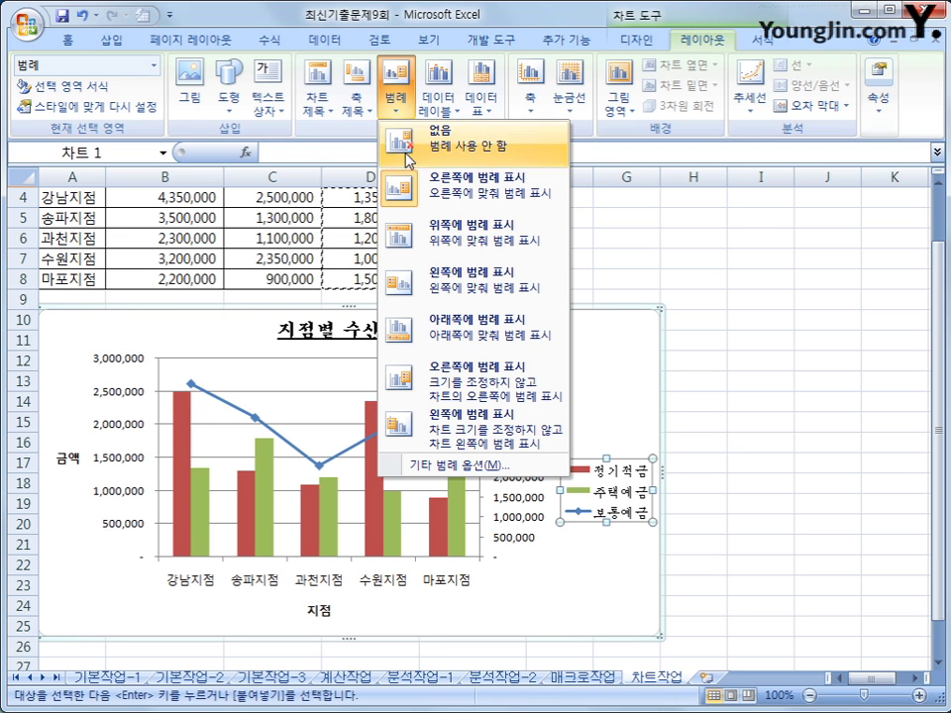
click(438, 240)
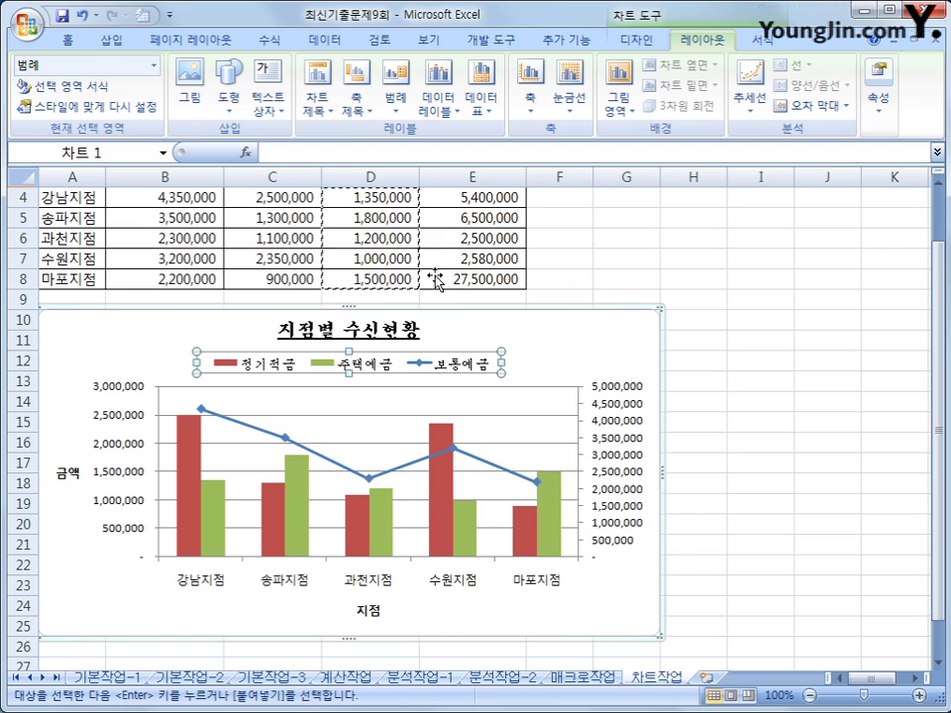
click(739, 445)
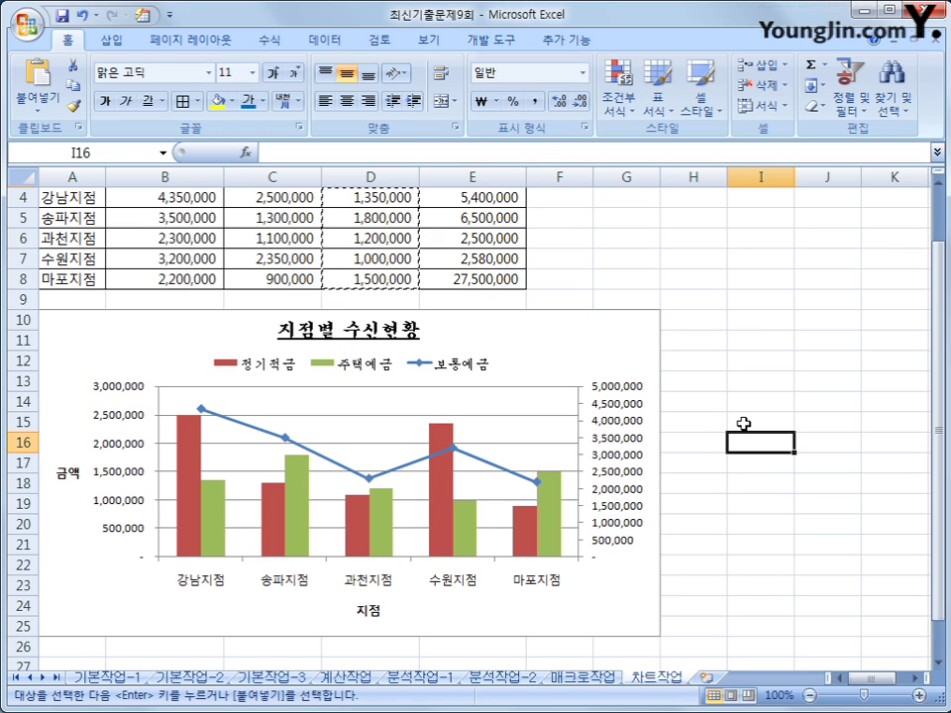